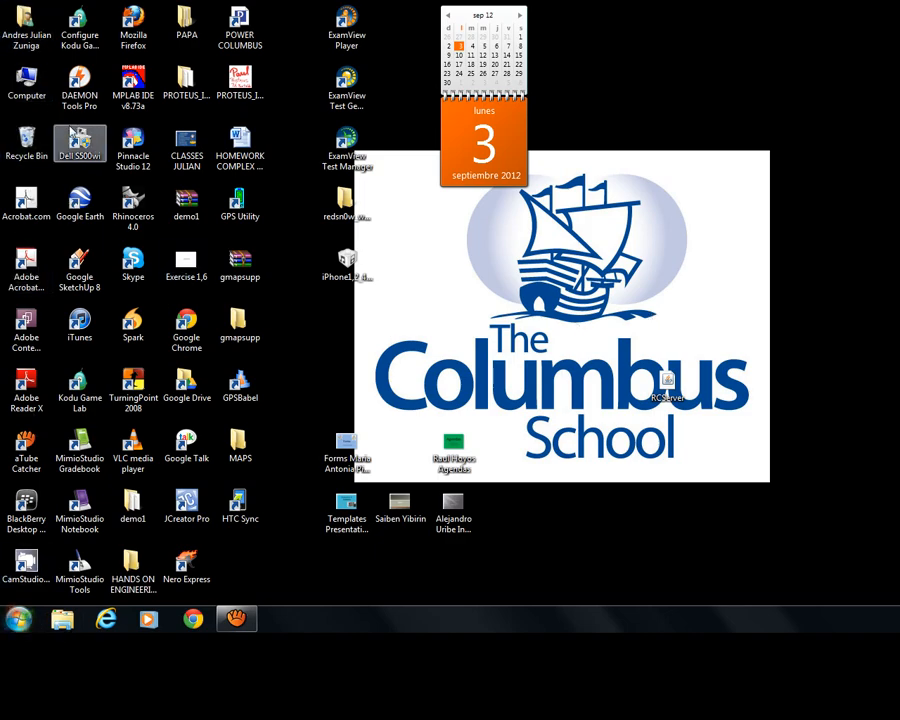
Launch Rhinoceros 4.0, start a new model from a startup template, and maximize the Top viewport.
double_click(135, 212)
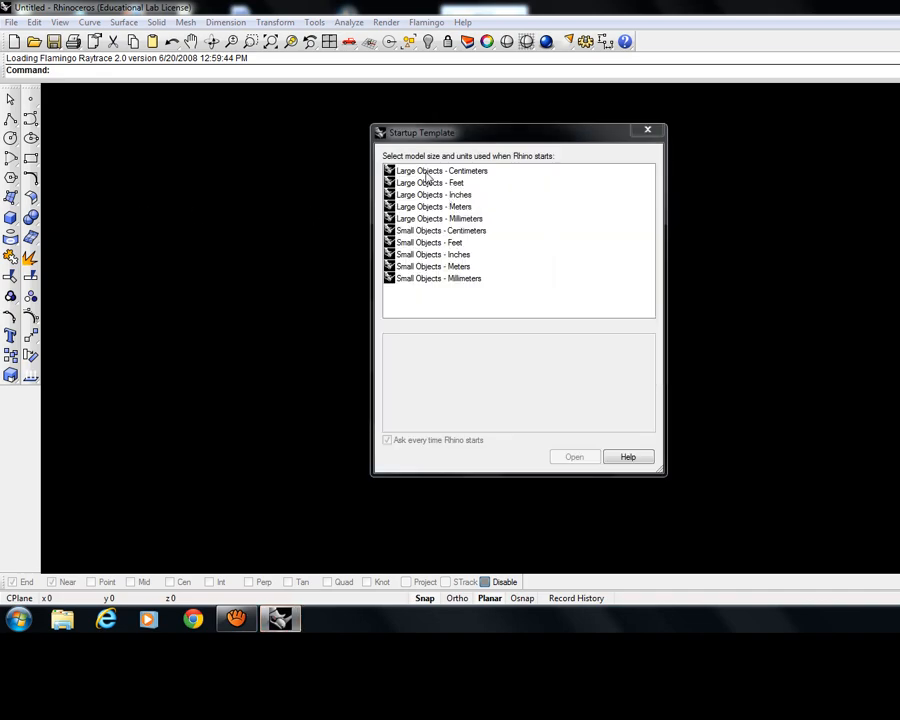
click(574, 457)
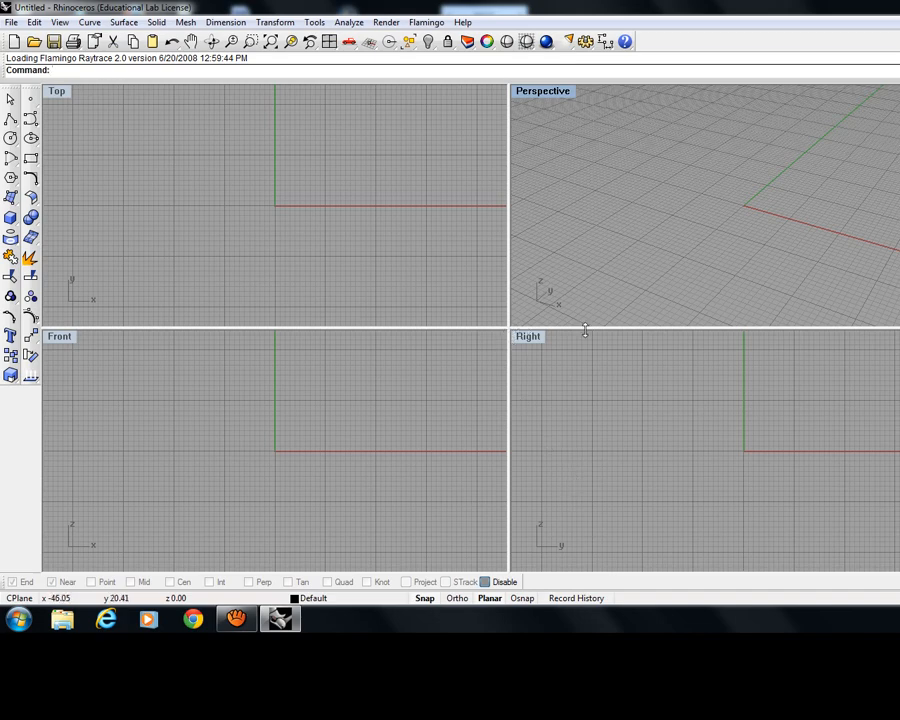
double_click(56, 91)
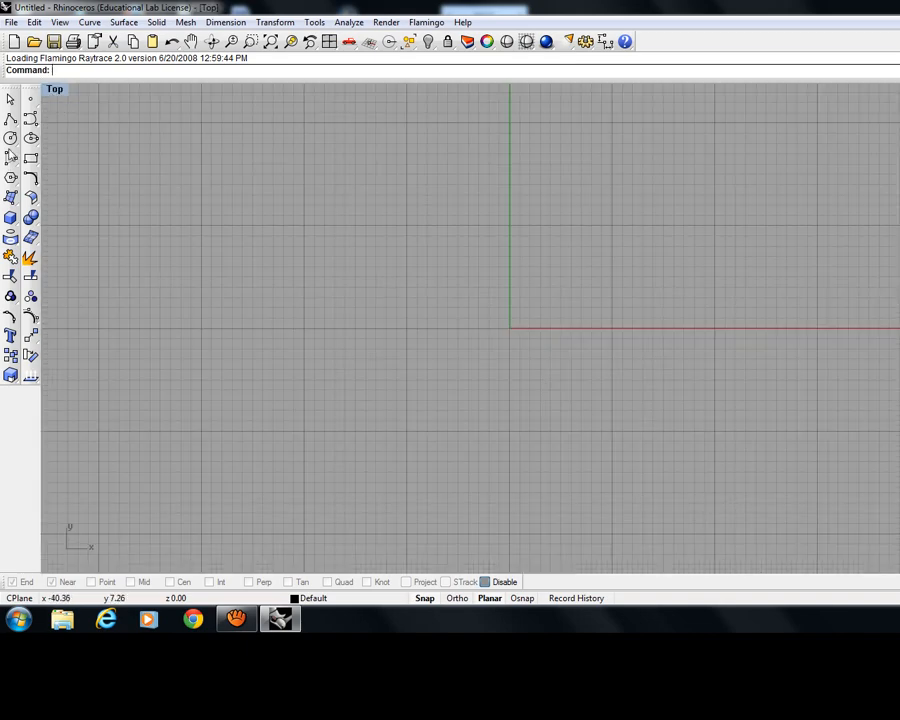
Draw a circle of radius 6 centred on the origin.
click(10, 138)
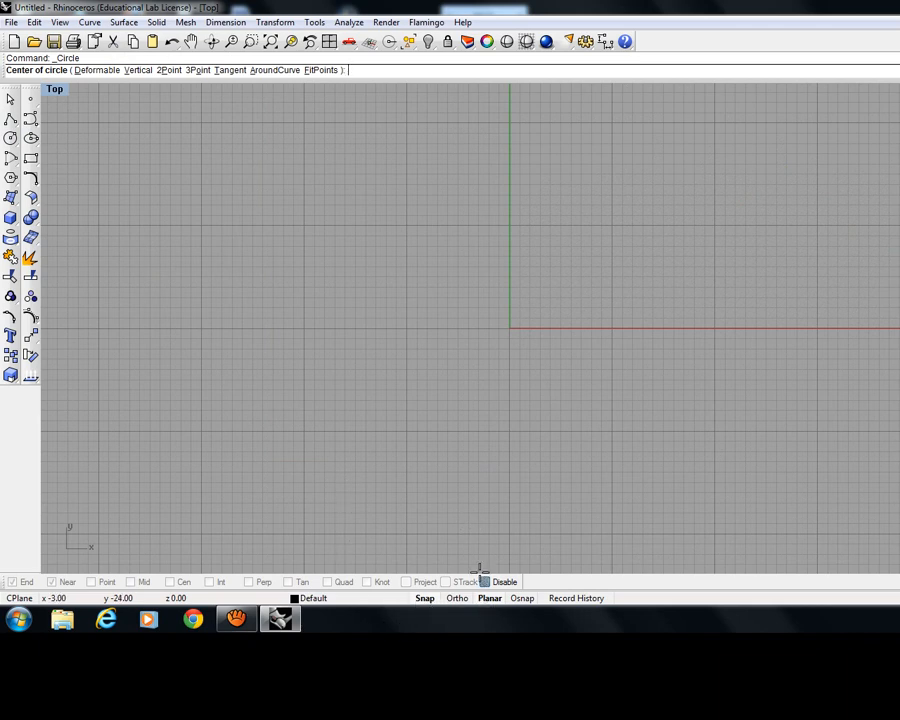
click(509, 328)
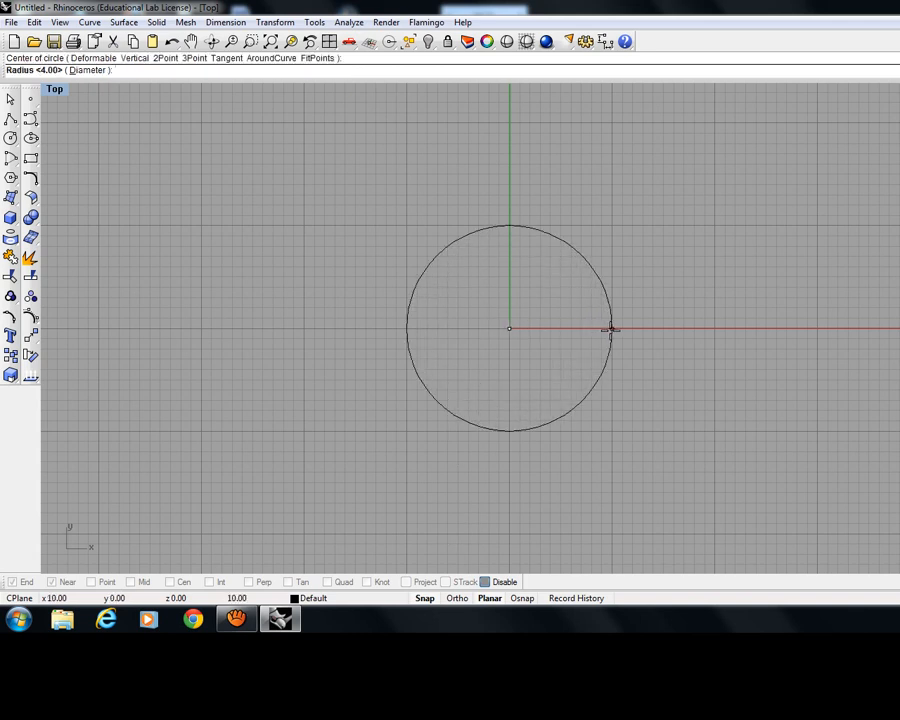
text(6)
key(Return)
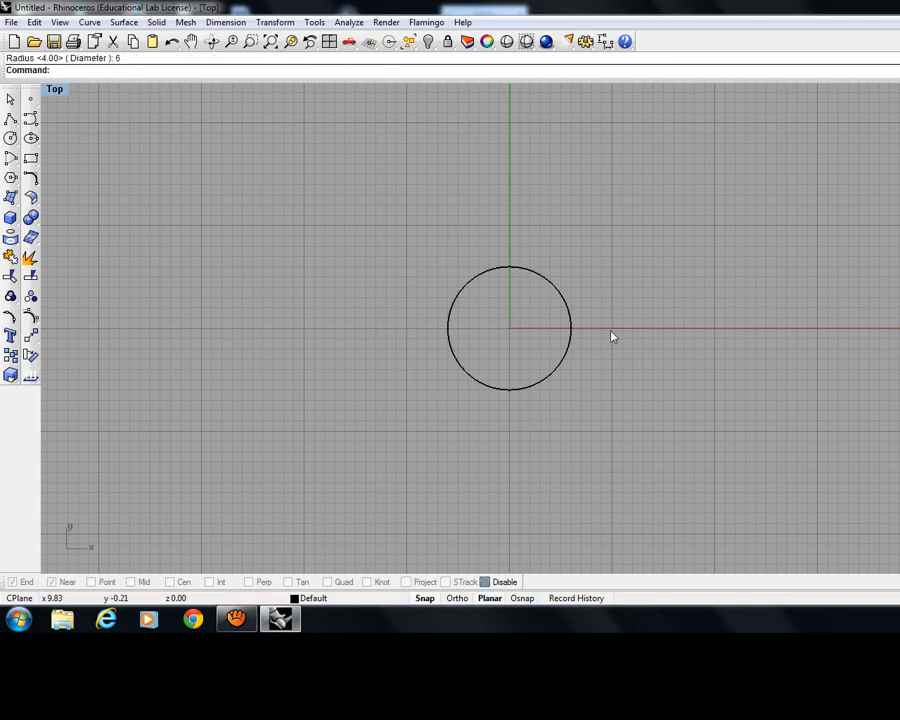
scroll(540, 345, up, 1)
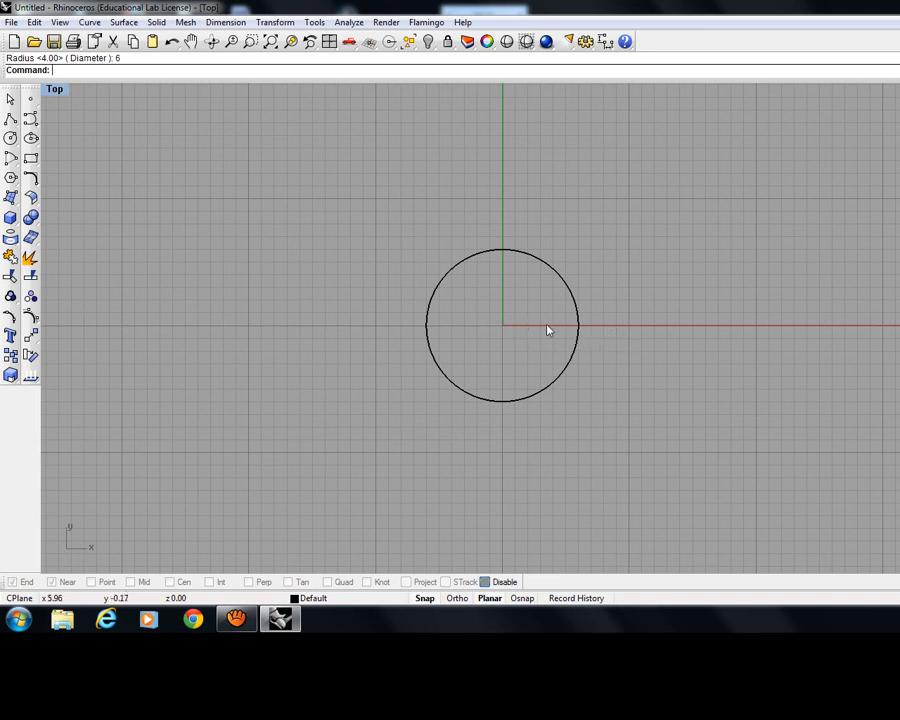
Draw a circle of radius 4 centred on the X axis at x -15, y 0.
click(10, 138)
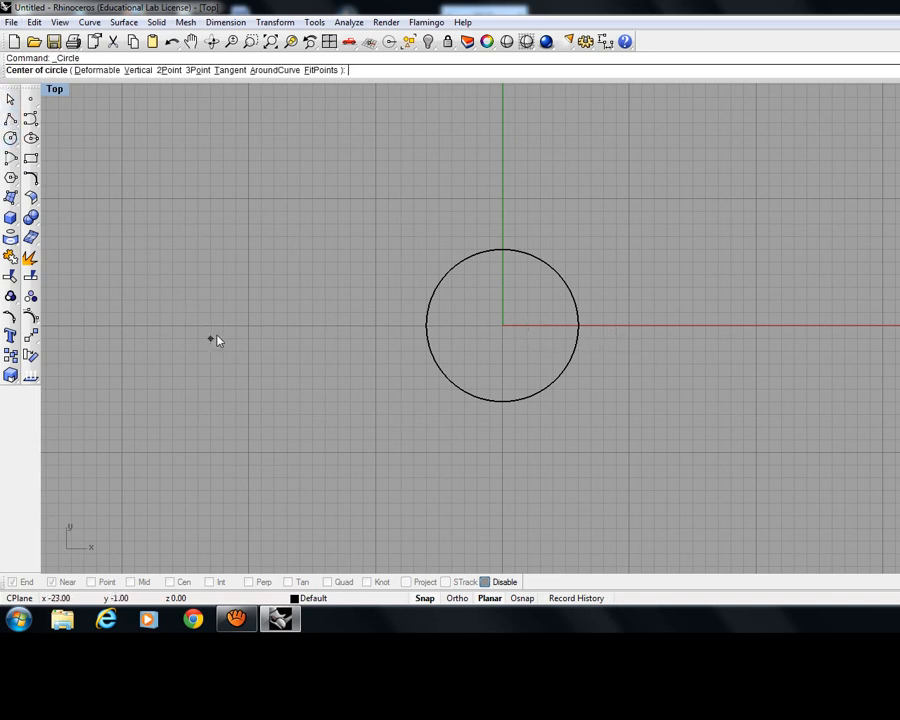
click(308, 325)
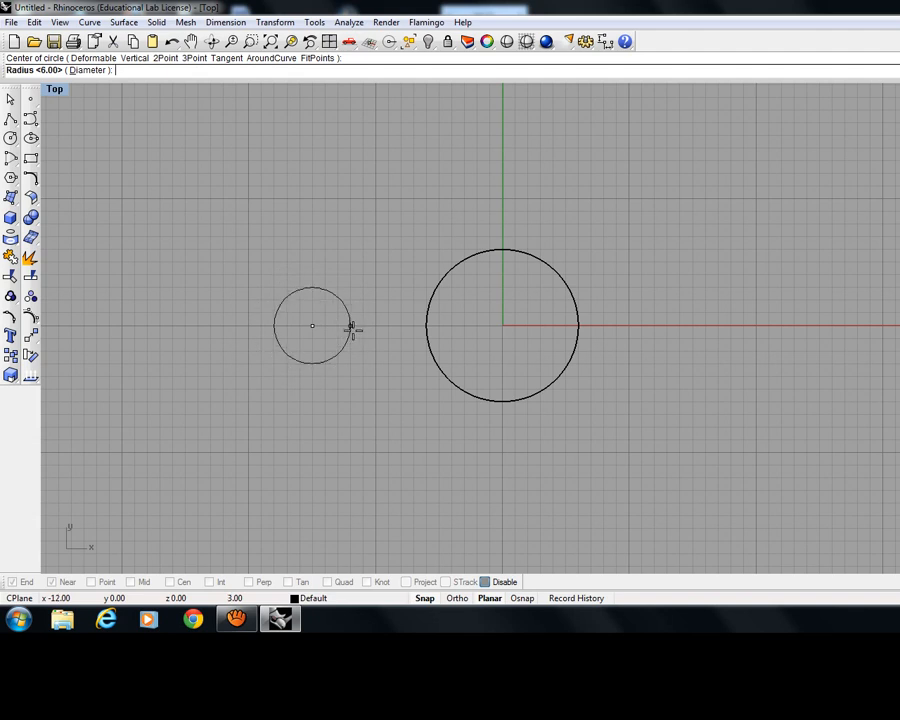
text(4)
key(Return)
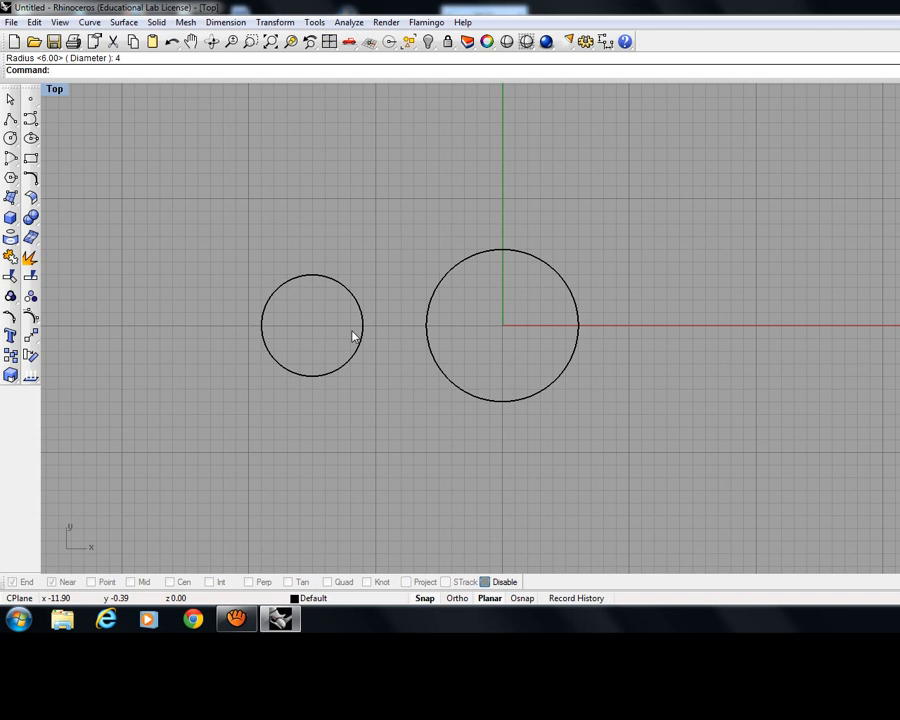
Duplicate the radius 4 circle and move the copy along the X axis to centre it at x 15, y 0.
click(363, 335)
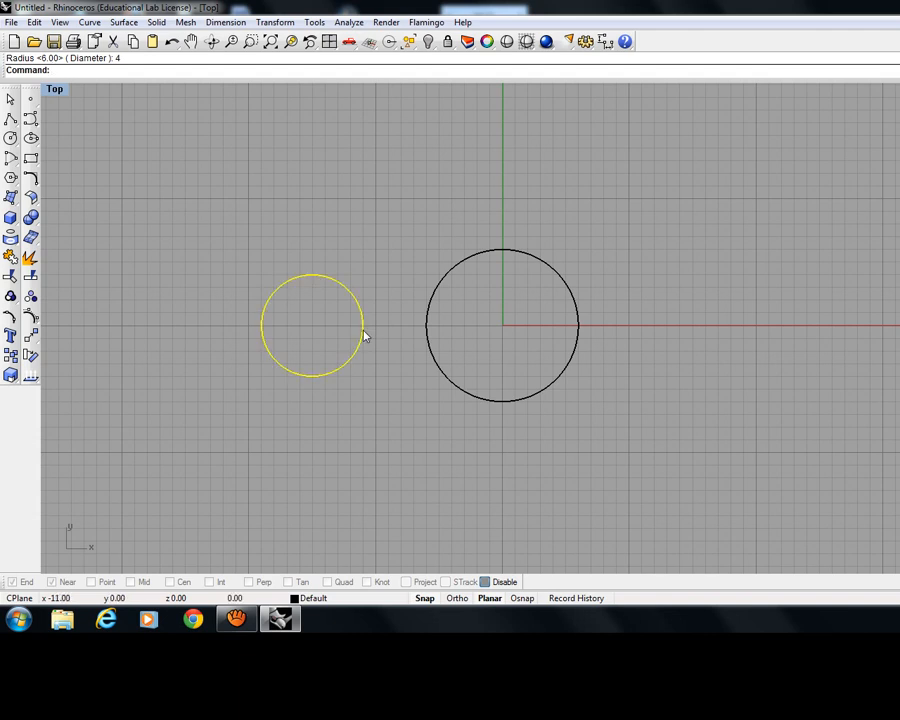
key(ctrl+c)
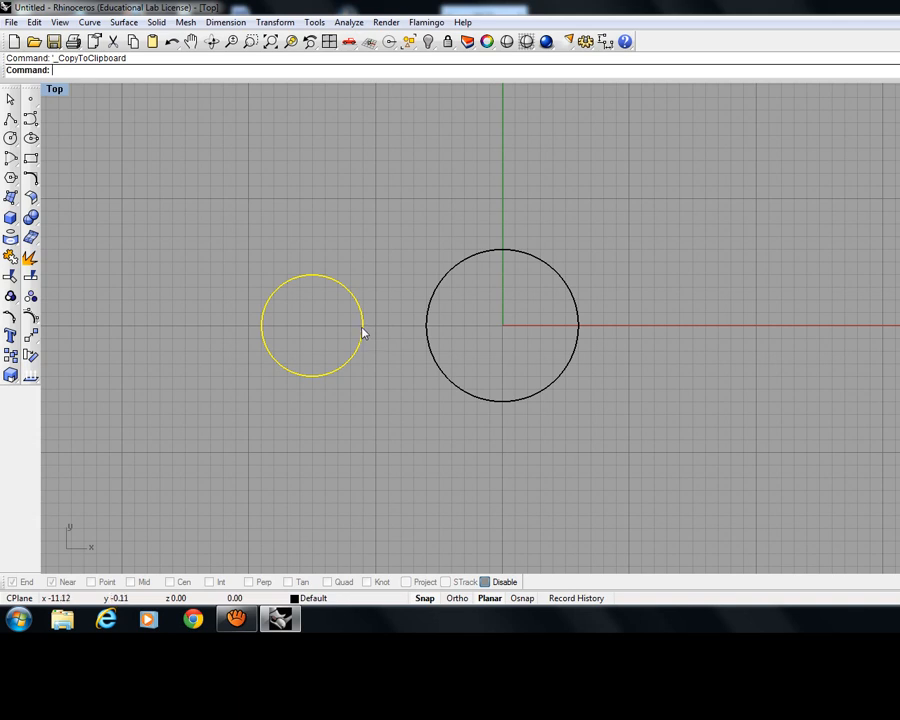
key(ctrl+v)
drag(363, 333, 742, 327)
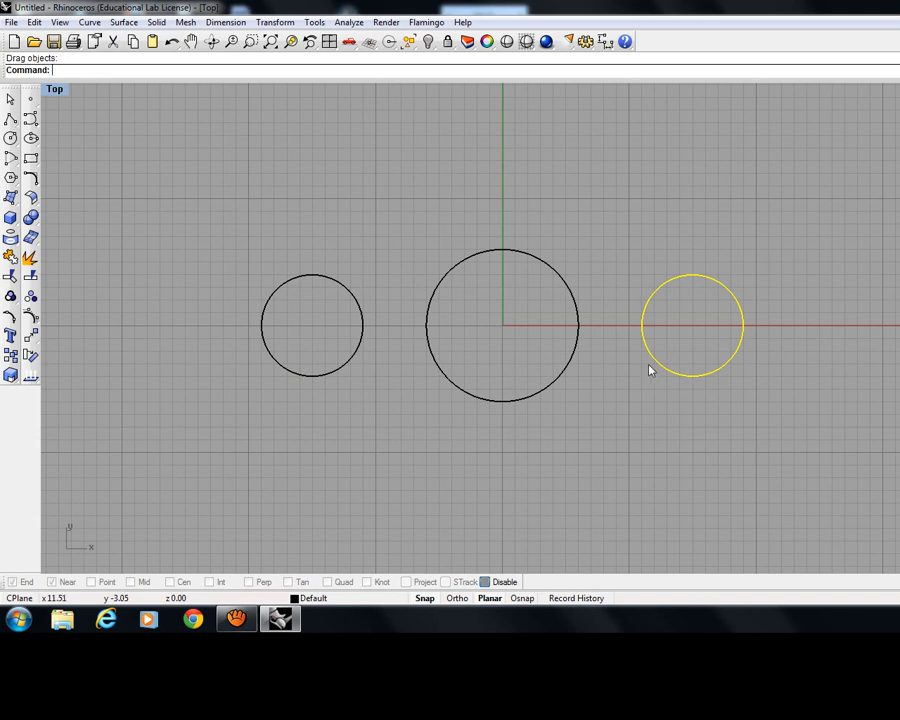
click(612, 431)
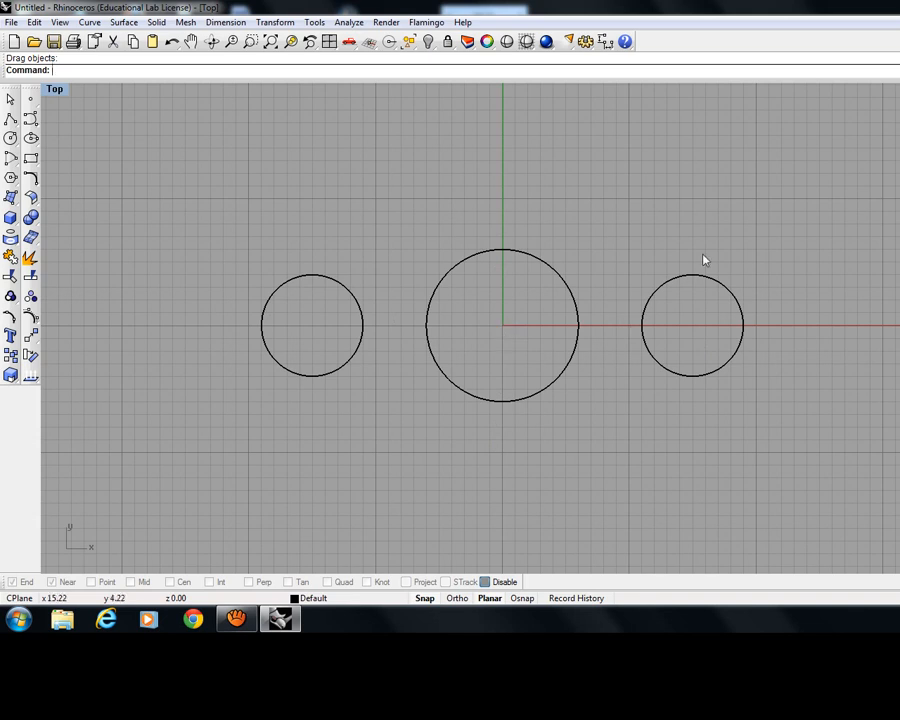
drag(69, 148, 70, 148)
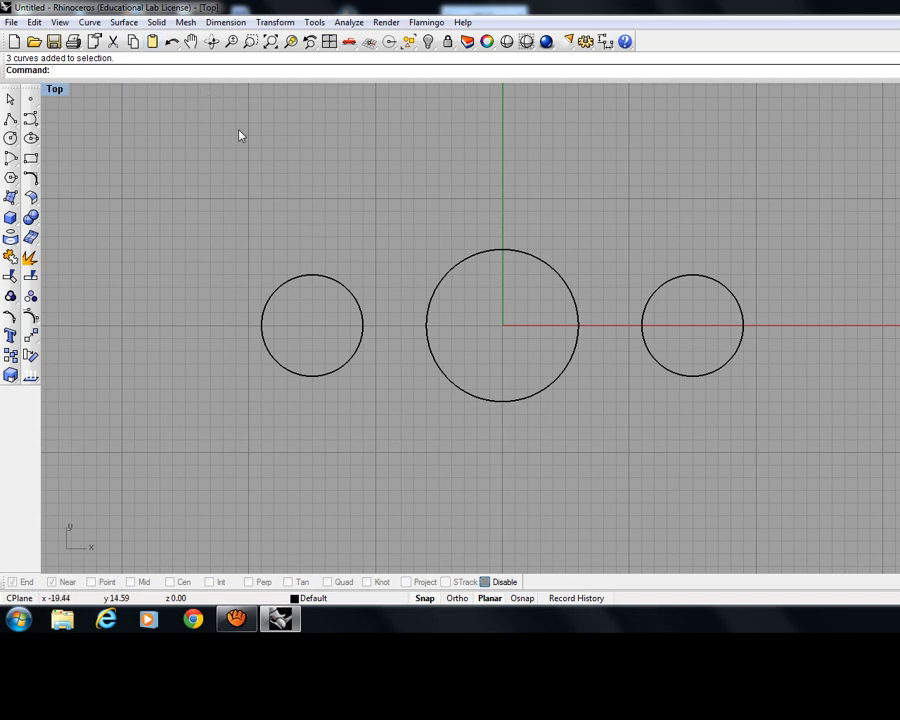
Draw an arc of radius about 24 tangent to the upper sides of the left and central circles, keeping the short concave portion between them.
click(89, 23)
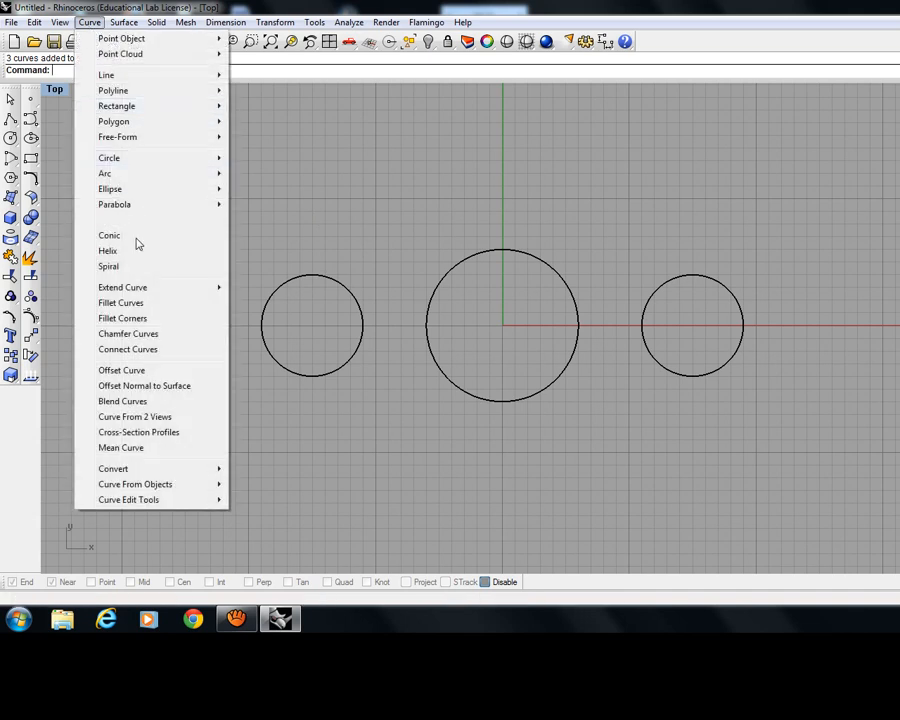
mouse_move(155, 181)
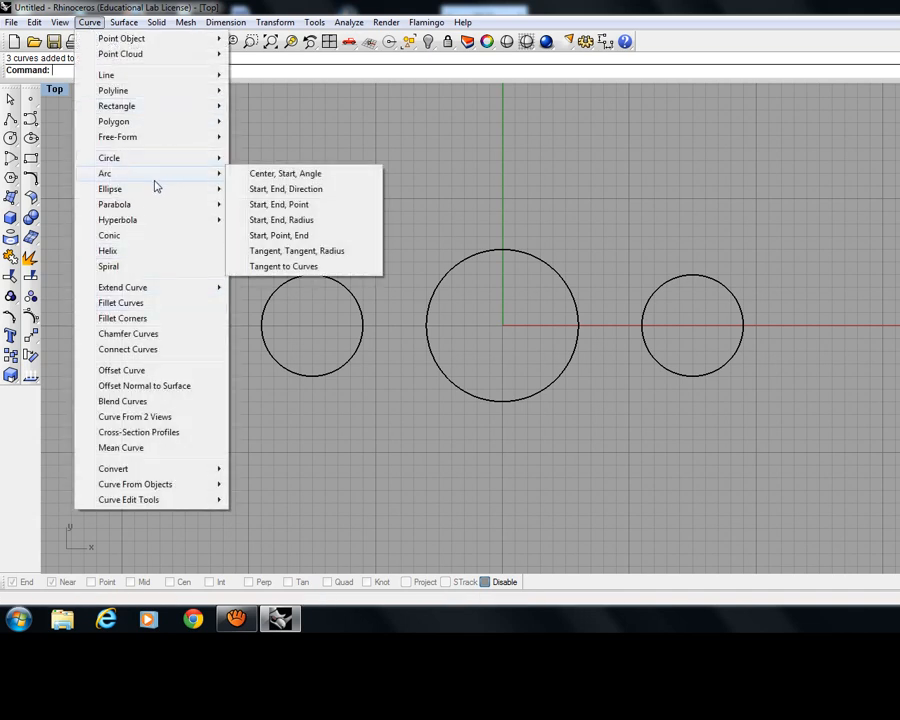
click(285, 267)
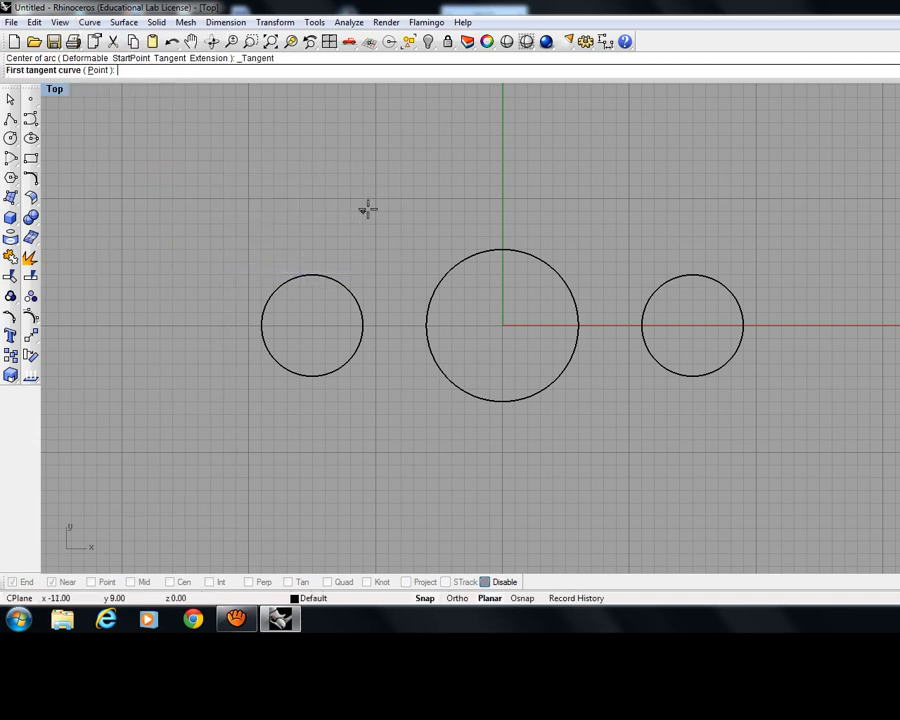
click(313, 270)
click(313, 270)
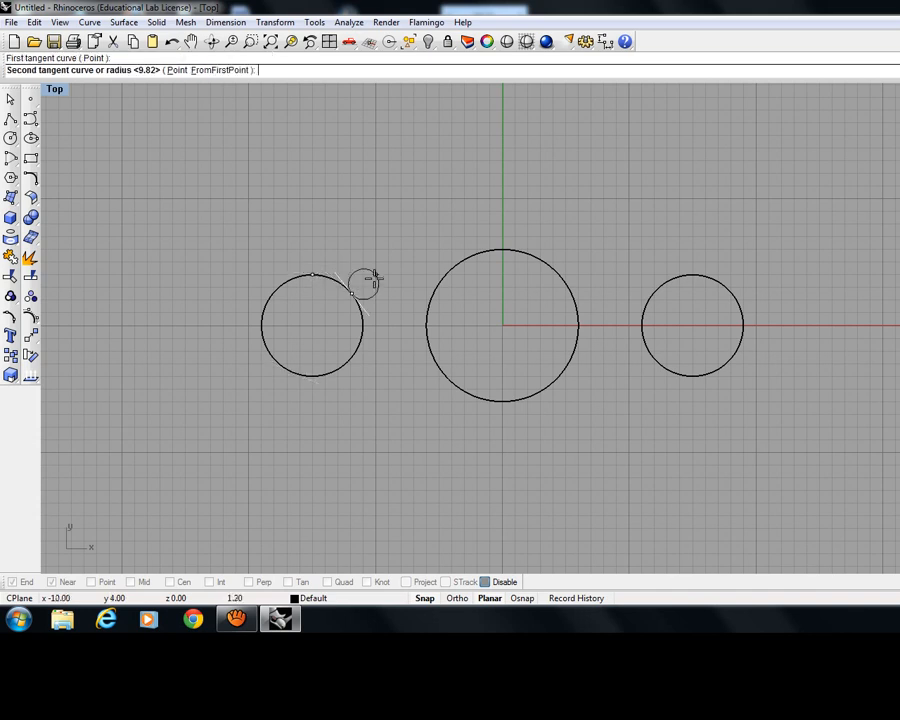
click(502, 250)
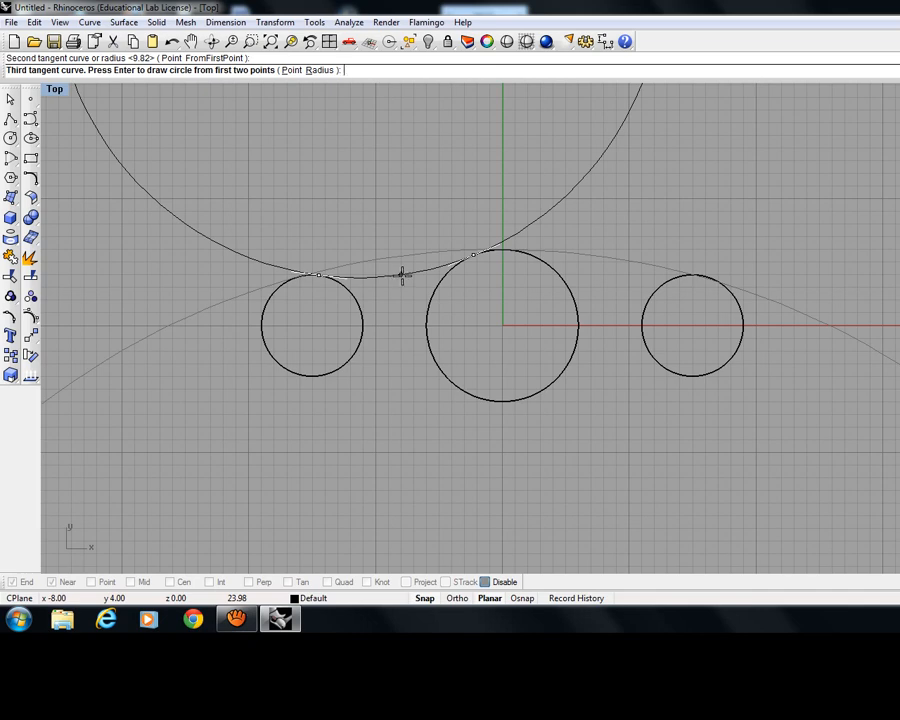
click(399, 275)
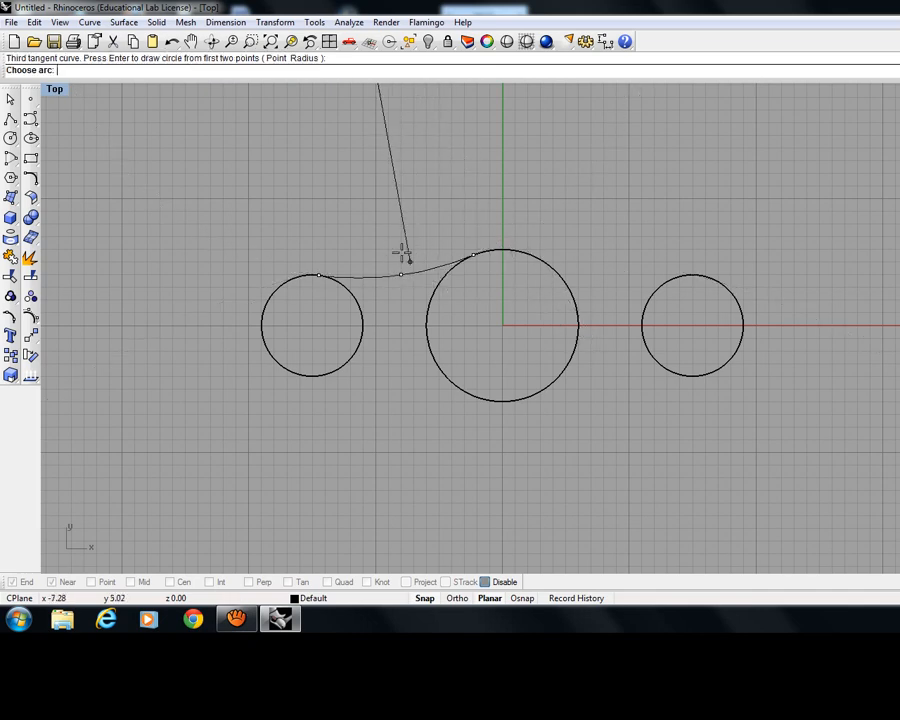
click(398, 319)
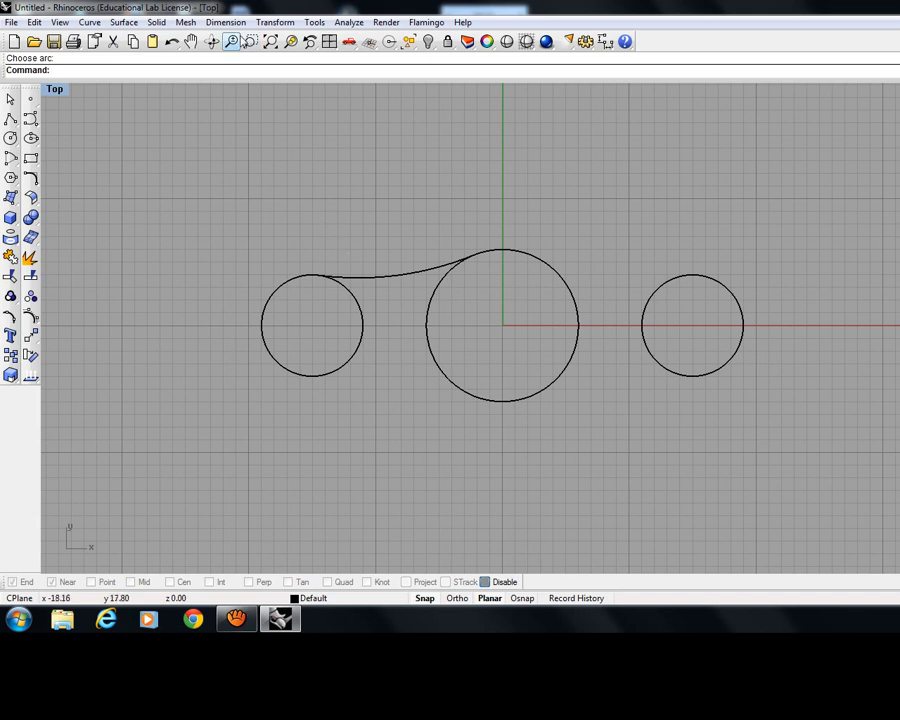
Try to mirror the tangent arc across the Y axis and undo that mirror.
click(265, 24)
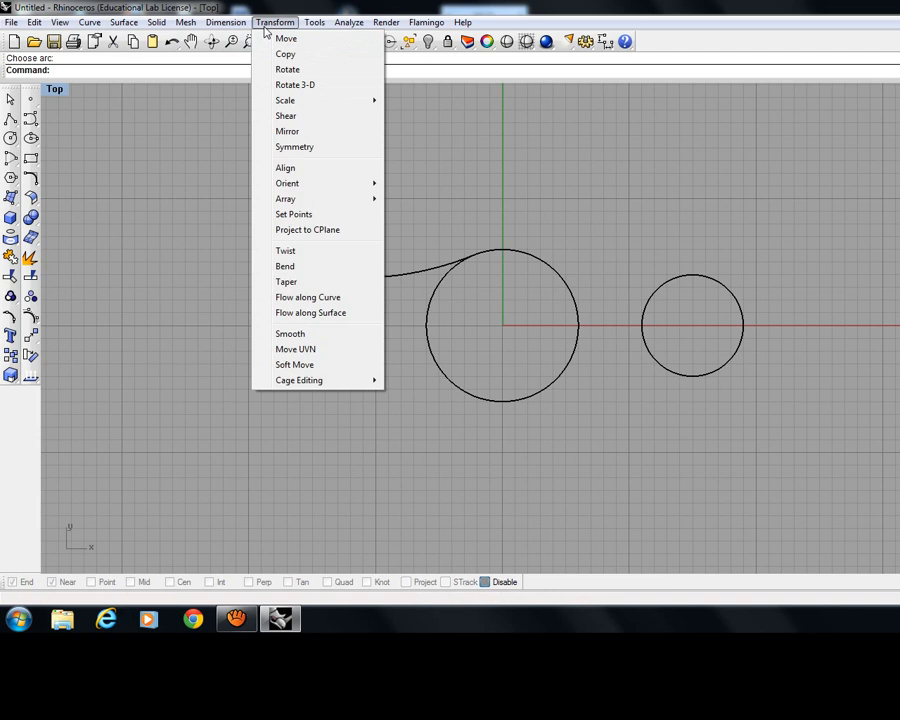
click(295, 132)
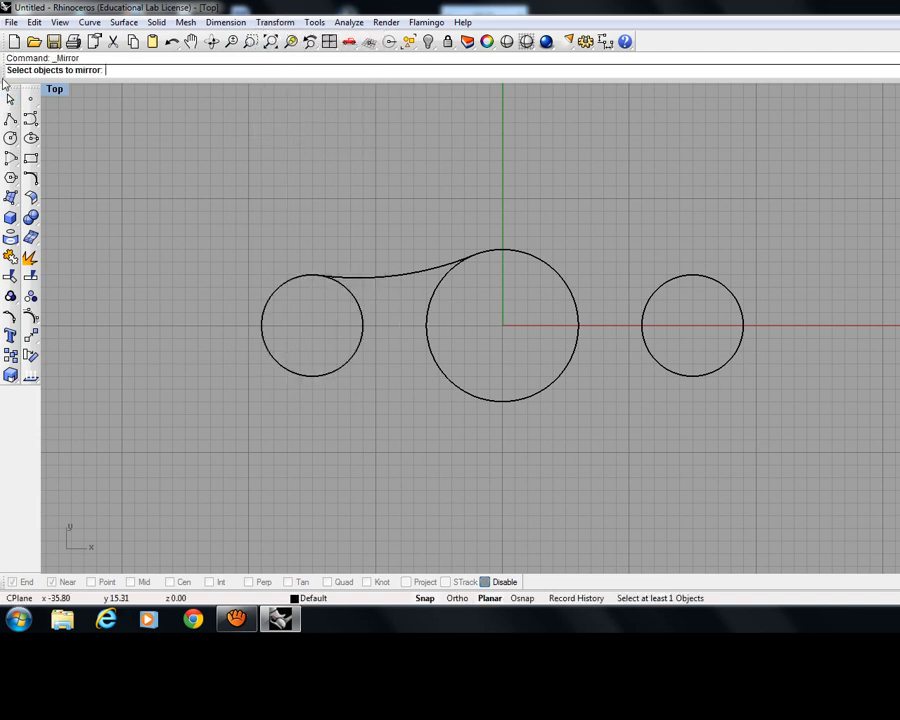
click(394, 278)
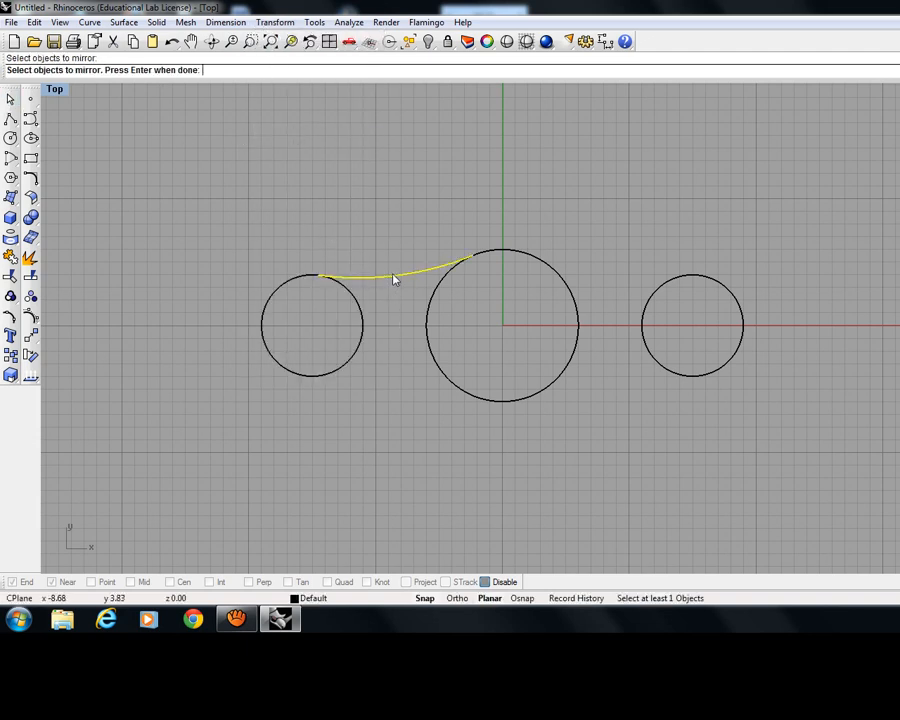
key(Return)
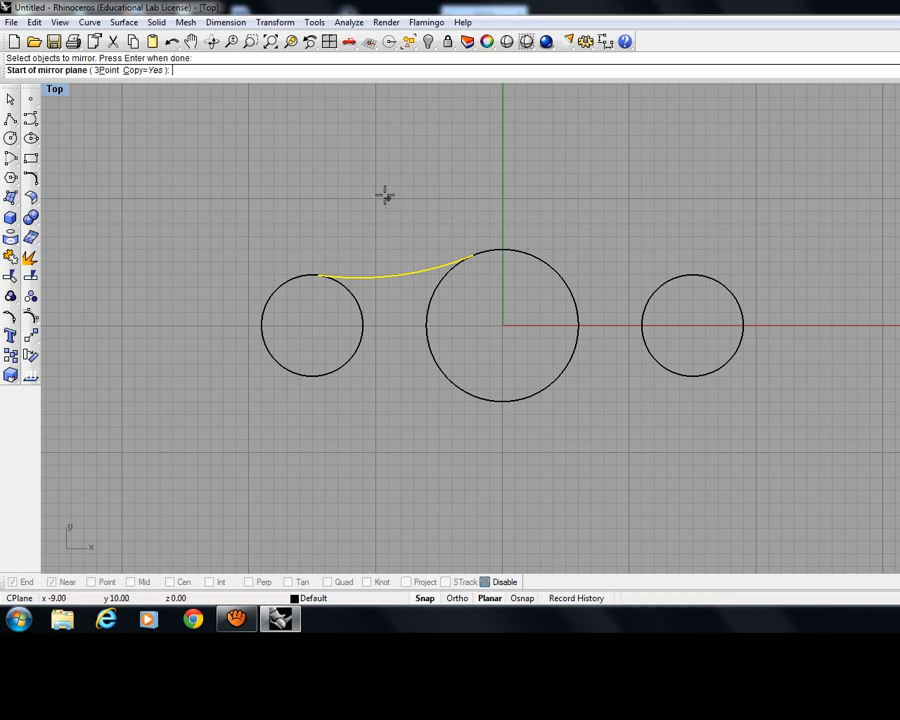
click(500, 195)
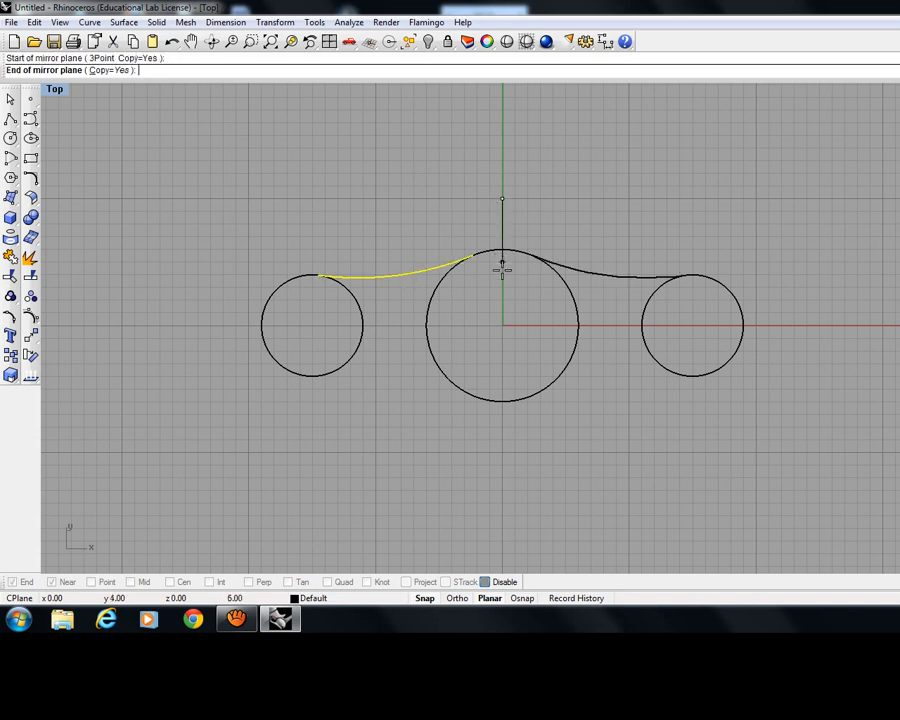
click(511, 345)
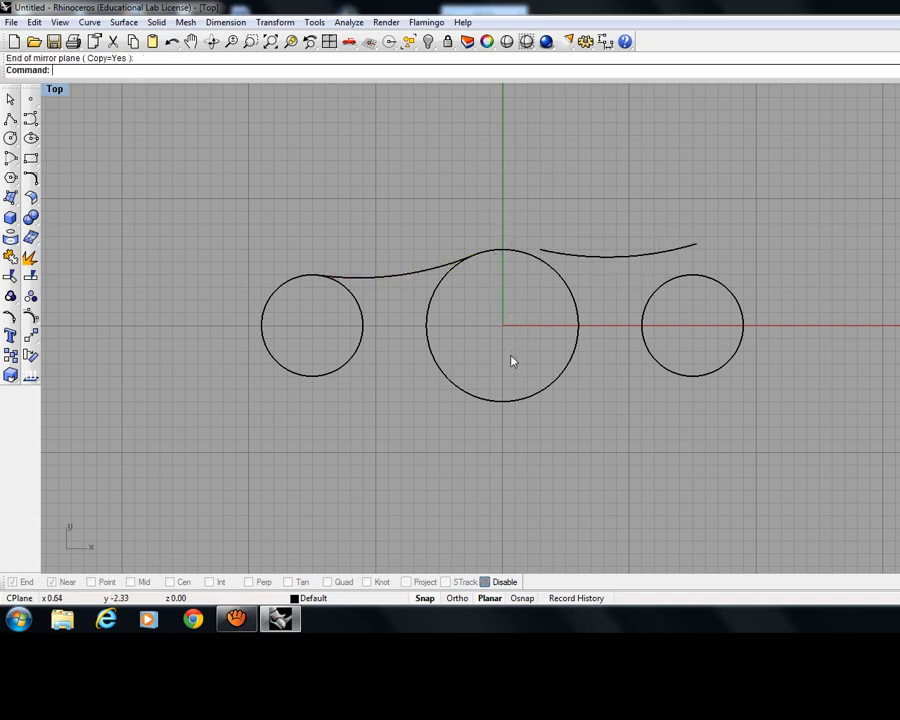
key(ctrl+z)
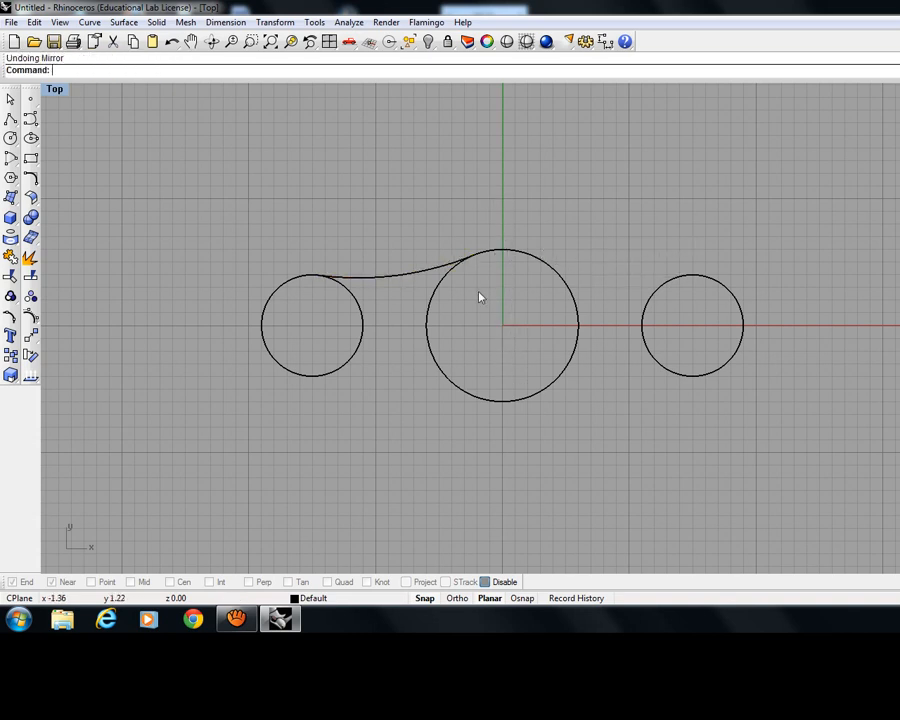
Mirror the tangent arc across the Y axis, keeping the original, to bridge the central and right circles.
click(278, 23)
click(285, 131)
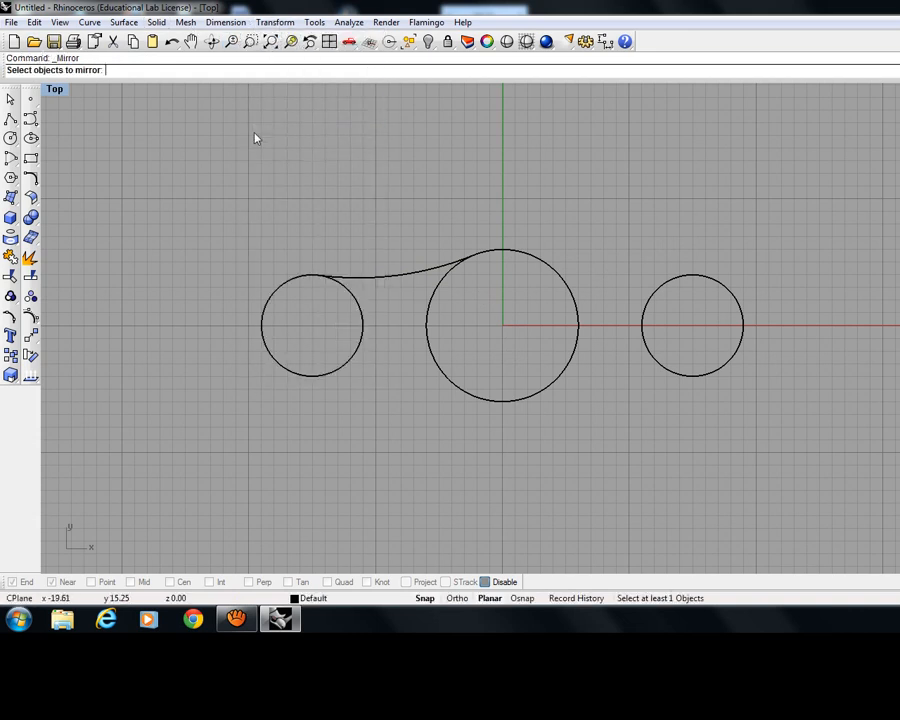
click(384, 278)
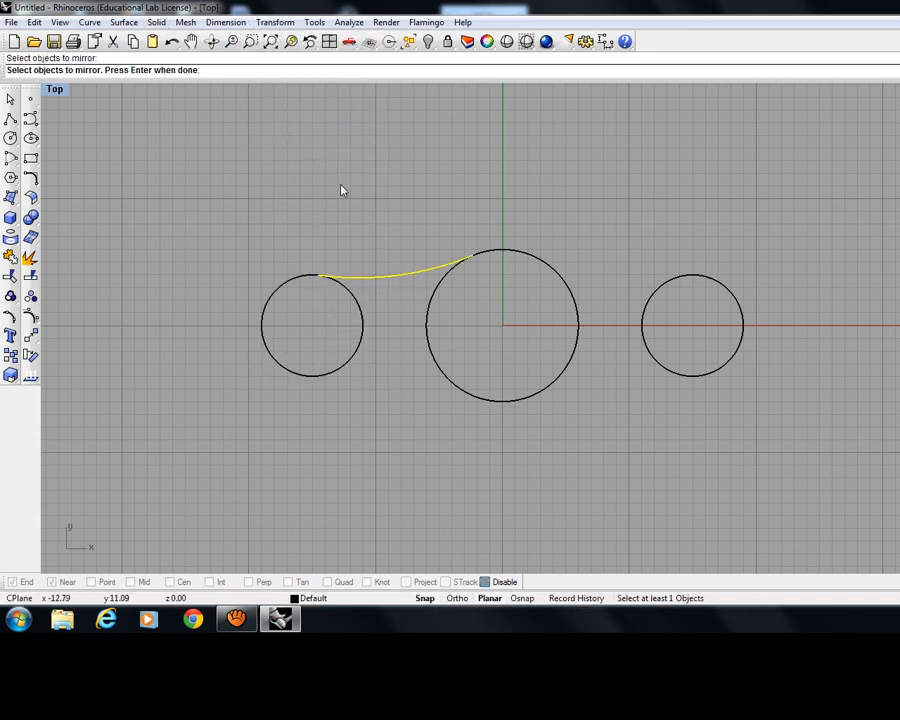
key(Return)
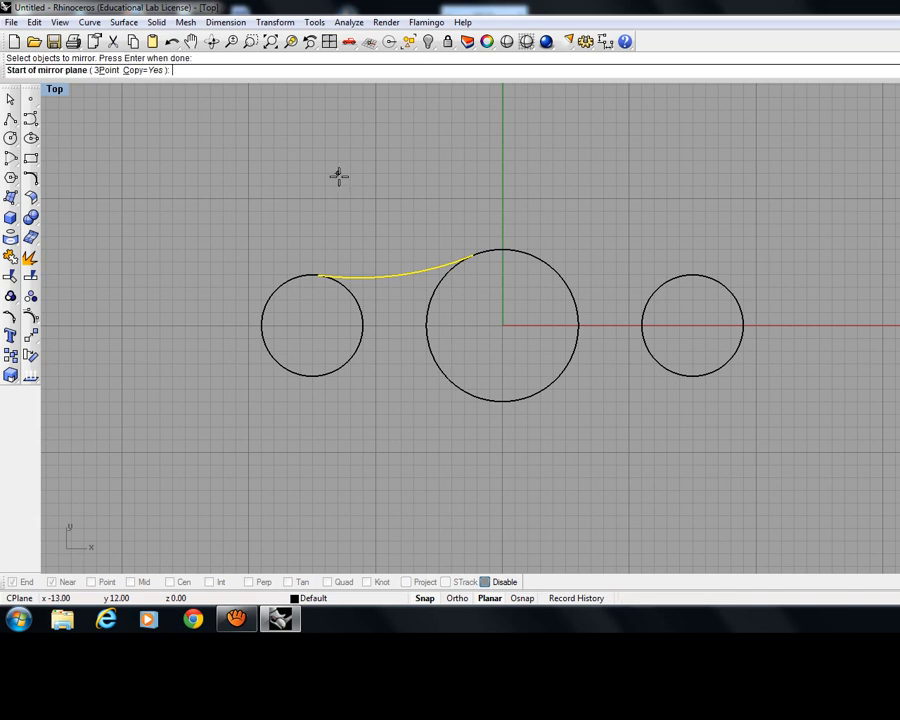
click(501, 199)
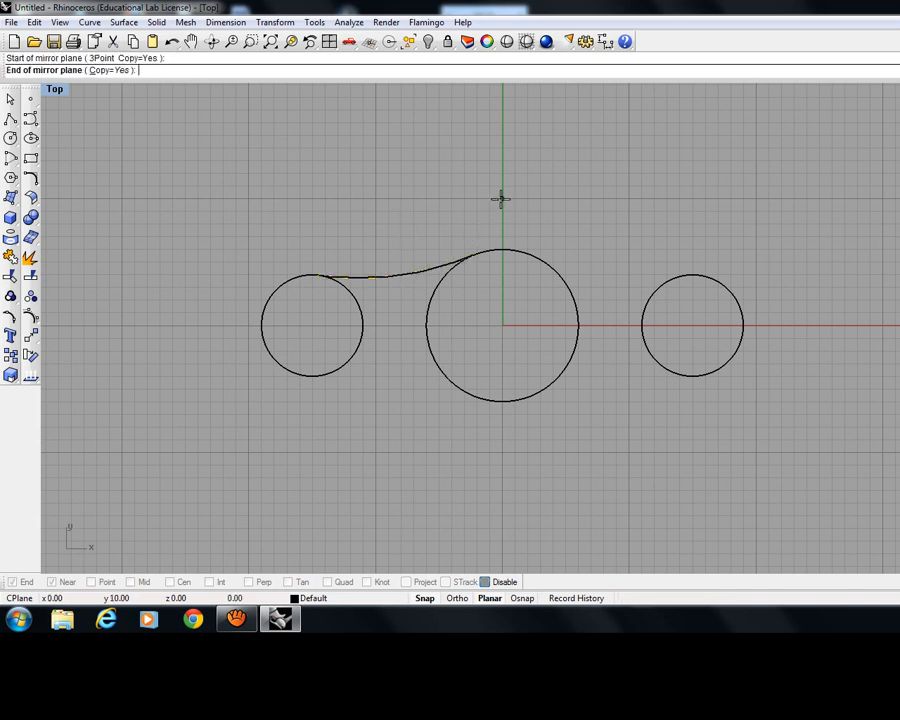
click(504, 456)
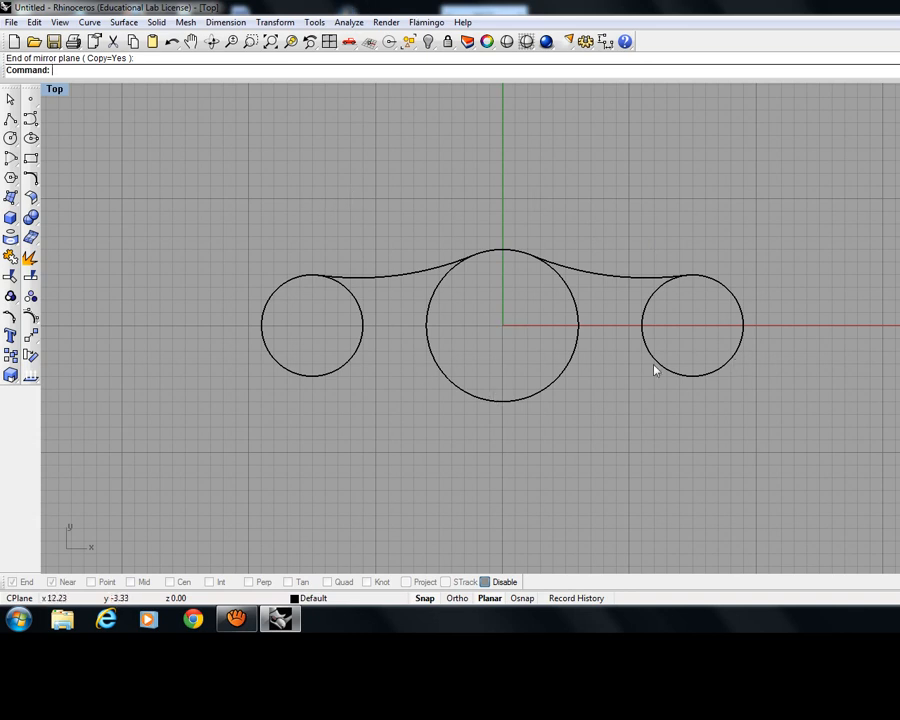
Mirror both upper tangent arcs across the X axis, keeping the originals, to bridge the lower sides of the circles.
click(274, 22)
click(288, 131)
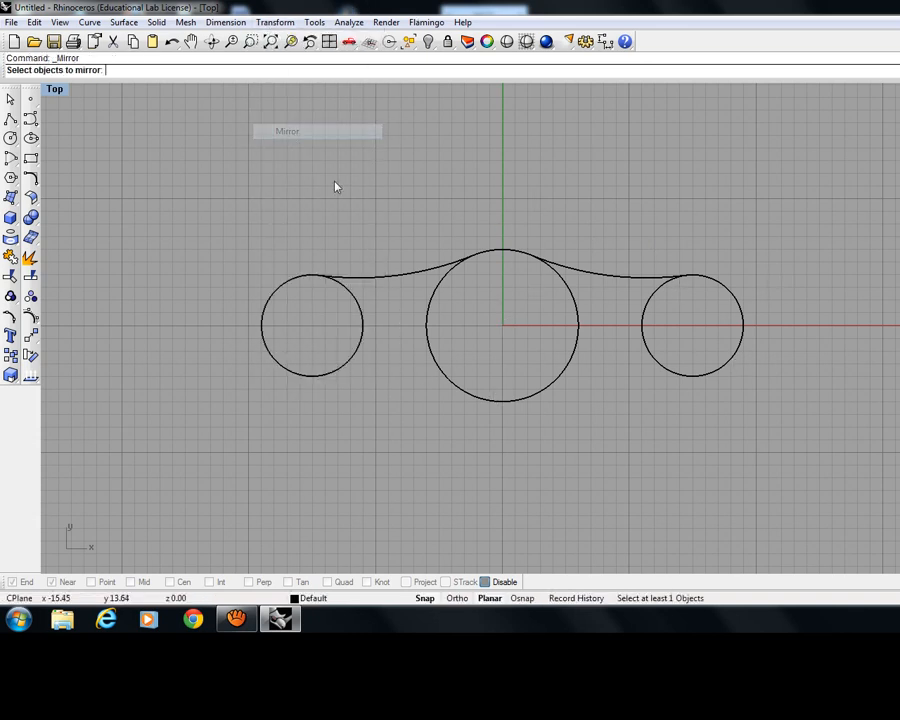
click(382, 279)
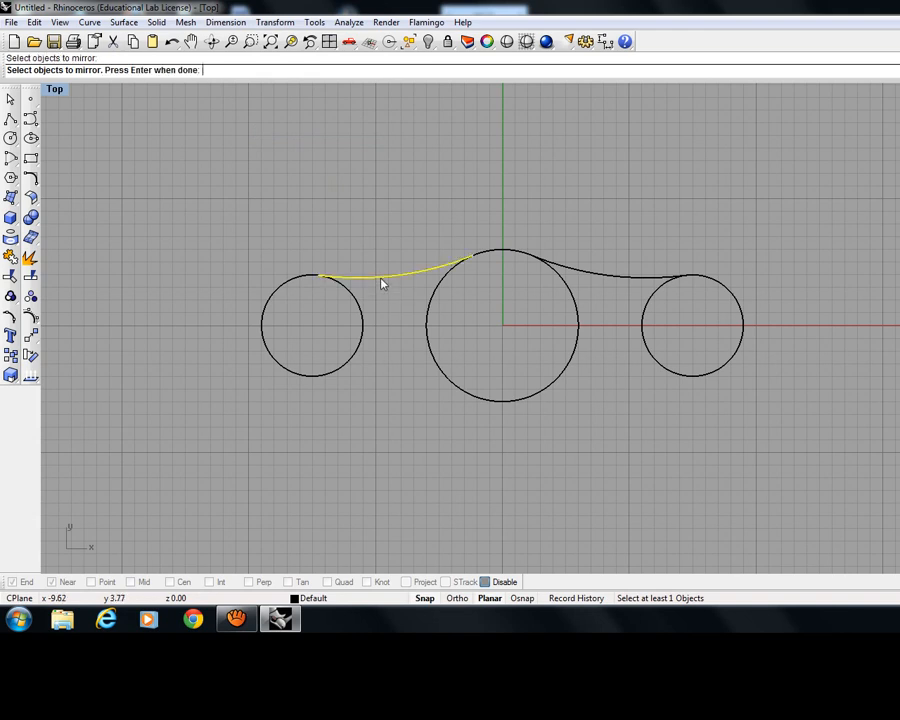
click(615, 280)
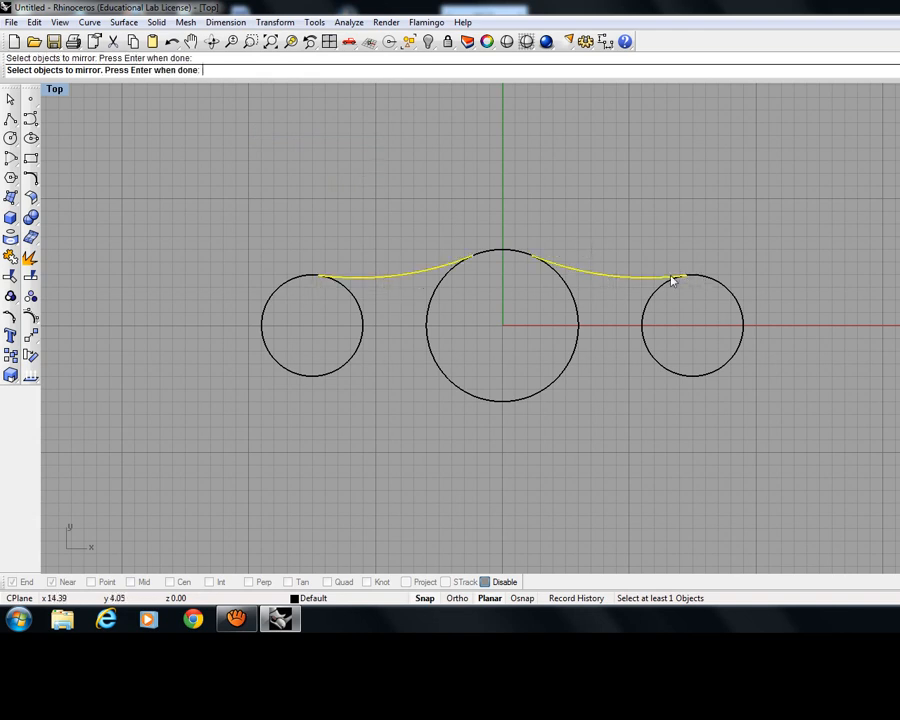
key(Return)
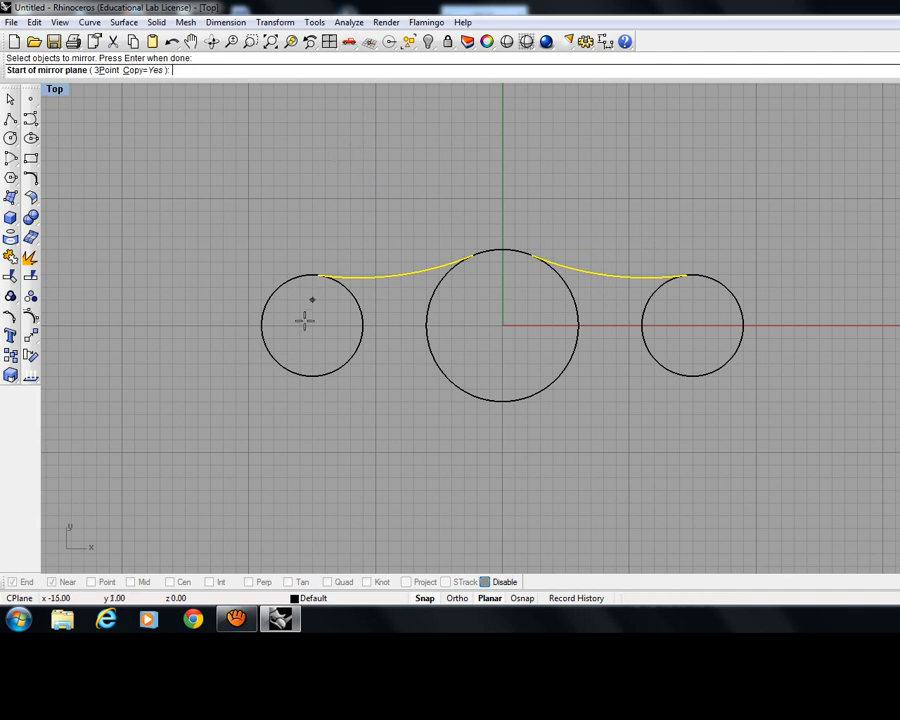
click(220, 325)
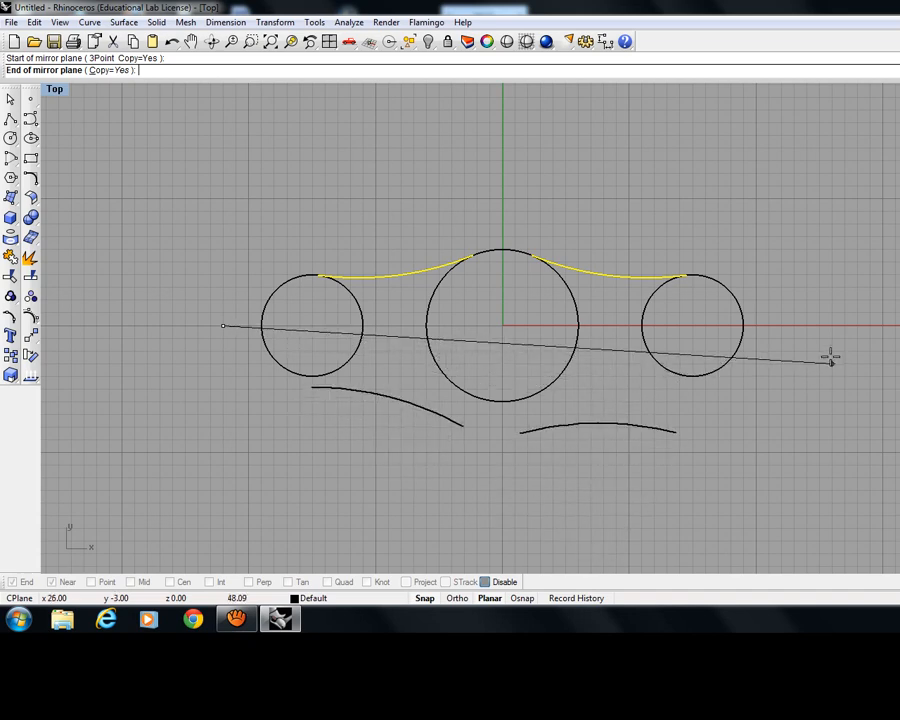
click(834, 326)
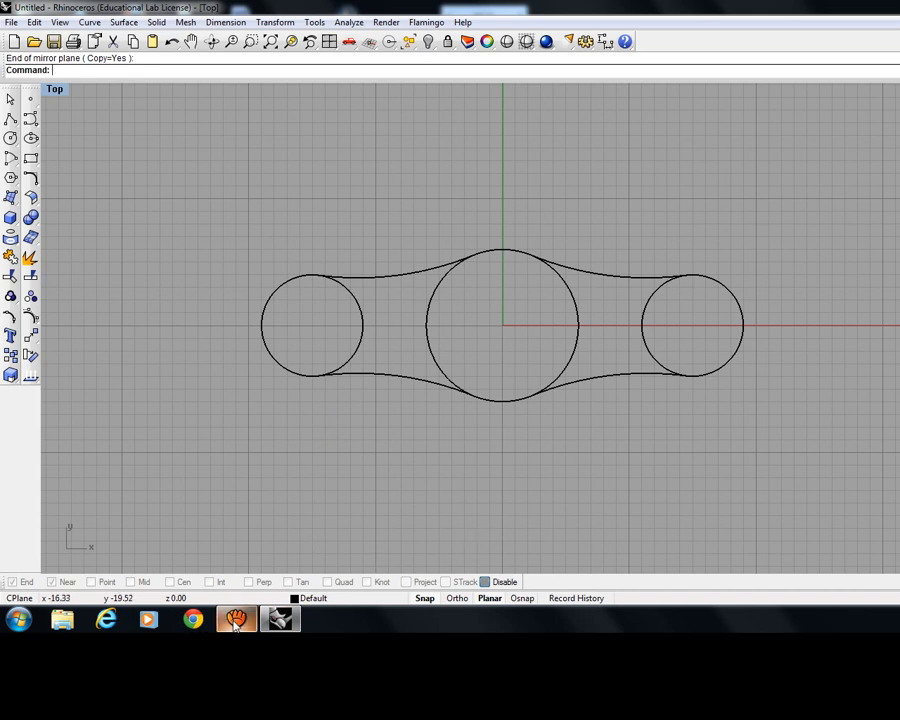
mouse_move(236, 624)
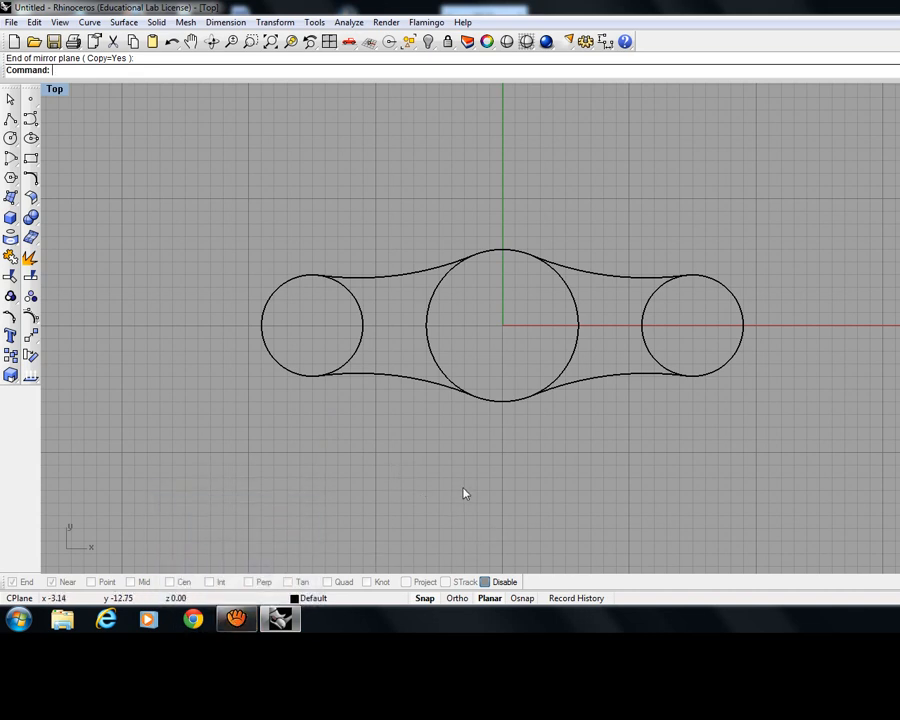
Split the three circles using the four tangent arcs as cutting objects.
click(31, 277)
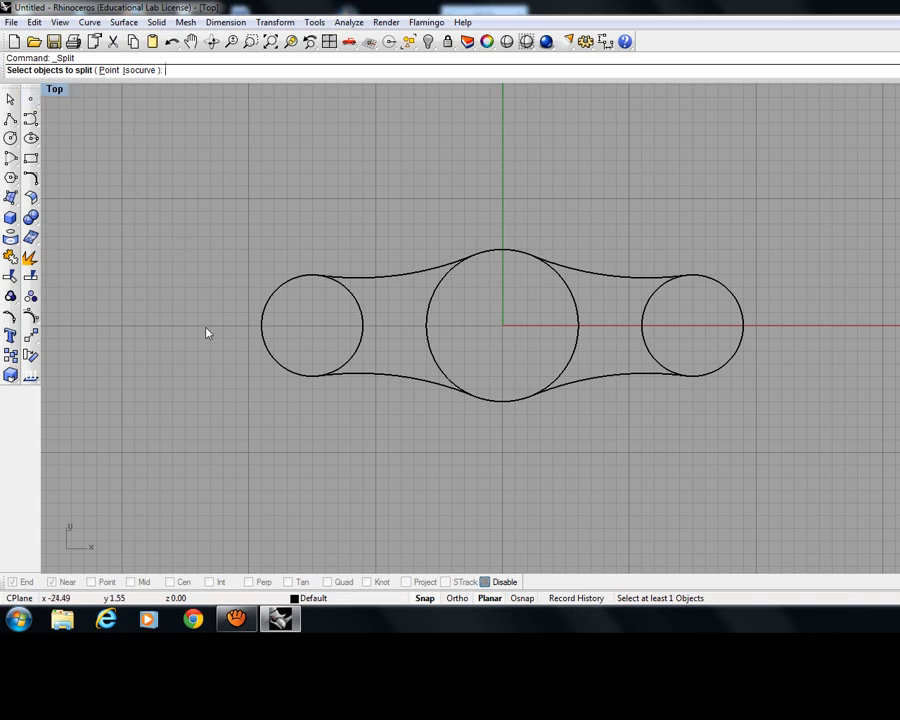
click(431, 317)
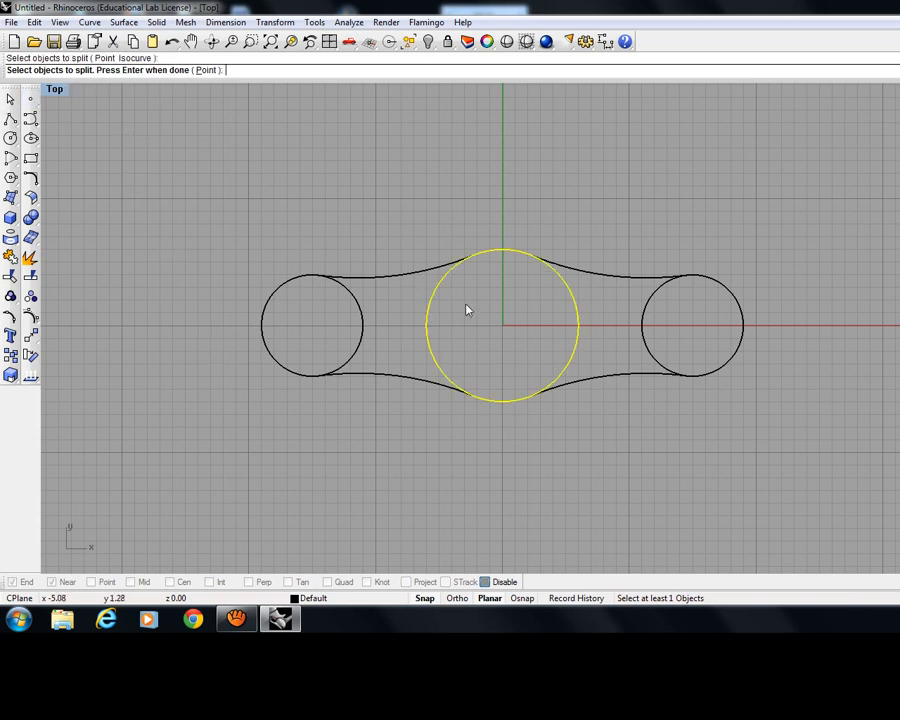
click(644, 330)
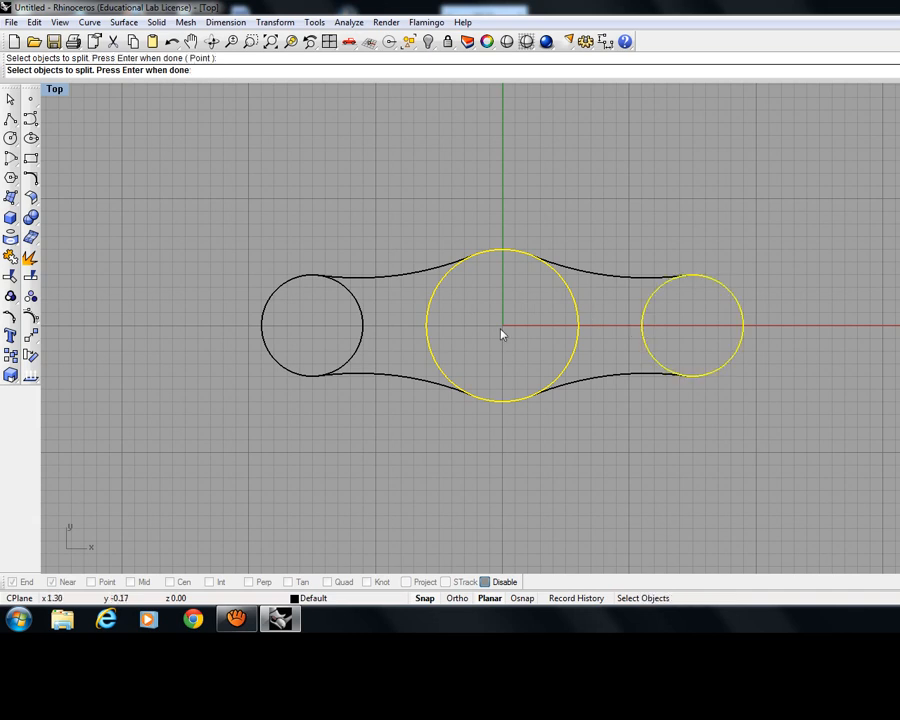
click(362, 340)
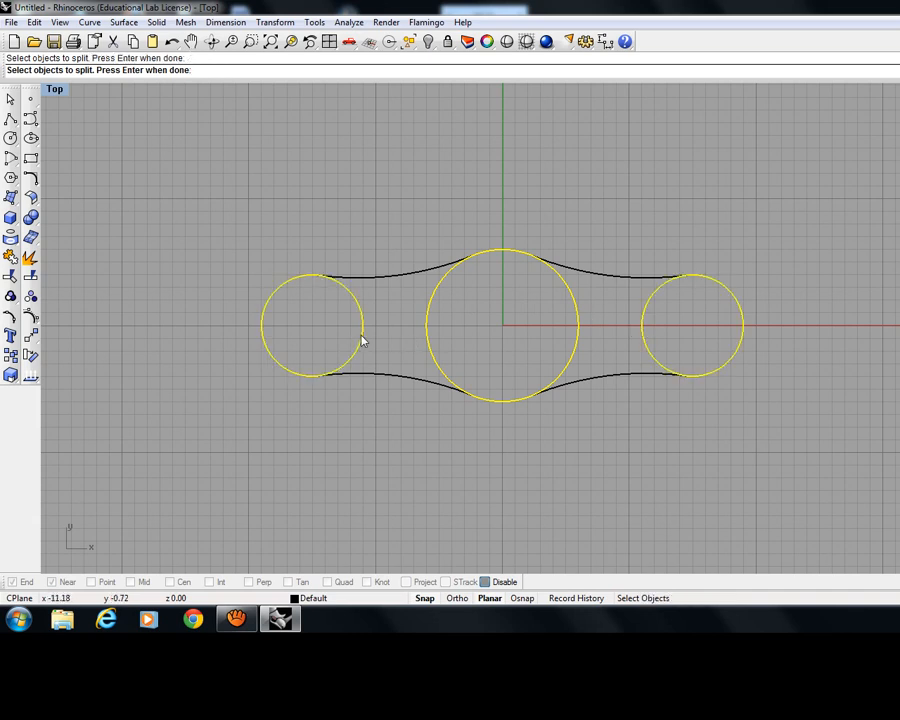
key(Return)
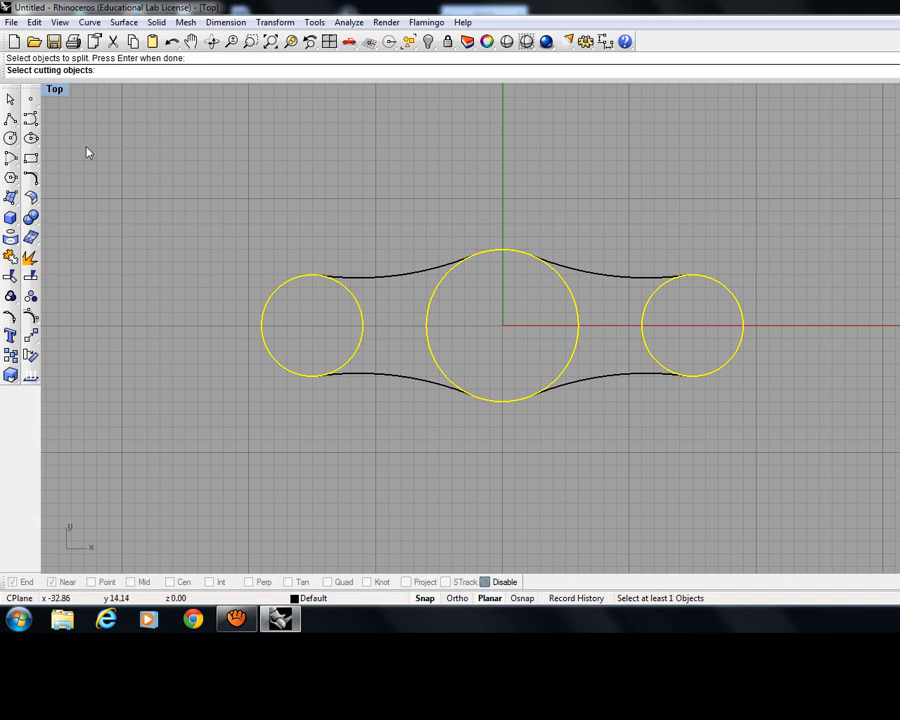
click(398, 277)
click(578, 276)
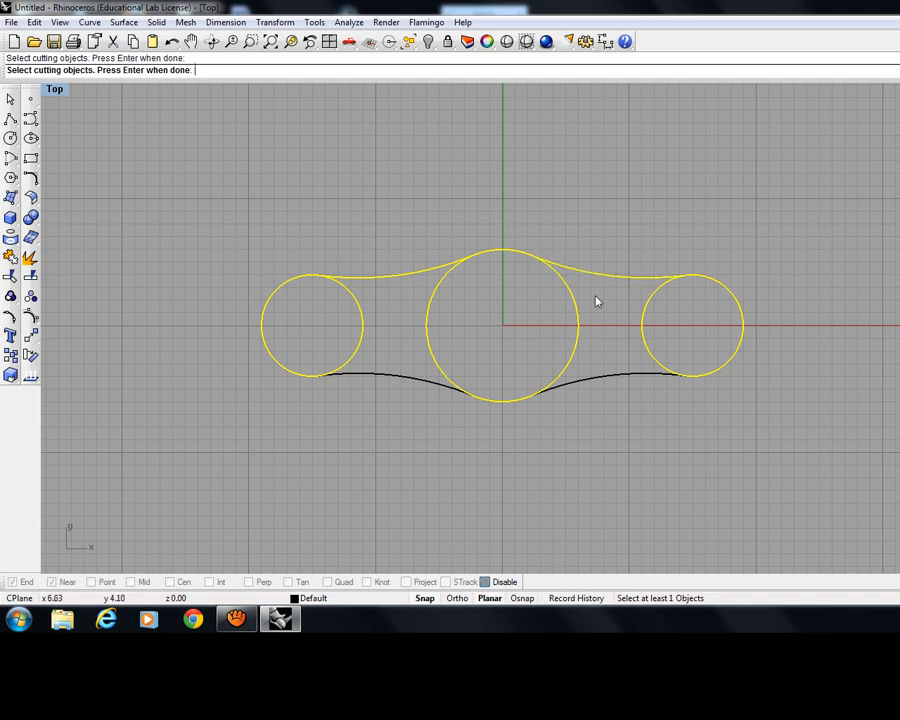
click(611, 376)
click(397, 381)
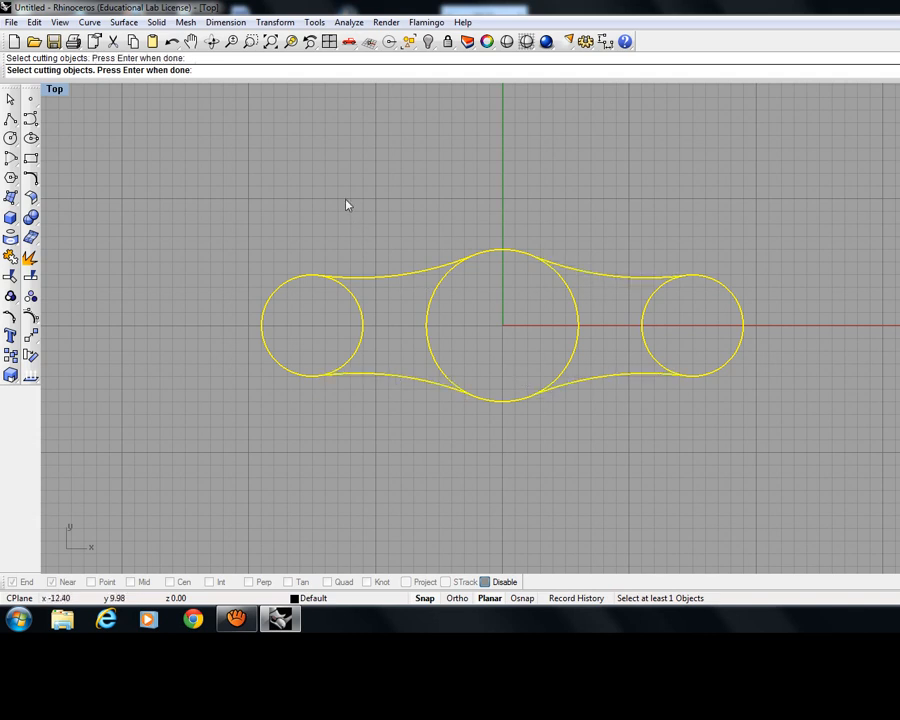
key(Return)
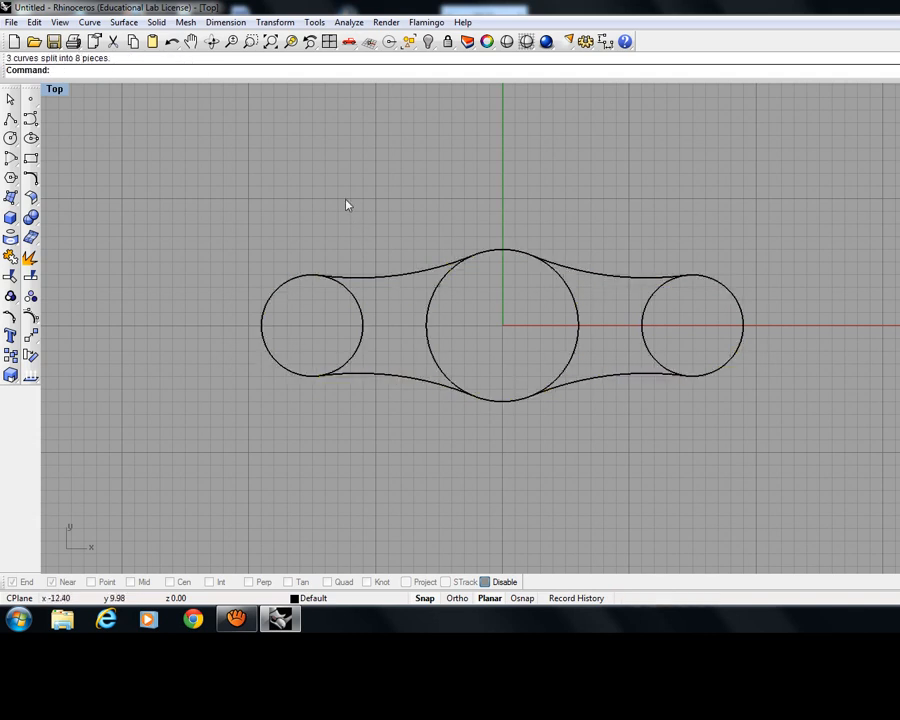
Delete the four inner circle segments between the tangent arcs, leaving only the outer outline of the profile.
click(362, 323)
click(264, 313)
click(430, 330)
click(579, 343)
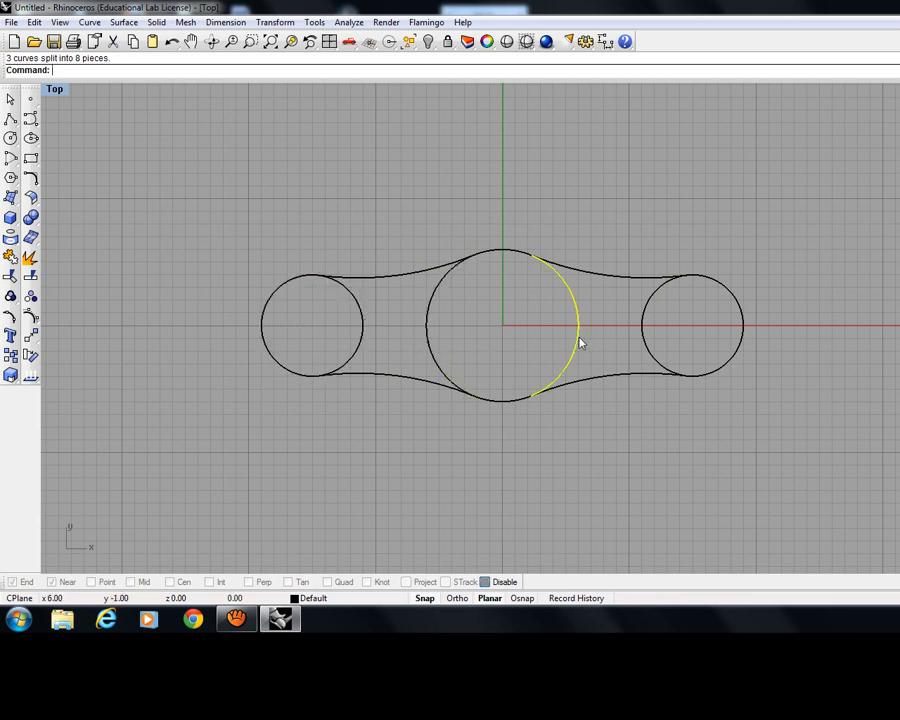
click(644, 343)
click(741, 337)
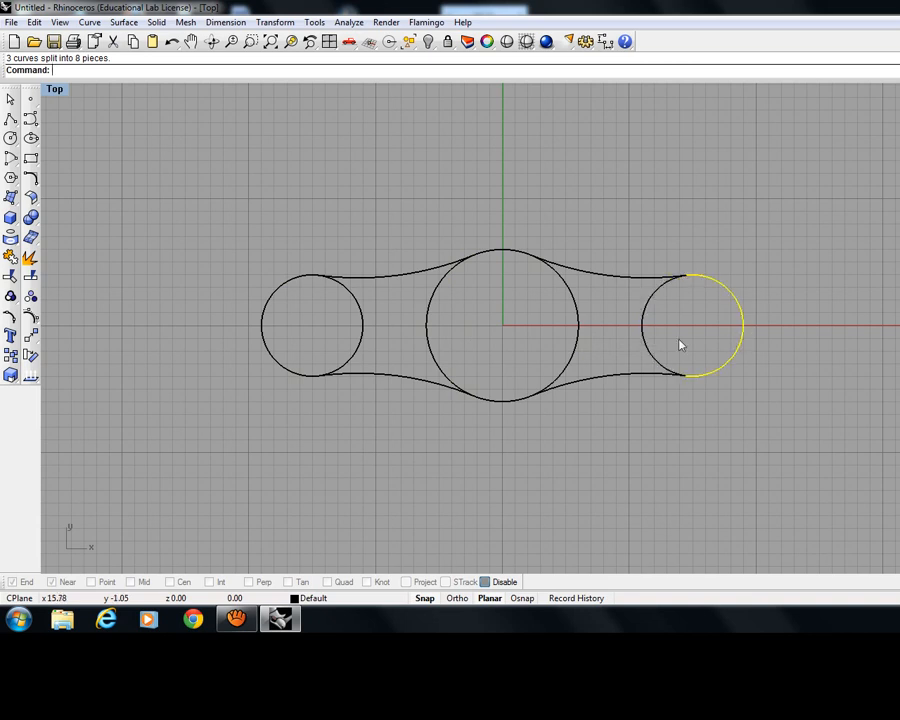
click(643, 334)
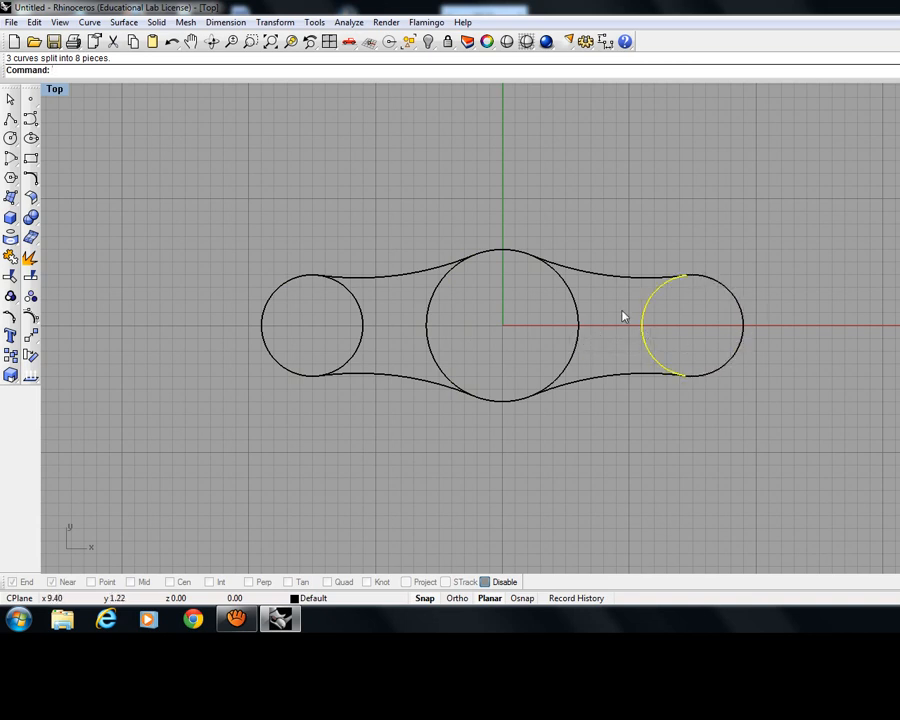
key(Delete)
click(576, 323)
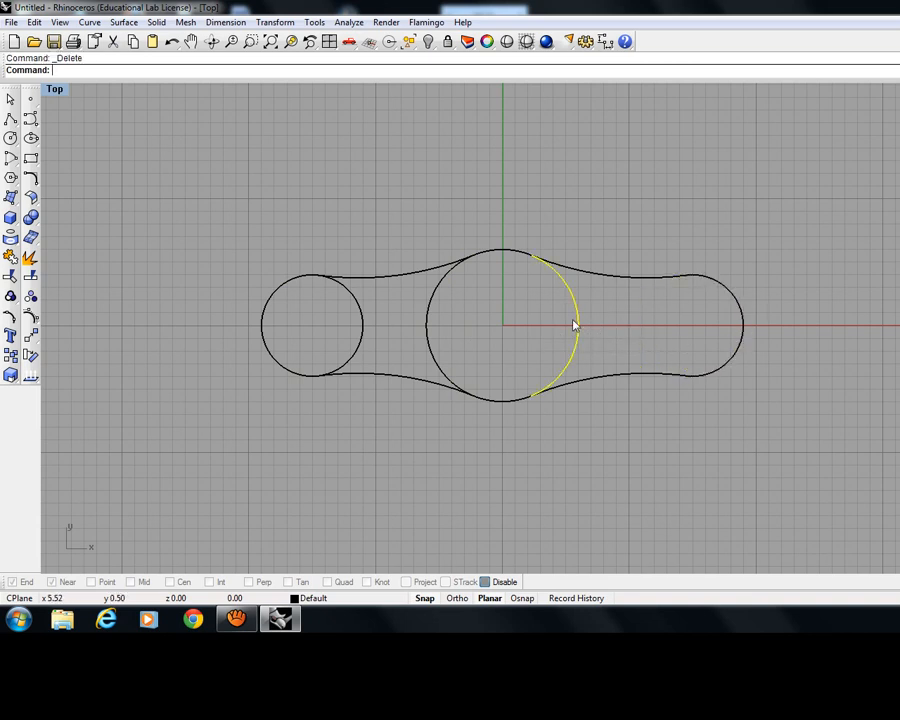
key(Delete)
click(425, 333)
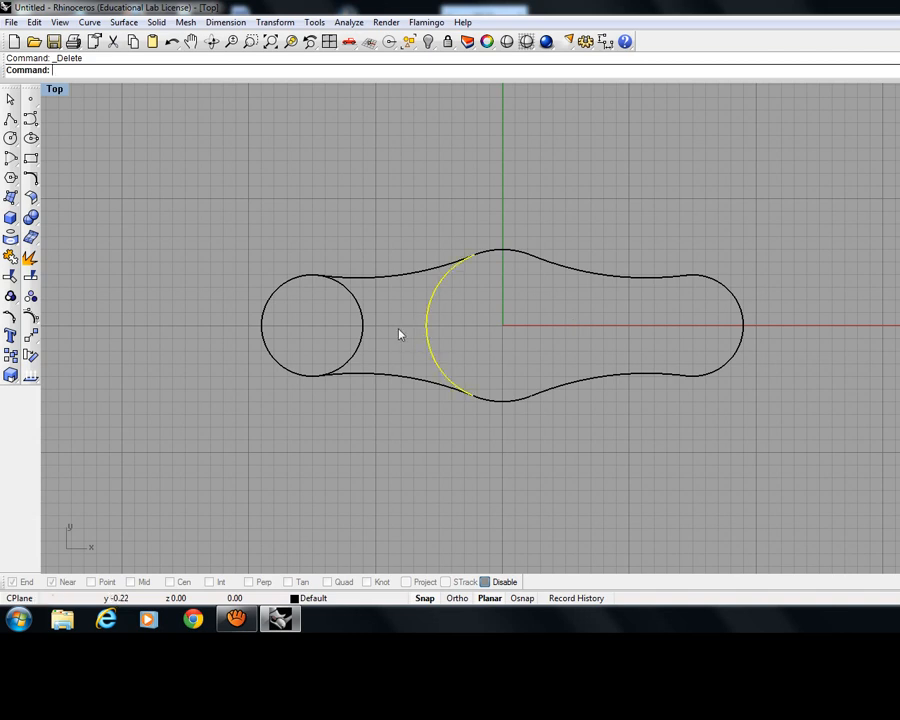
key(Delete)
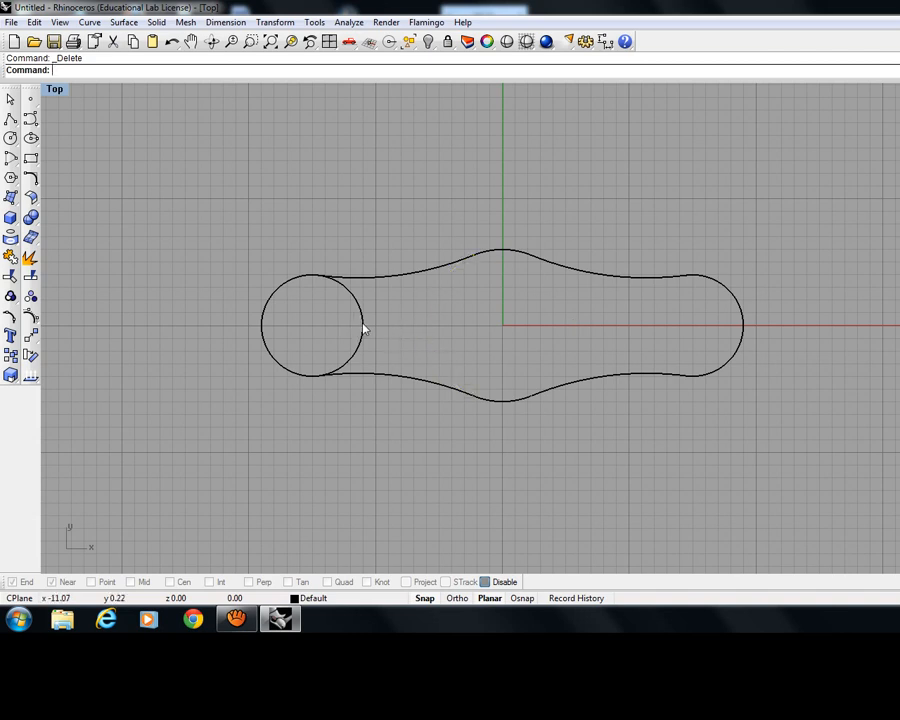
click(363, 328)
key(Delete)
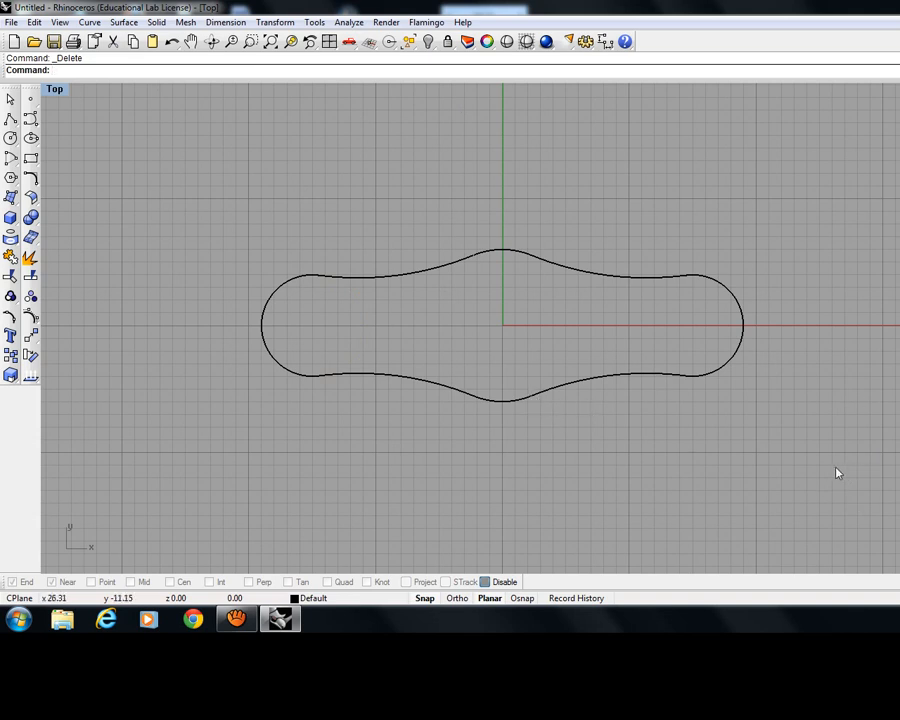
Join all the outline curves into one closed curve and show it in the four-viewport layout with a closer Perspective view.
key(ctrl+a)
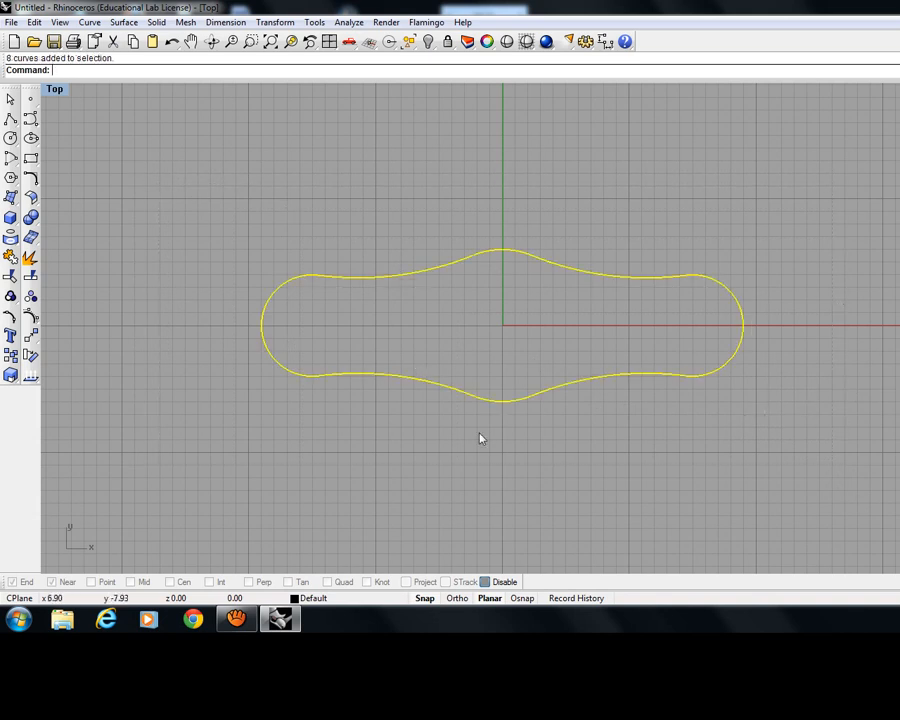
click(9, 259)
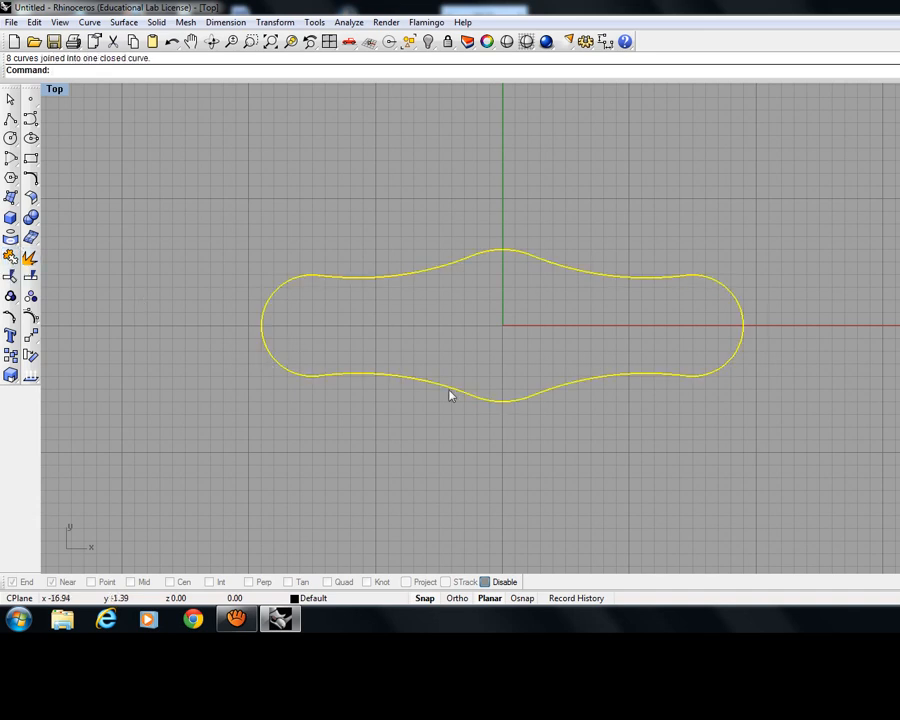
click(701, 441)
click(610, 385)
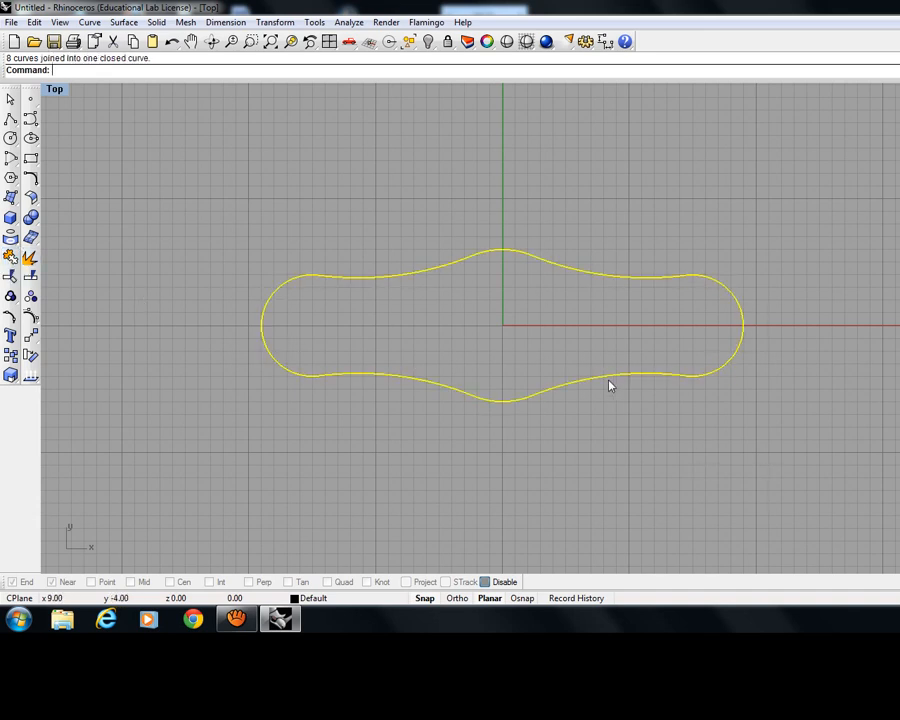
click(160, 220)
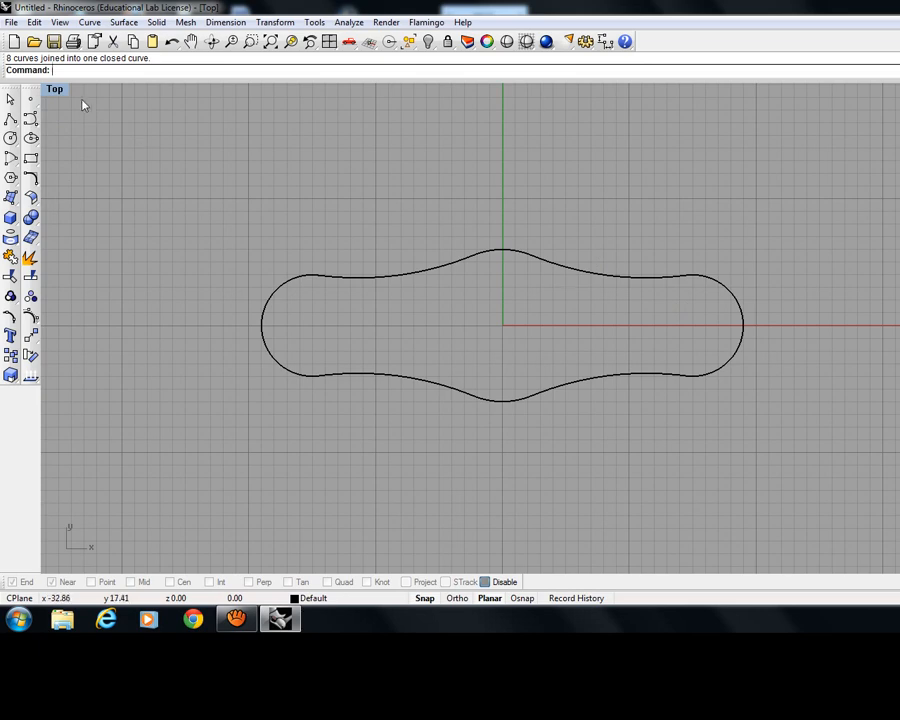
double_click(54, 90)
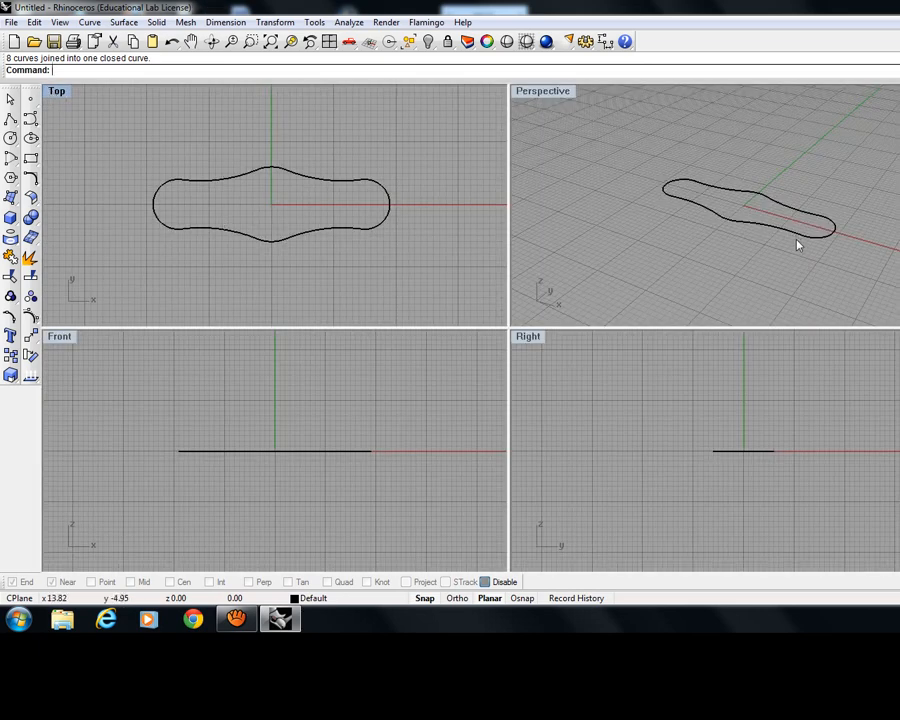
right_drag(814, 238, 743, 197)
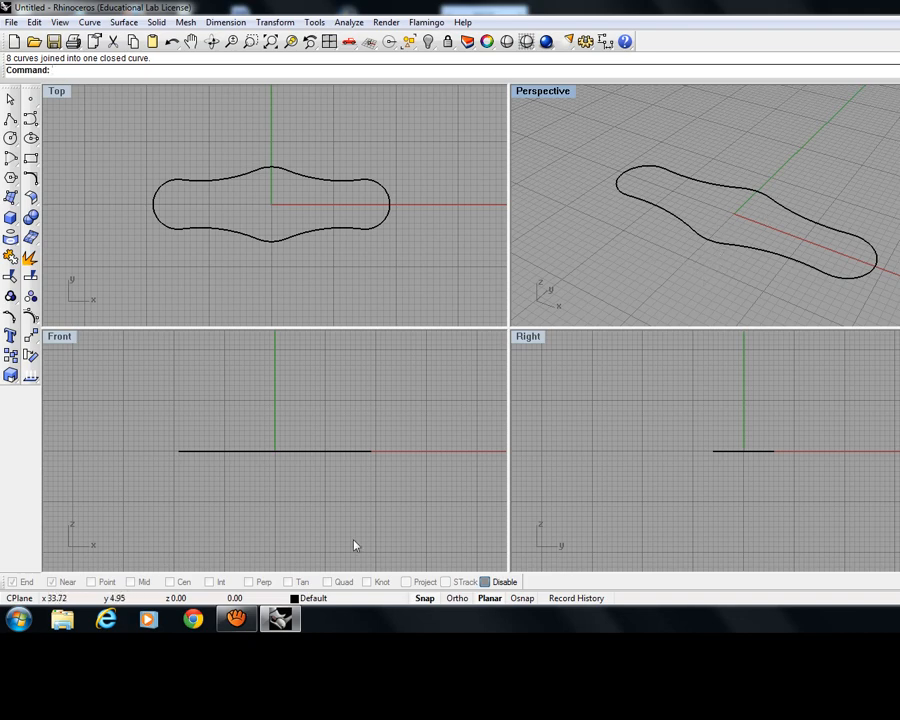
click(236, 620)
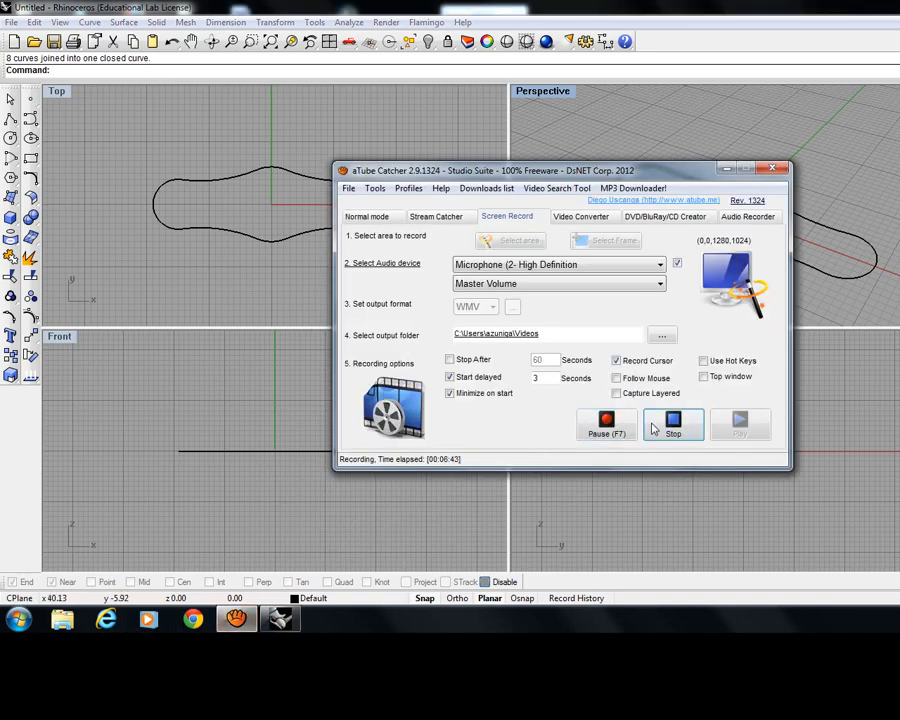
click(621, 432)
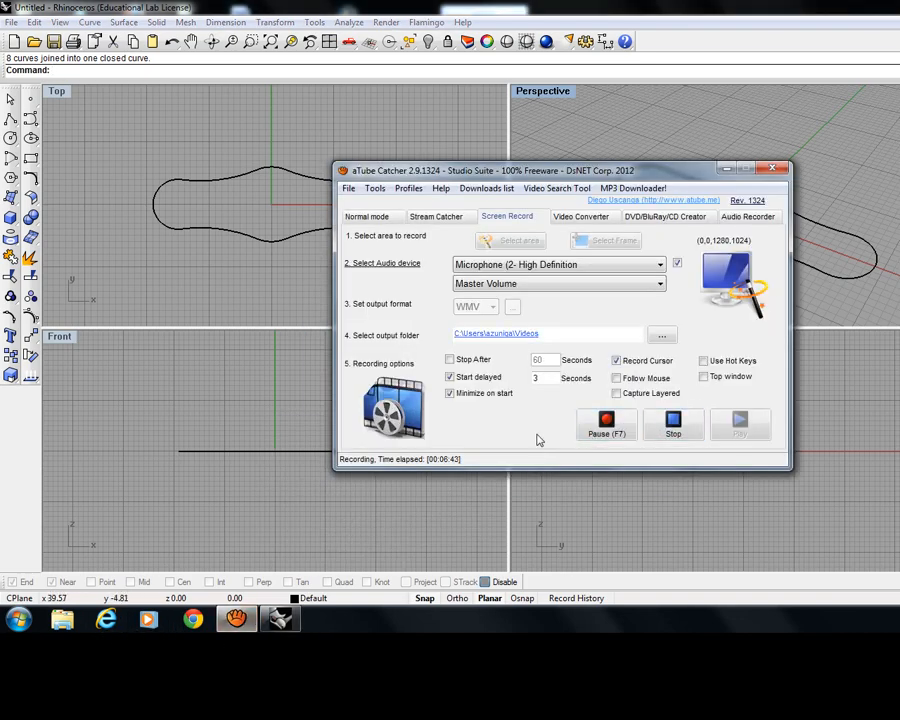
click(726, 170)
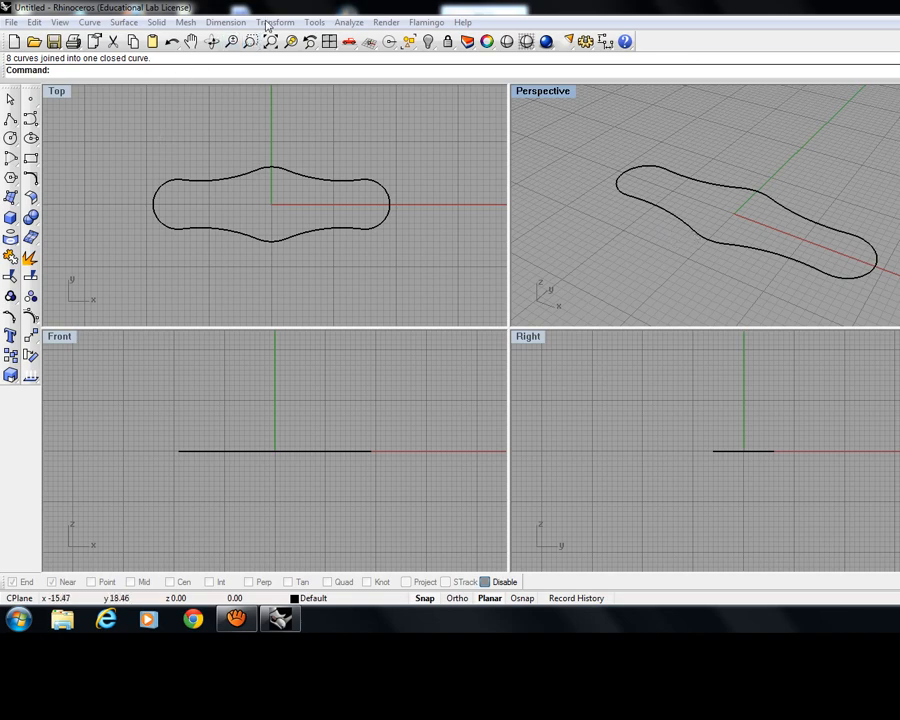
Extrude the closed profile curve upward 2 units into a capped tapered solid with an 8-degree draft angle and sharp corners.
click(160, 23)
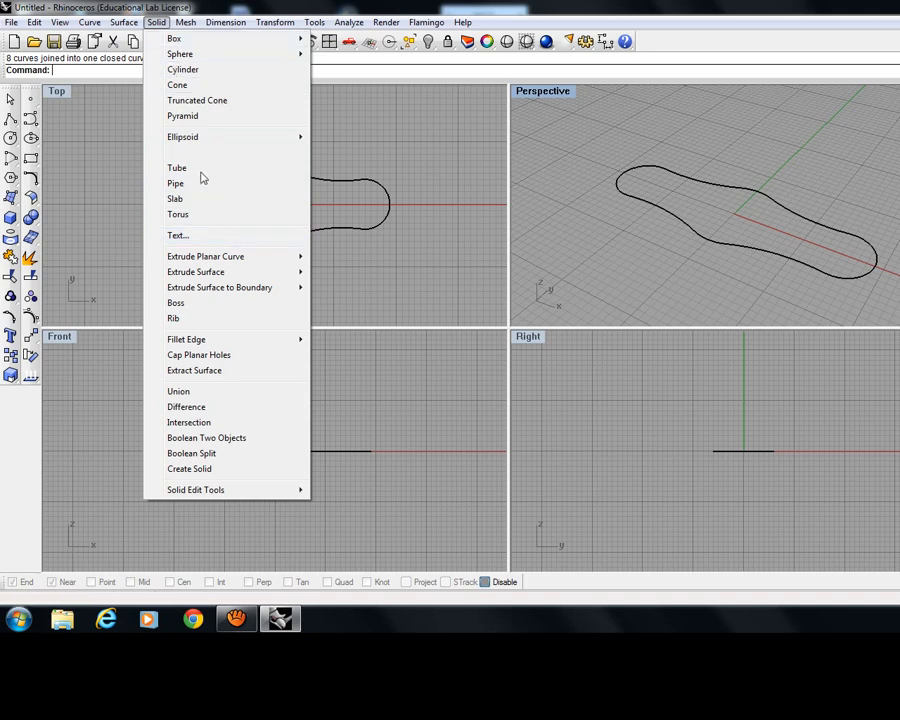
mouse_move(256, 261)
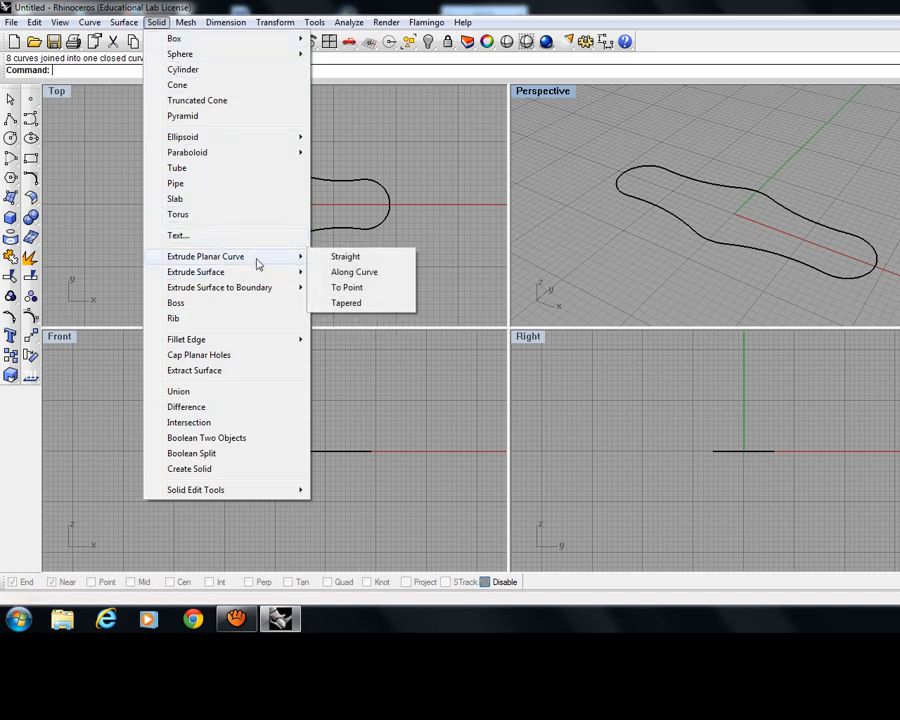
click(376, 305)
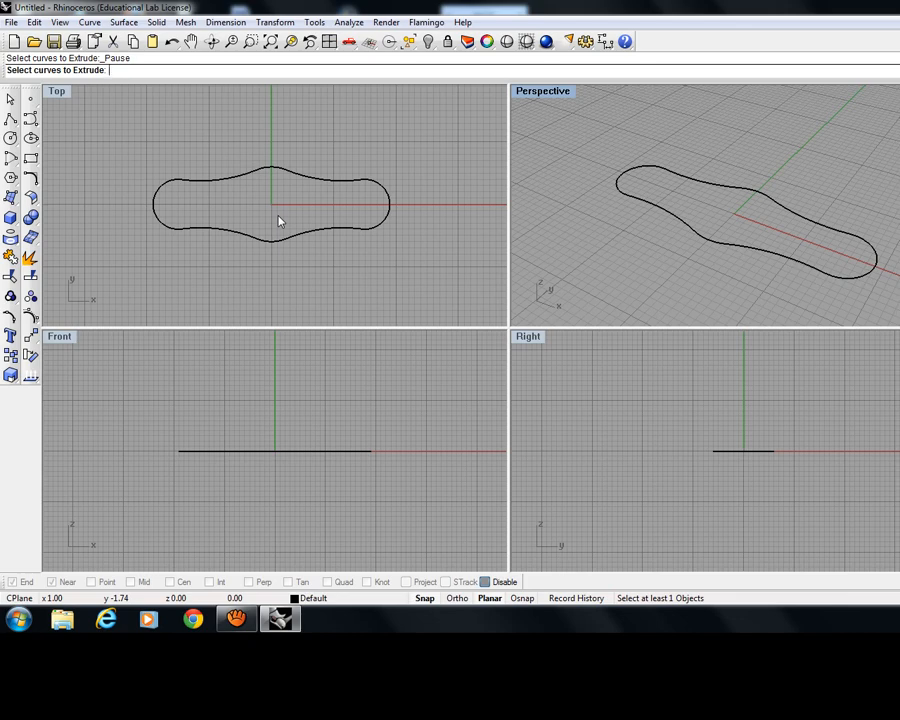
click(287, 241)
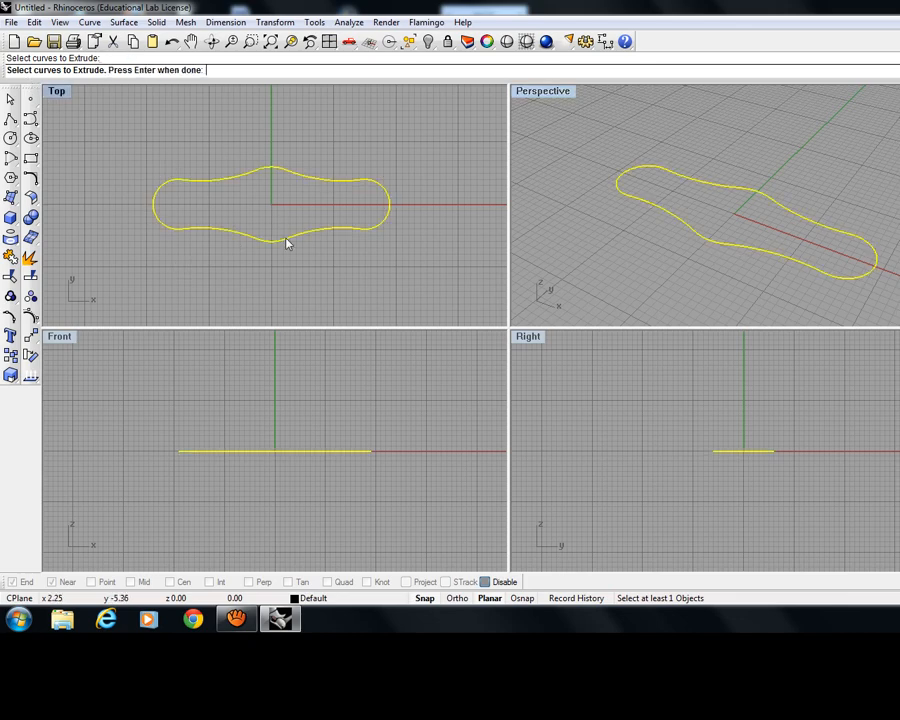
key(Return)
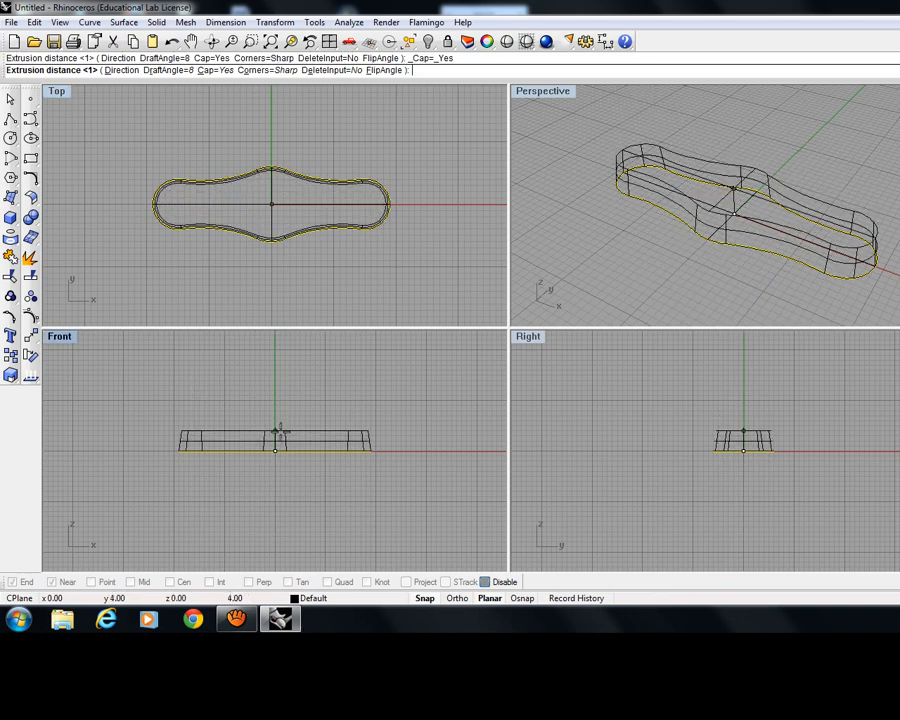
scroll(293, 441, up, 2)
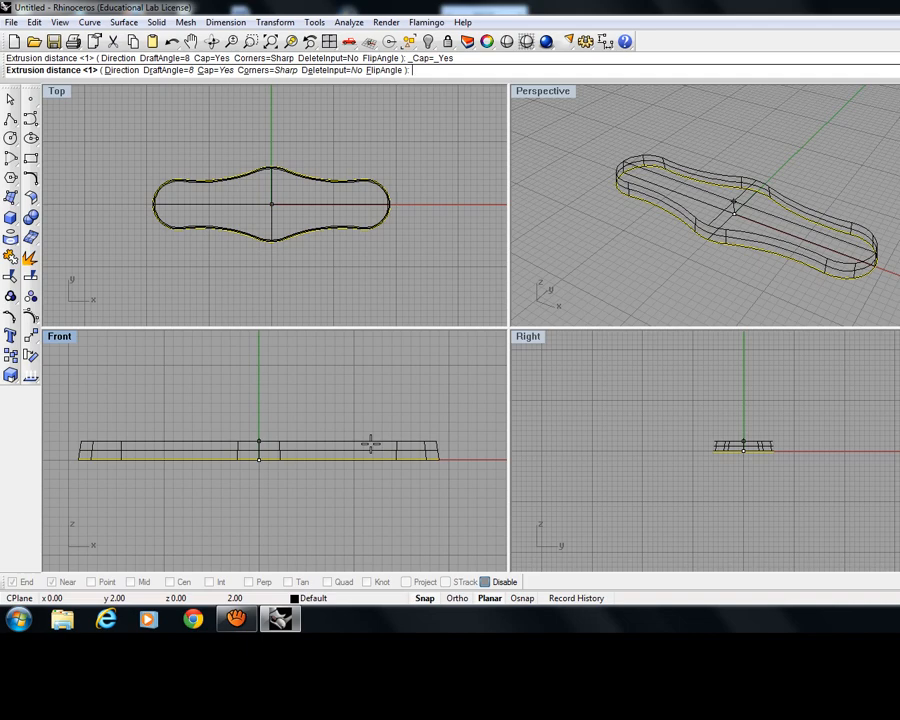
right_click(334, 440)
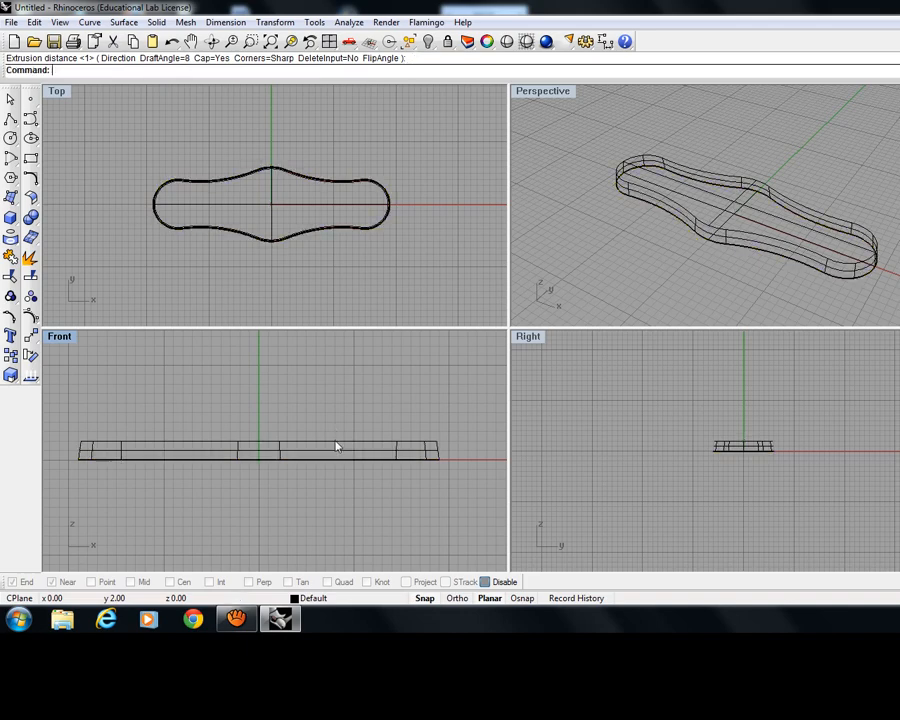
Switch the Perspective viewport to Ghosted display and inspect the tapered solid from closer up.
mouse_move(705, 272)
right_down()
mouse_move(624, 209)
mouse_move(711, 263)
right_up()
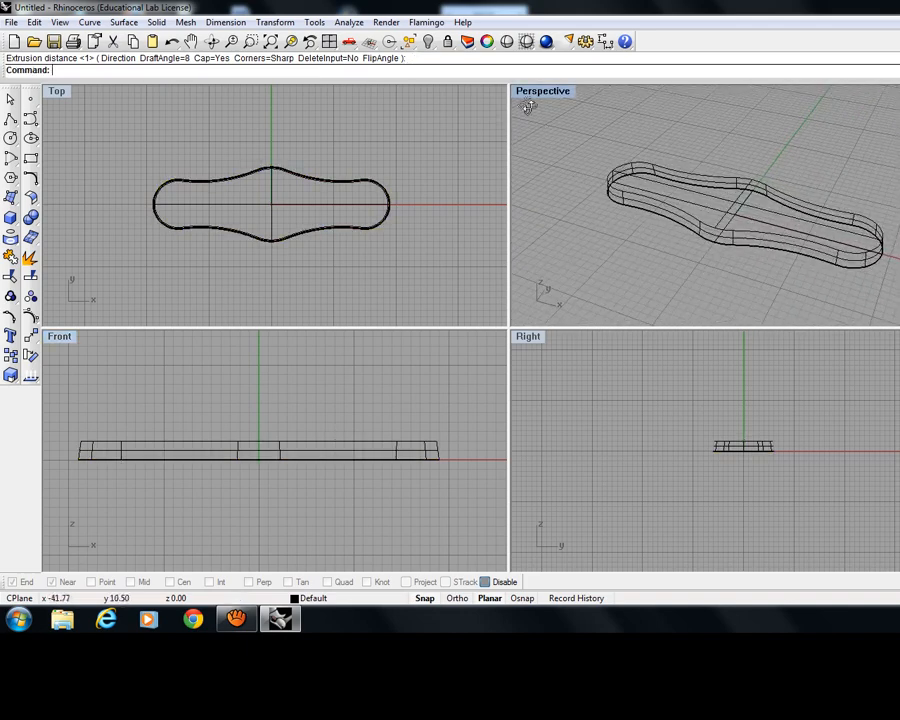
click(528, 94)
click(551, 174)
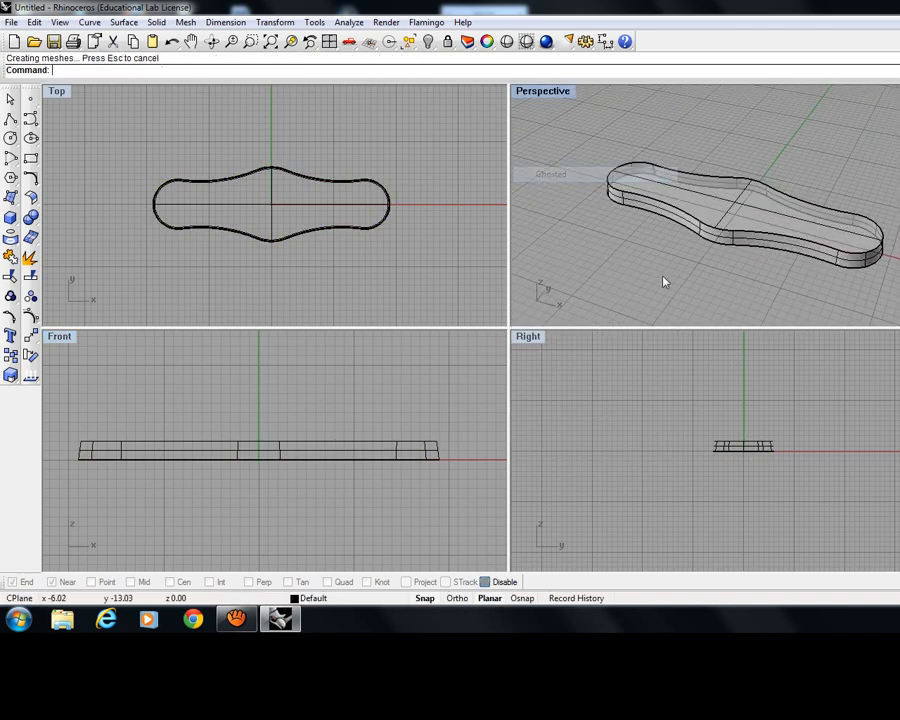
mouse_move(660, 280)
right_down()
mouse_move(664, 272)
mouse_move(566, 198)
mouse_move(615, 243)
mouse_move(695, 279)
mouse_move(665, 245)
mouse_move(671, 233)
mouse_move(729, 268)
right_up()
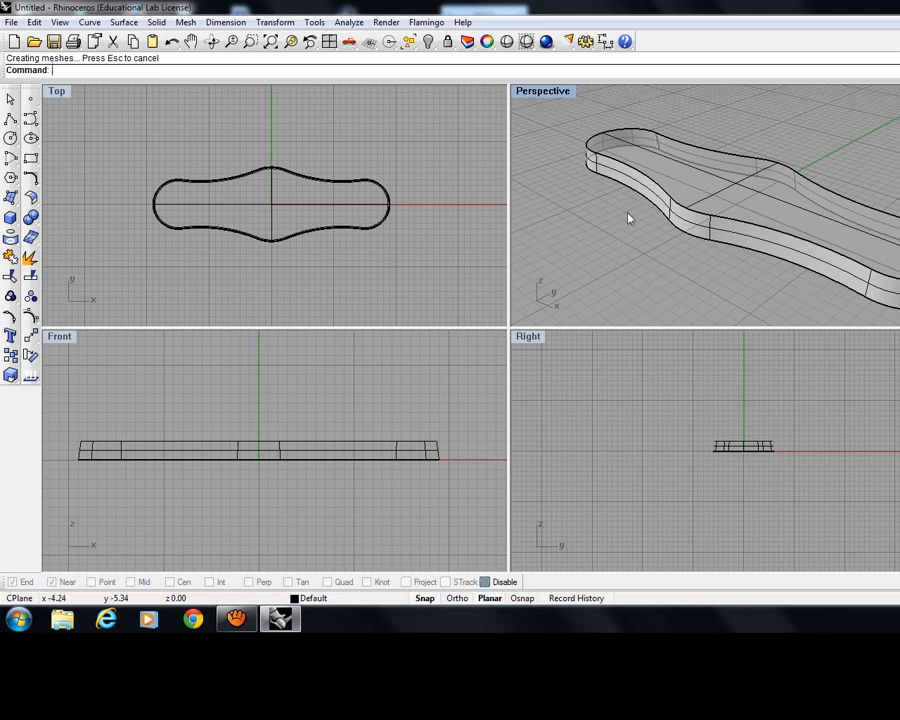
mouse_move(587, 261)
right_down()
mouse_move(812, 292)
mouse_move(558, 246)
mouse_move(605, 249)
mouse_move(581, 240)
right_up()
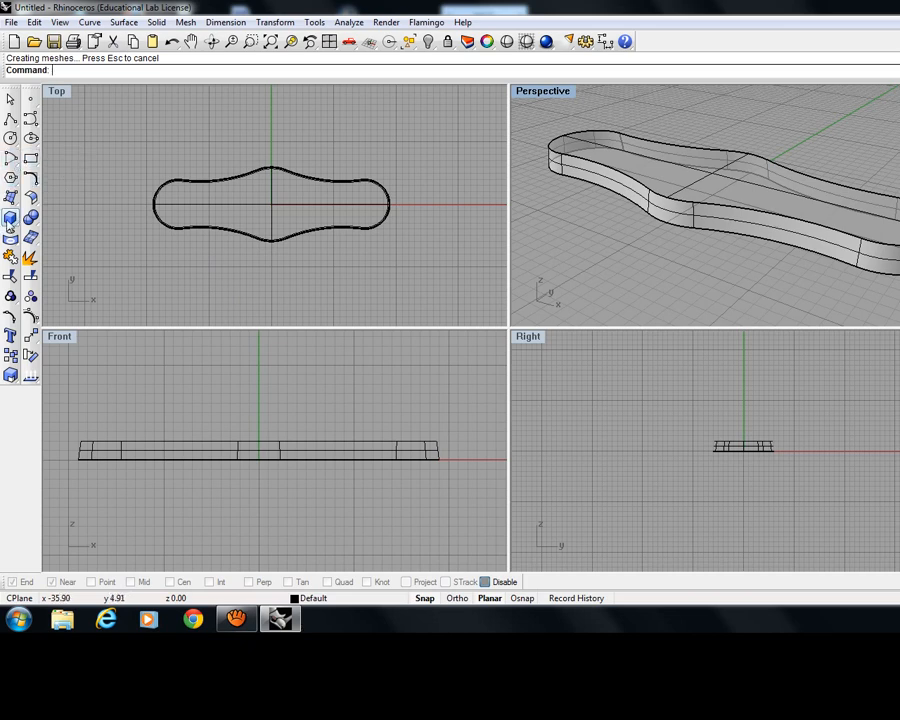
Create a vertical cylinder with radius 3 and height 3, based at -15,0 in the profile's rounded end.
click(9, 225)
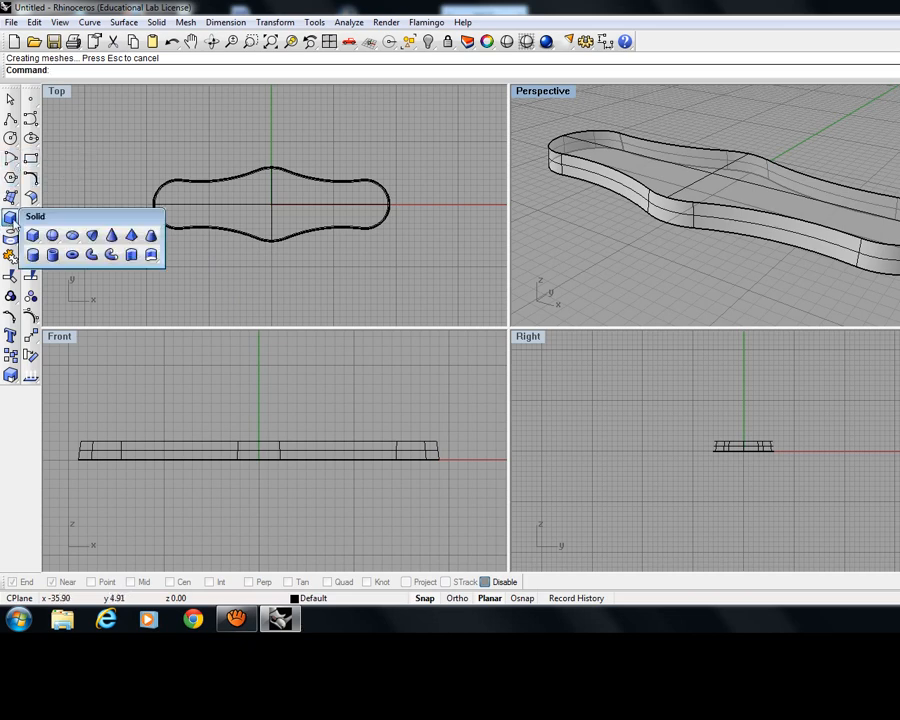
click(35, 258)
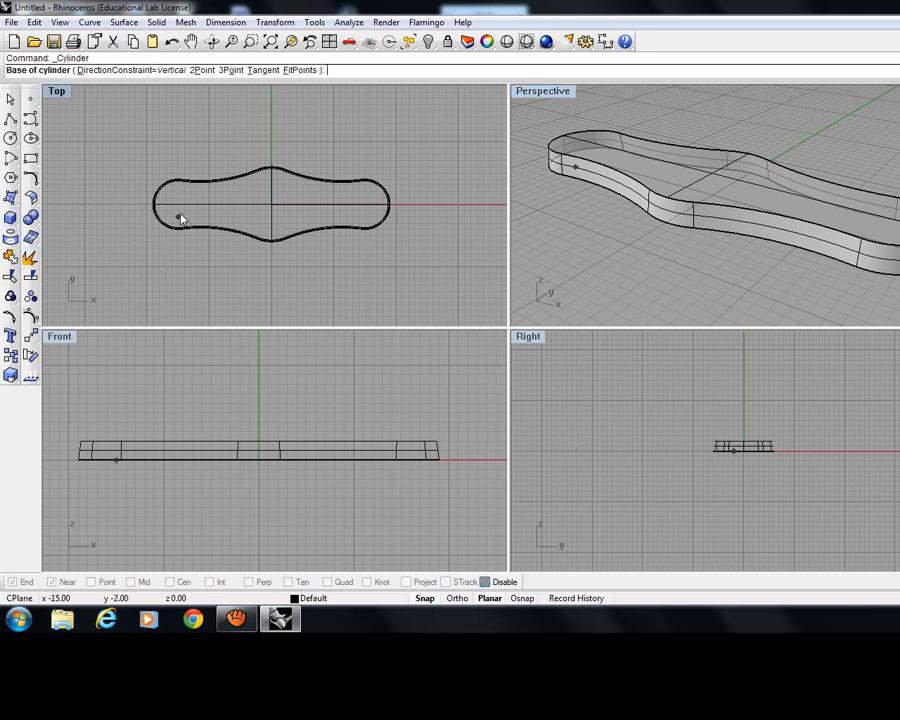
scroll(179, 207, up, 4)
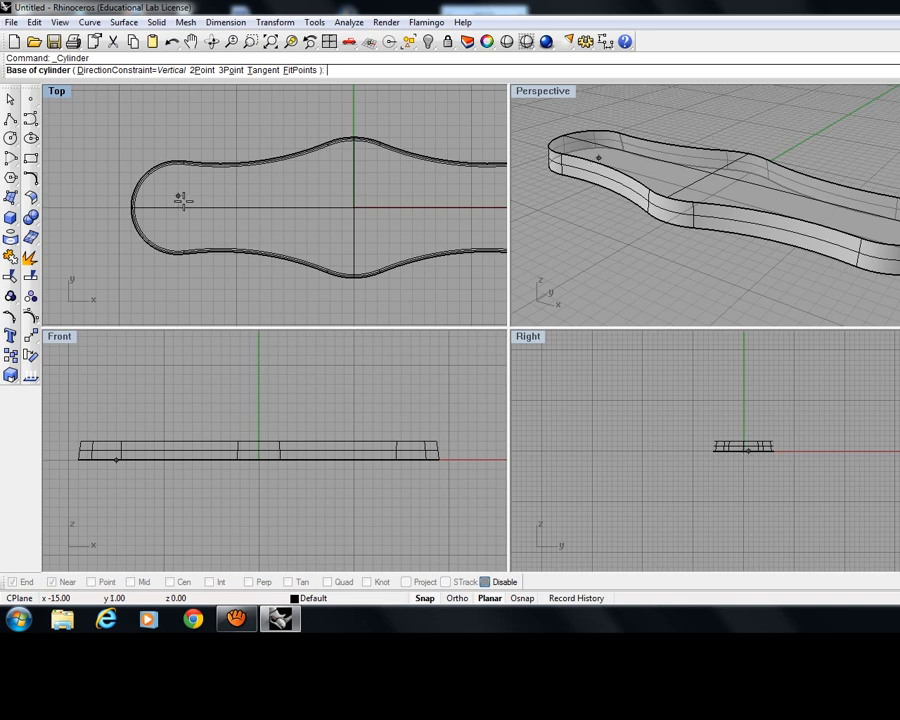
click(178, 207)
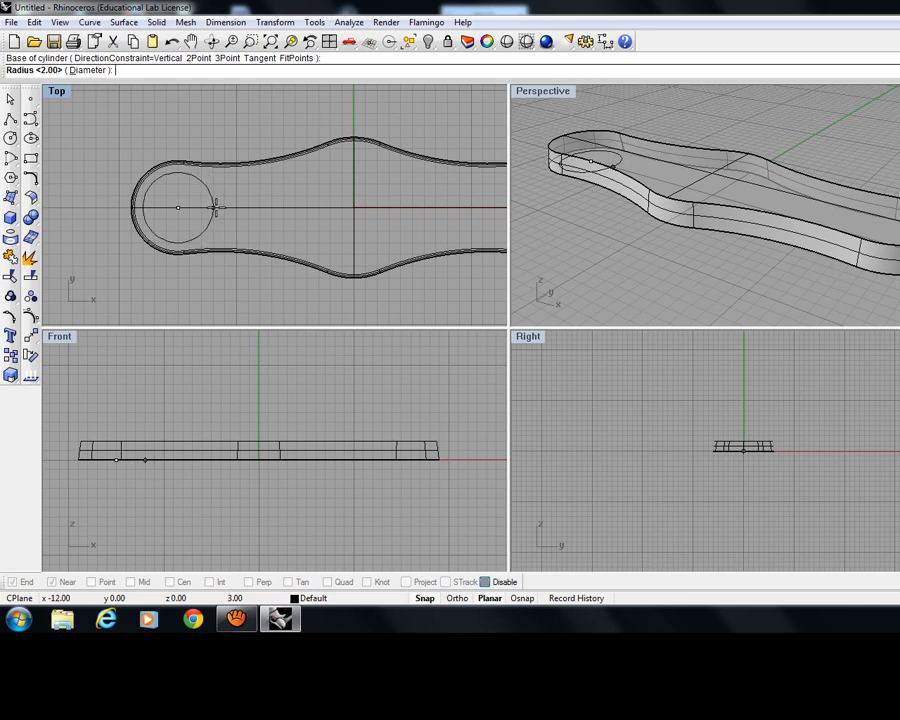
click(214, 207)
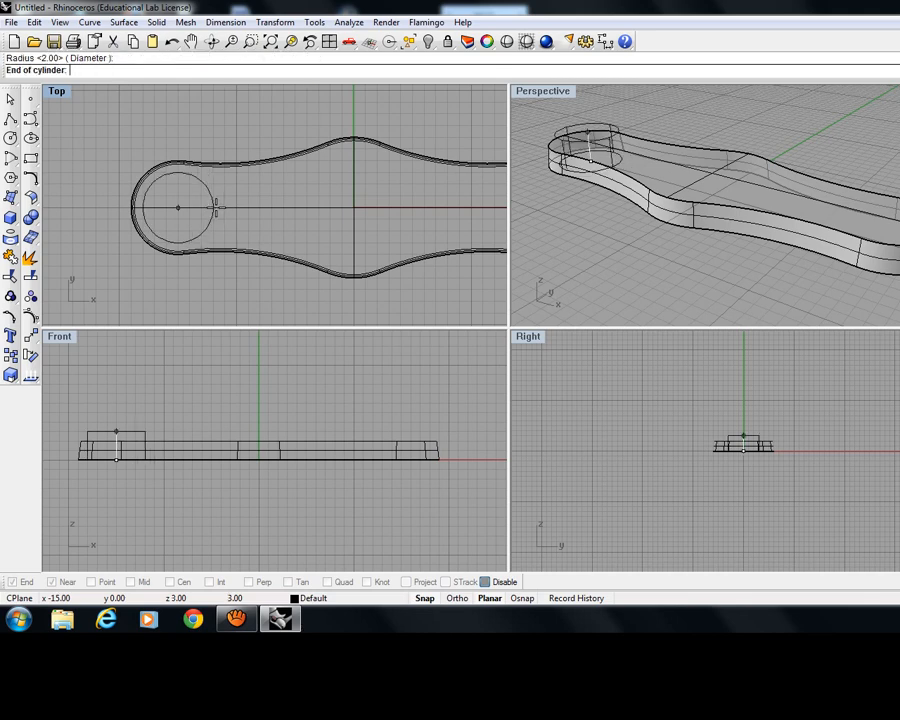
click(117, 432)
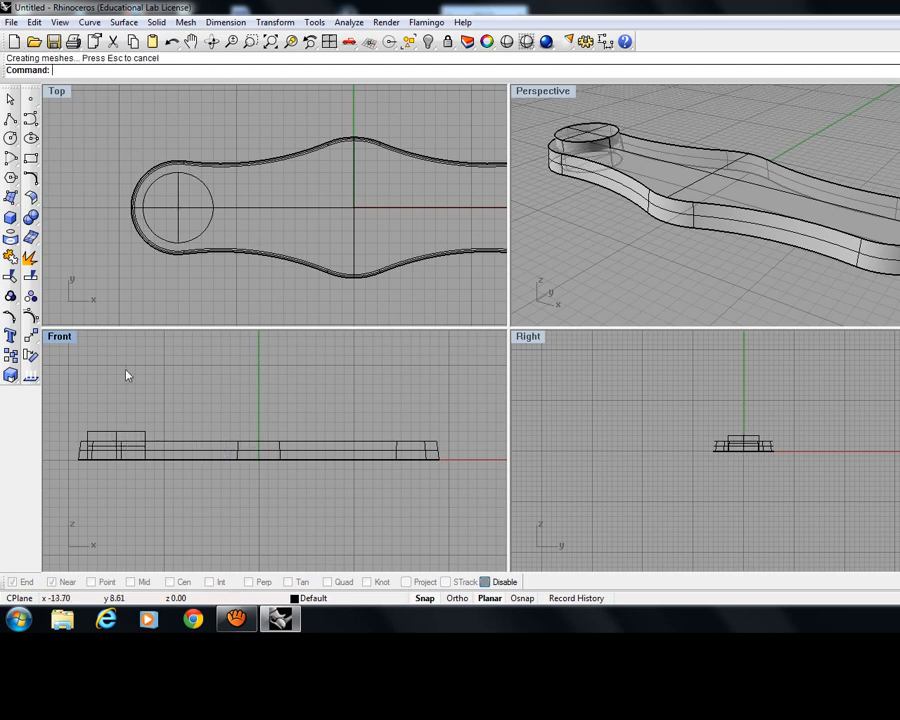
Copy the end cylinder and move the pasted copy 30 units along X into the opposite rounded end.
right_drag(593, 259, 618, 255)
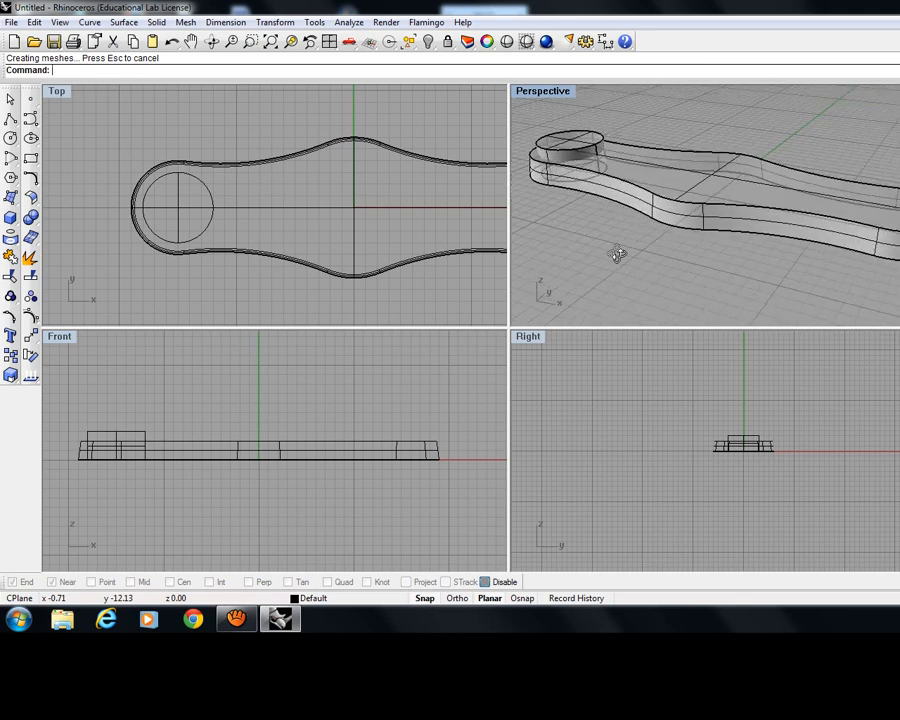
click(117, 437)
key(ctrl+c)
key(ctrl+v)
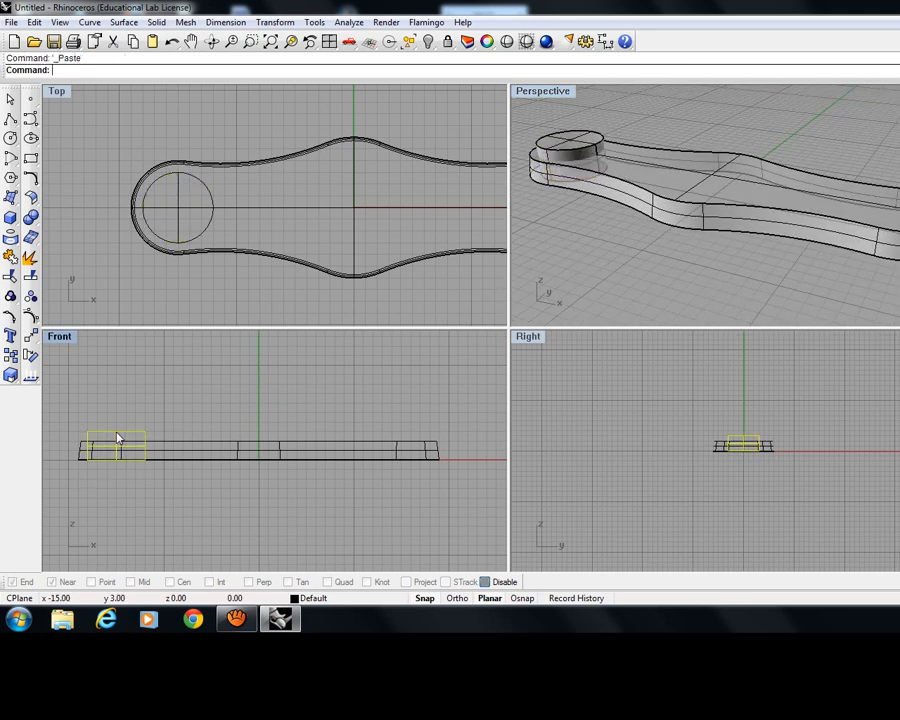
drag(117, 437, 404, 436)
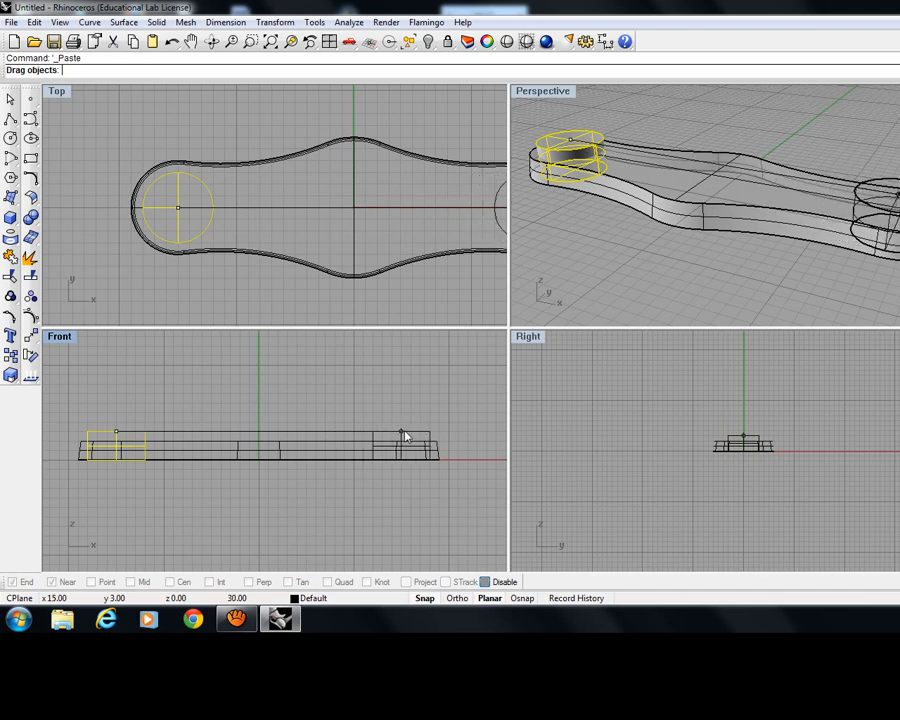
drag(404, 436, 404, 437)
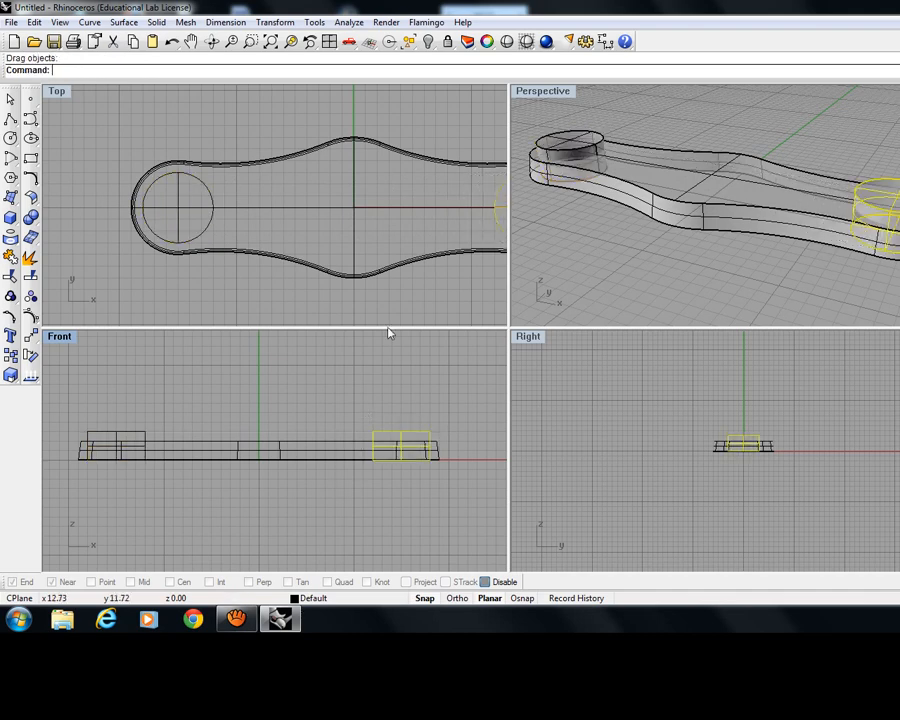
right_drag(388, 318, 332, 291)
scroll(332, 291, down, 1)
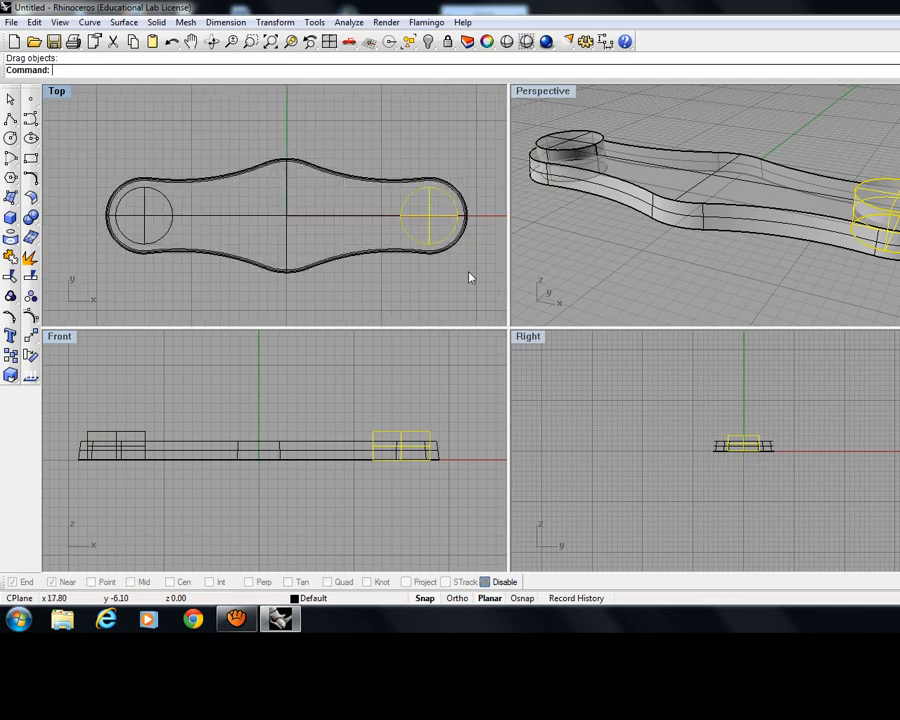
click(593, 257)
right_drag(843, 262, 758, 263)
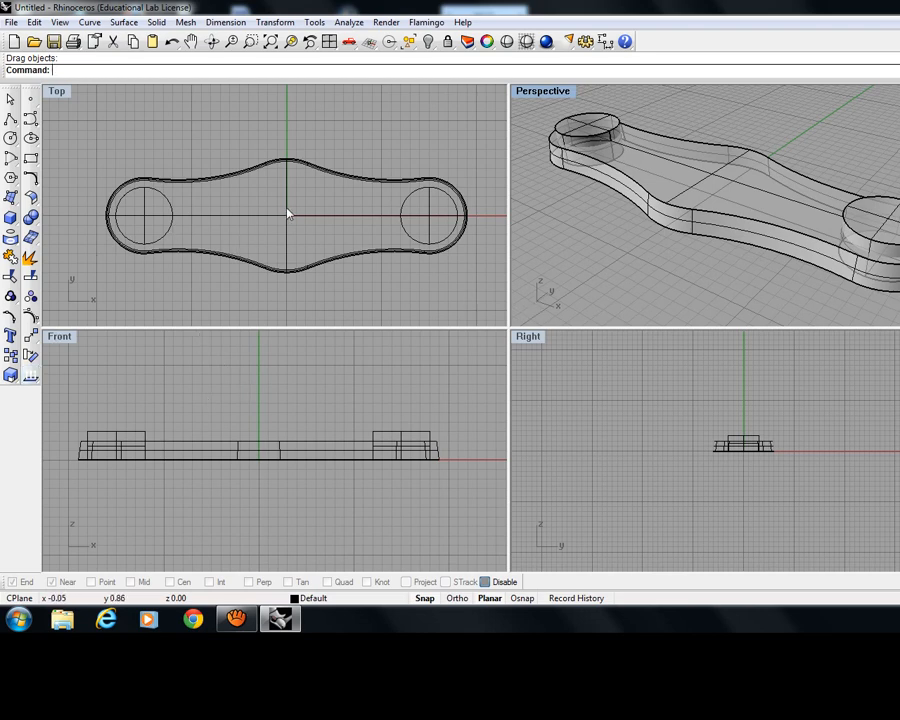
Create a vertical cylinder with radius 5 and height 3 at the origin, in the middle of the tapered solid.
click(11, 227)
click(30, 256)
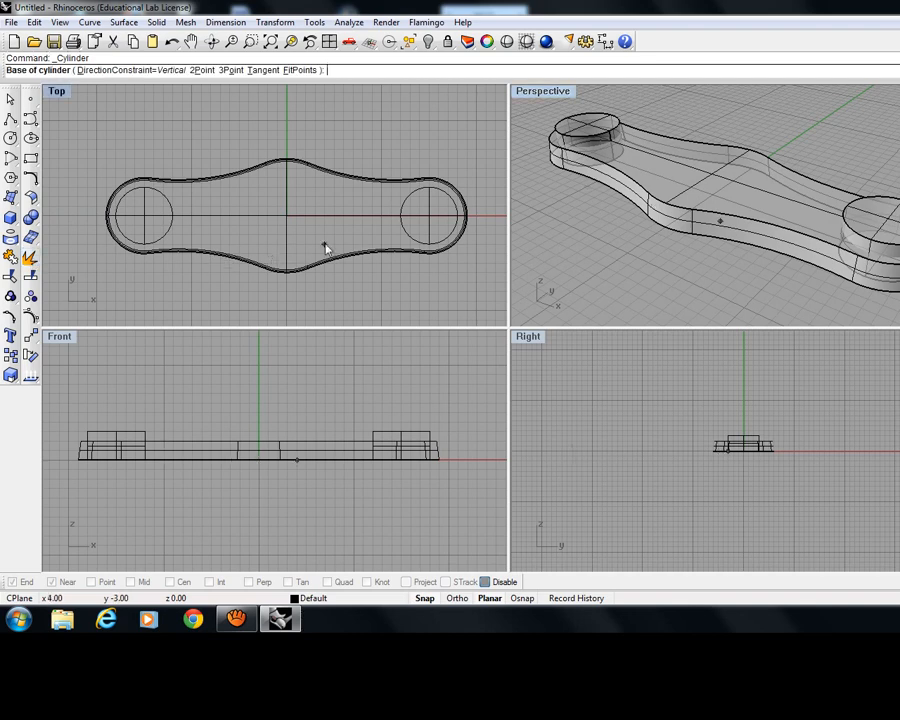
click(287, 214)
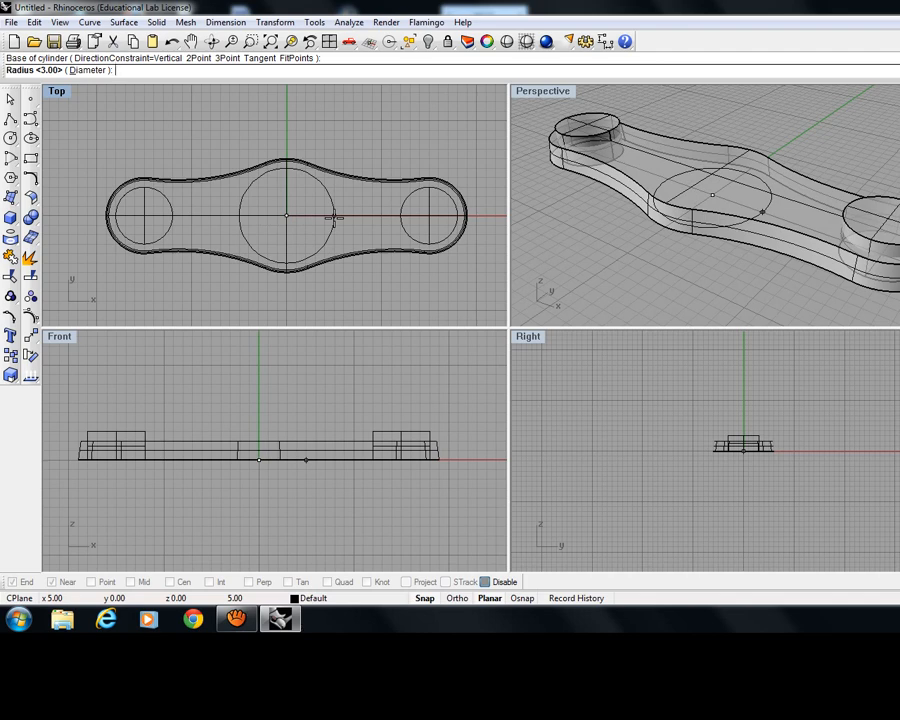
click(334, 217)
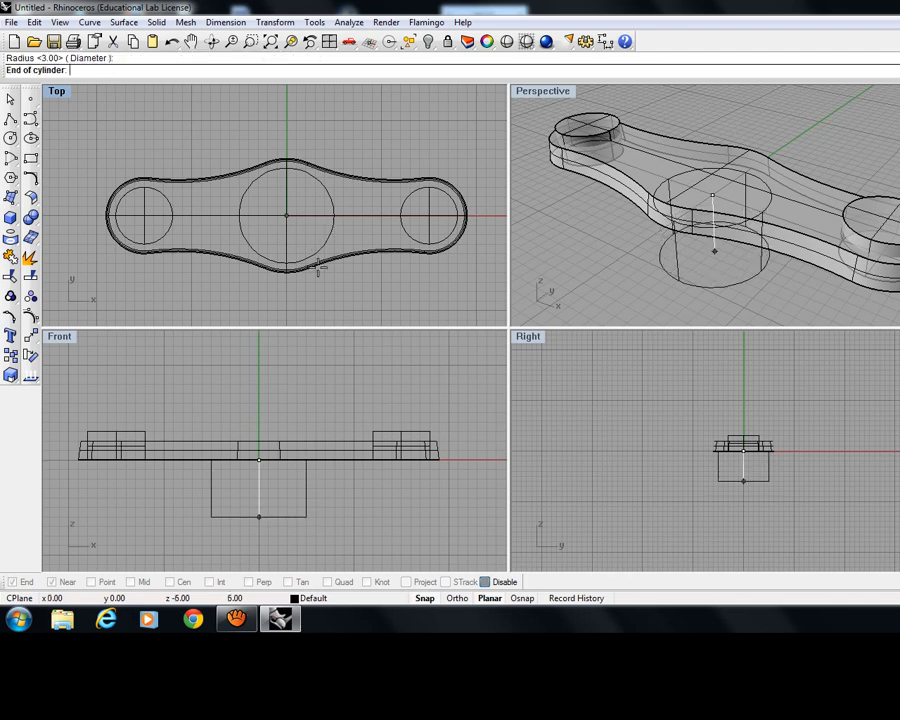
click(266, 428)
right_drag(683, 293, 631, 239)
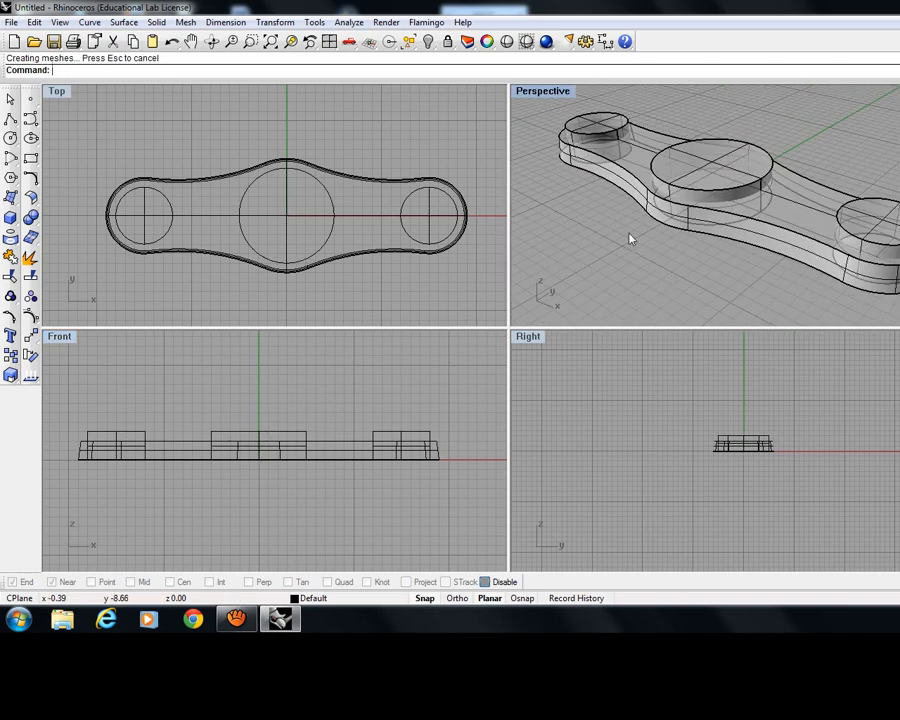
Boolean-union the middle cylinder, both end cylinders and the tapered body into one solid.
double_click(538, 92)
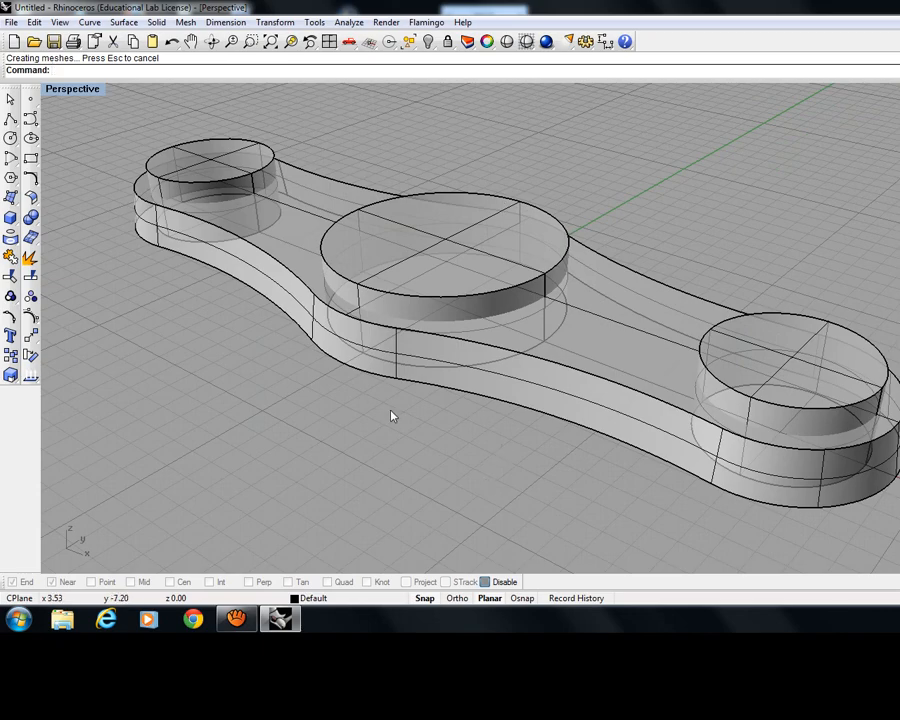
right_drag(392, 416, 414, 407)
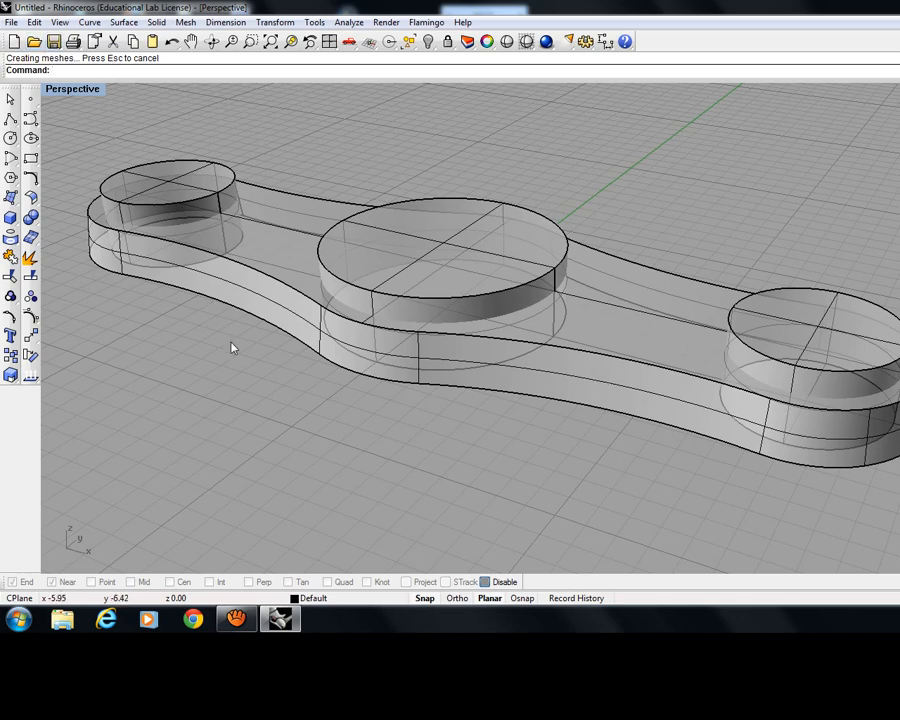
right_drag(231, 348, 231, 337)
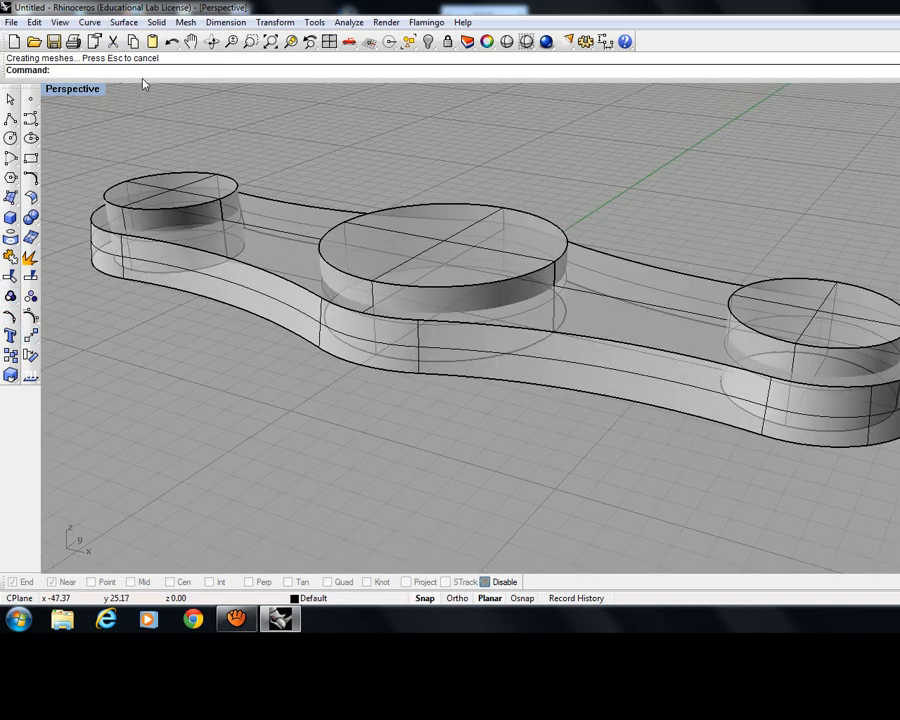
text(Boo)
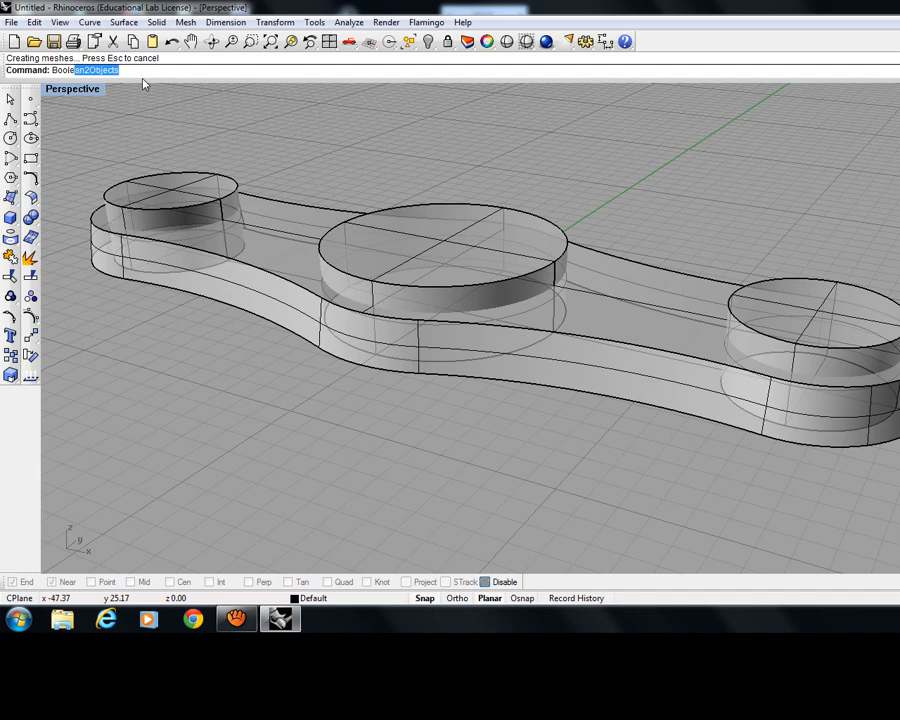
text(lean)
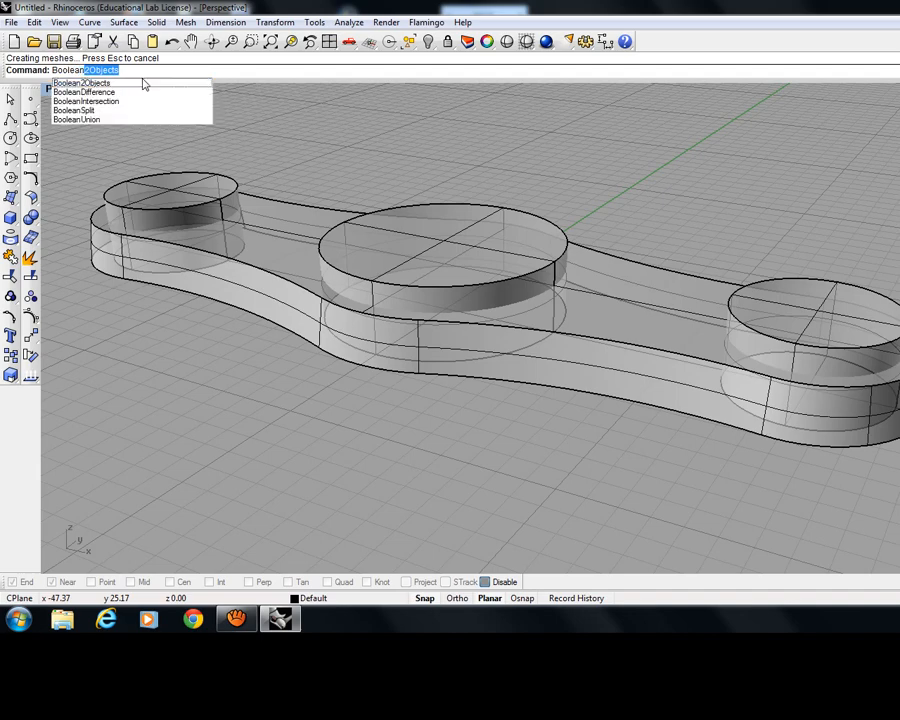
click(88, 120)
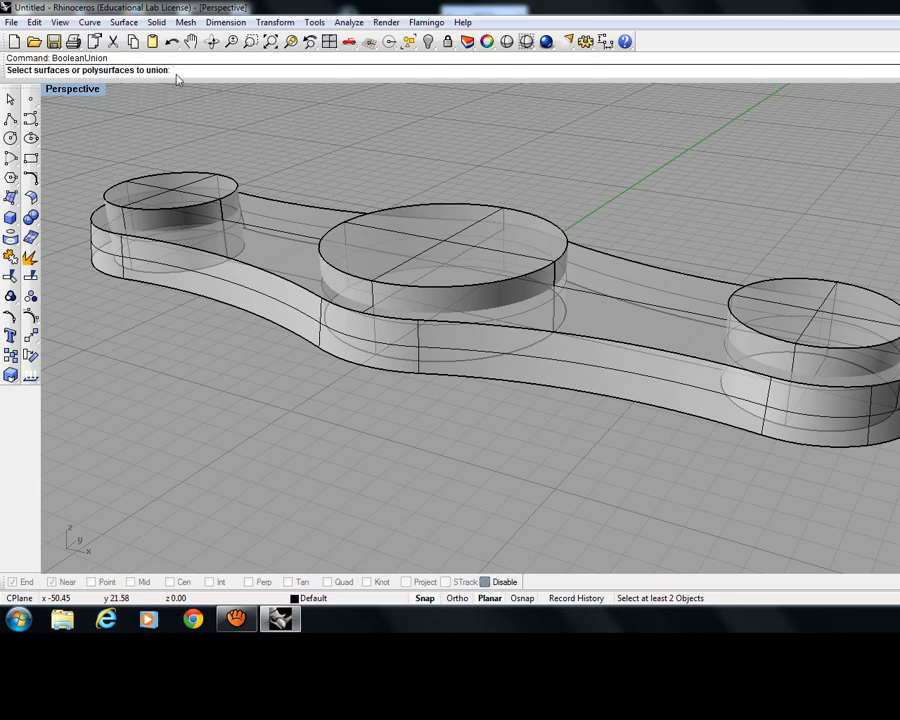
click(452, 243)
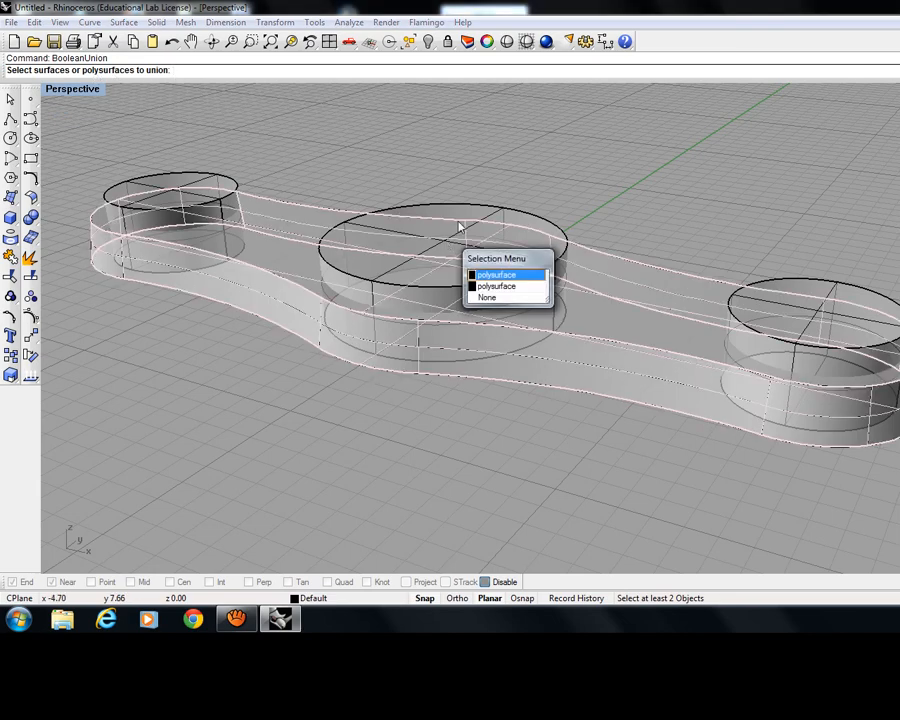
click(475, 207)
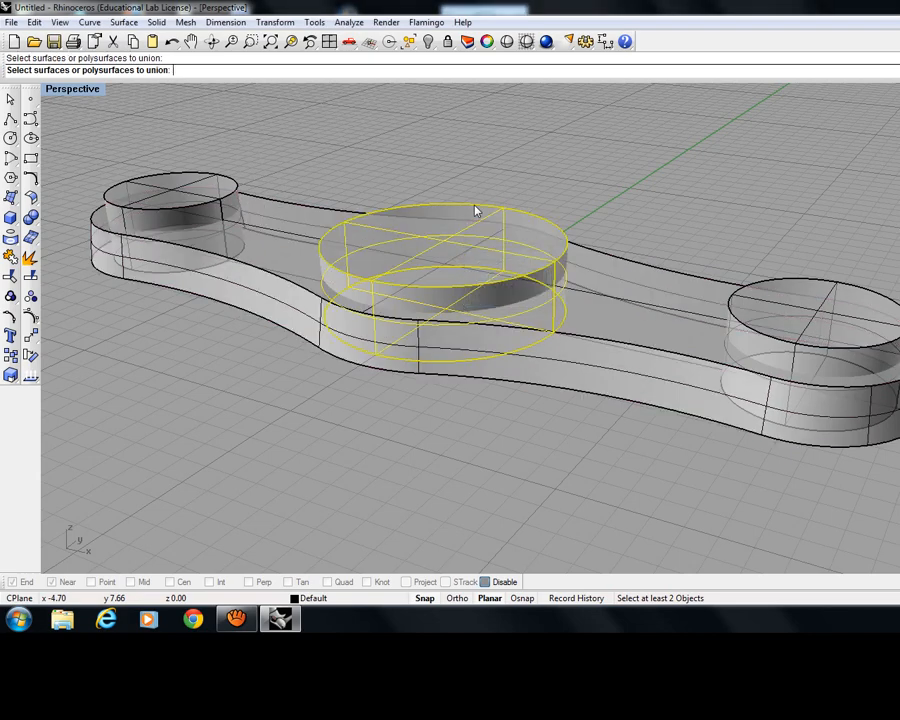
click(220, 180)
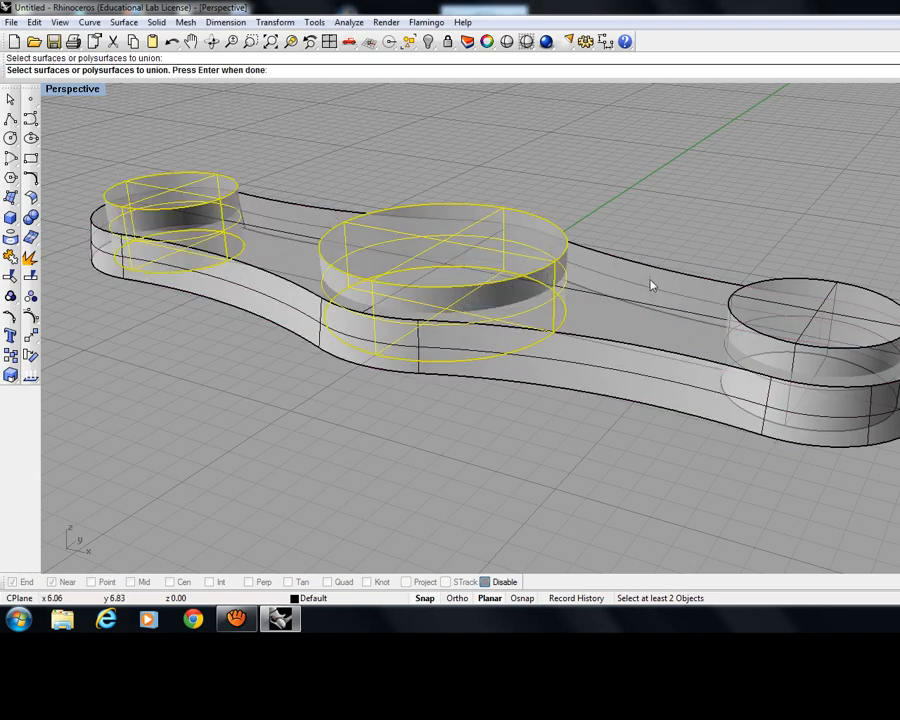
click(840, 289)
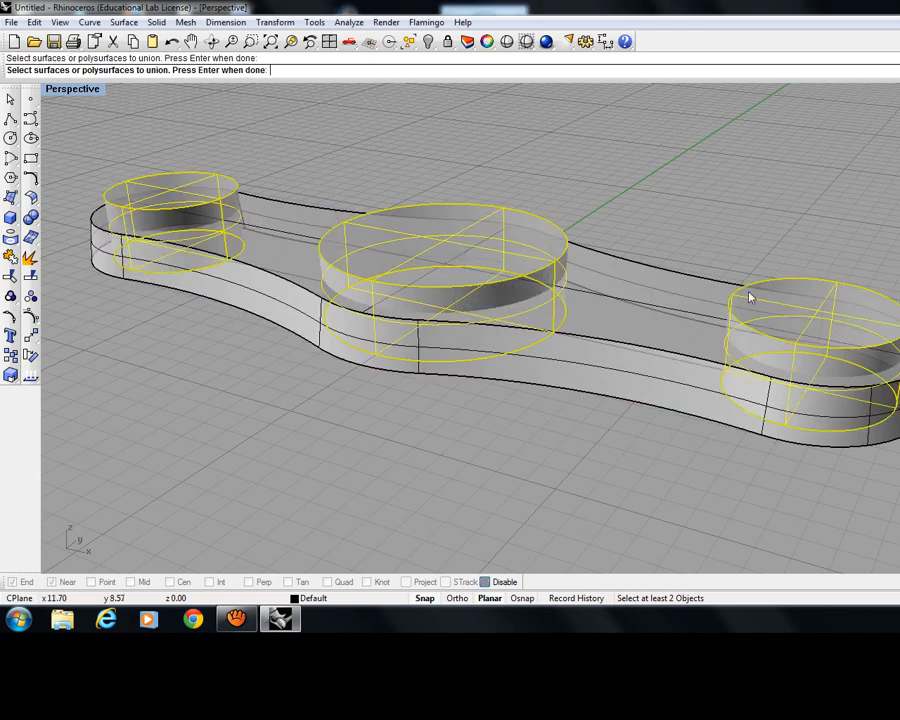
click(625, 263)
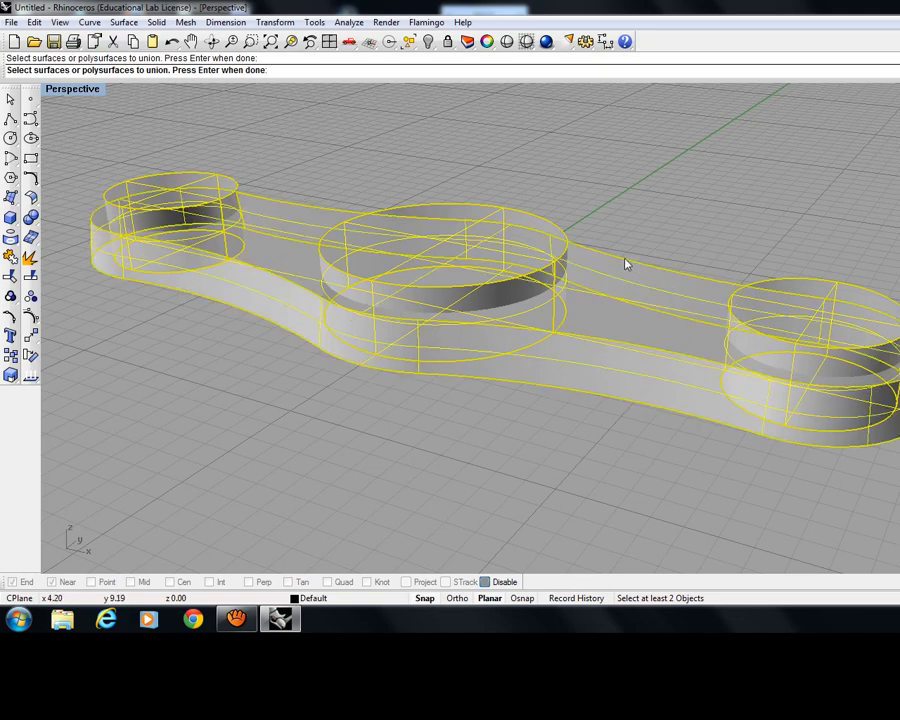
key(Return)
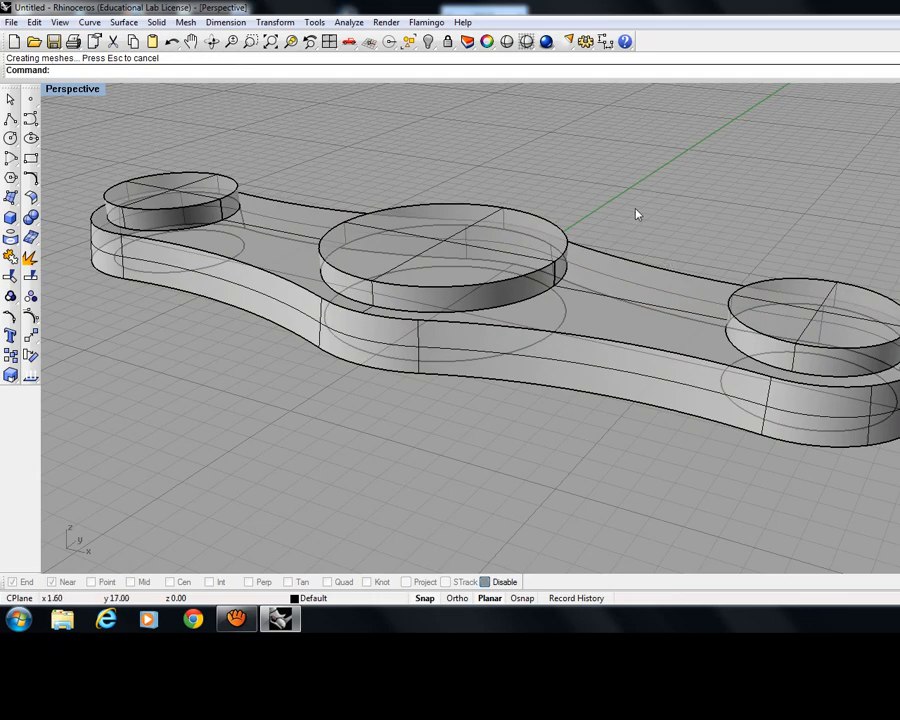
Inspect the united solid in the enlarged Perspective view and select it to check that it is a single polysurface.
right_drag(636, 213, 535, 249)
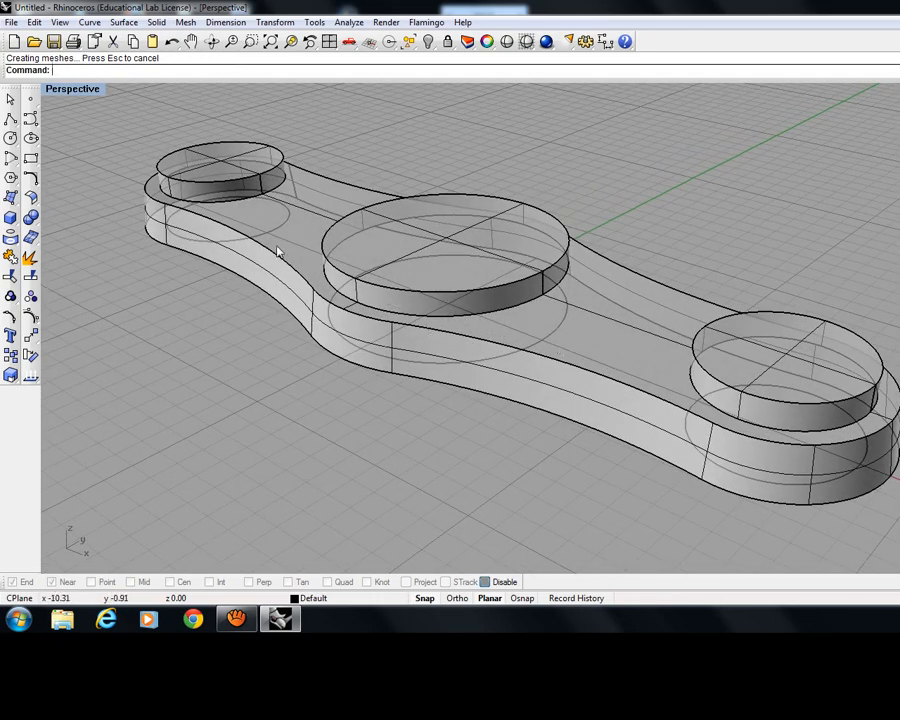
right_drag(279, 252, 263, 207)
click(240, 208)
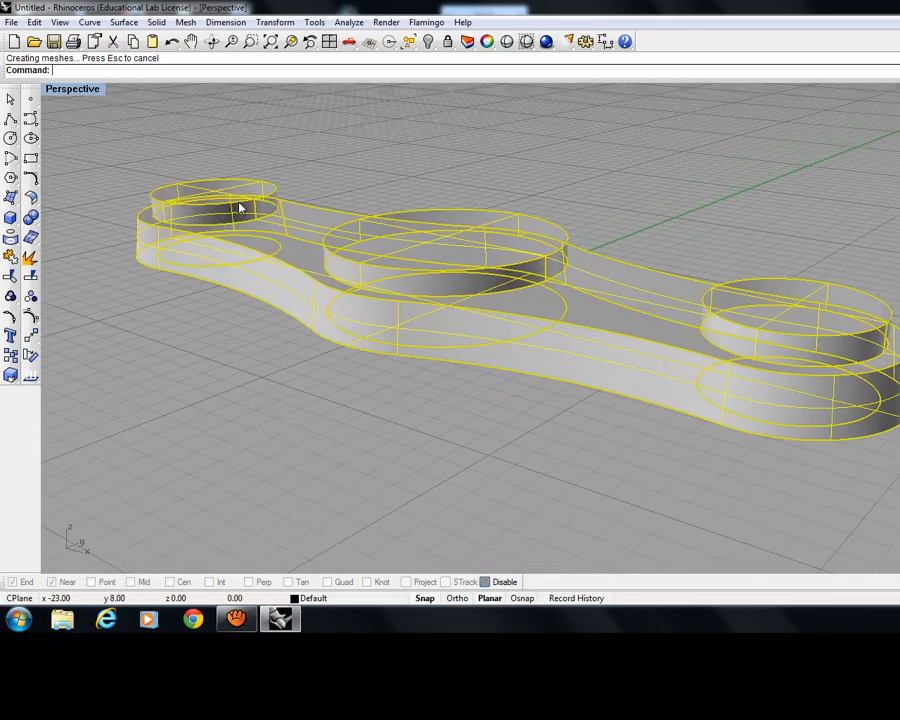
click(555, 191)
click(617, 308)
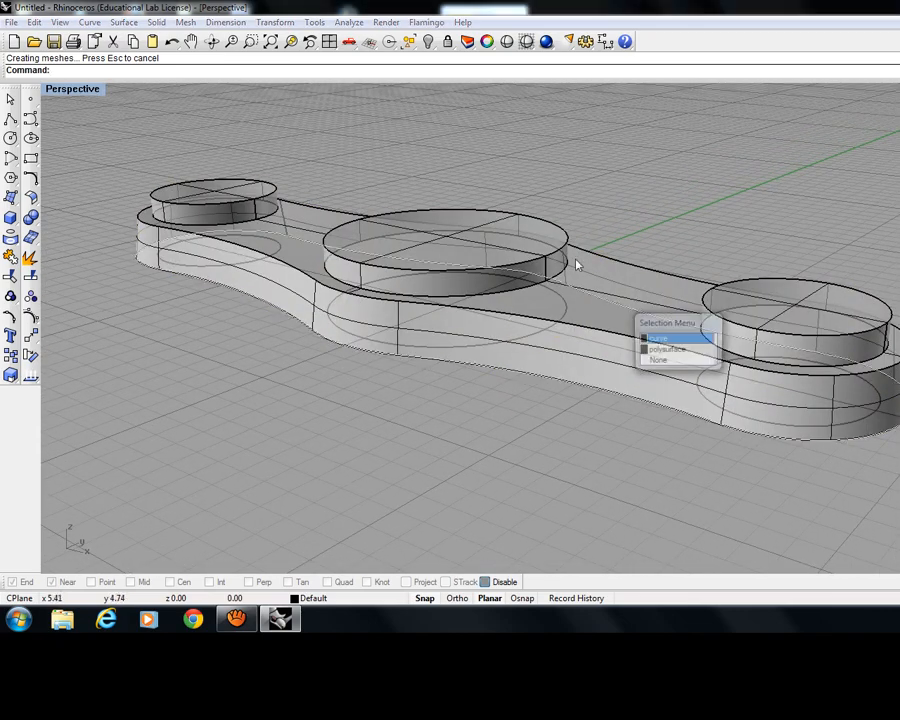
click(665, 348)
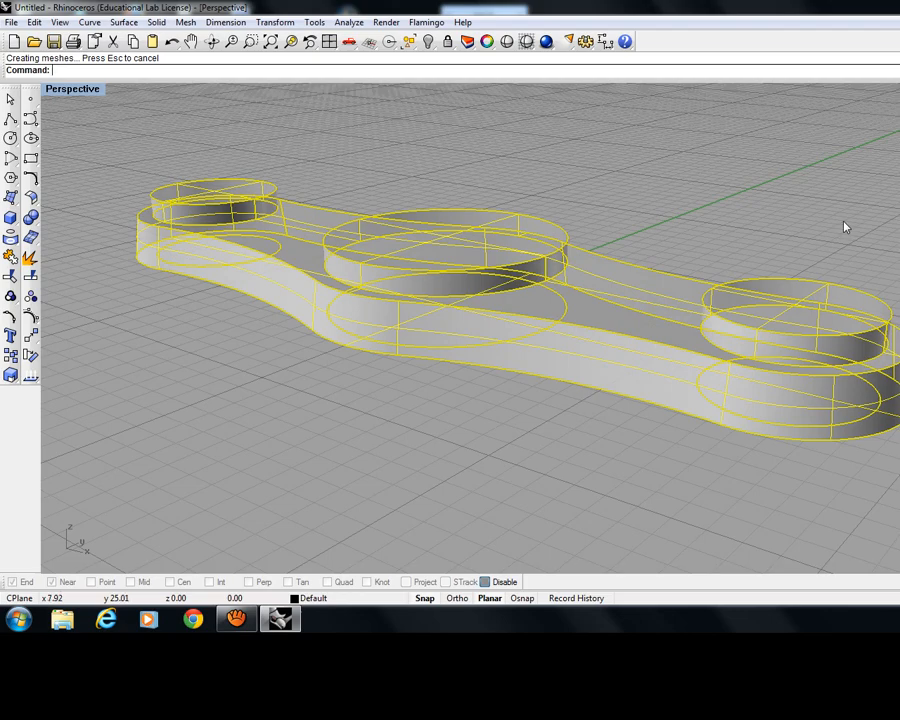
right_drag(754, 231, 358, 162)
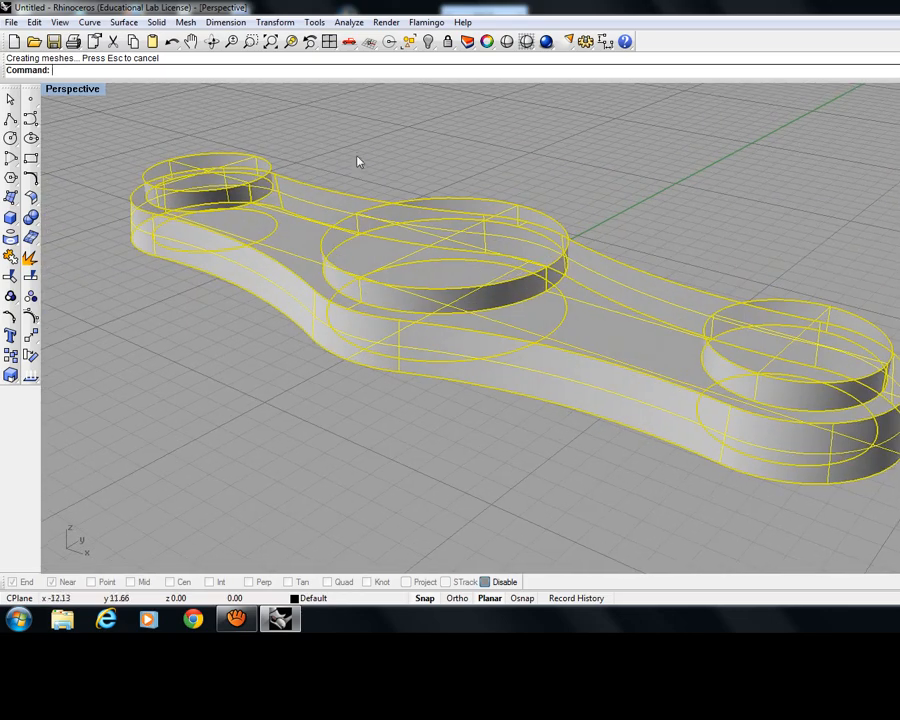
double_click(50, 90)
click(617, 270)
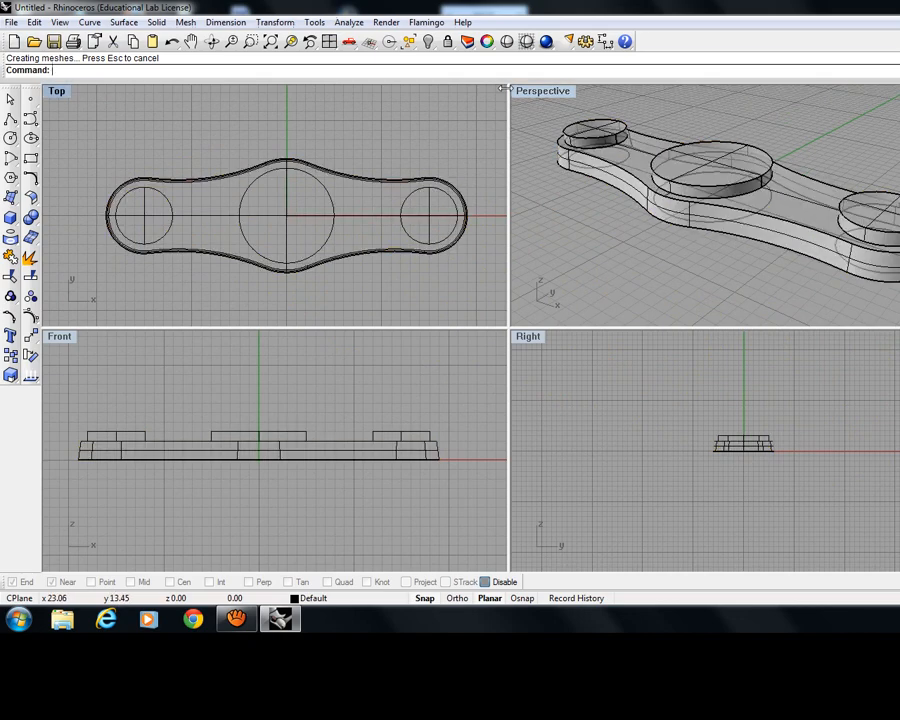
Preview the united solid enlarged in Rendered display, and return the Perspective viewport to Ghosted display in the four-view layout.
click(540, 90)
click(545, 158)
right_drag(843, 271, 632, 150)
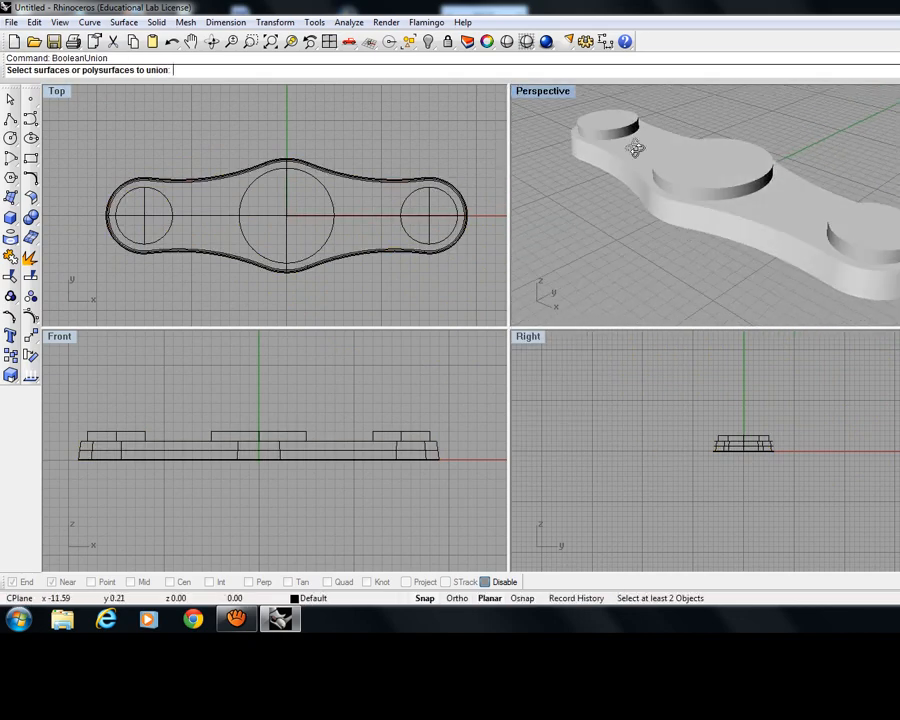
double_click(527, 90)
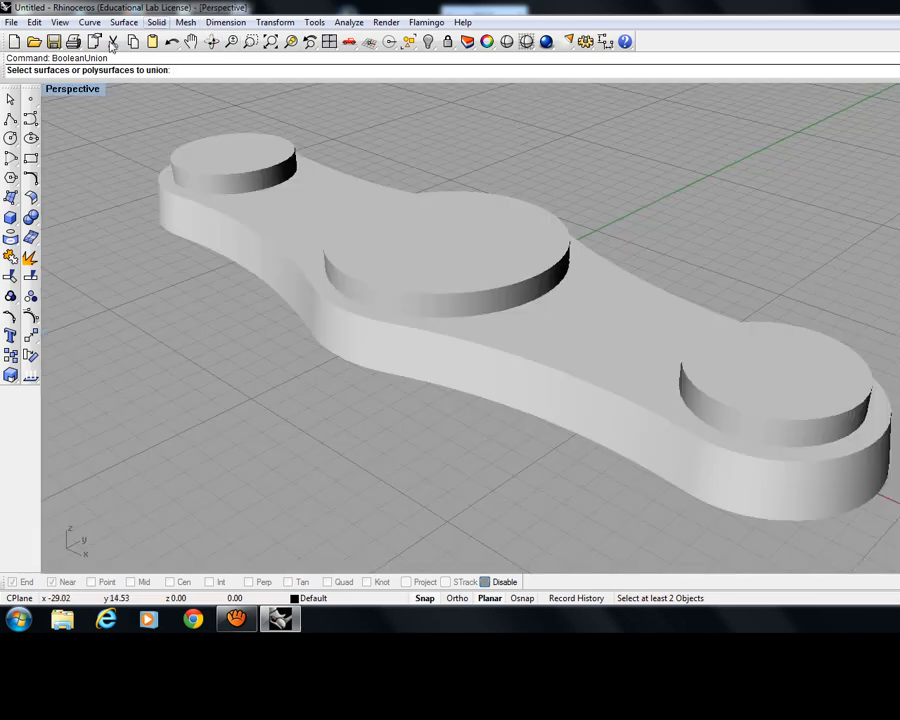
double_click(60, 90)
click(552, 92)
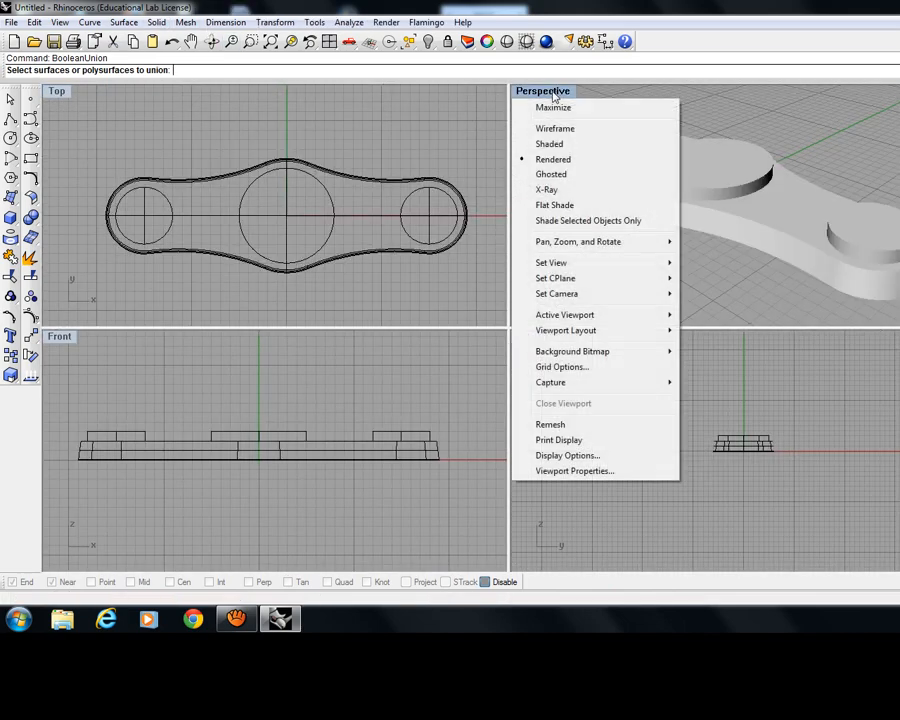
click(551, 175)
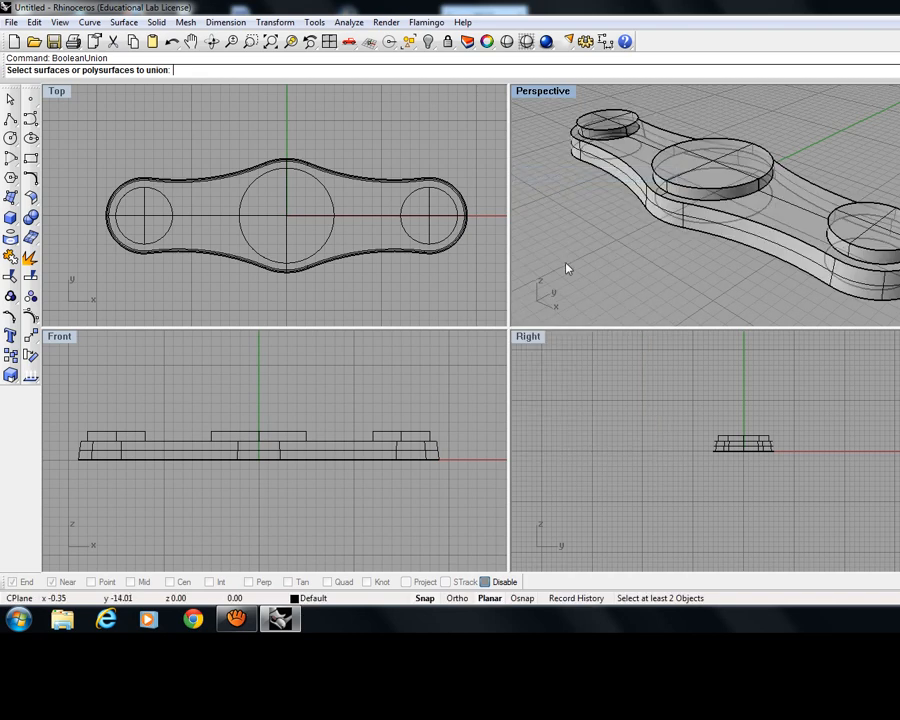
right_drag(567, 265, 597, 250)
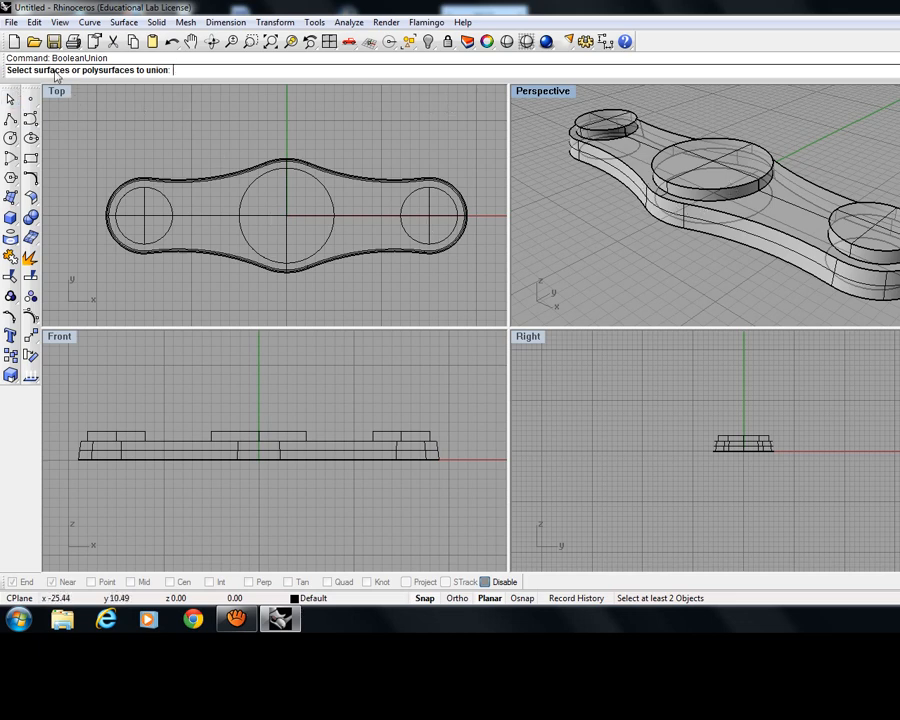
Start an edge fillet with radius 0.2 and select the top and base edges of the middle cylinder.
click(160, 23)
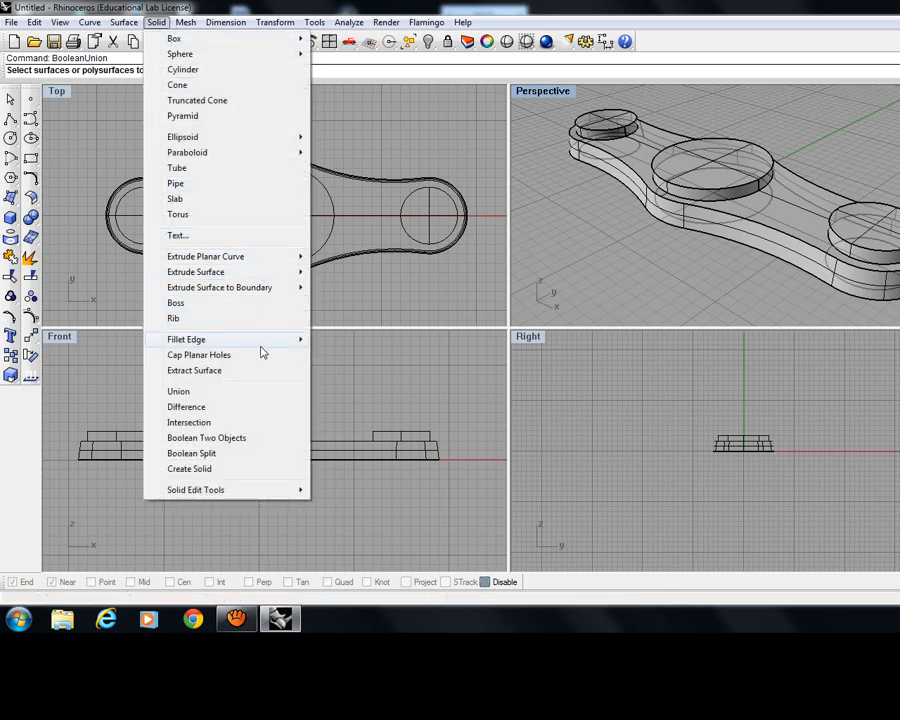
mouse_move(261, 346)
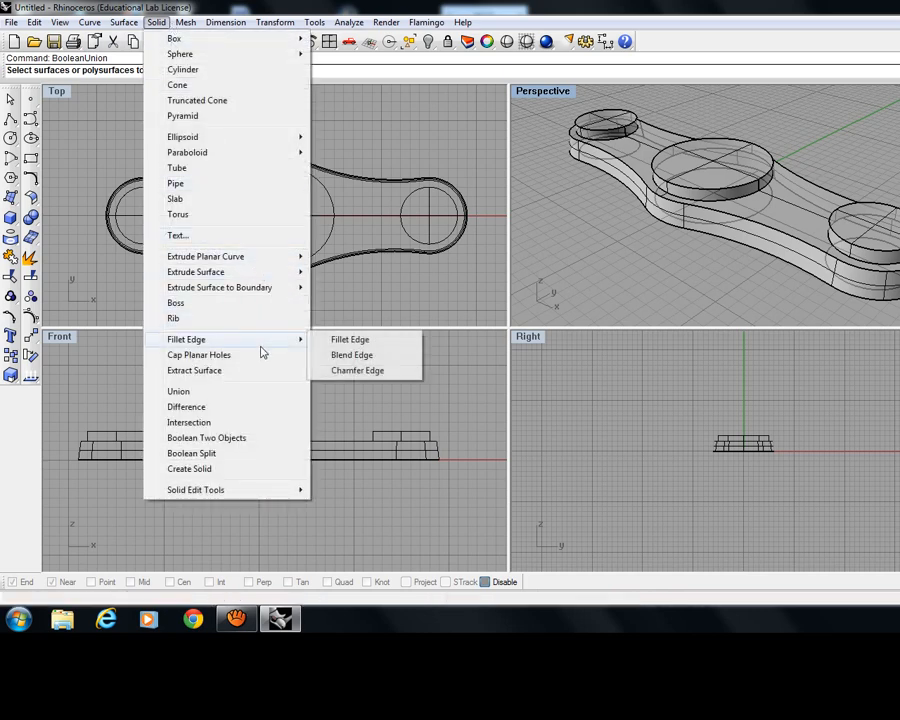
click(350, 341)
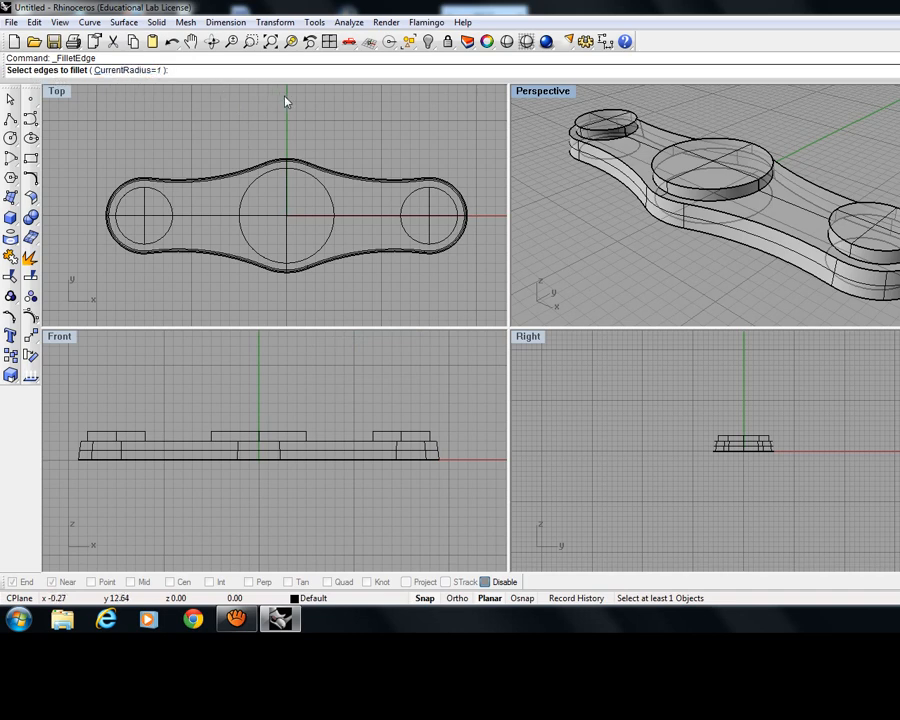
text(0.2)
key(Return)
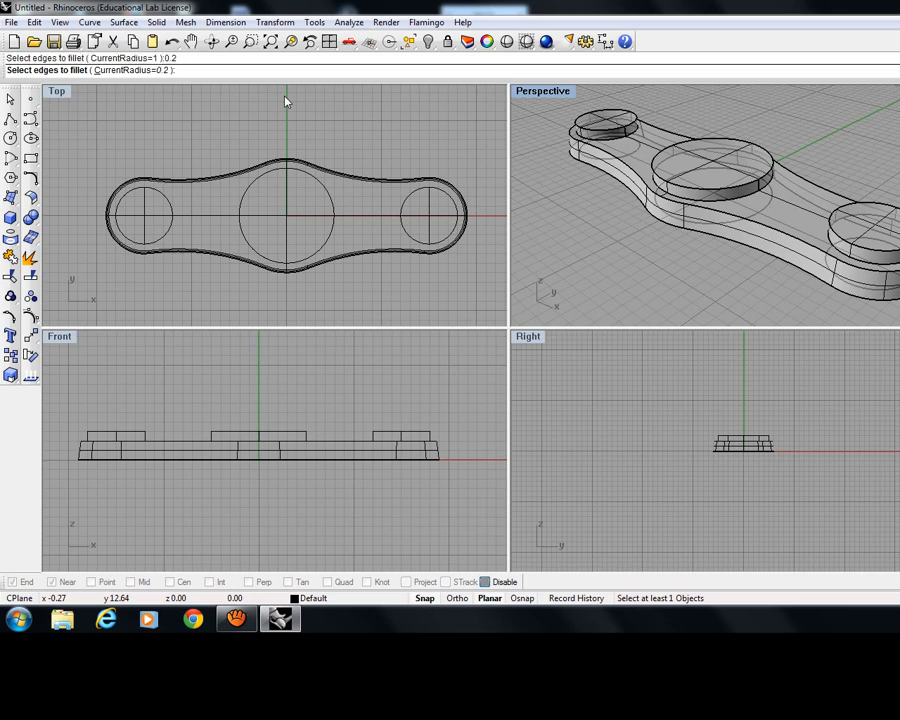
mouse_move(687, 233)
right_down()
mouse_move(683, 225)
mouse_move(695, 231)
right_up()
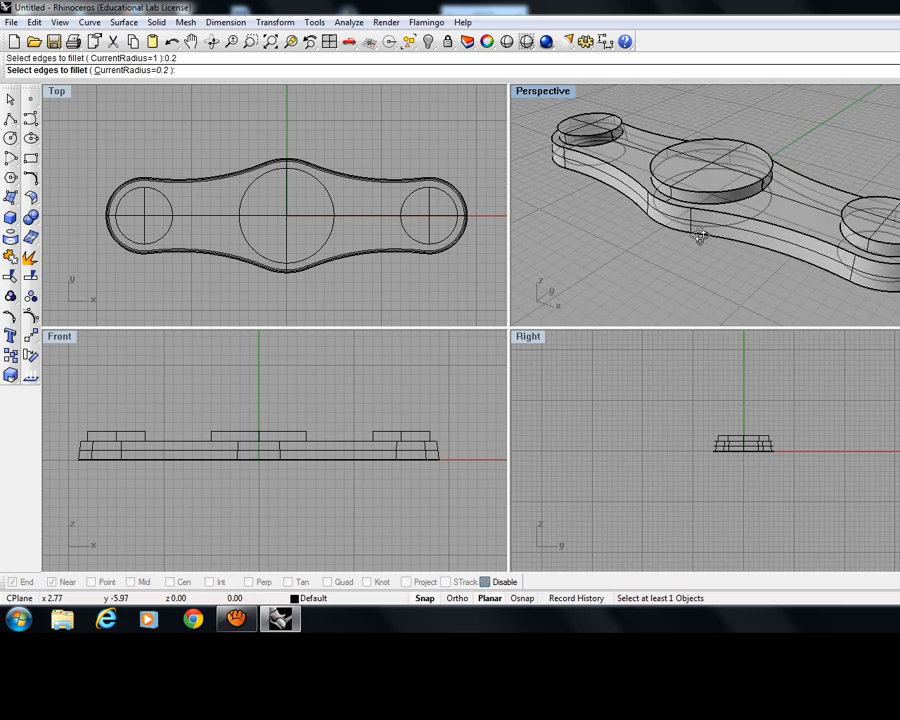
click(697, 196)
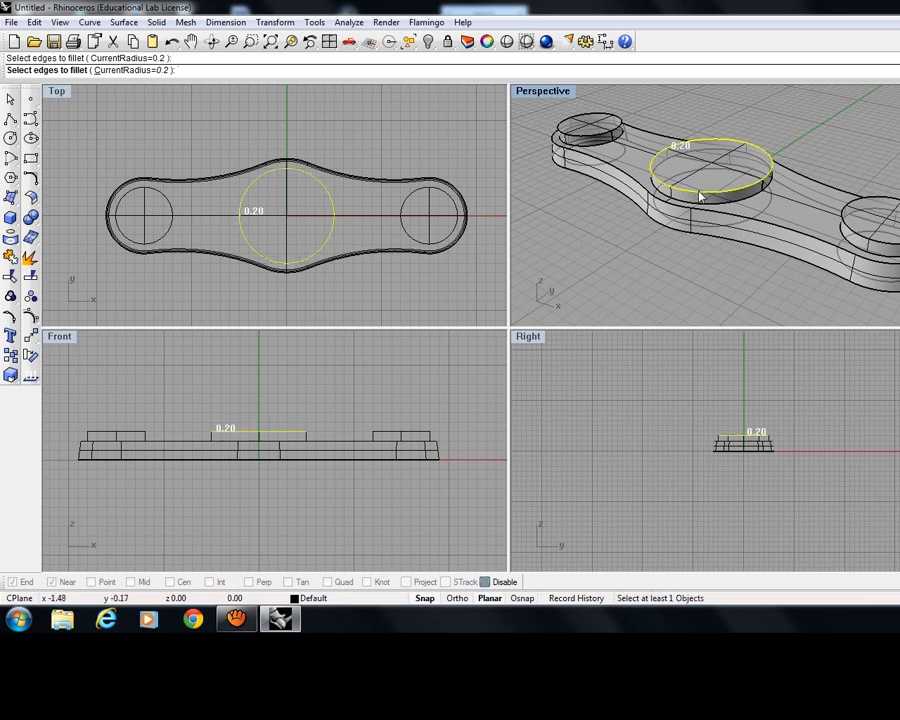
scroll(700, 205, up, 2)
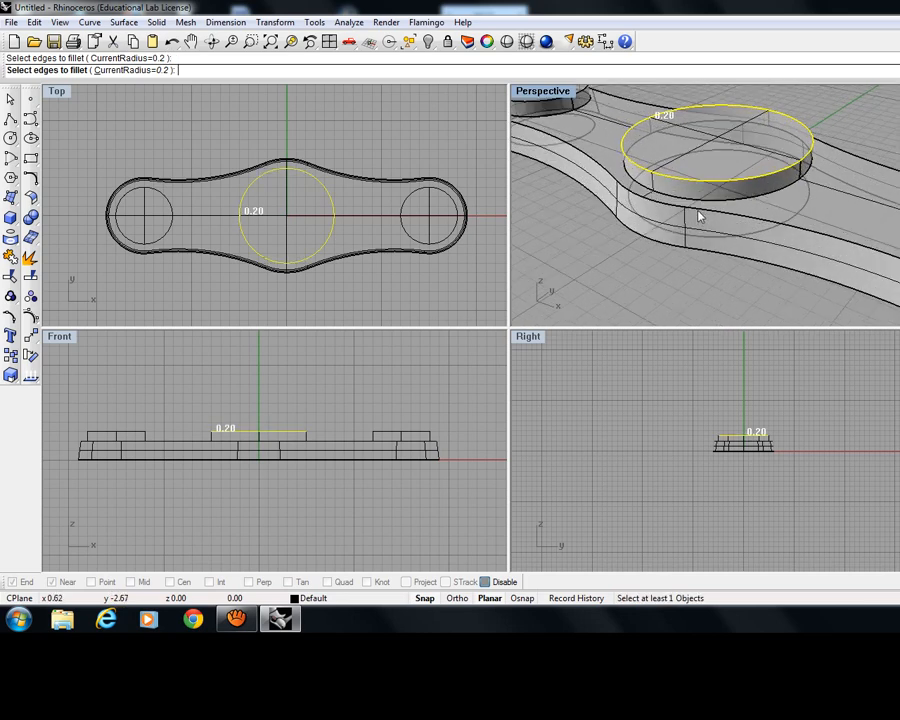
click(708, 205)
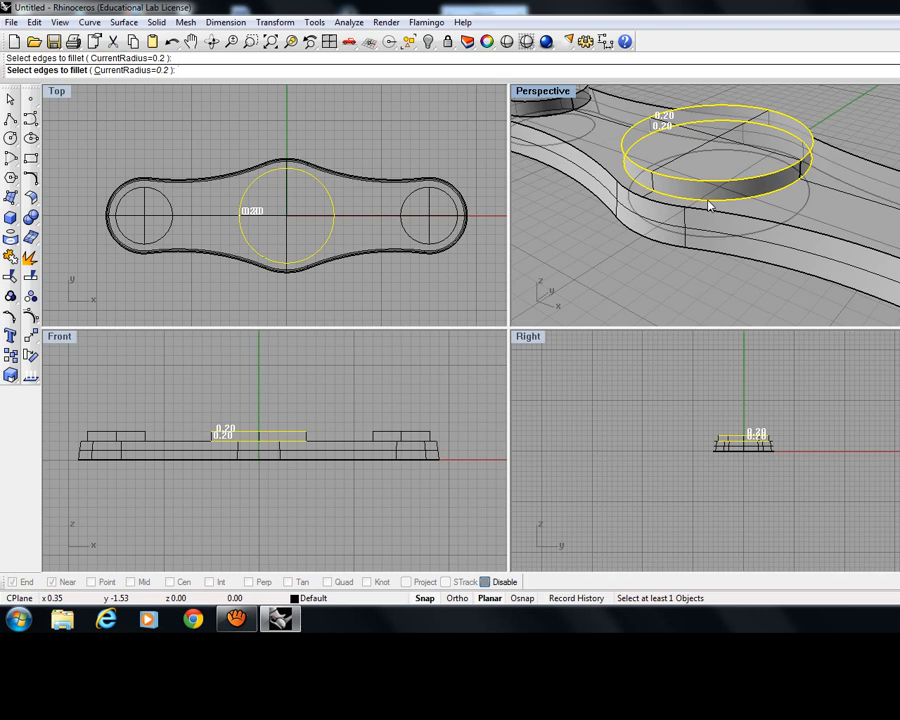
Add the top and base edges of the end cylinder on the positive X side to the fillet selection.
right_drag(679, 249, 649, 243)
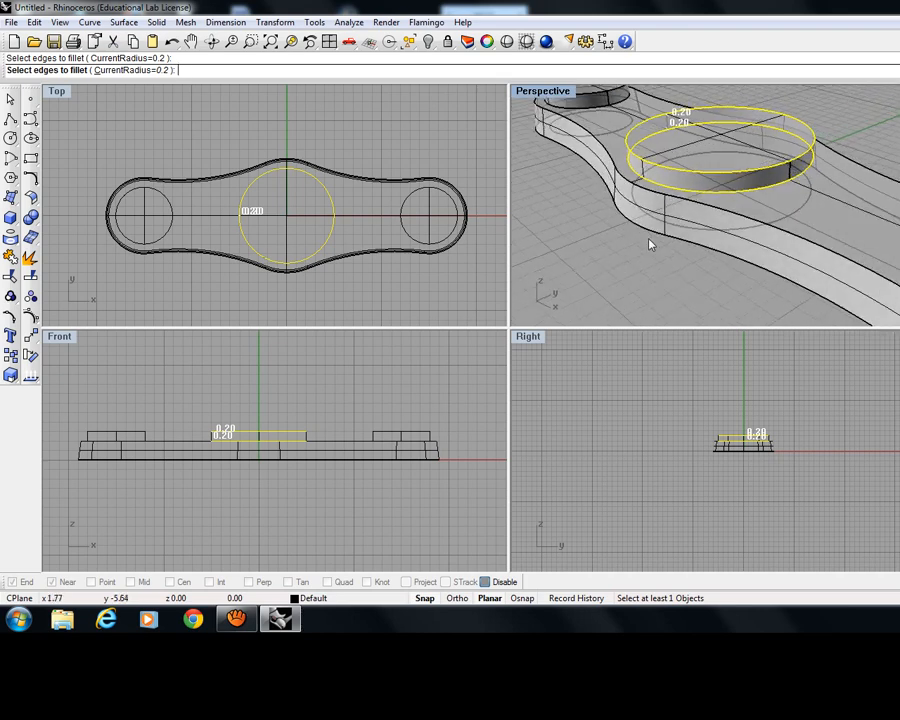
click(899, 261)
click(899, 244)
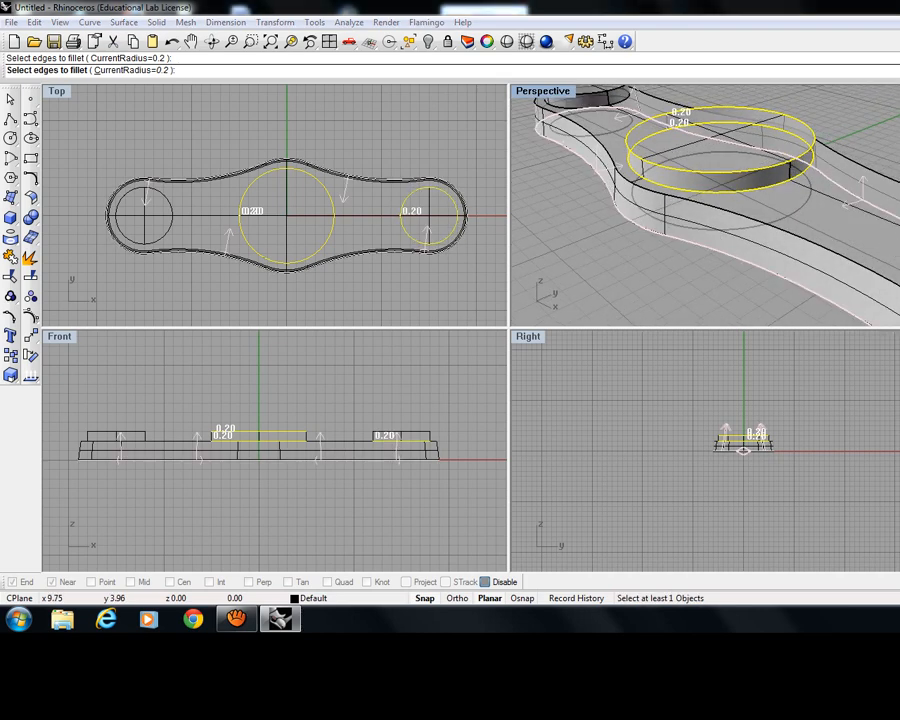
click(899, 260)
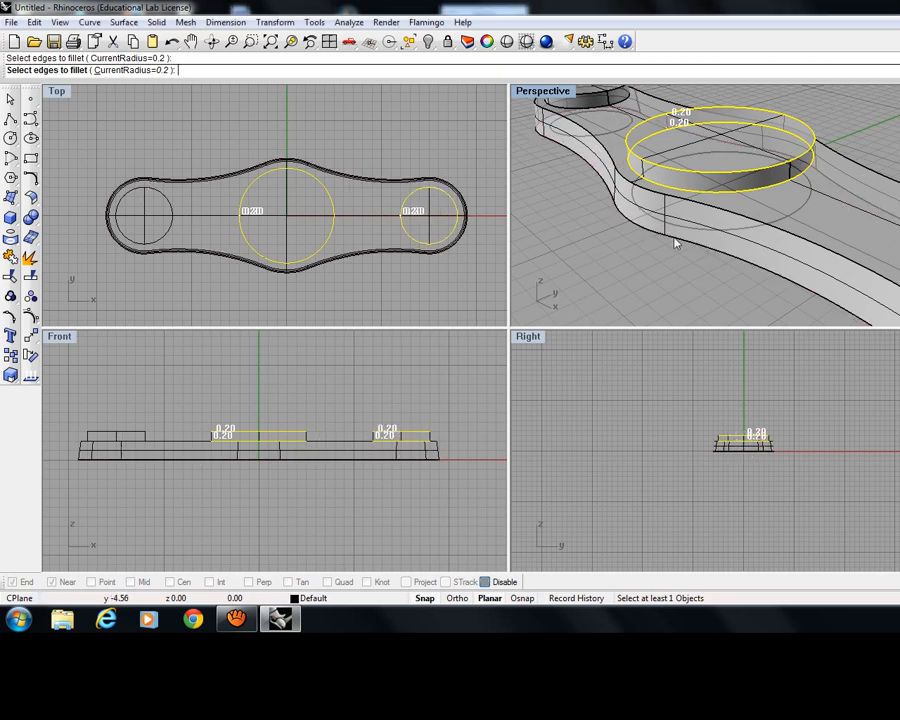
right_drag(672, 238, 667, 247)
scroll(666, 247, down, 4)
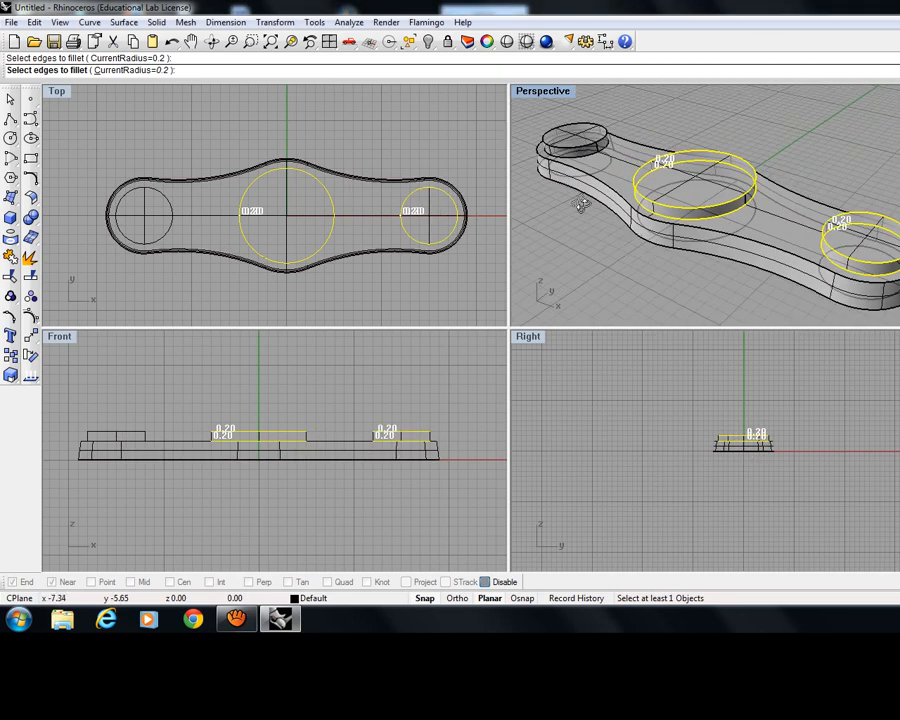
Add the top and base edges of the end cylinder on the negative X side to the fillet selection.
click(604, 150)
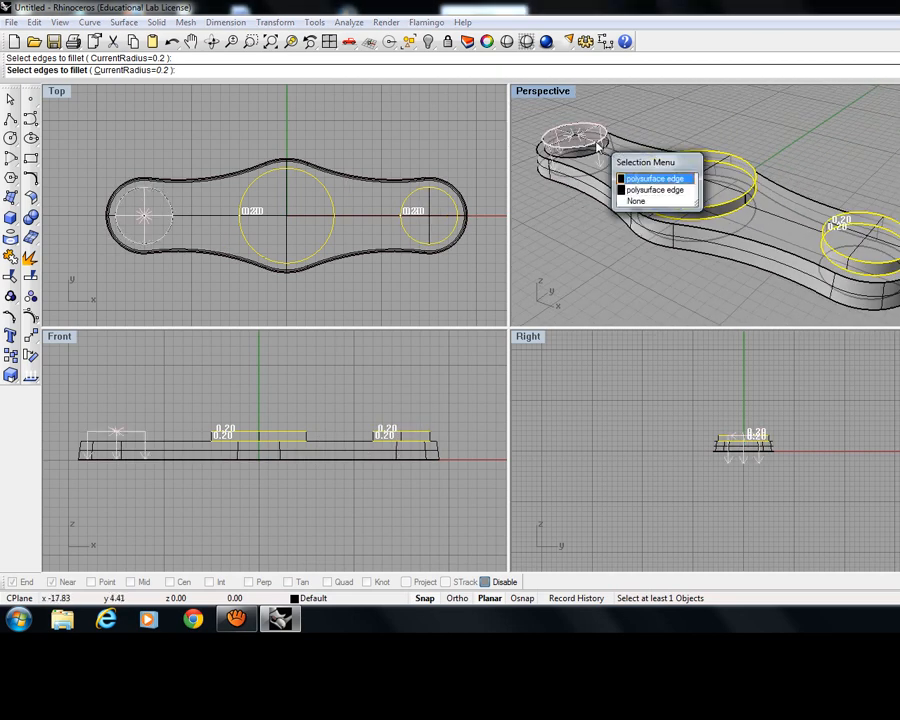
click(645, 180)
scroll(578, 165, up, 4)
click(579, 163)
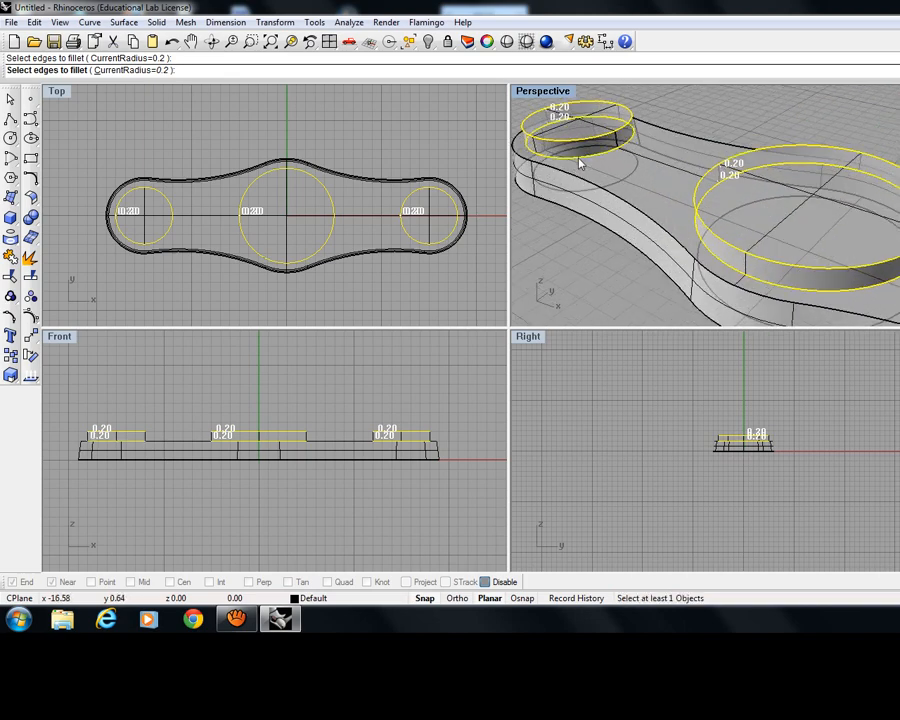
scroll(663, 158, down, 3)
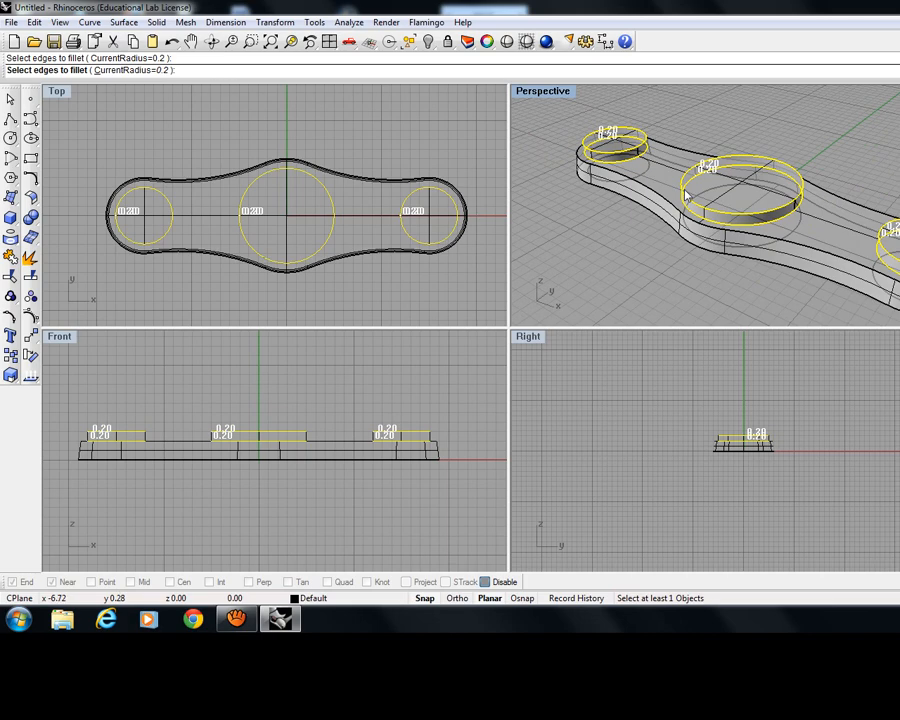
Preview the radius 0.2 fillets on all three cylinders in the enlarged Perspective view and apply them.
key(Return)
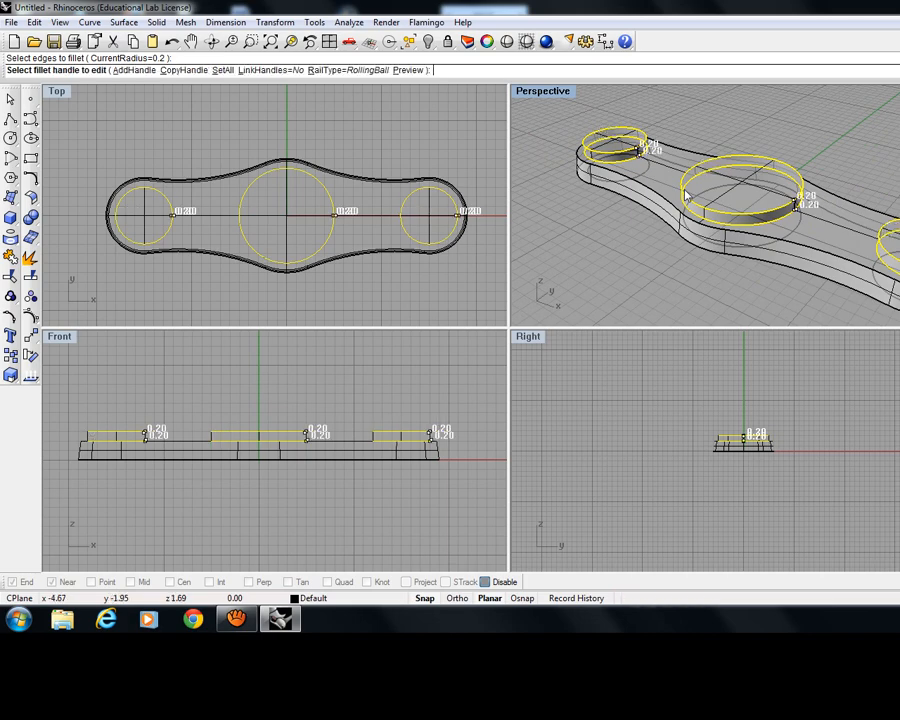
click(413, 74)
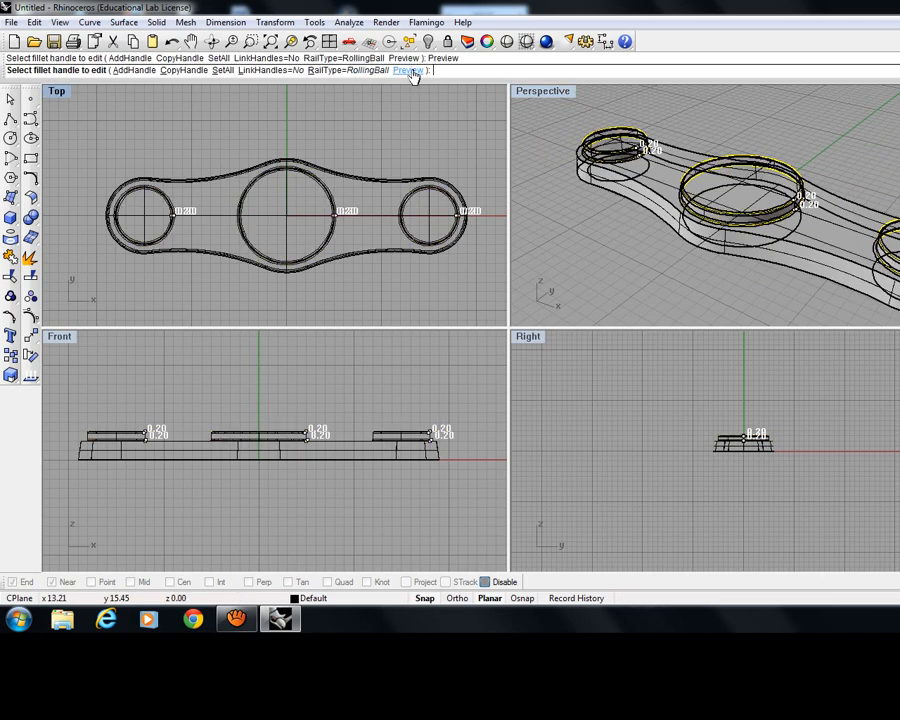
scroll(760, 240, up, 5)
scroll(760, 240, up, 6)
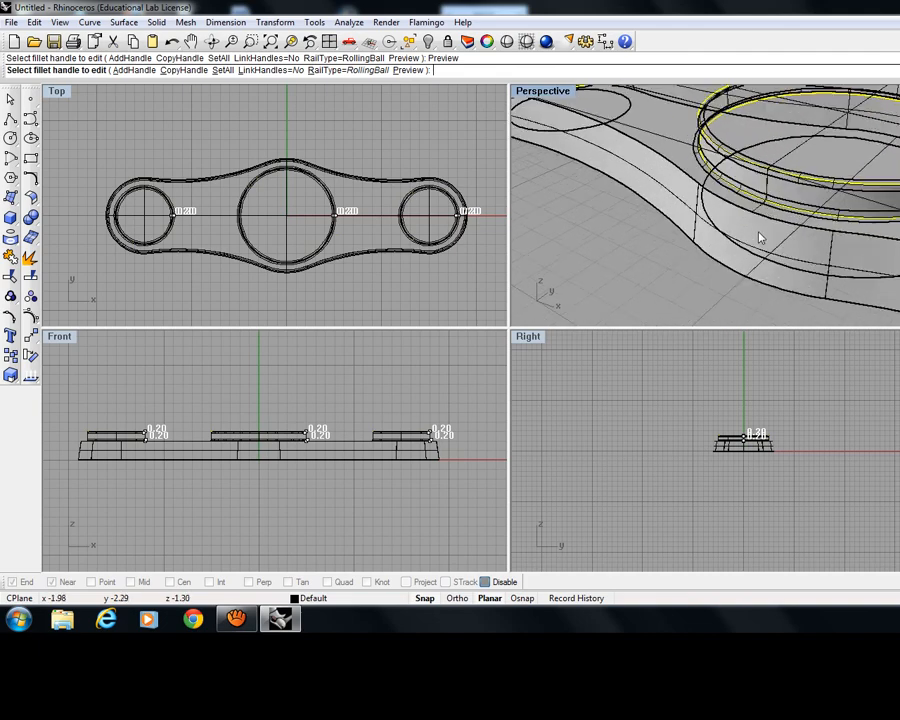
double_click(538, 95)
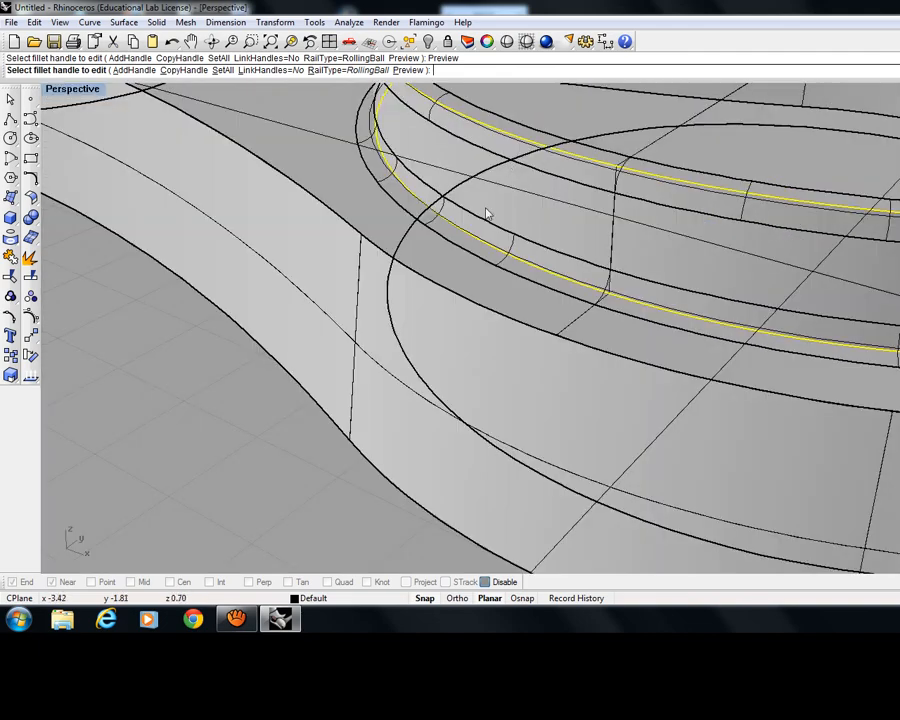
scroll(485, 225, down, 7)
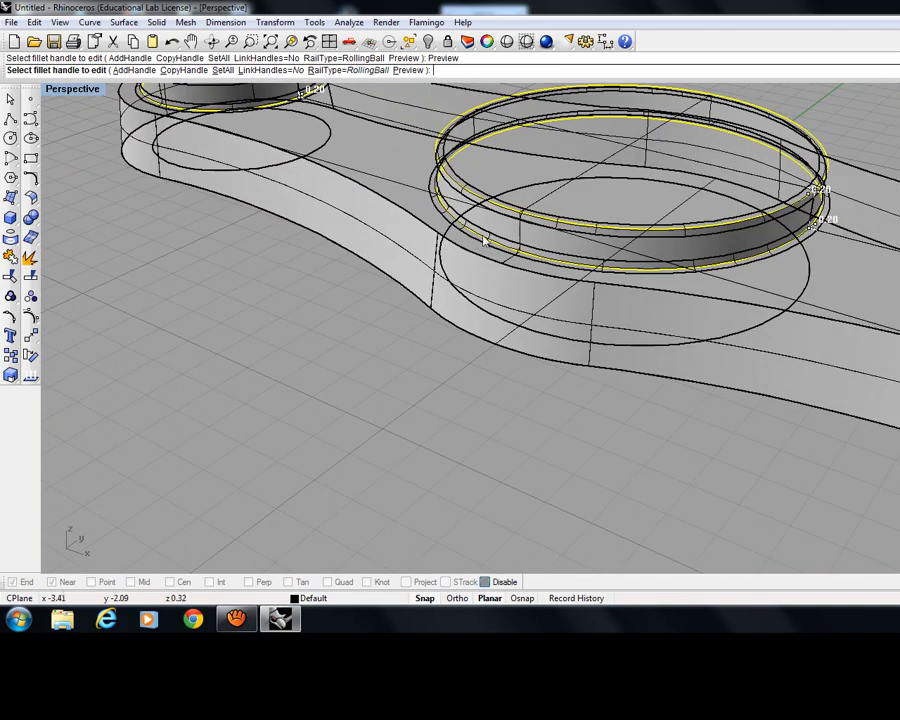
scroll(466, 238, up, 3)
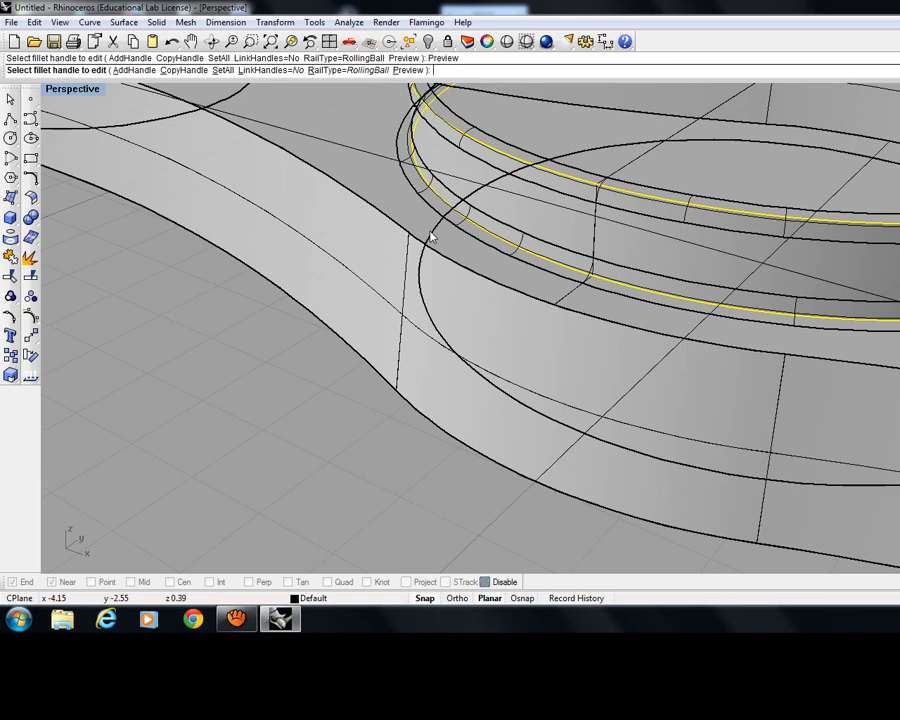
scroll(354, 225, down, 8)
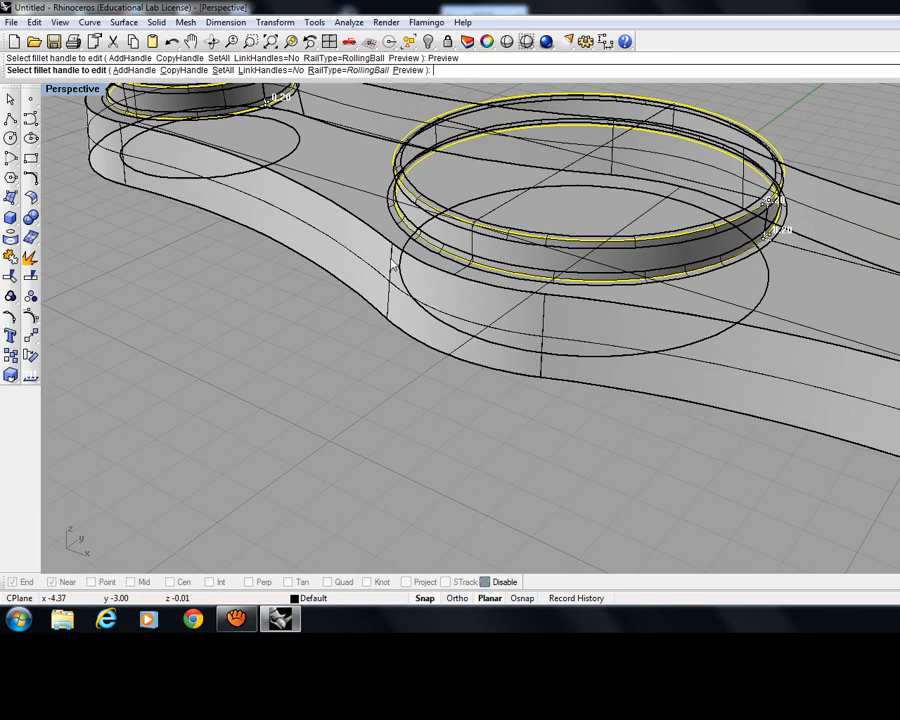
right_drag(487, 327, 450, 311)
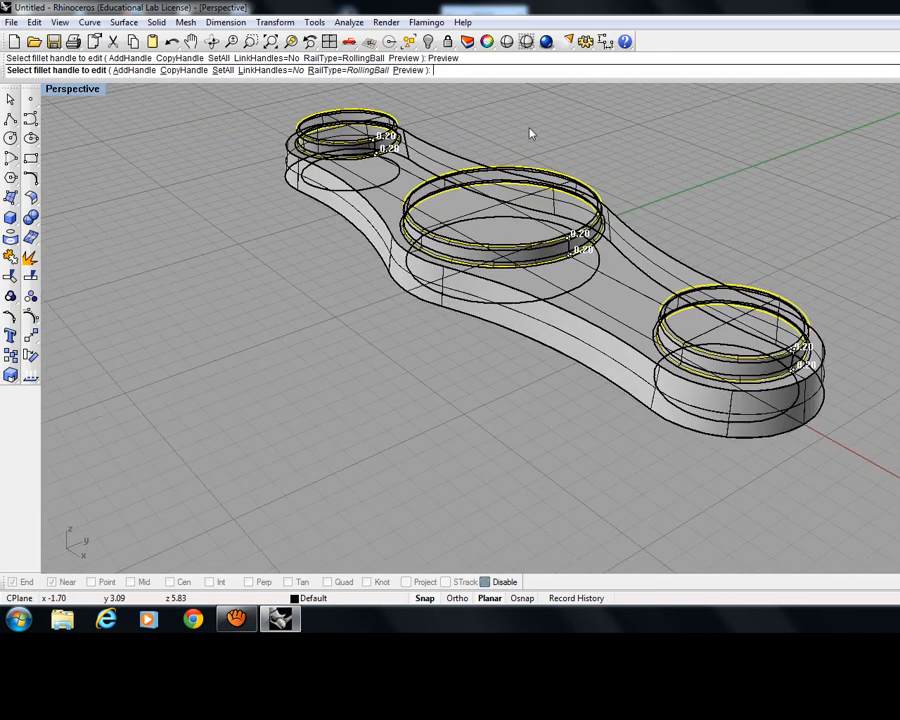
key(Return)
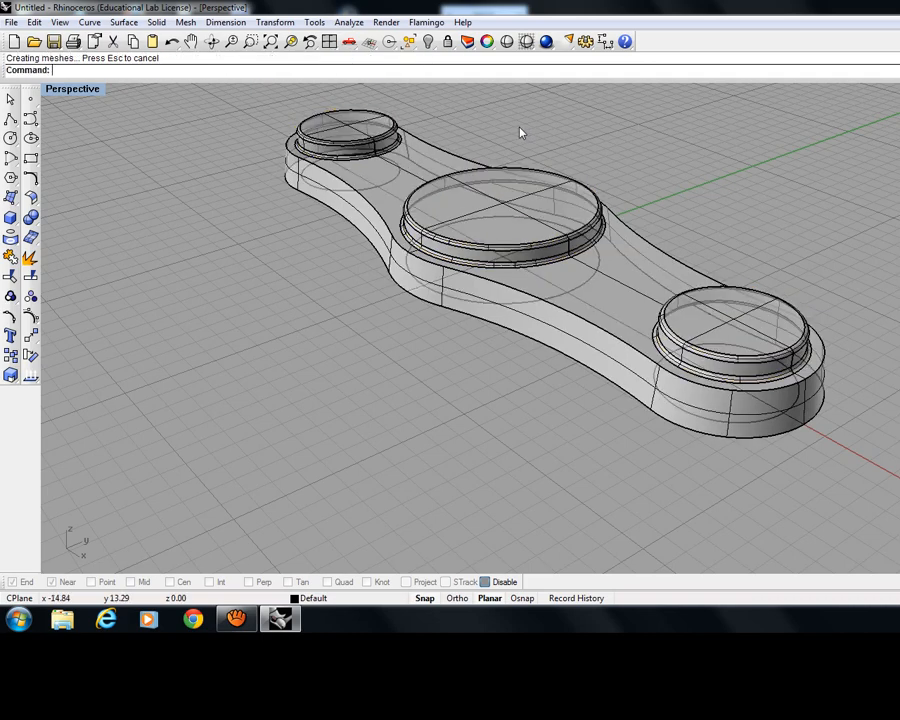
Fillet the top outline edge of the tapered body with radius 0.2.
right_drag(418, 344, 450, 344)
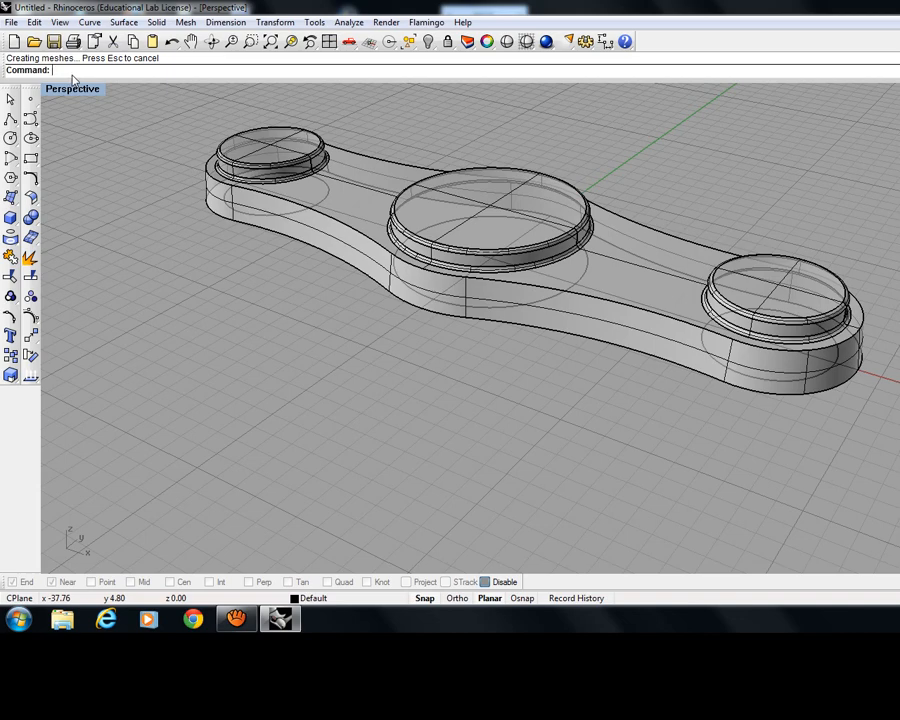
key(Return)
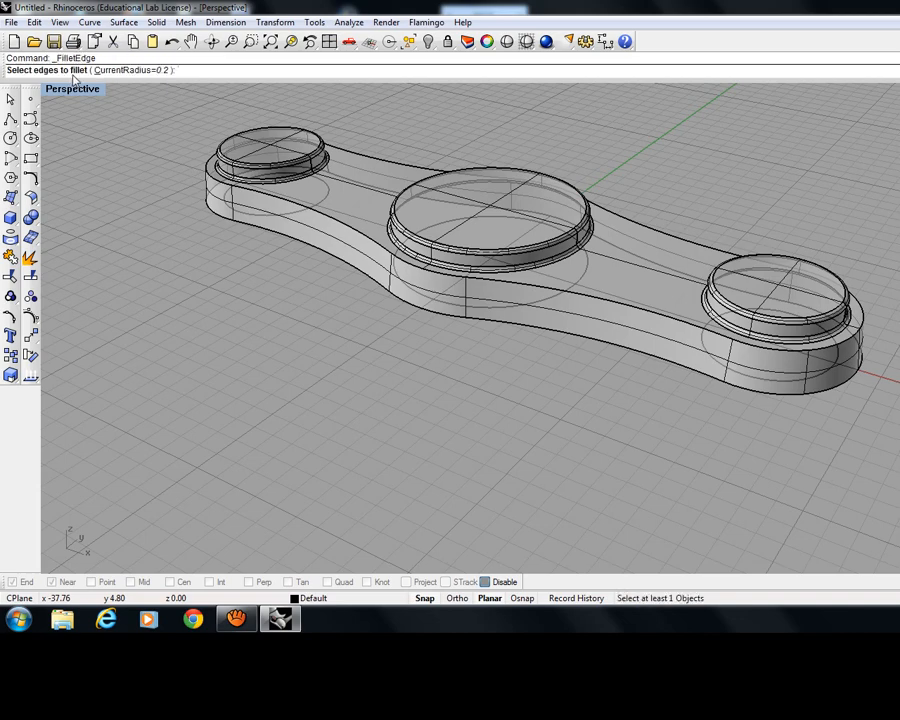
double_click(362, 236)
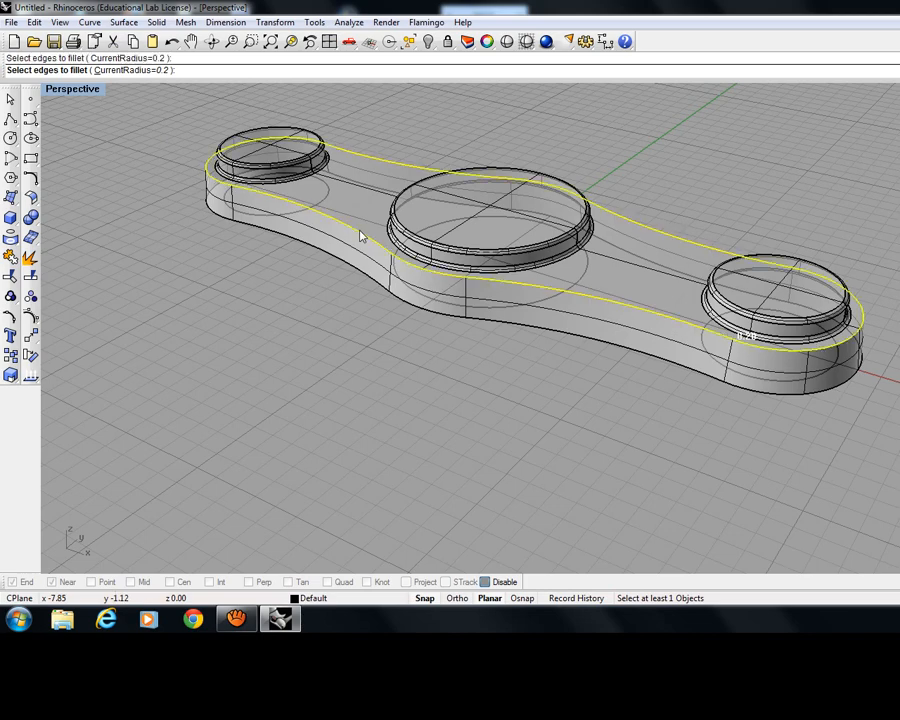
key(Return)
key(Return)
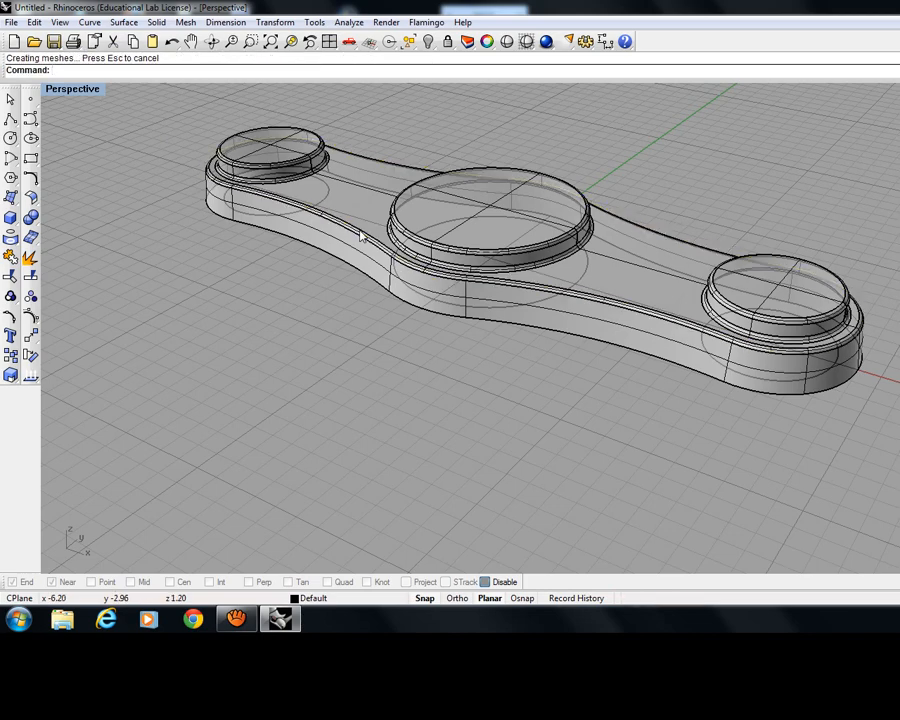
Set the Perspective viewport to Rendered display, check the filleted solid from several angles, and restore the four-view layout.
right_drag(578, 370, 540, 342)
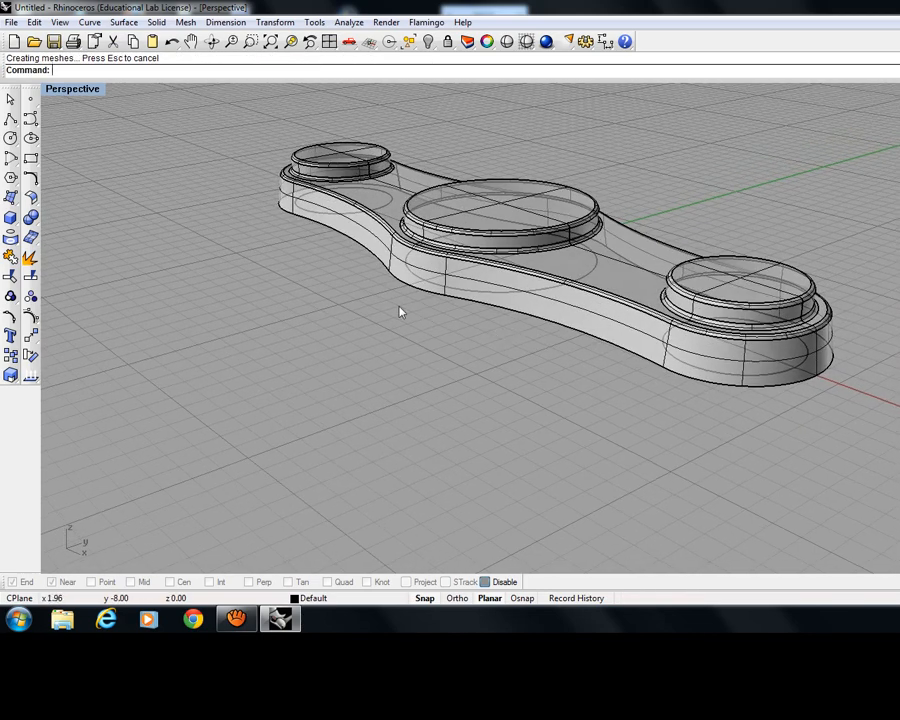
mouse_move(405, 310)
right_down()
mouse_move(492, 301)
mouse_move(404, 321)
mouse_move(394, 305)
right_up()
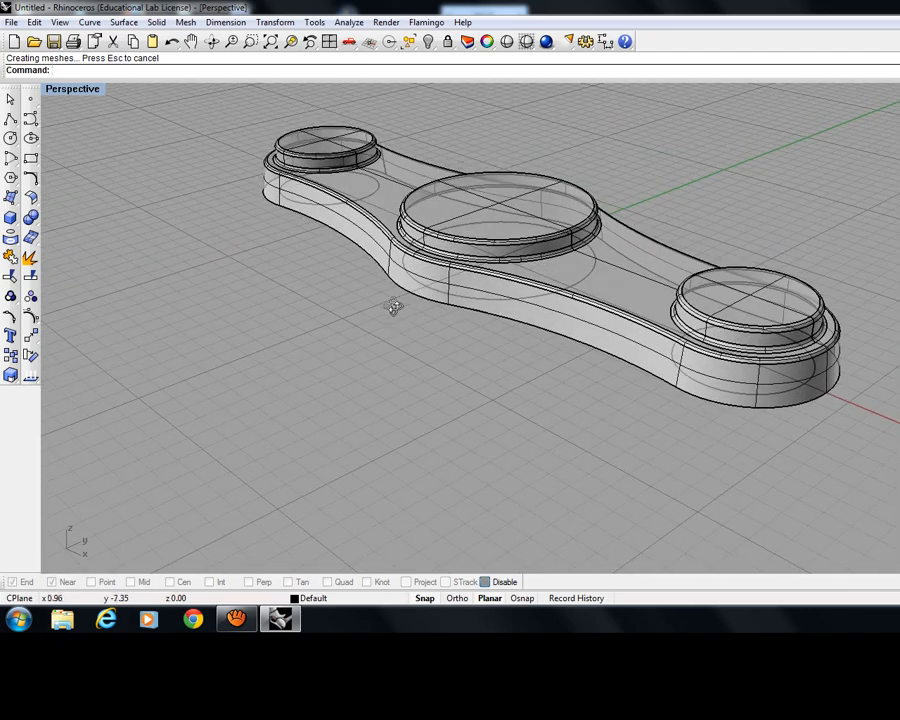
click(72, 88)
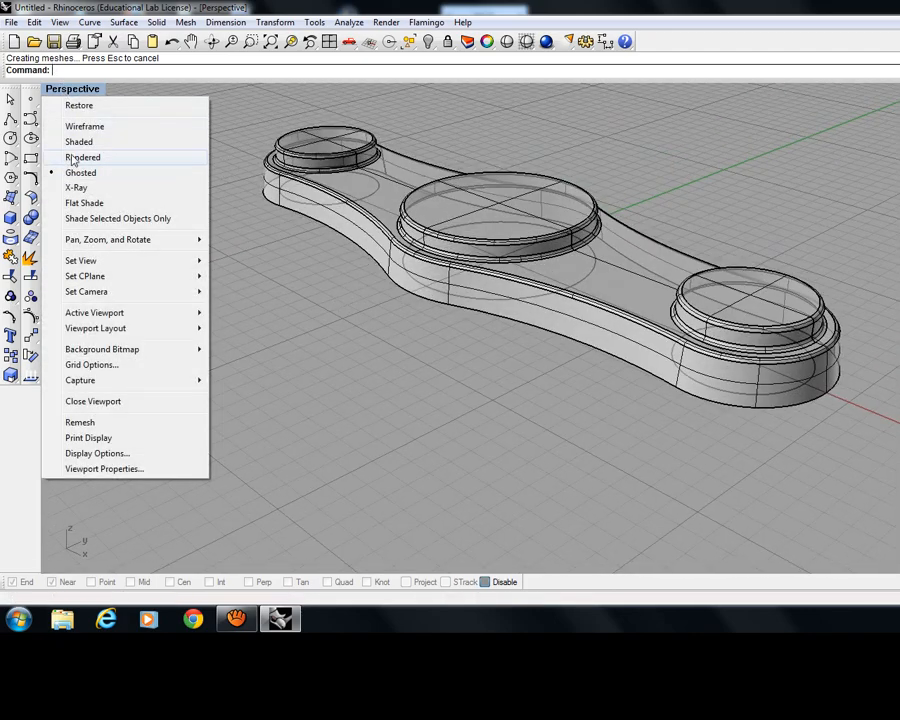
click(70, 156)
right_drag(461, 338, 520, 295)
scroll(526, 263, up, 3)
scroll(522, 263, down, 2)
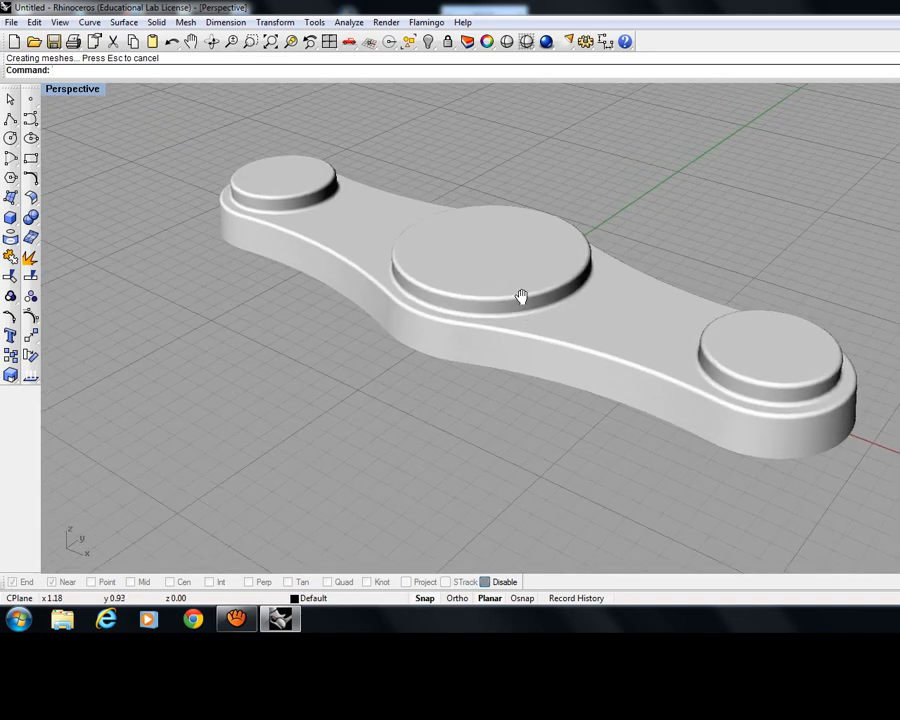
right_drag(665, 251, 680, 280)
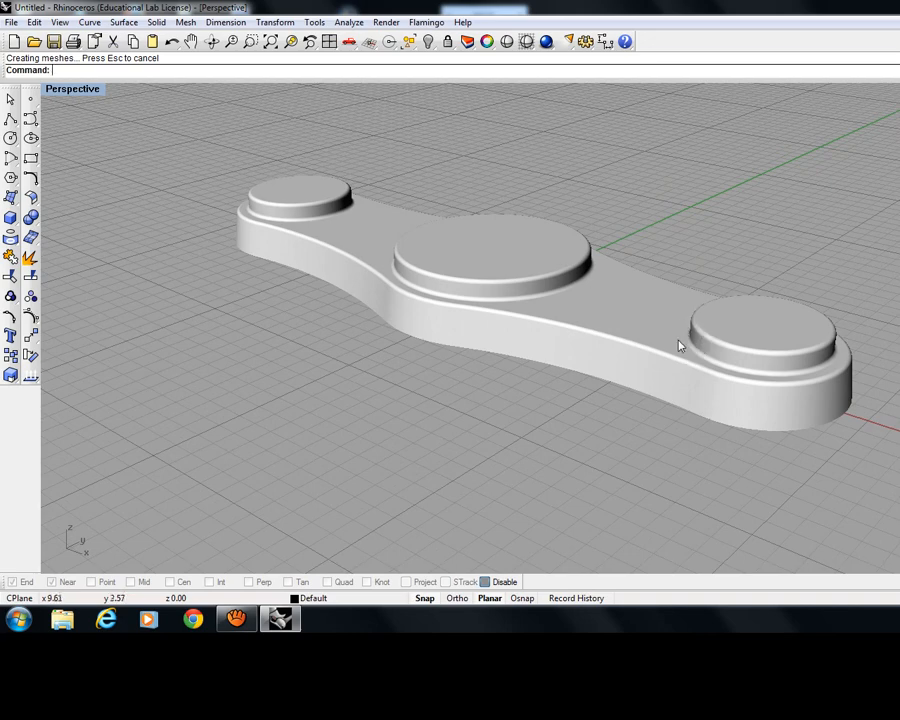
double_click(66, 92)
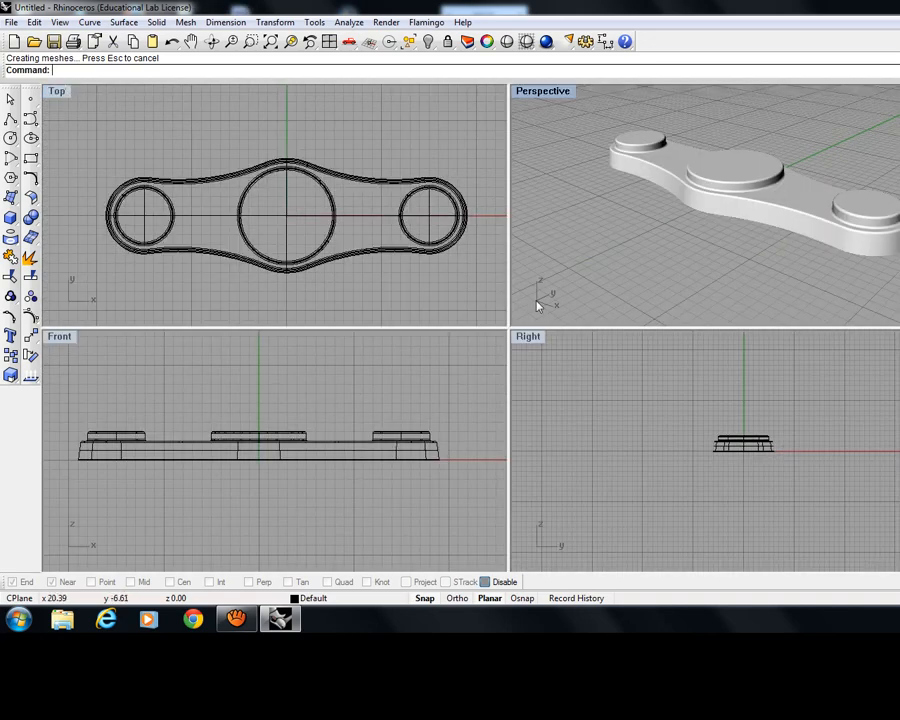
Examine the rounded edges of the end cylinder and of the whole link in the rendered Perspective view.
right_drag(788, 298, 767, 270)
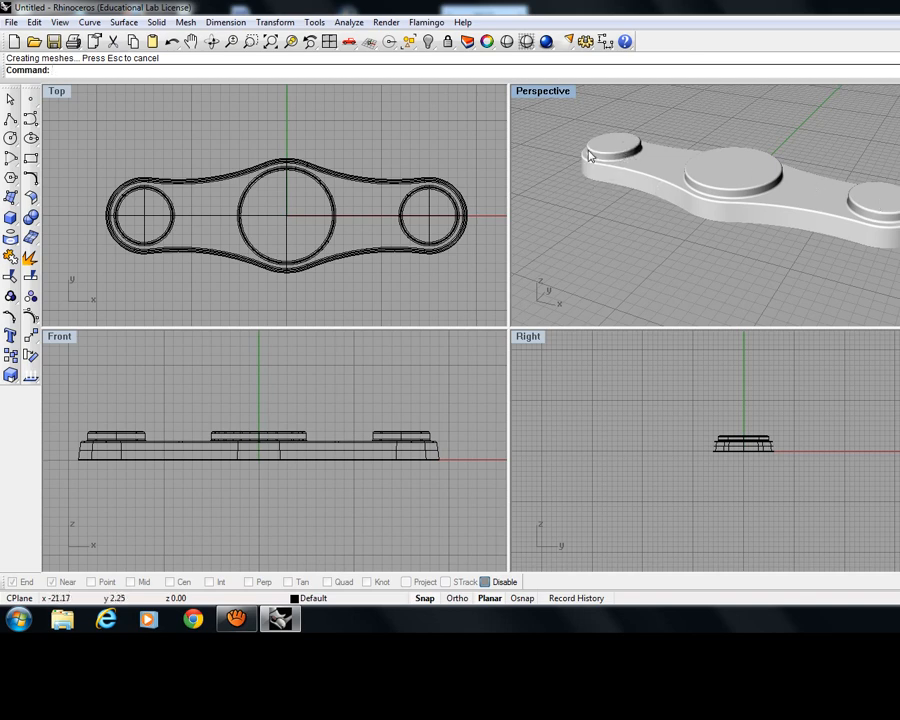
scroll(590, 155, up, 5)
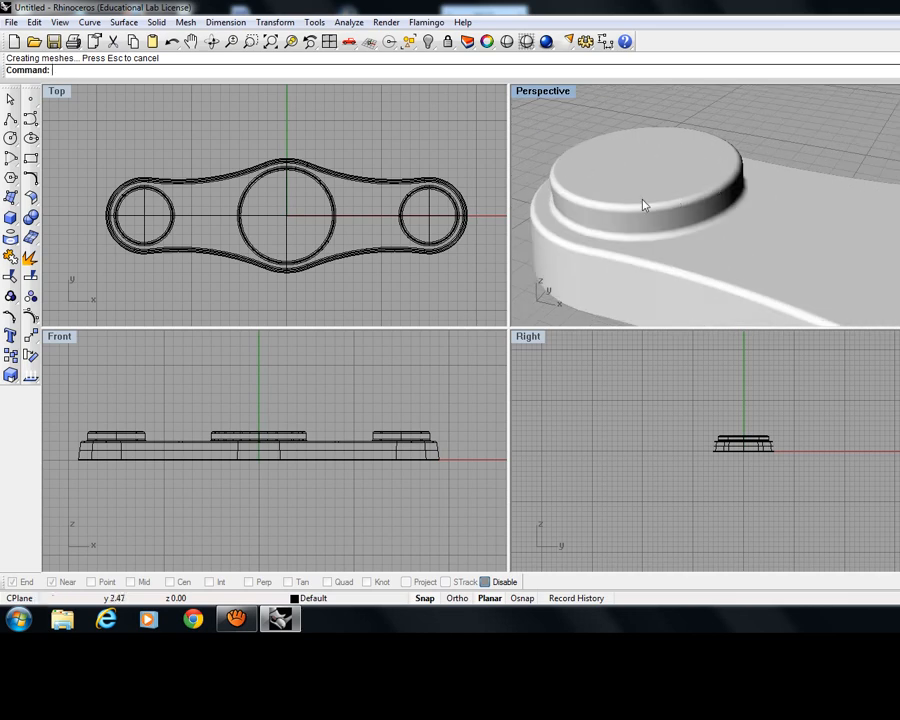
scroll(623, 266, down, 5)
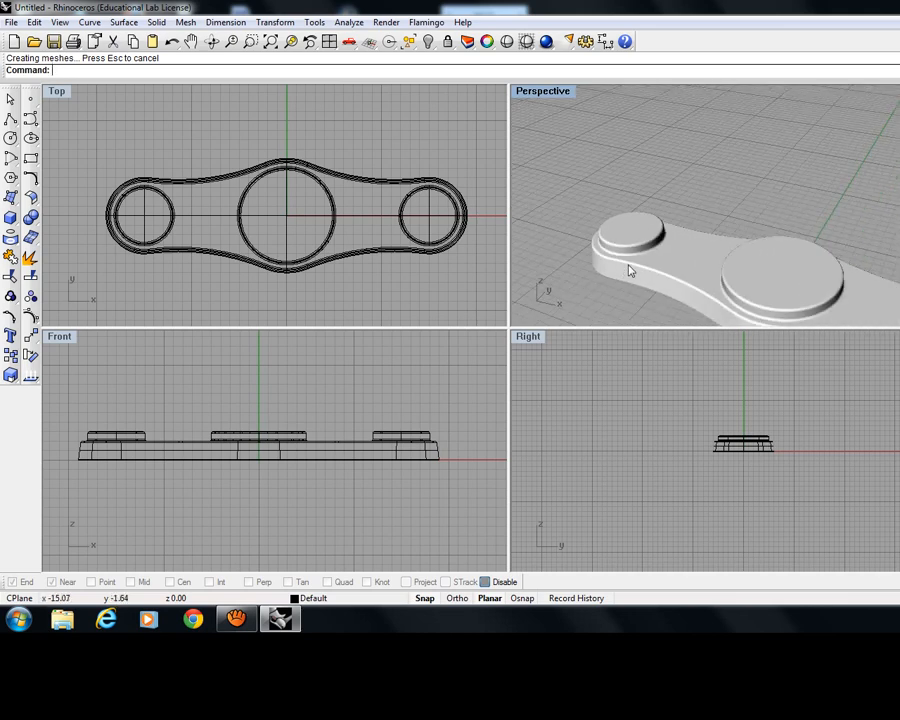
scroll(649, 266, down, 7)
right_drag(657, 285, 643, 281)
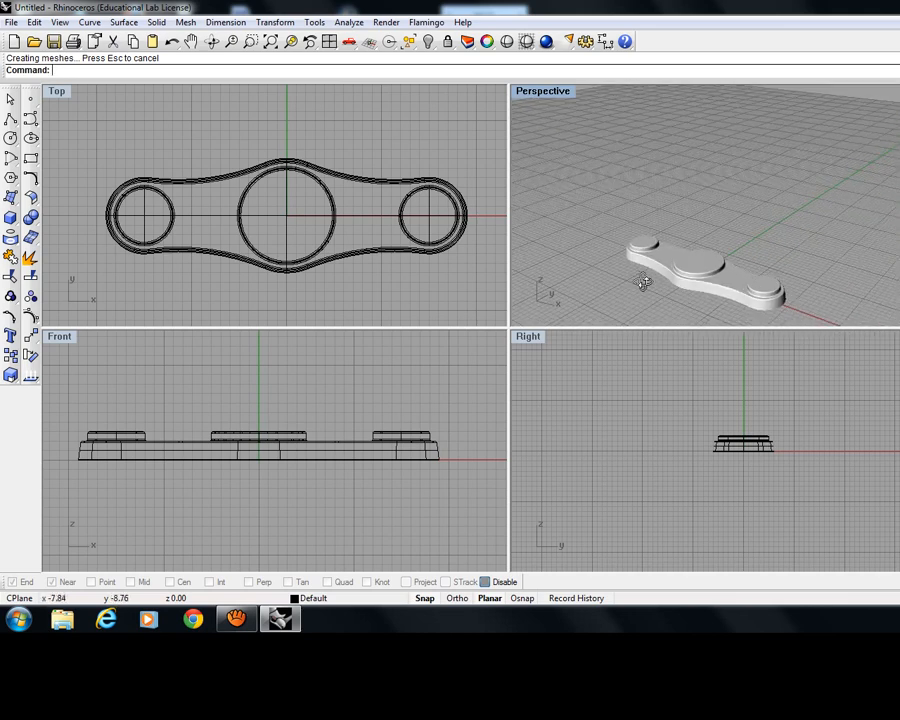
scroll(724, 306, up, 5)
scroll(596, 252, up, 2)
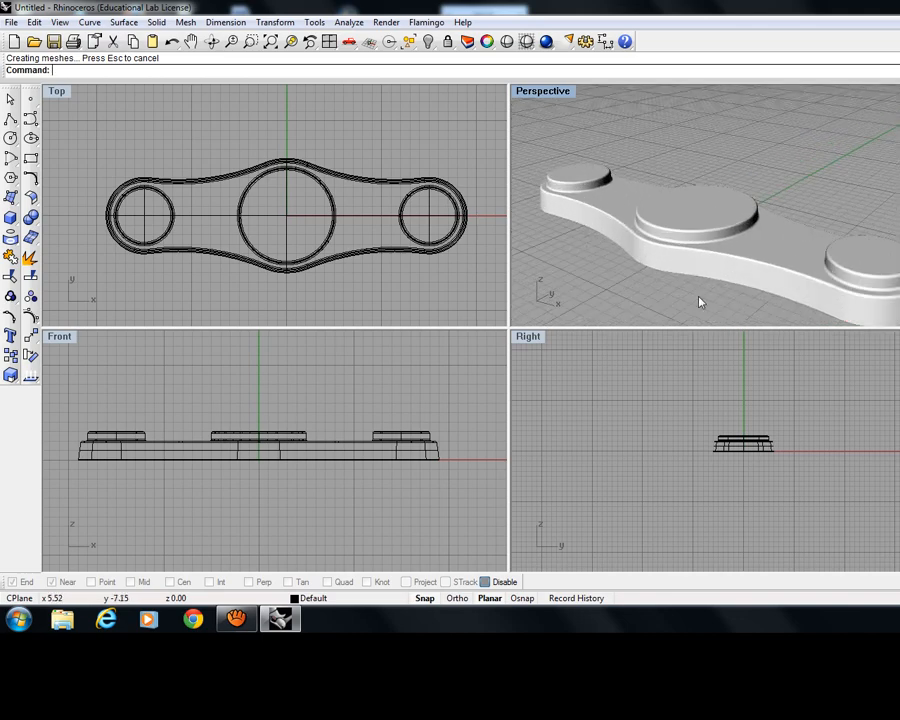
Create a cylinder of radius about 2.4 and height about 6.4, centred inside the negative X end cylinder and starting at the base, and select it.
click(10, 218)
click(33, 254)
click(146, 214)
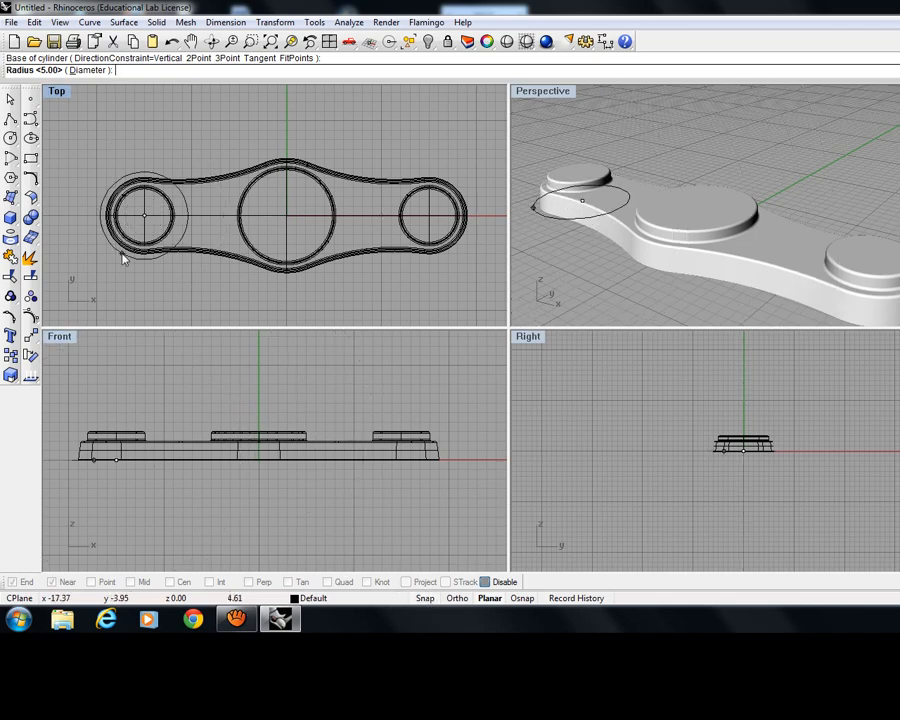
scroll(140, 225, up, 4)
scroll(218, 210, up, 2)
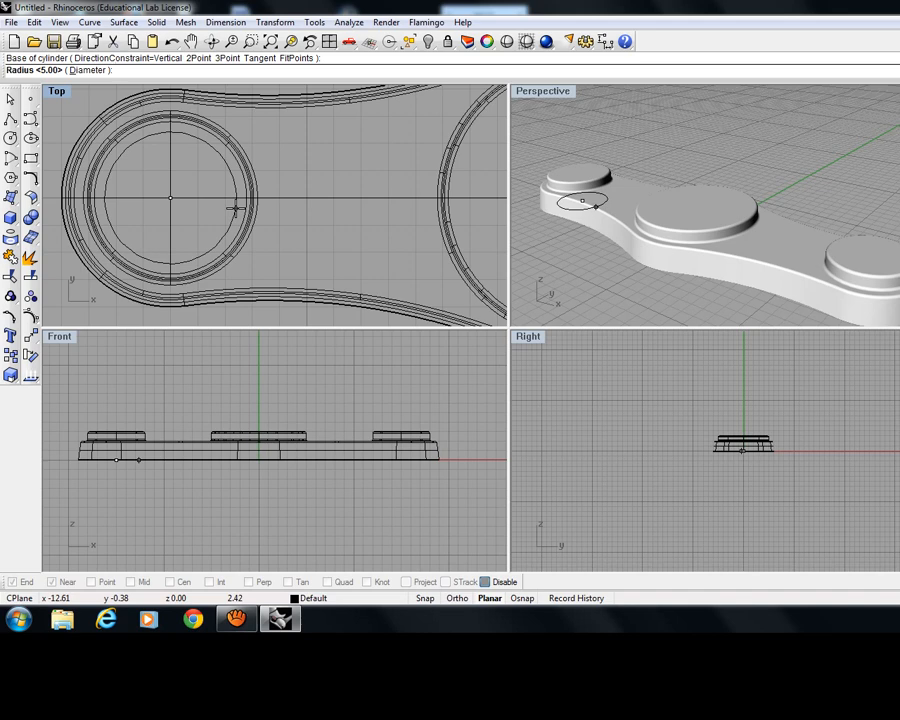
click(236, 208)
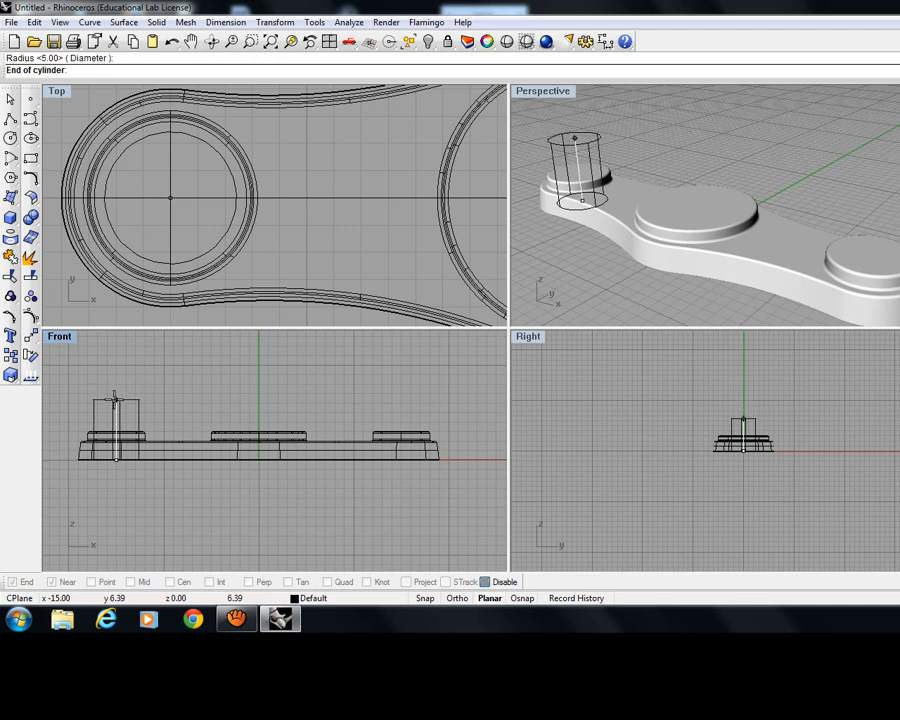
click(116, 400)
mouse_move(597, 280)
right_down()
mouse_move(679, 269)
mouse_move(603, 267)
right_up()
click(568, 157)
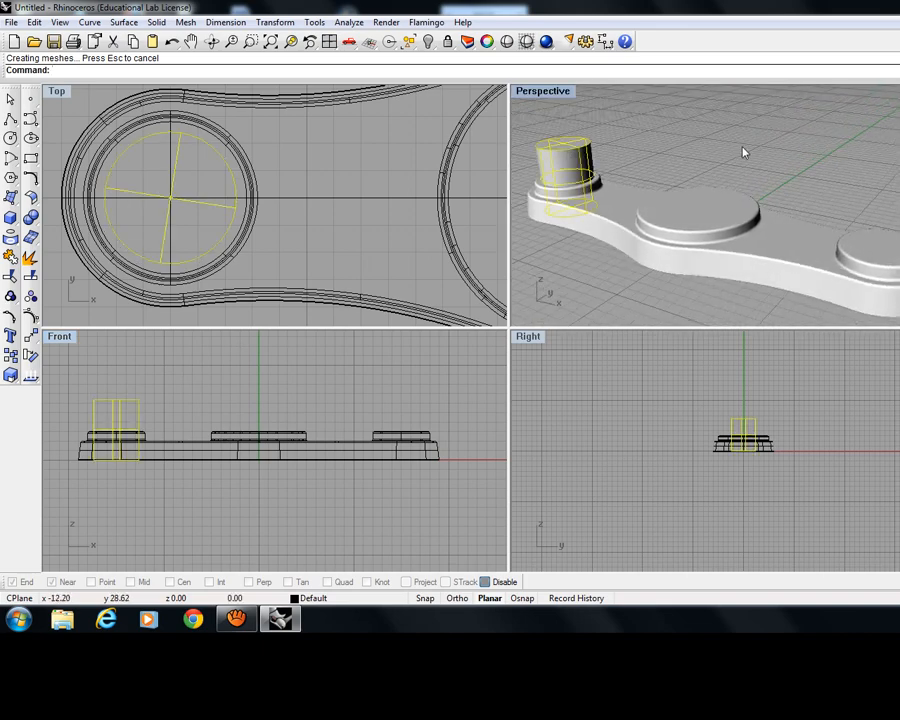
Copy the inner cylinder and, with grid snap on, move the copy about 30 units along X into the positive X end cylinder.
click(709, 167)
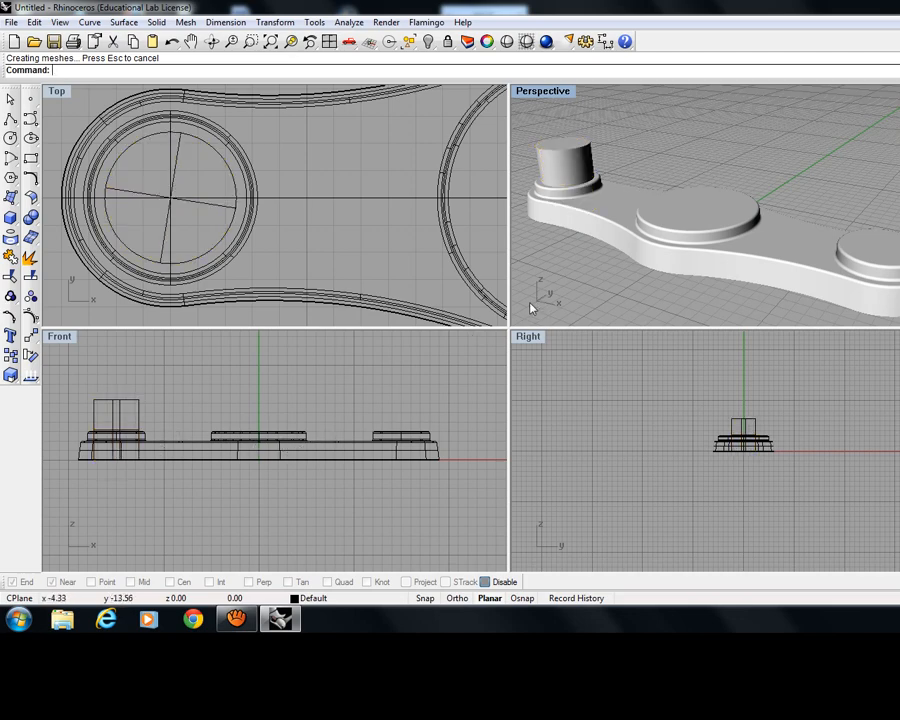
click(574, 141)
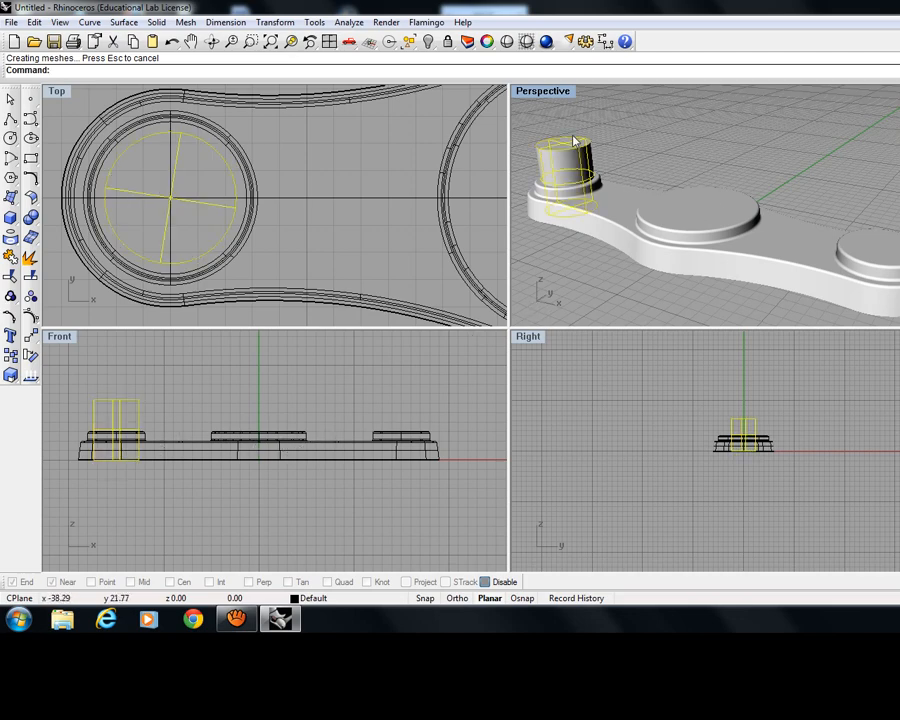
key(ctrl+c)
key(ctrl+v)
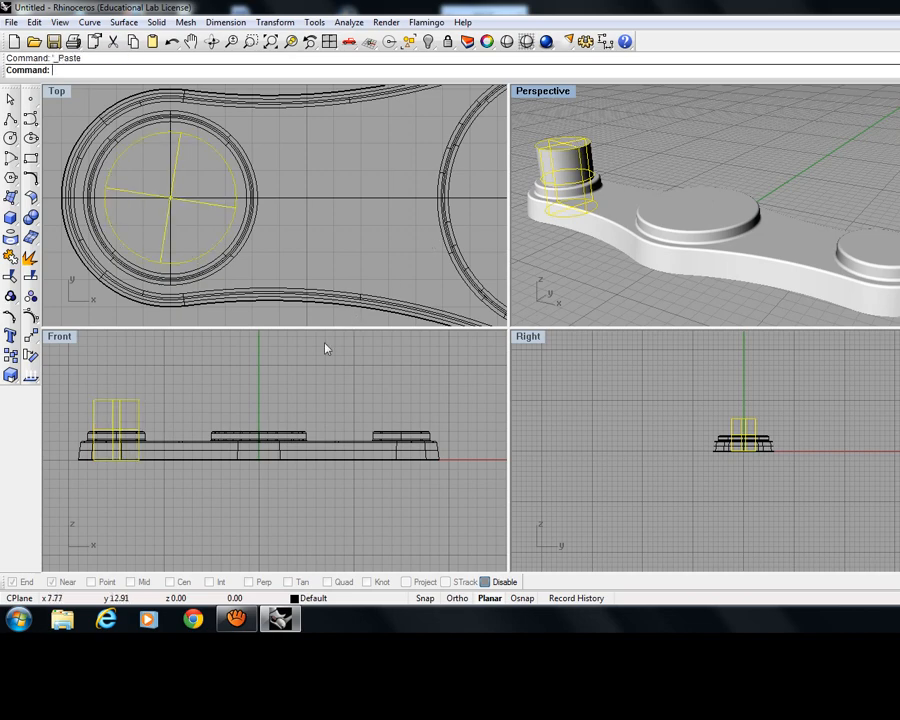
drag(122, 408, 219, 402)
key(ctrl+z)
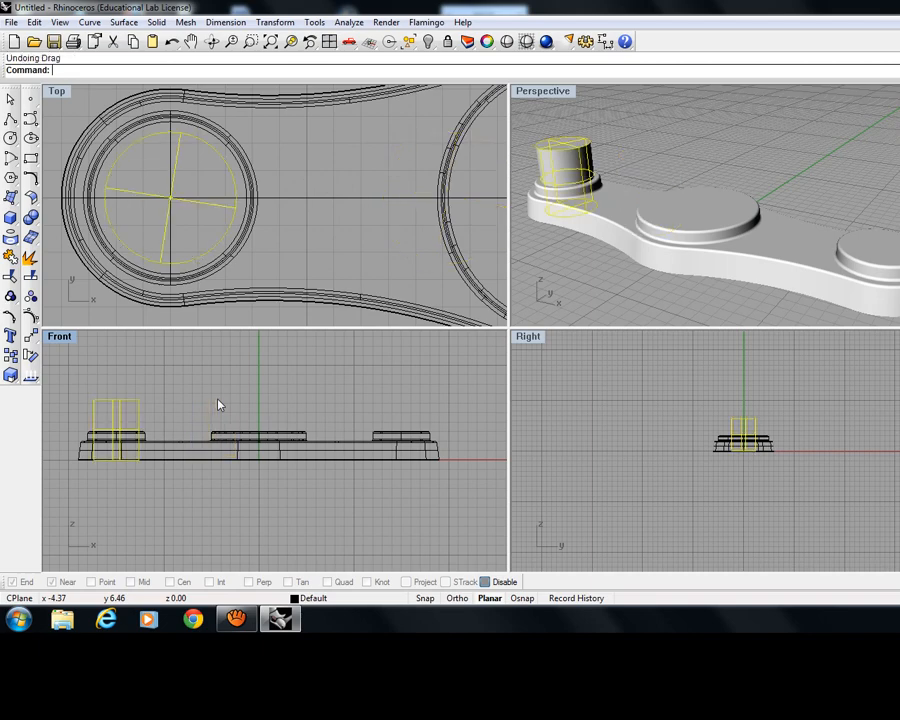
click(425, 598)
drag(125, 407, 404, 408)
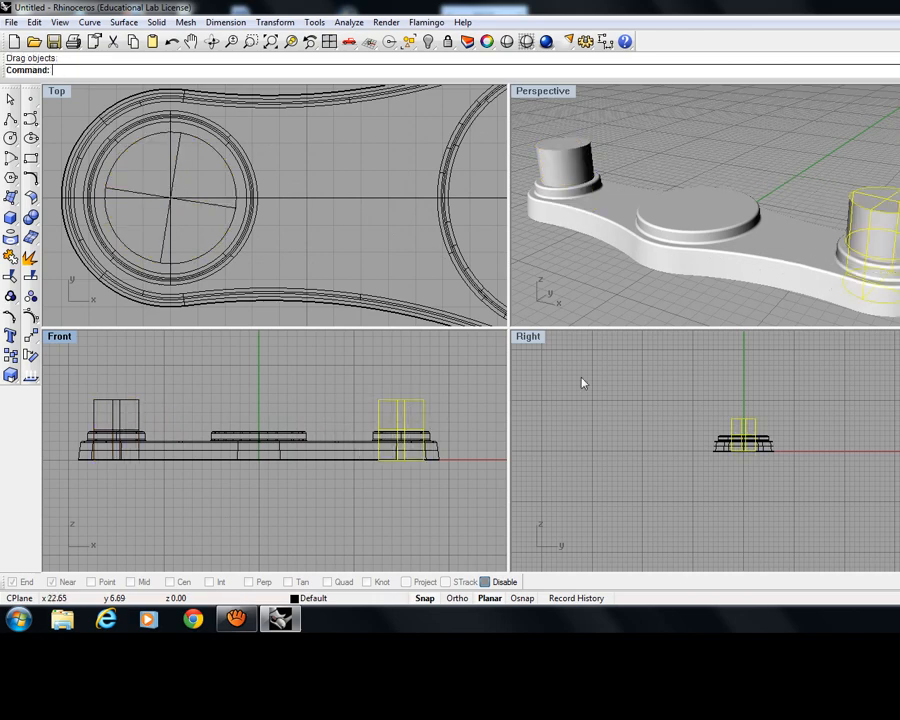
click(797, 160)
right_drag(882, 239, 711, 258)
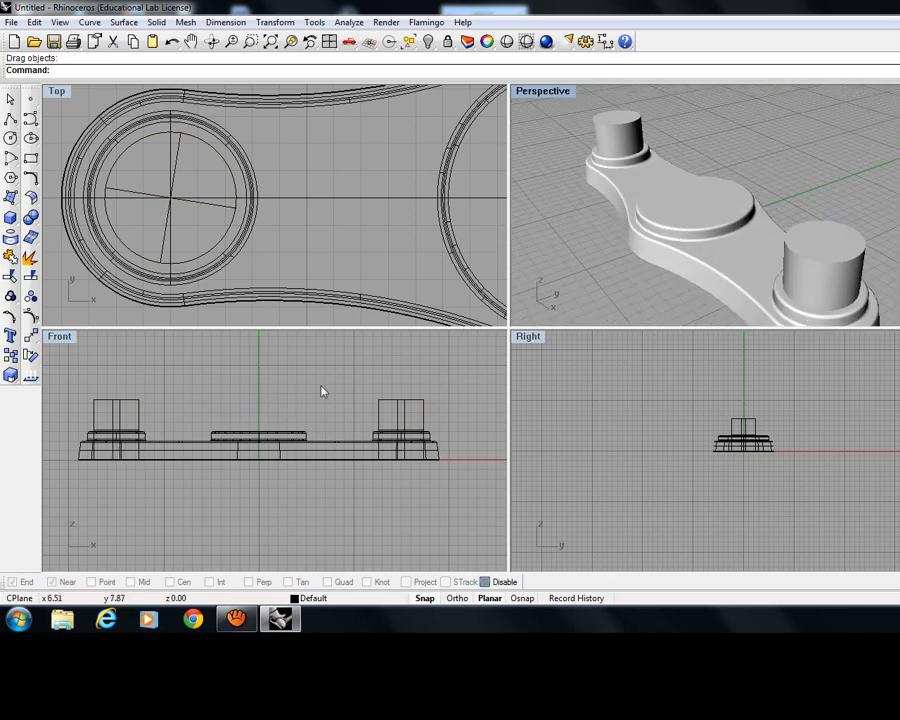
Raise both inner end cylinders by about 1 unit above the base of the link.
right_drag(655, 296, 689, 261)
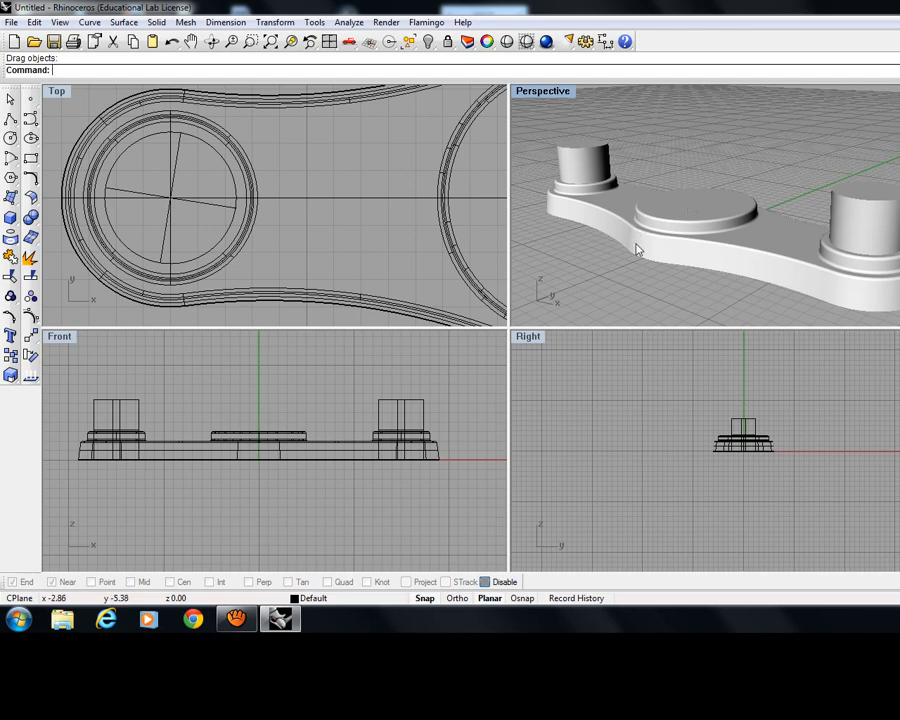
right_drag(635, 247, 599, 253)
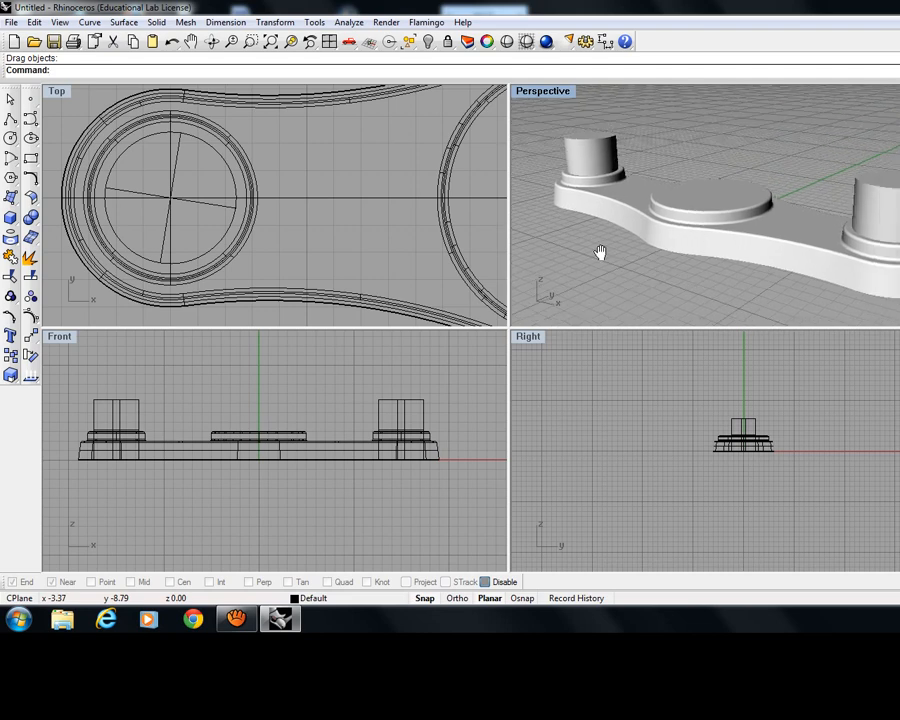
click(118, 417)
drag(121, 420, 120, 410)
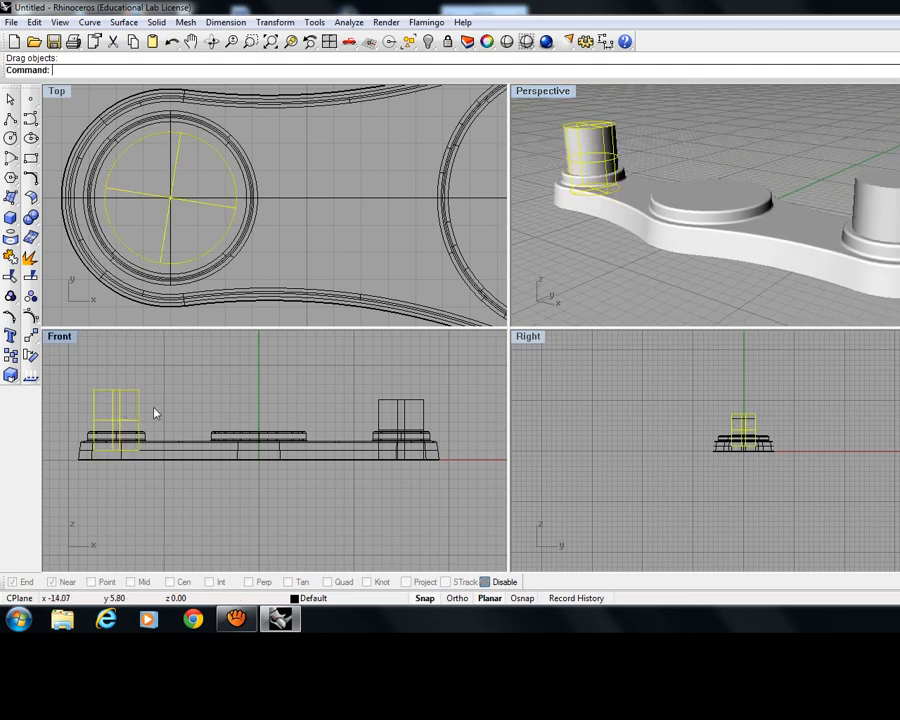
click(416, 420)
drag(420, 424, 421, 414)
right_drag(779, 281, 765, 298)
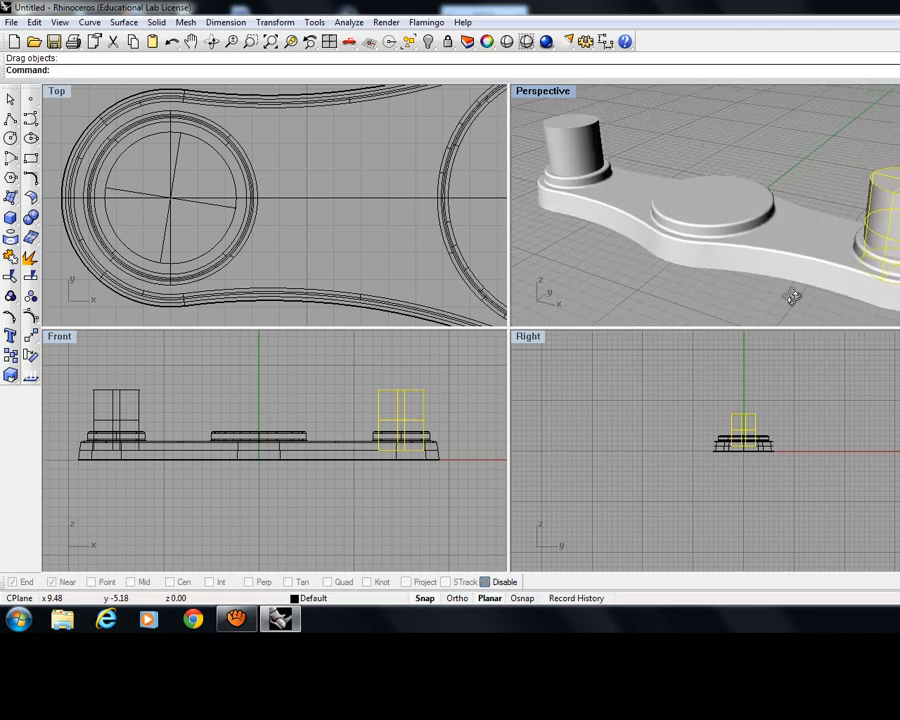
click(731, 291)
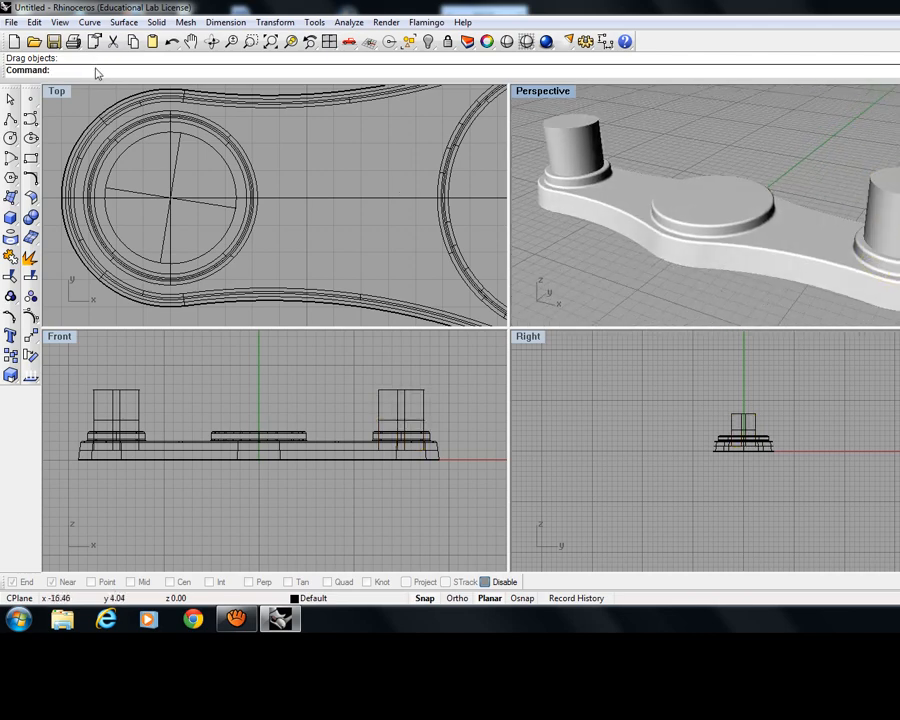
Subtract the two inner end cylinders from the link with BooleanDifference, deleting the input objects.
text(Boolean2Objects)
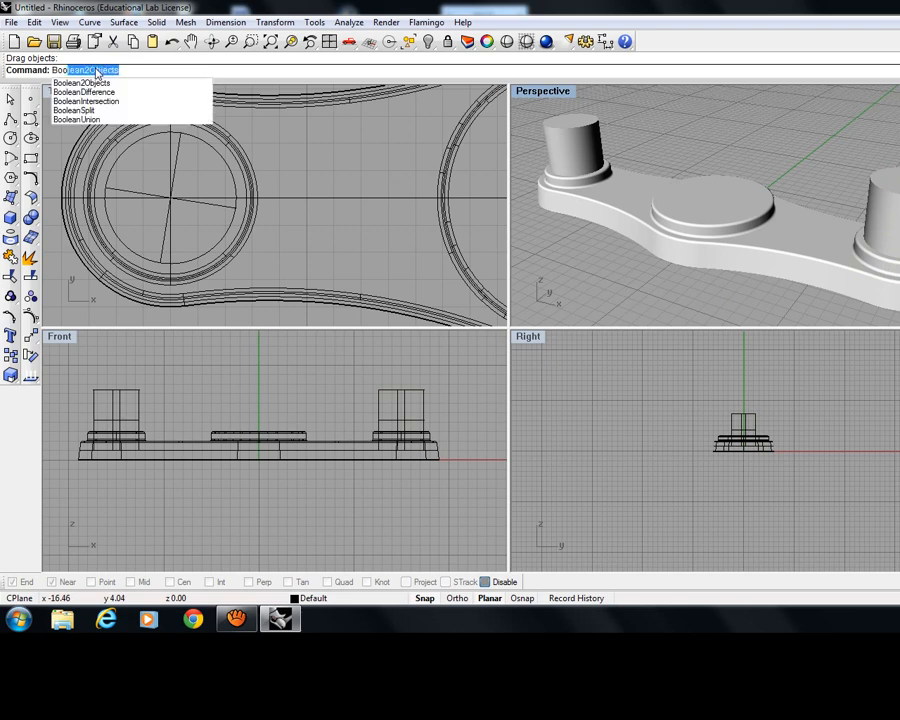
click(85, 92)
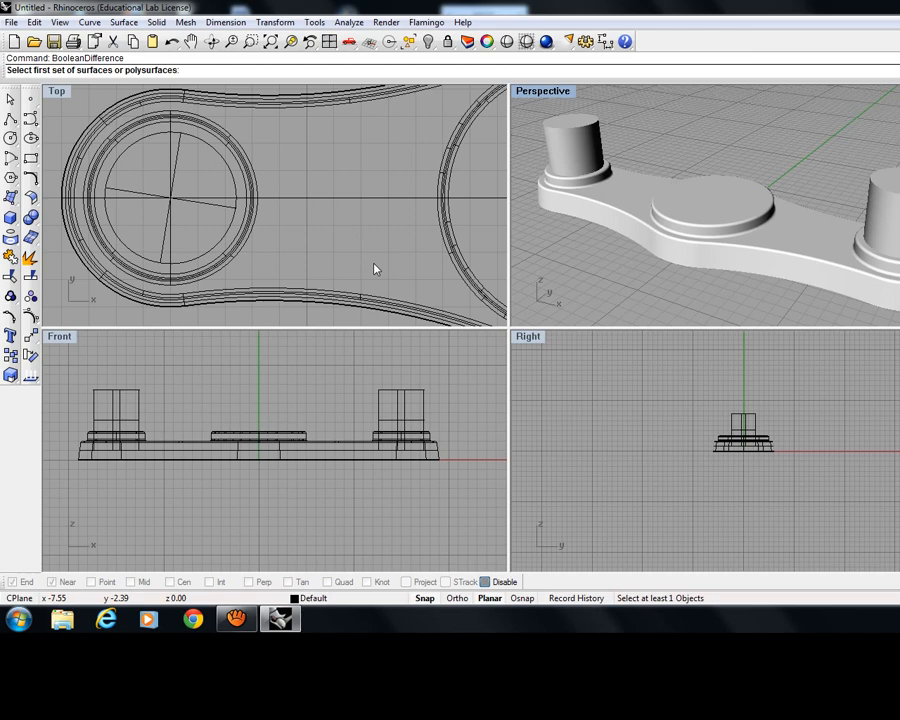
scroll(374, 267, down, 3)
scroll(713, 267, down, 4)
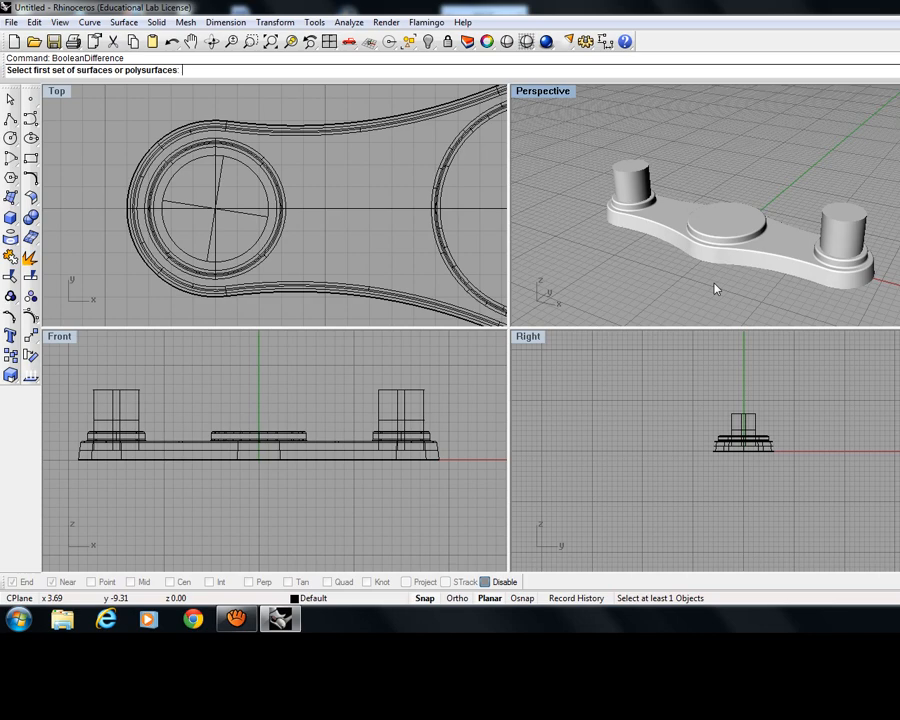
click(770, 253)
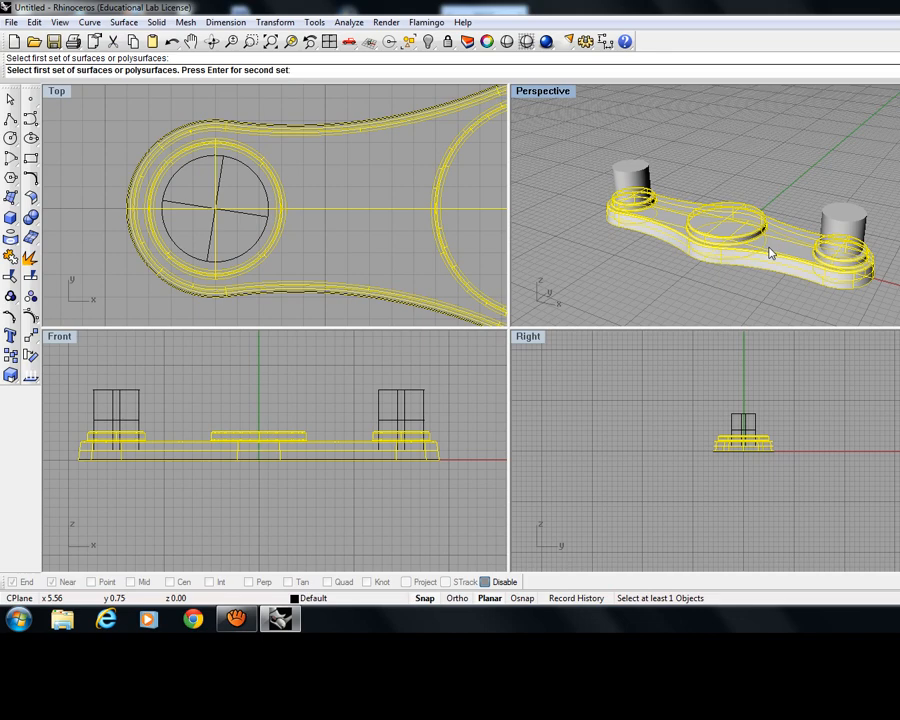
key(Return)
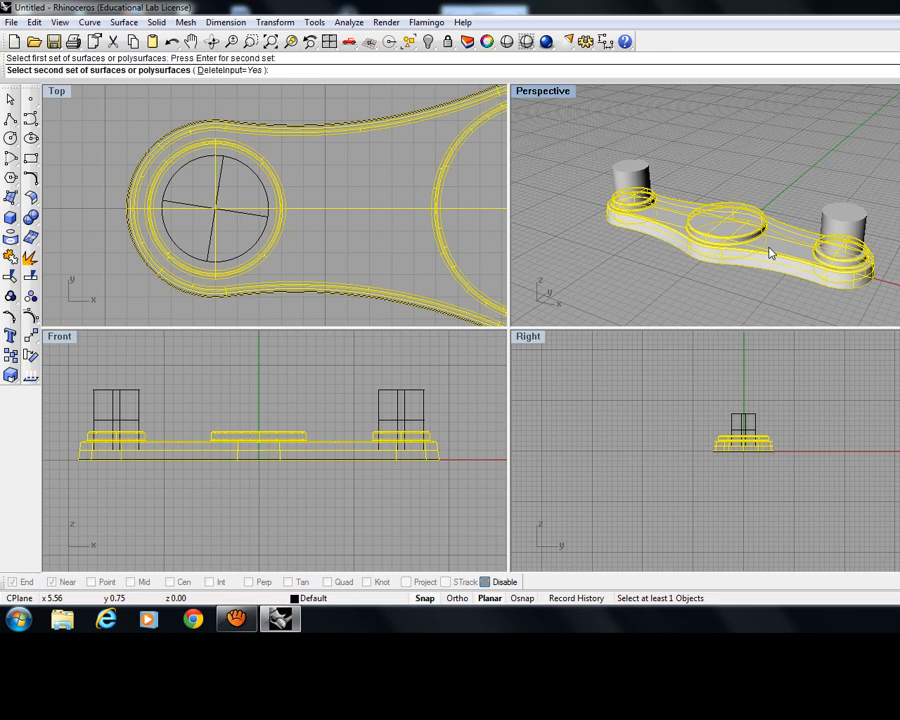
click(135, 394)
click(418, 396)
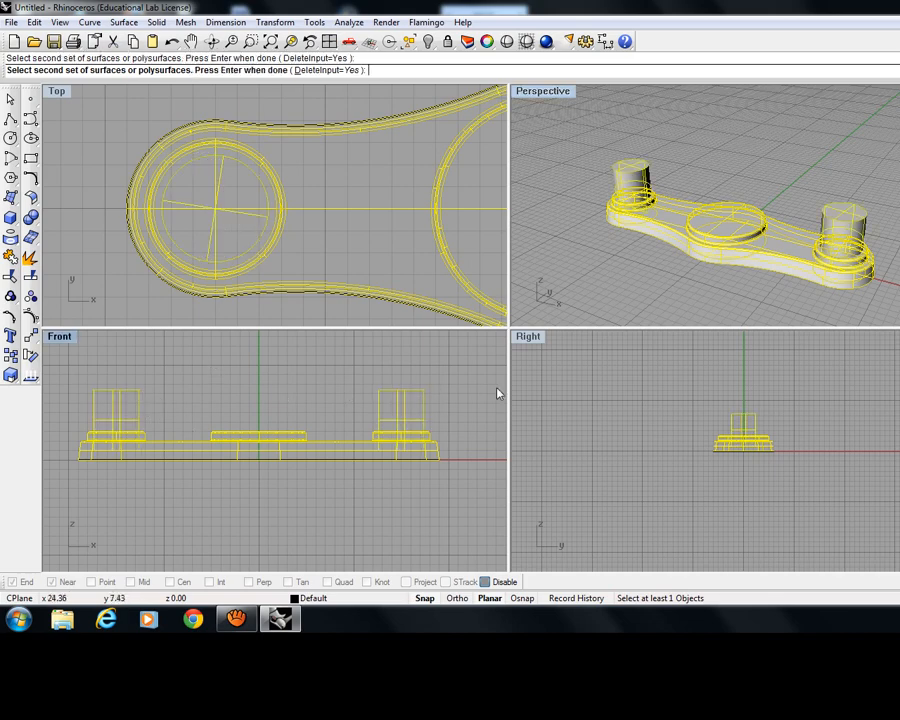
key(Return)
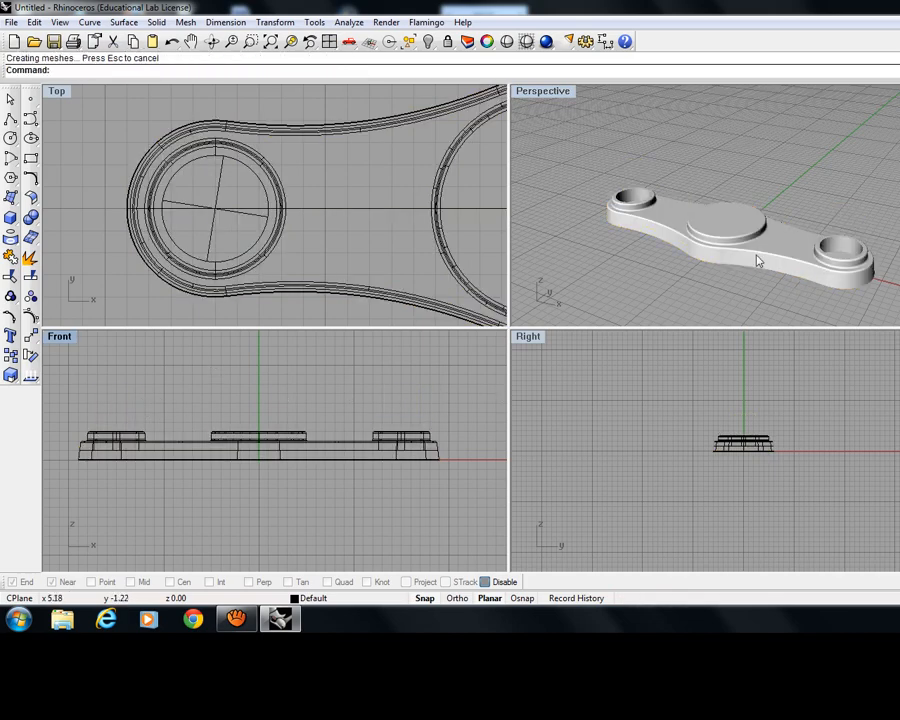
Examine the recesses in both end cylinders in a maximized Perspective view, and restore the four-view layout.
right_drag(757, 261, 725, 245)
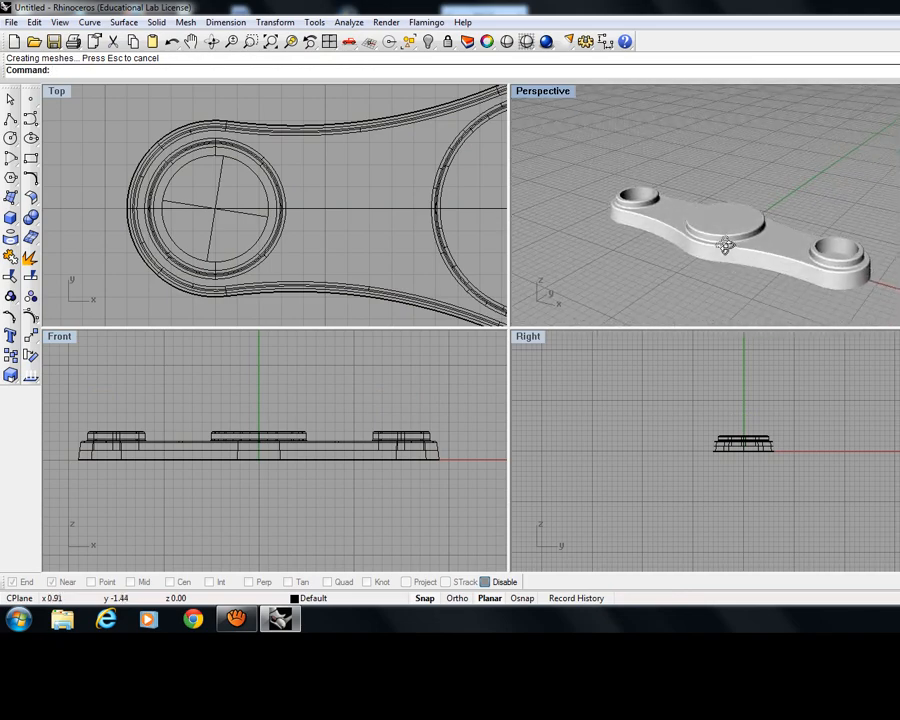
scroll(725, 245, up, 3)
double_click(560, 91)
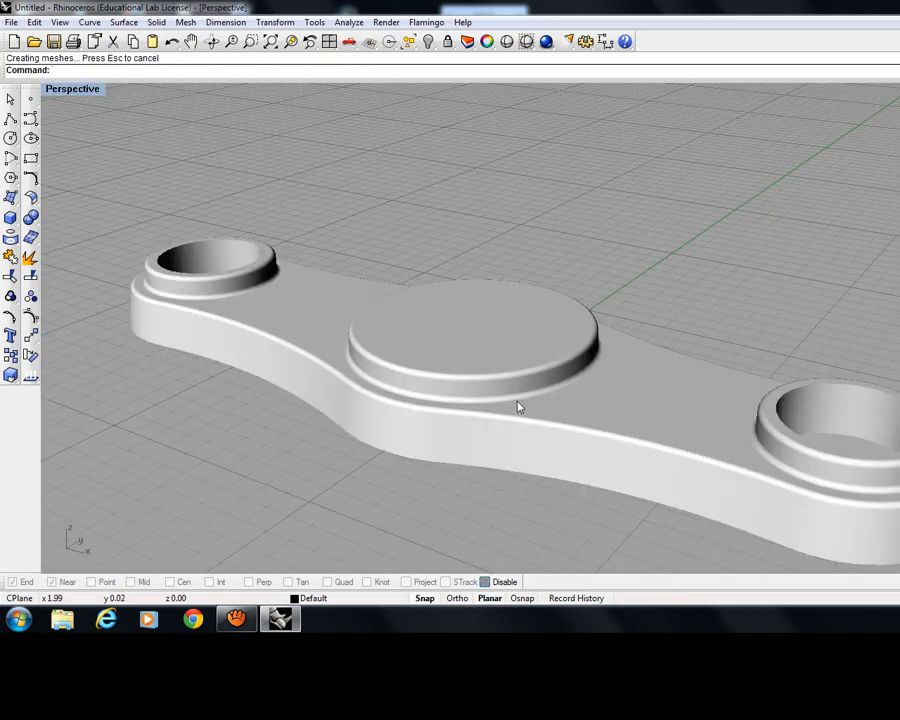
mouse_move(518, 407)
right_down()
mouse_move(518, 338)
mouse_move(506, 380)
mouse_move(529, 407)
right_up()
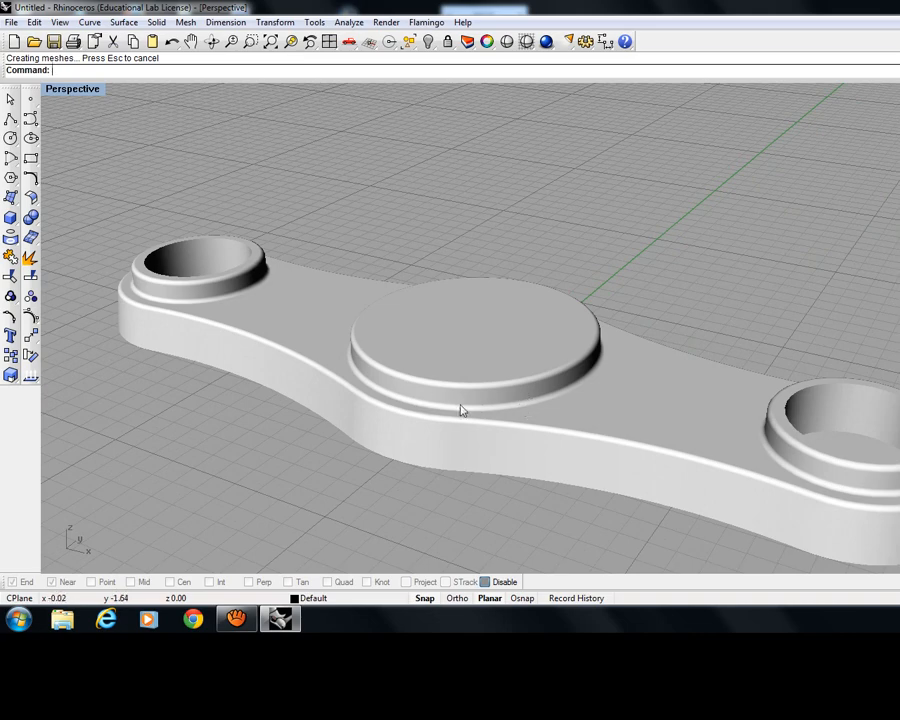
right_drag(460, 410, 425, 353)
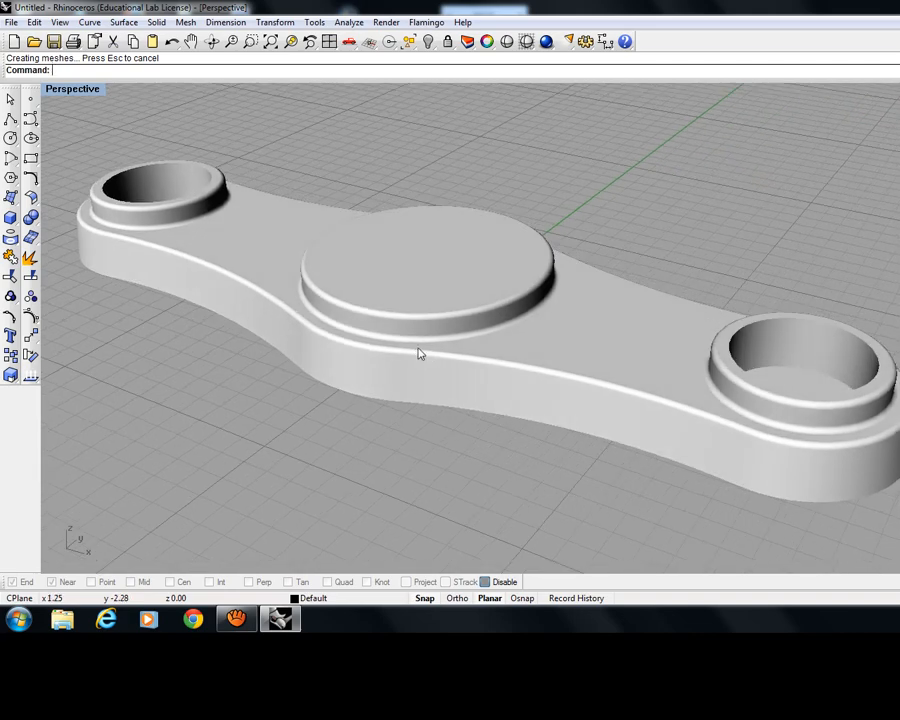
double_click(76, 92)
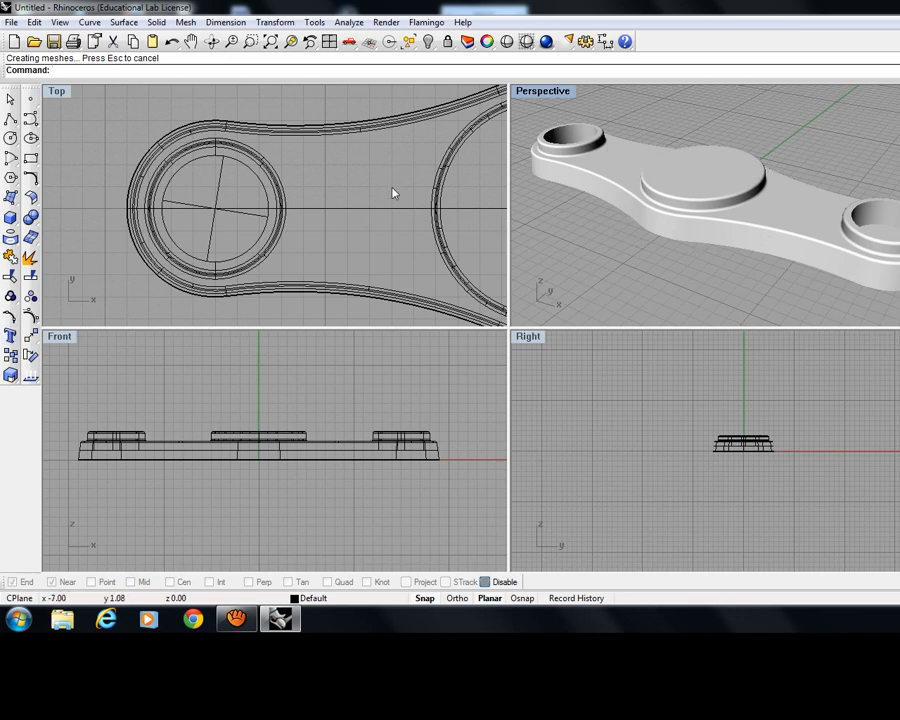
Create a cylinder of radius about 4 and height about 6 centred at the origin, and raise it about 1 unit above the base.
right_drag(387, 190, 128, 196)
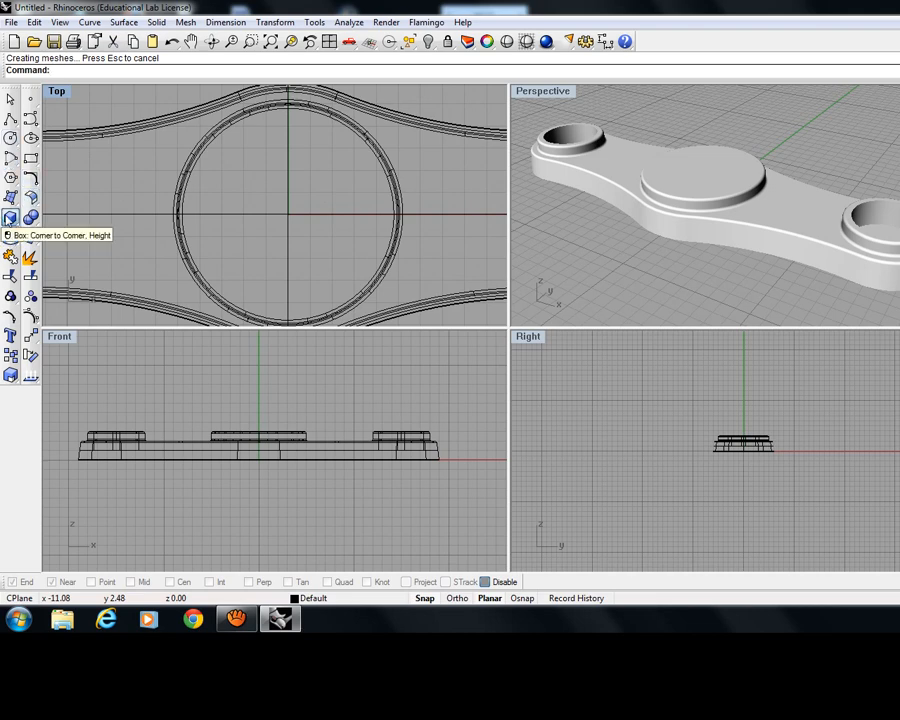
click(10, 218)
click(33, 253)
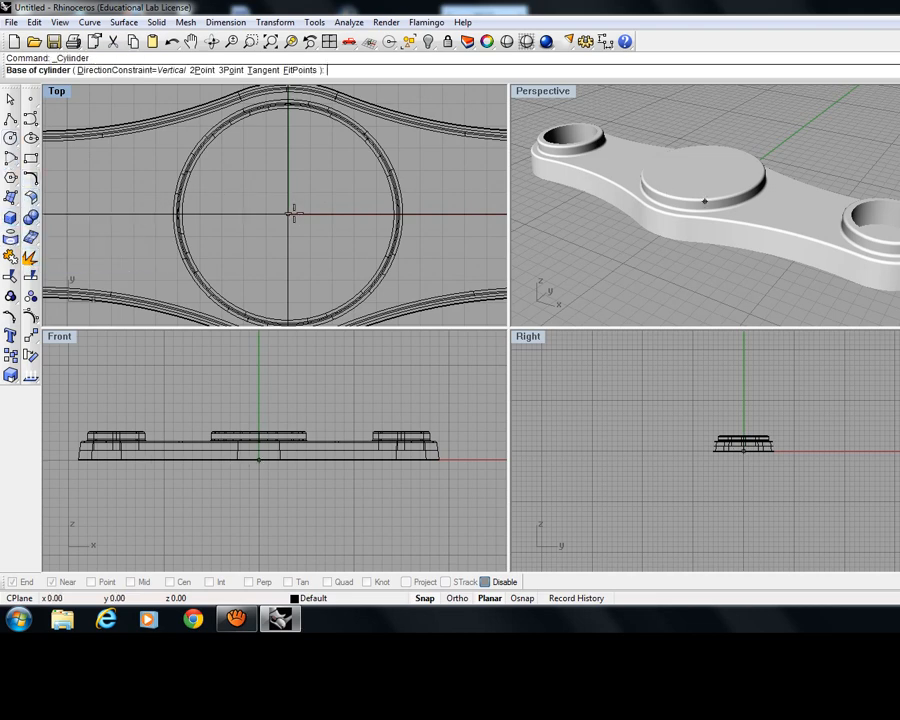
click(291, 213)
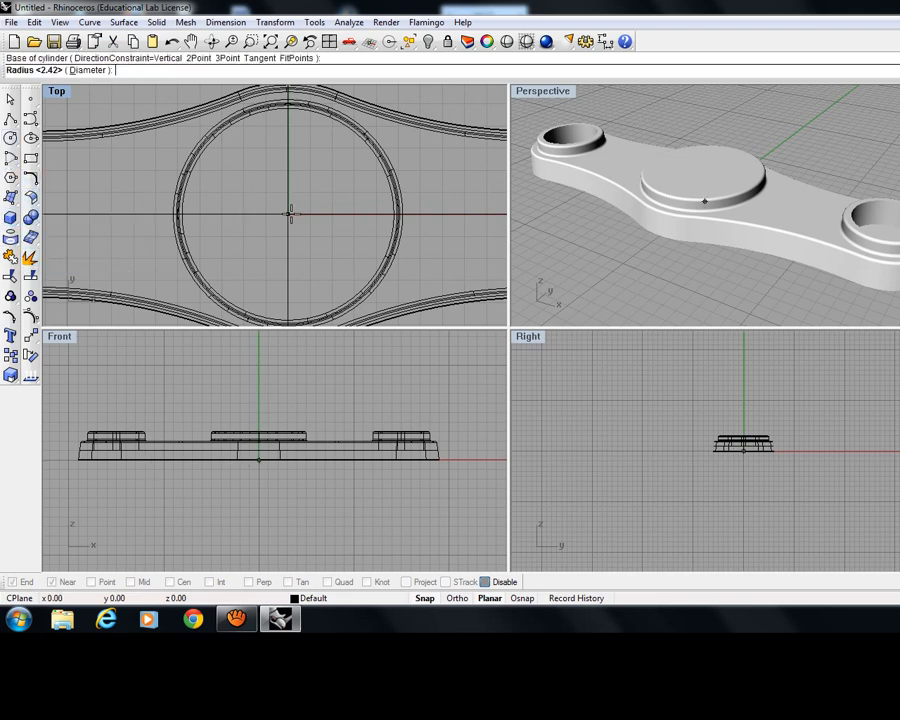
click(372, 218)
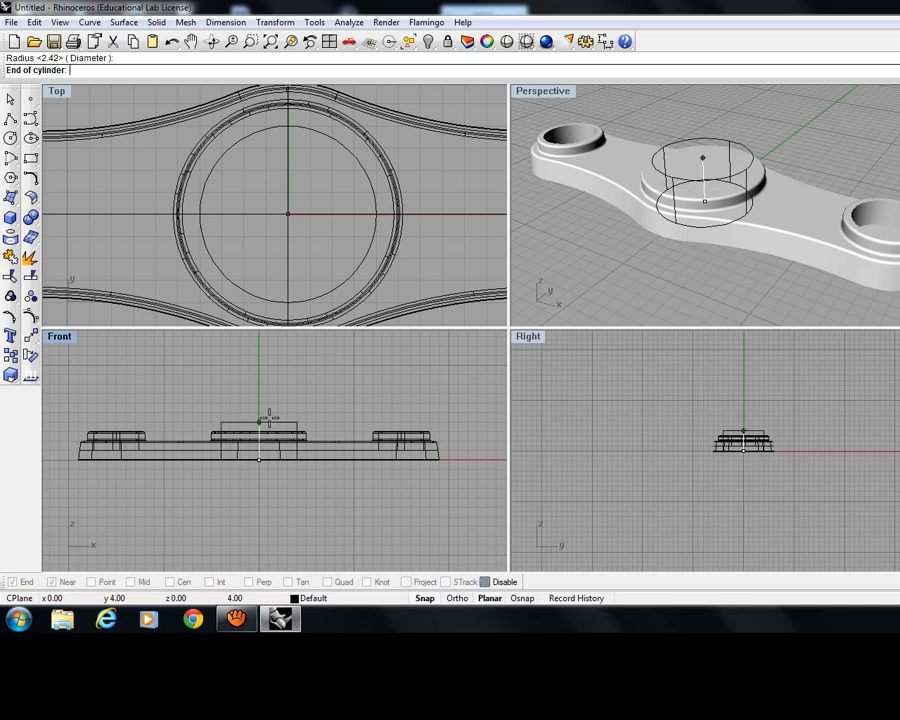
click(268, 405)
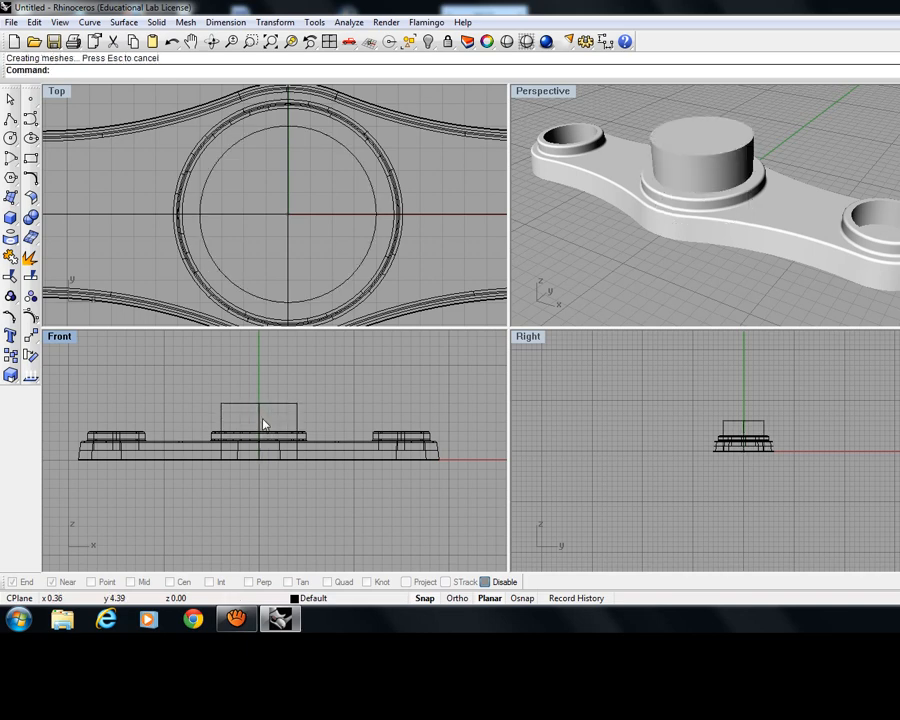
drag(262, 418, 262, 408)
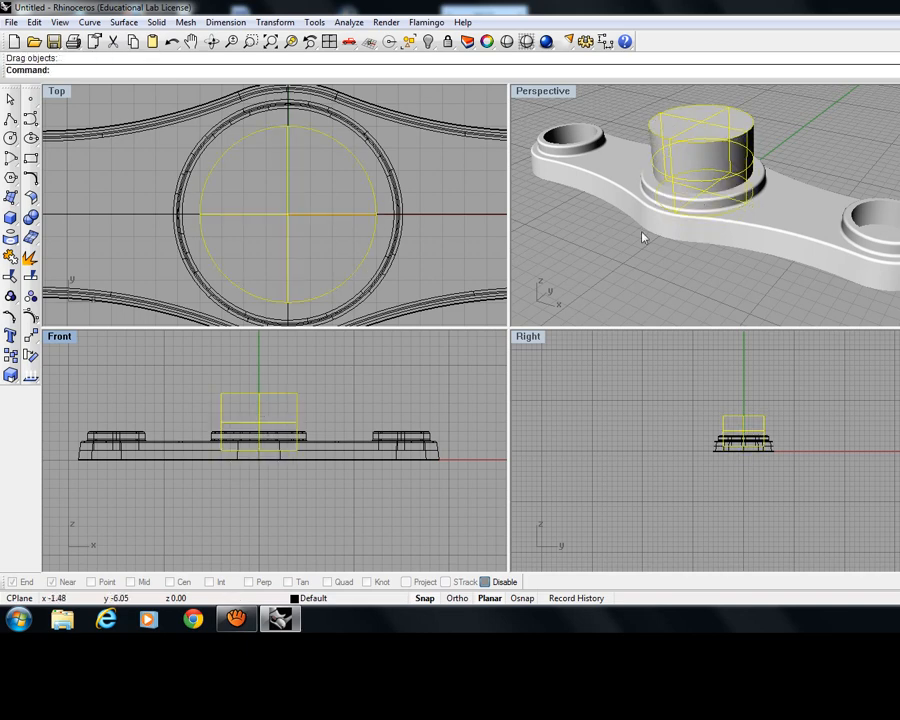
click(617, 244)
right_drag(682, 262, 645, 260)
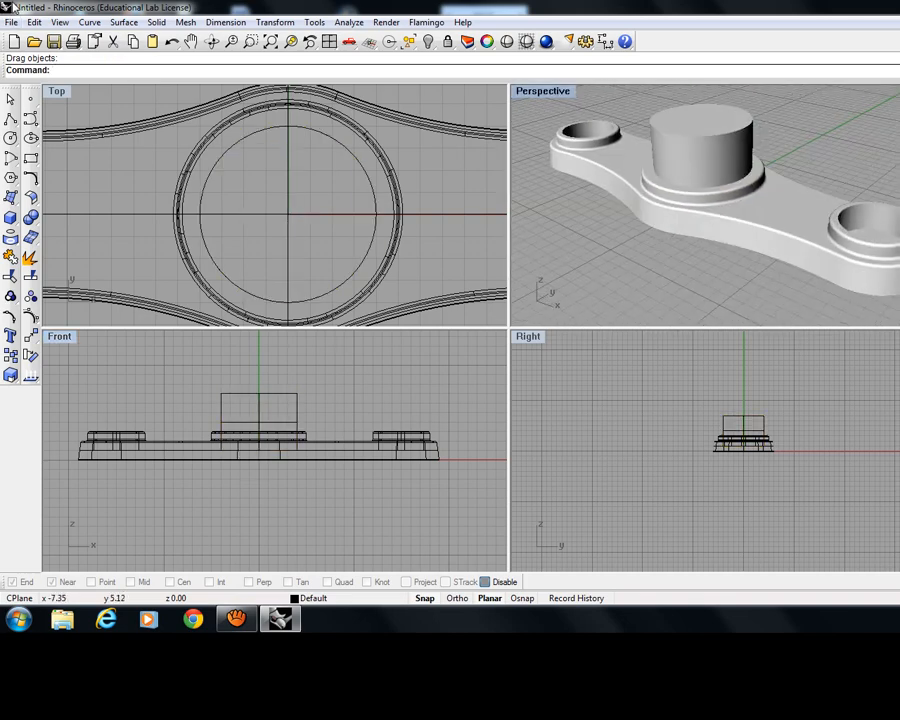
Subtract the central inner cylinder from the link with BooleanDifference, deleting the input objects.
text(Boolean)
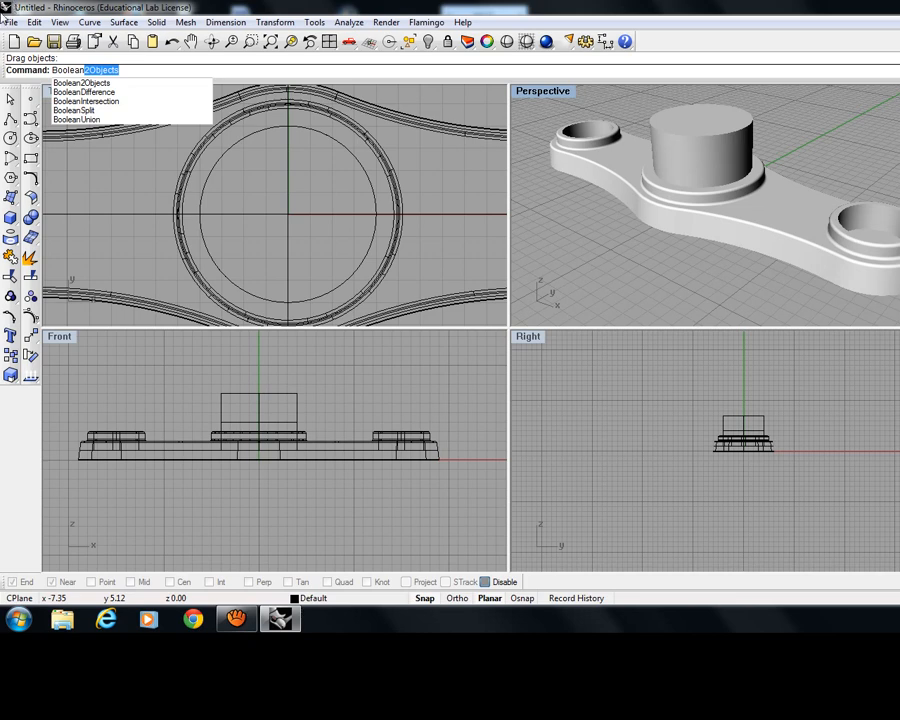
key(Down)
key(Down)
key(Return)
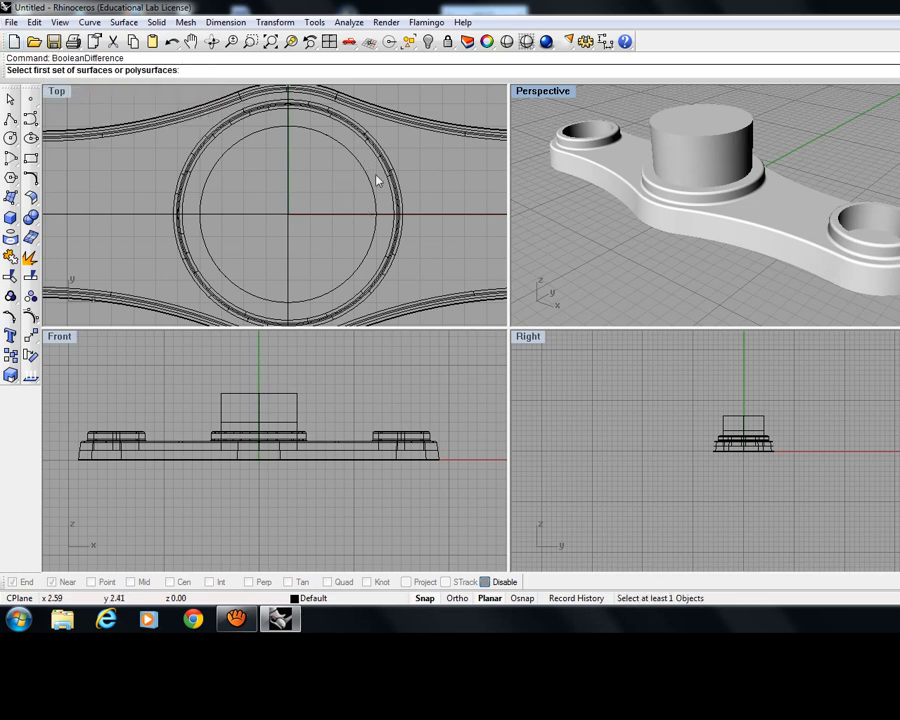
click(444, 133)
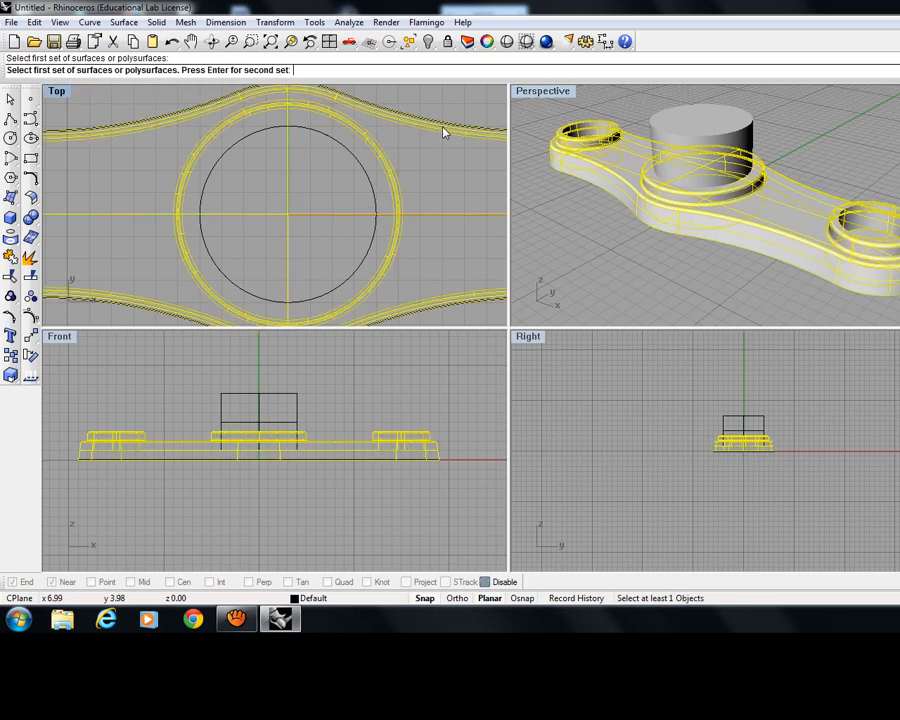
key(Return)
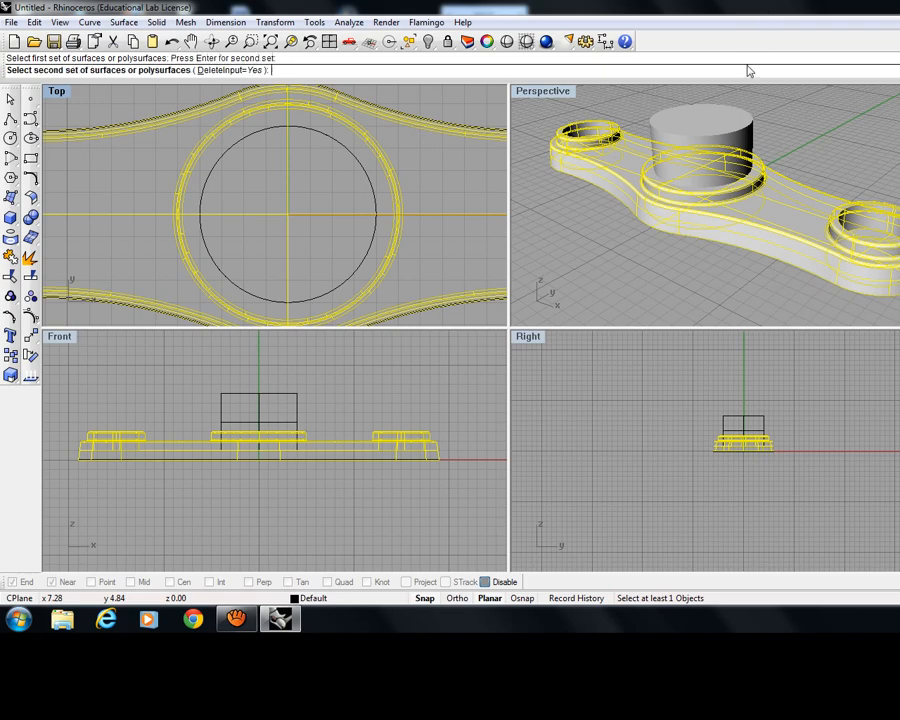
click(752, 122)
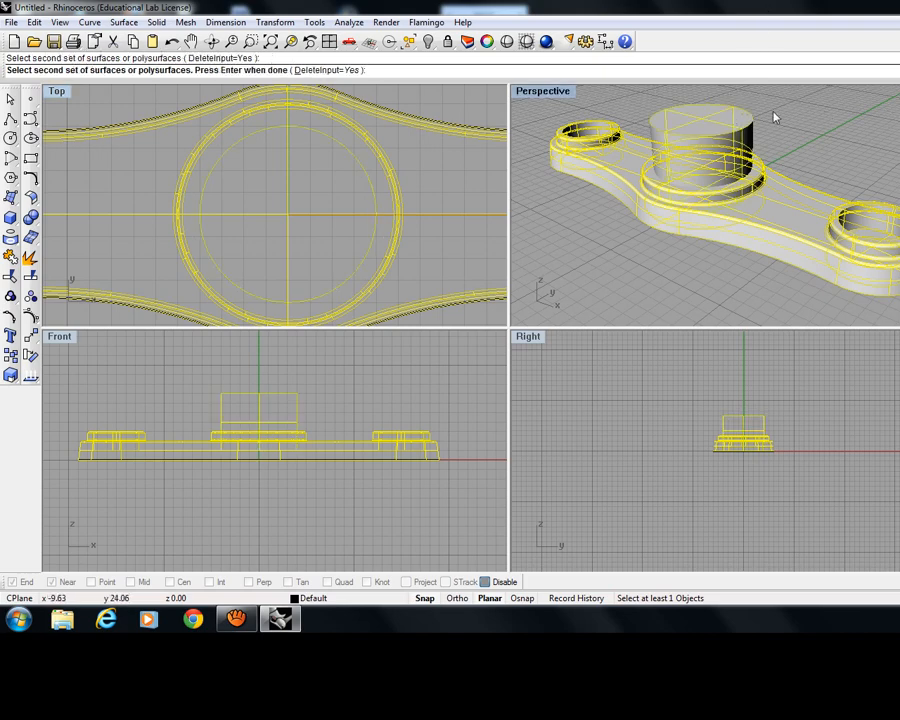
key(Return)
Examine the central recess in a maximized Perspective view, restore the four-view layout, and check the link's profile in the Front view.
mouse_move(643, 297)
right_down()
mouse_move(743, 283)
mouse_move(653, 120)
mouse_move(620, 200)
mouse_move(700, 170)
mouse_move(687, 263)
mouse_move(815, 290)
mouse_move(640, 298)
right_up()
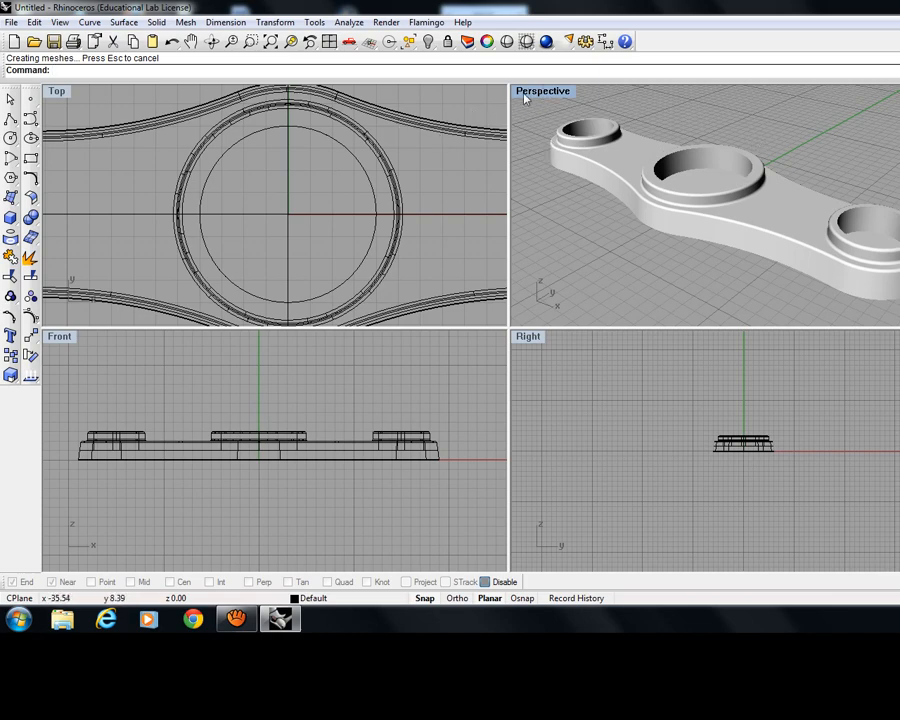
double_click(524, 94)
mouse_move(422, 446)
right_down()
mouse_move(436, 410)
mouse_move(409, 443)
mouse_move(388, 434)
right_up()
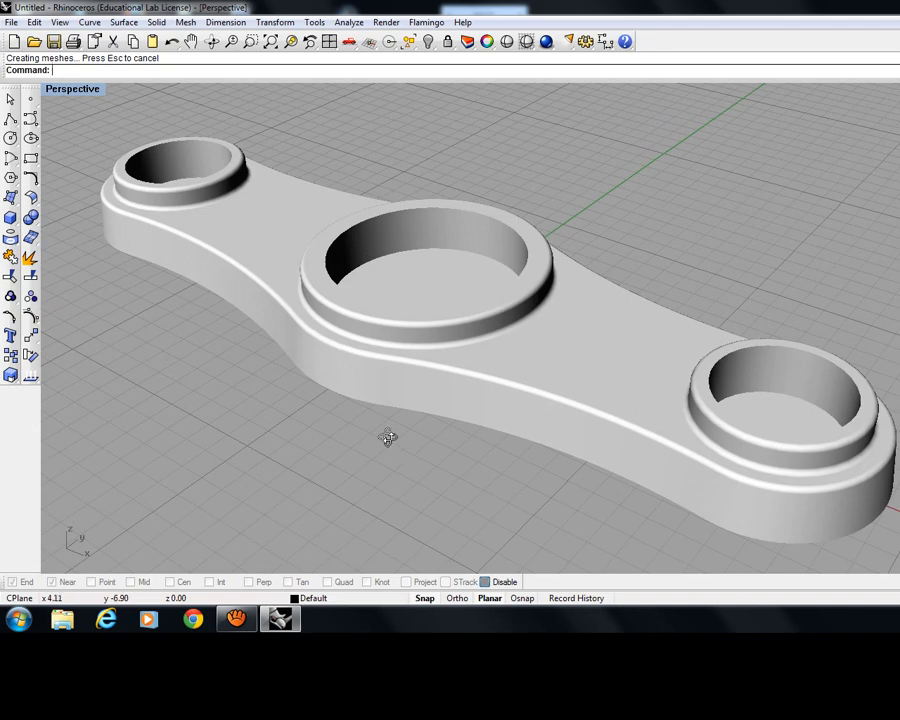
double_click(55, 94)
scroll(263, 240, down, 5)
scroll(211, 394, down, 5)
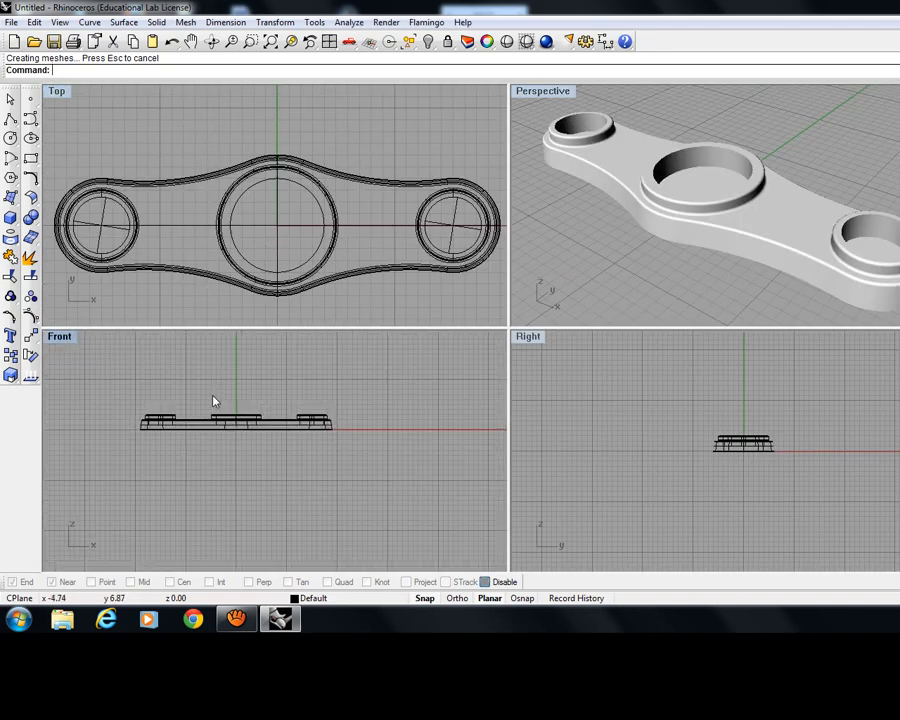
right_drag(213, 400, 257, 470)
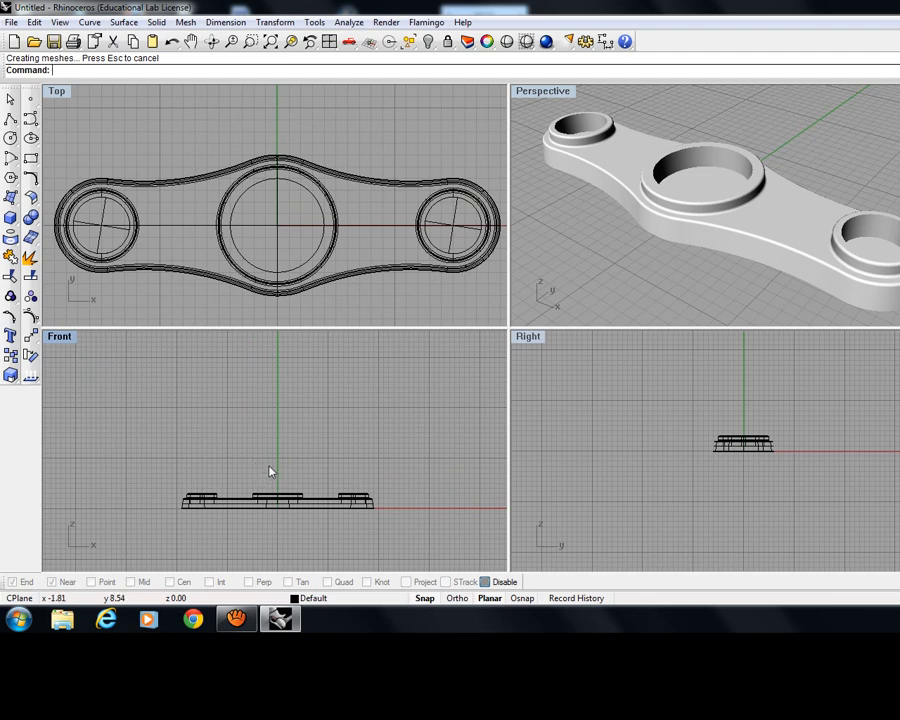
right_drag(270, 470, 244, 410)
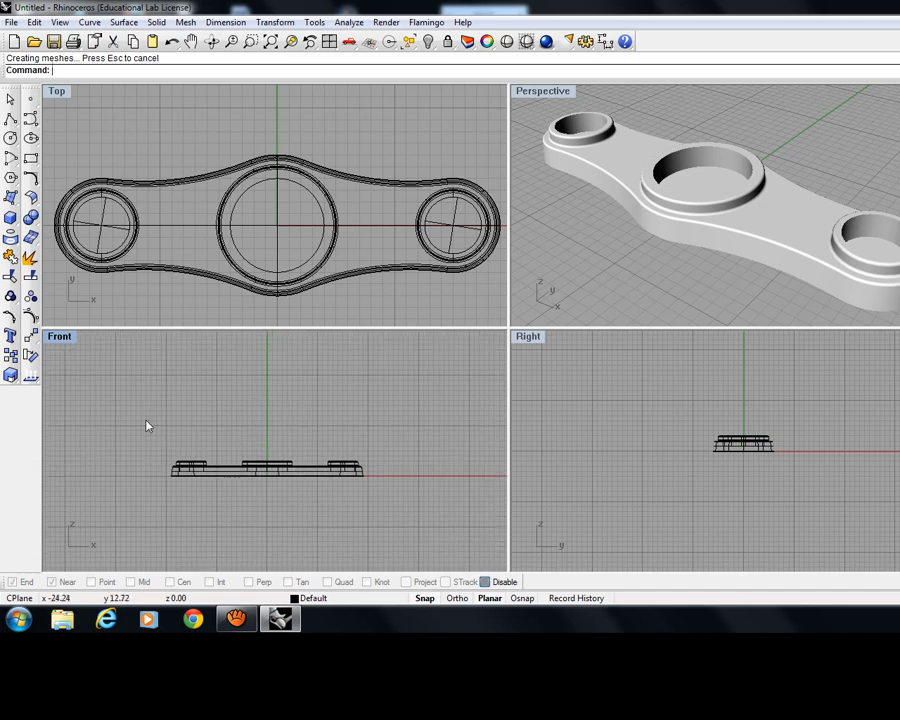
scroll(120, 380, up, 1)
double_click(60, 338)
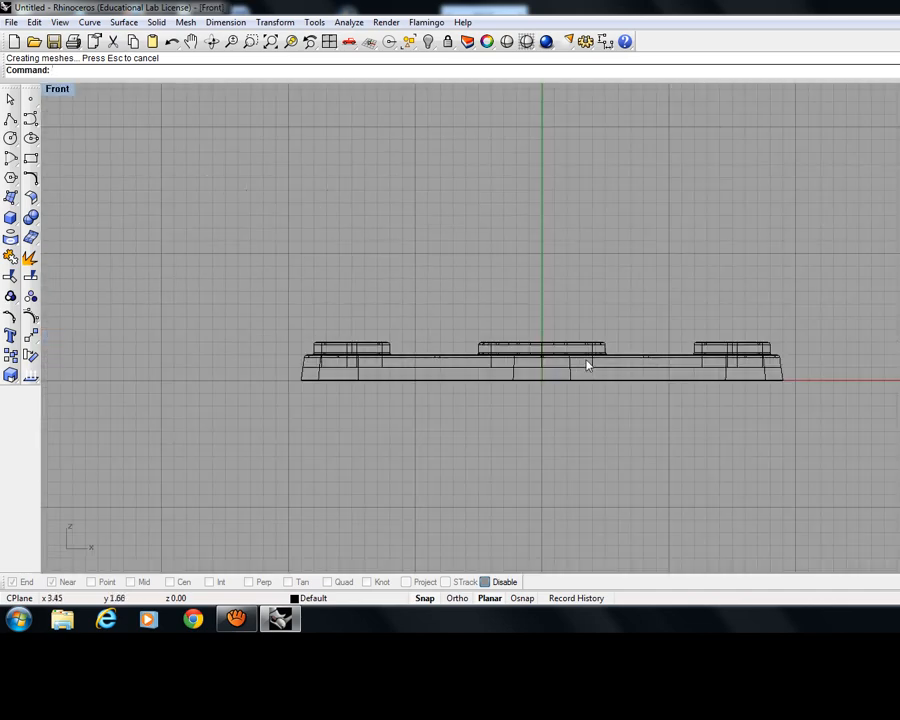
right_drag(486, 293, 434, 301)
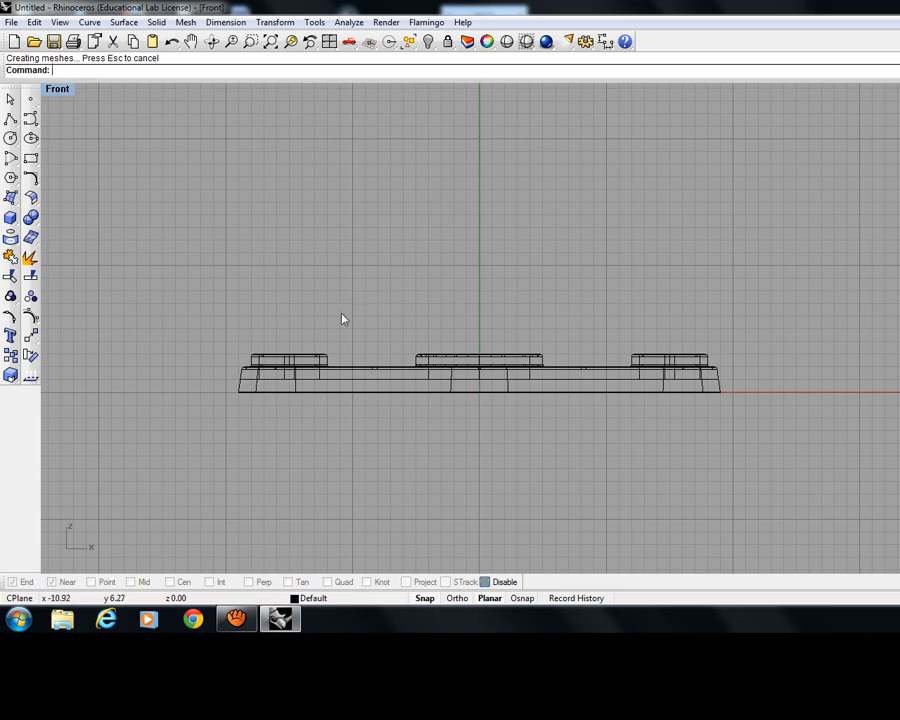
scroll(306, 322, up, 4)
right_drag(355, 352, 287, 302)
scroll(287, 302, down, 2)
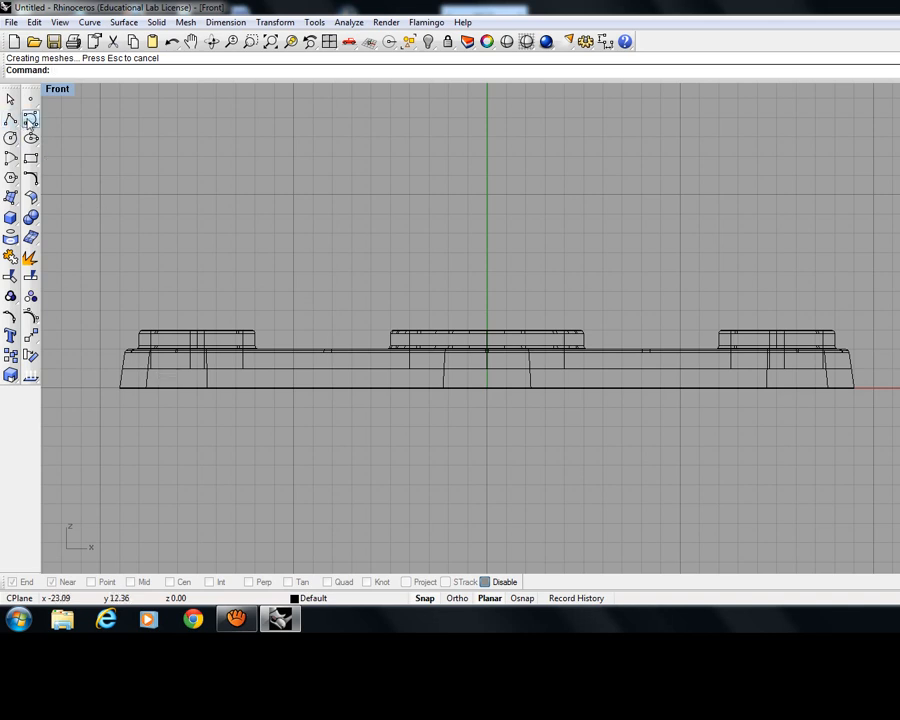
click(10, 120)
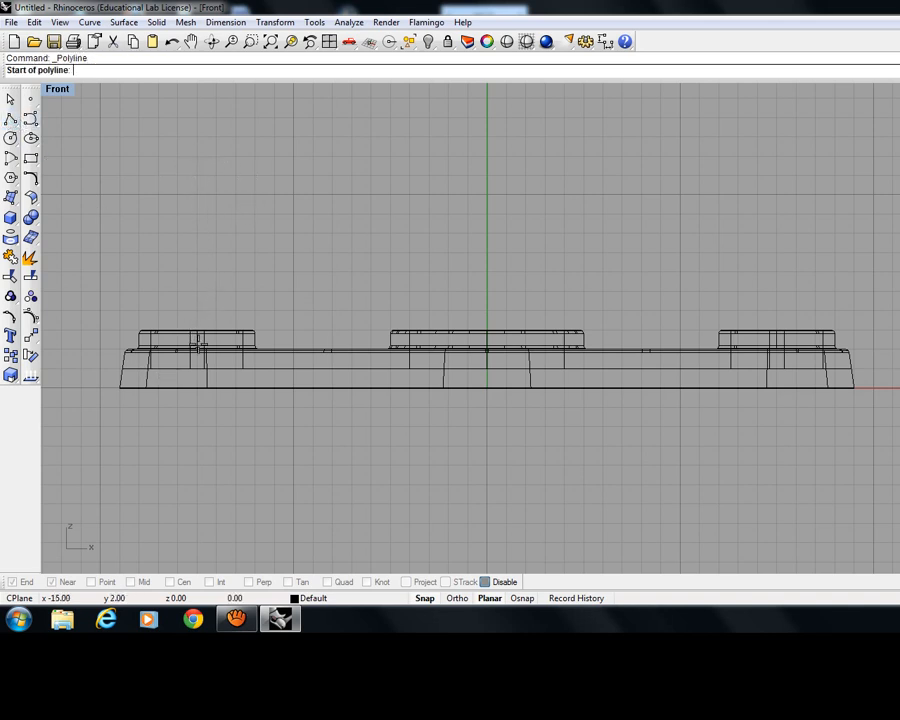
click(197, 177)
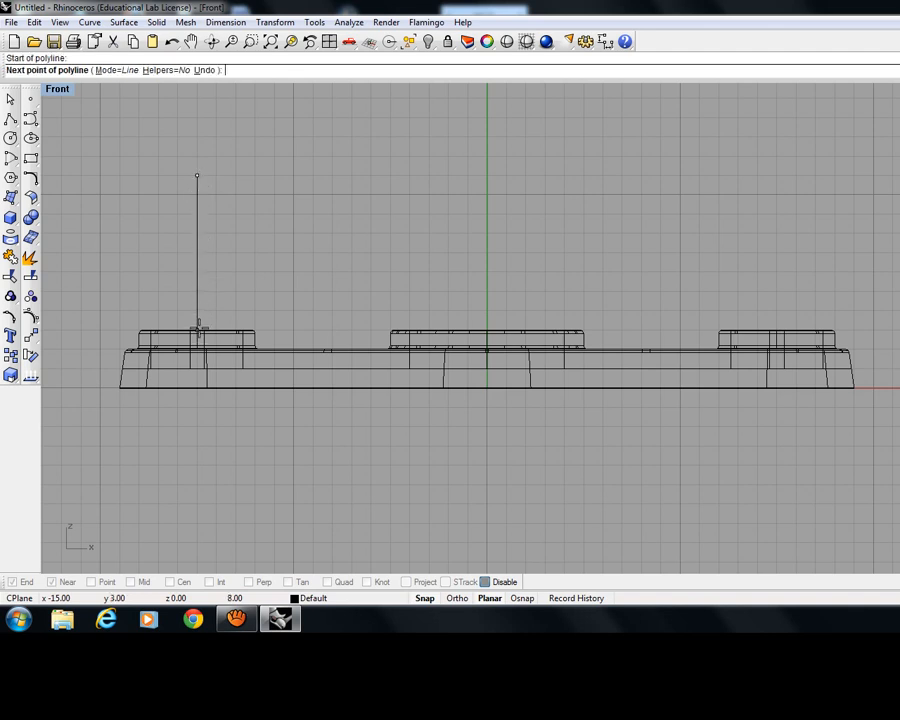
scroll(196, 312, down, 7)
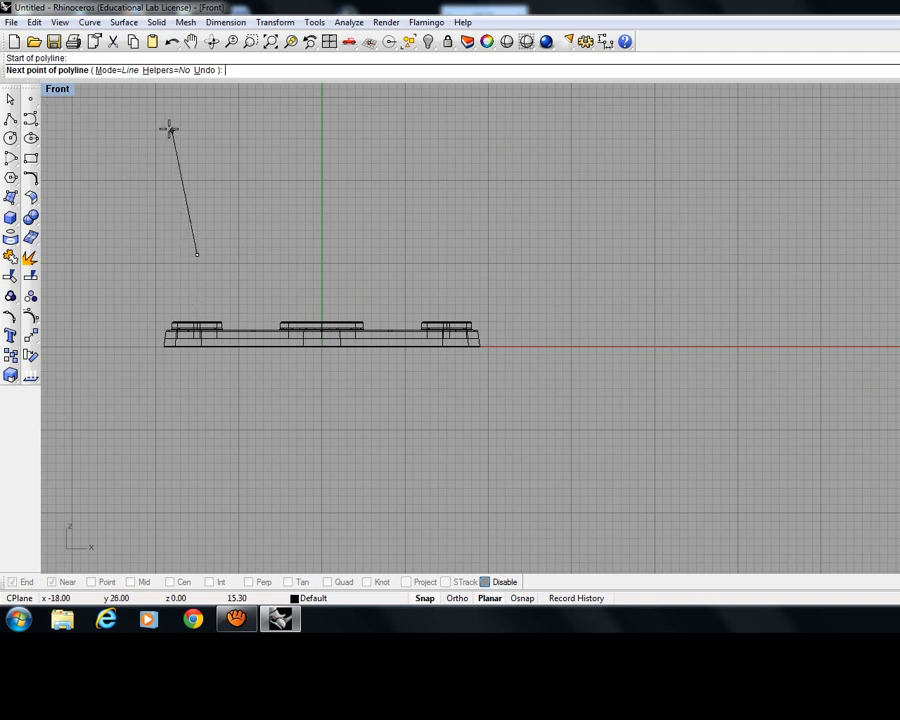
key(Escape)
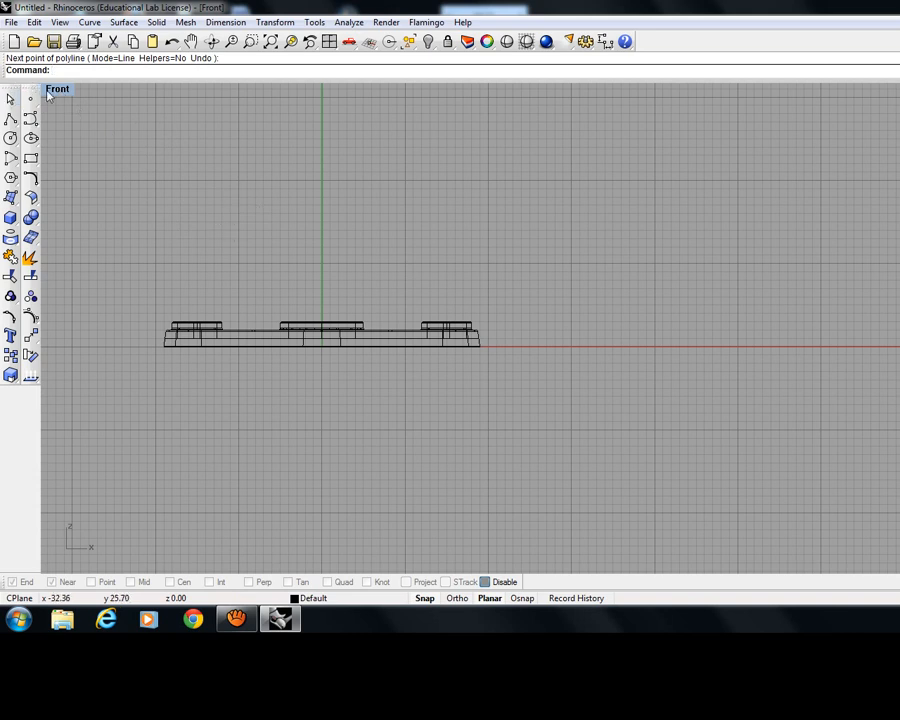
key(Return)
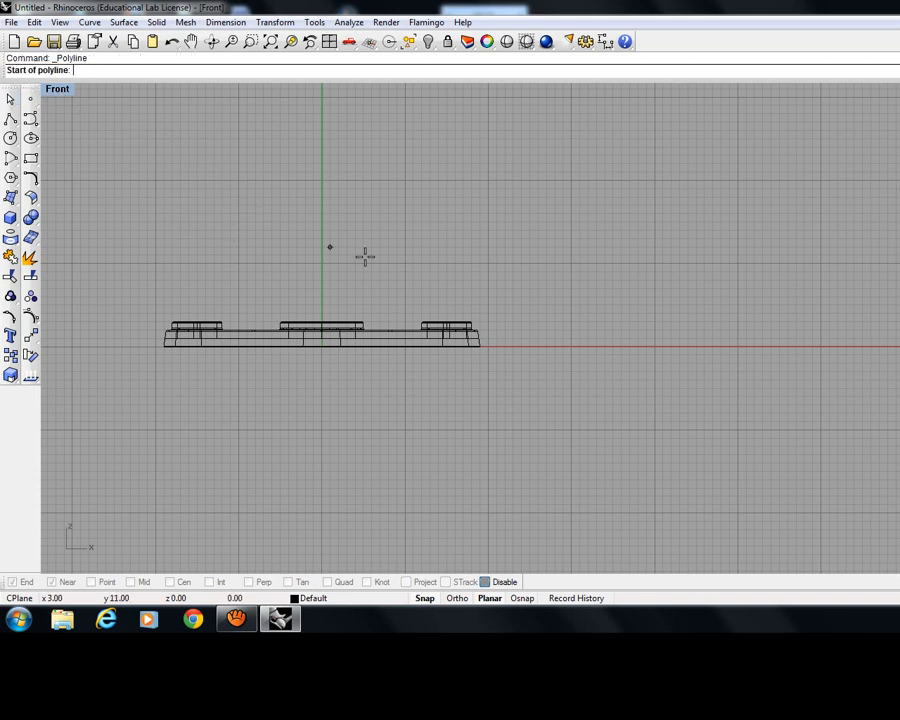
click(12, 100)
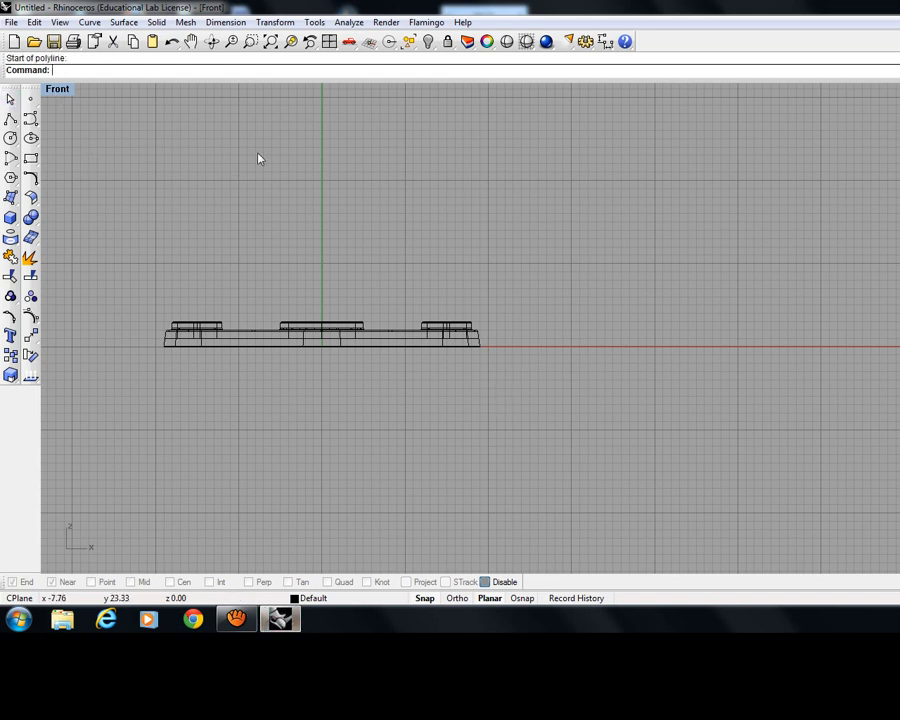
right_drag(232, 239, 394, 229)
click(65, 88)
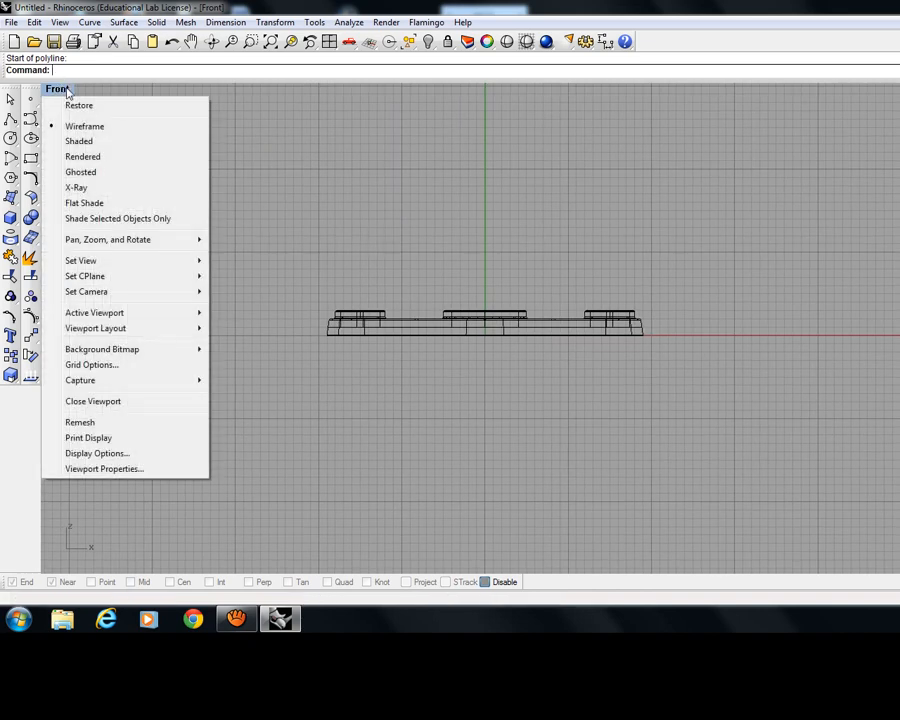
click(67, 105)
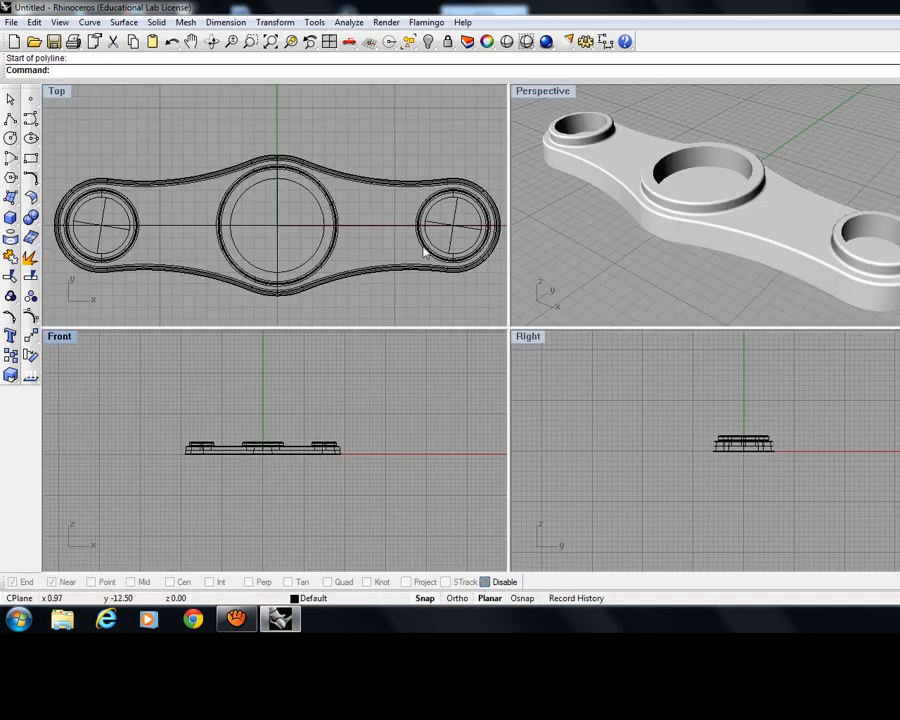
Re-enable object snaps and draw a vertical 8-unit polyline in the Front view from -15,11 down to -15,3 above the left end cylinder.
right_drag(390, 288, 393, 259)
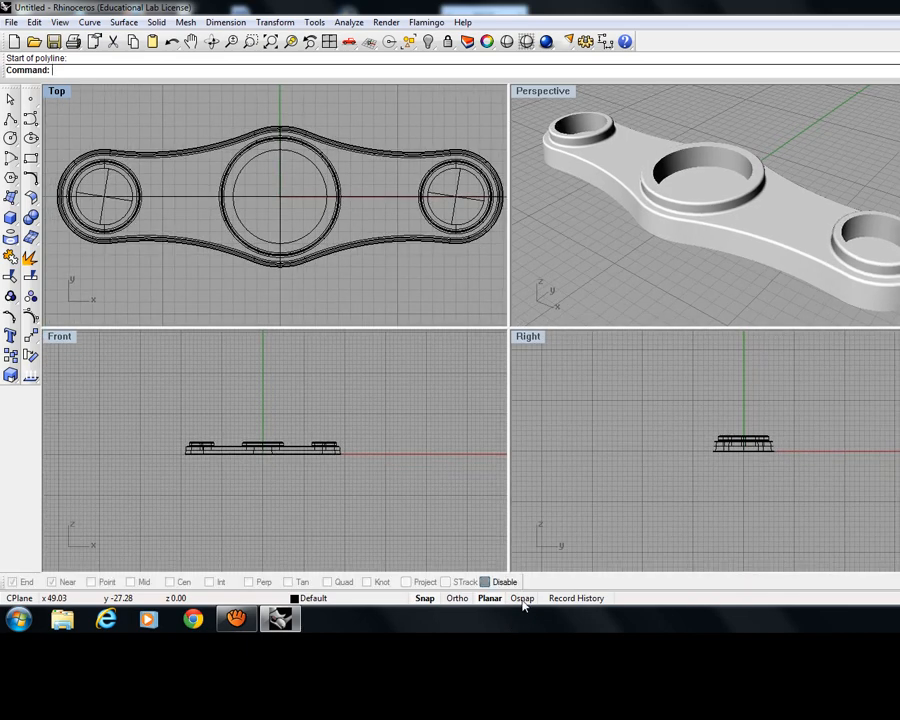
click(484, 583)
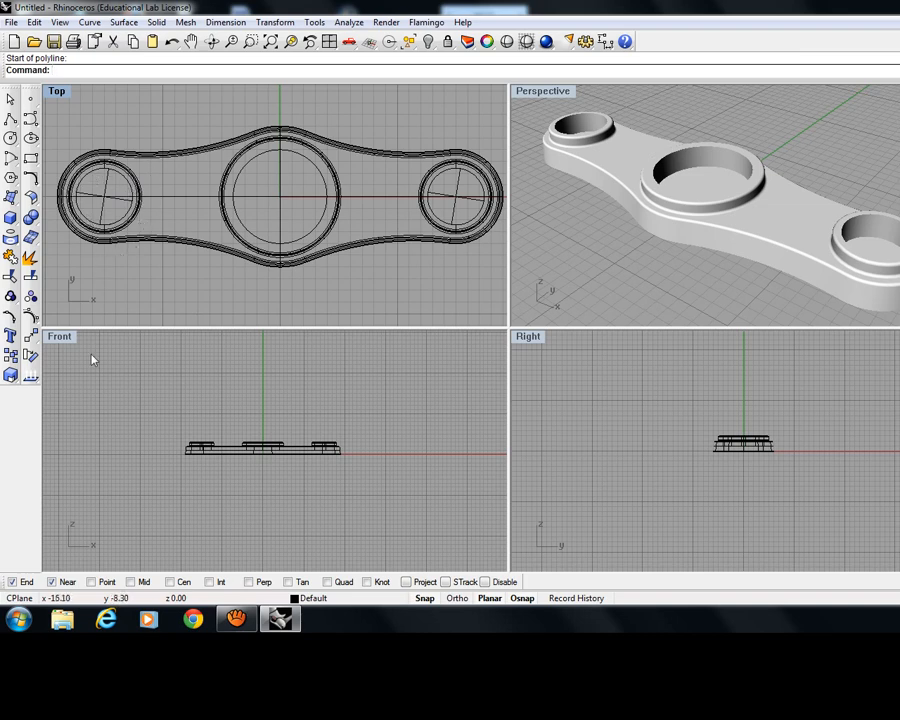
click(10, 118)
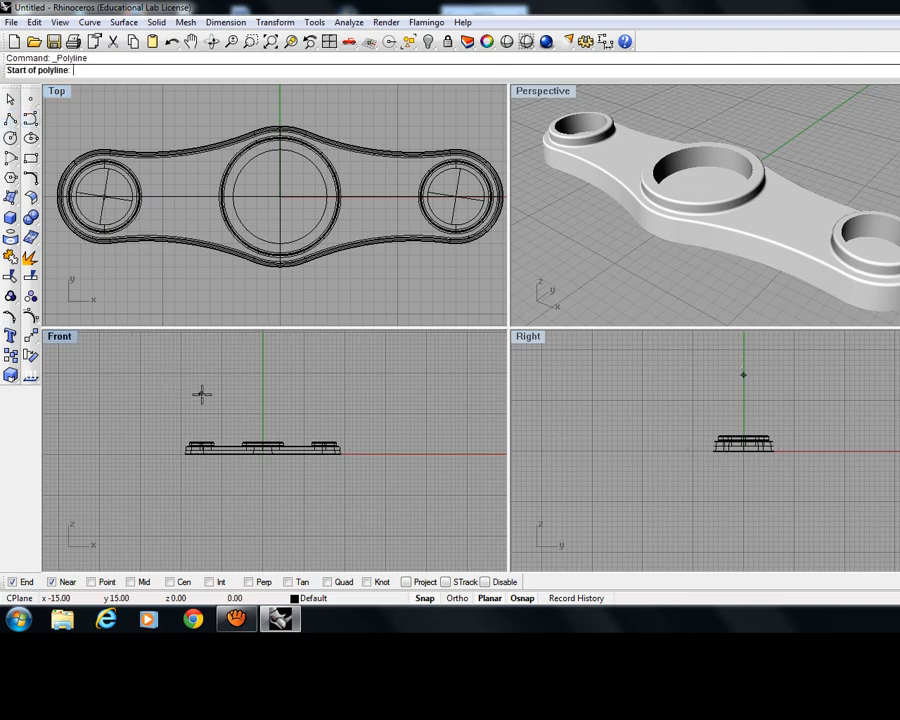
scroll(206, 440, up, 5)
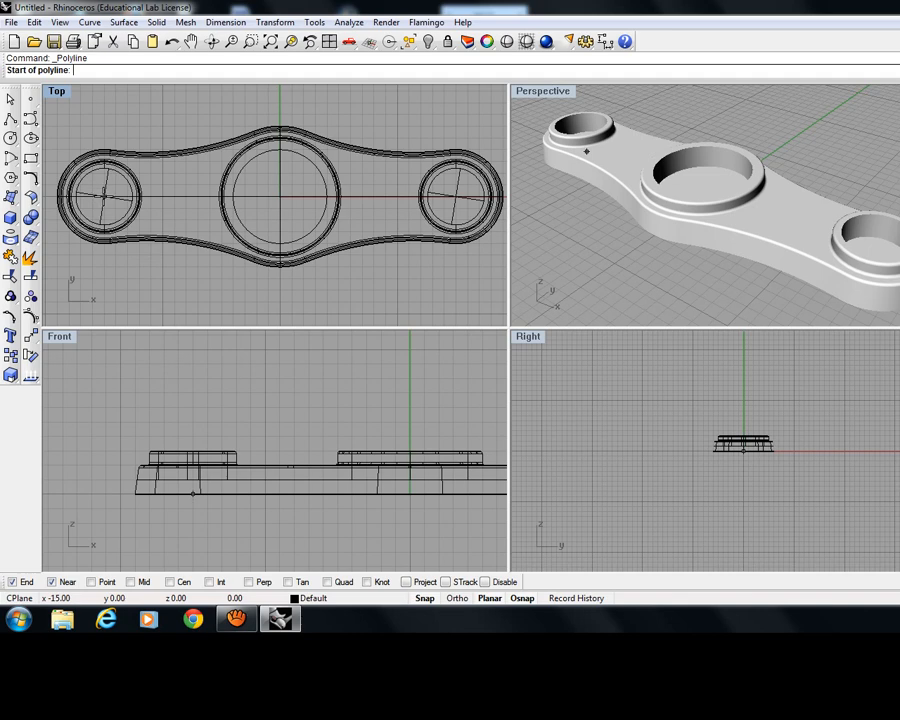
right_drag(204, 395, 185, 422)
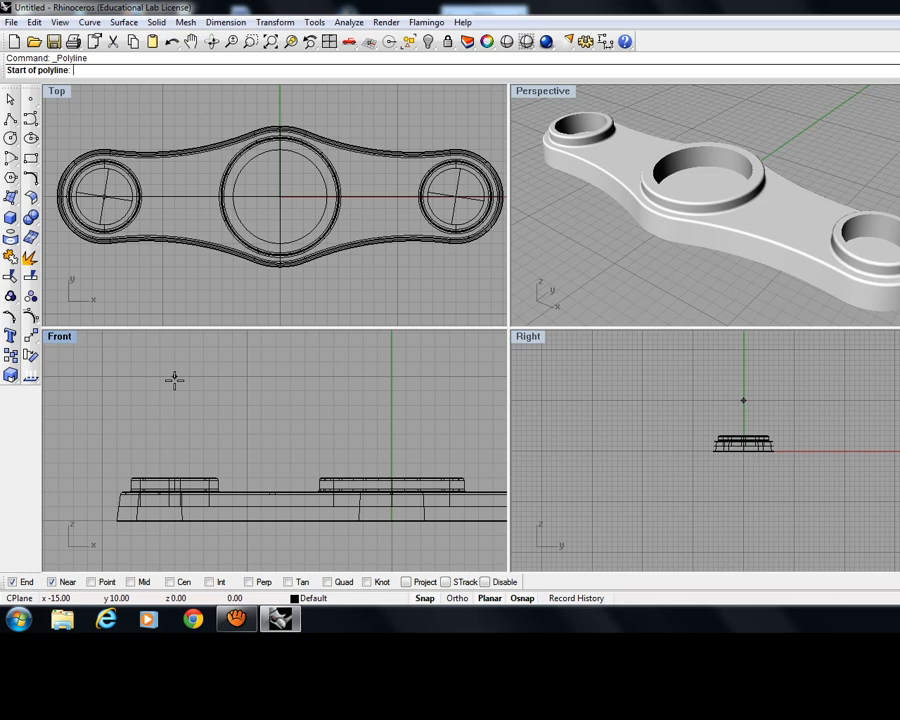
scroll(174, 380, down, 3)
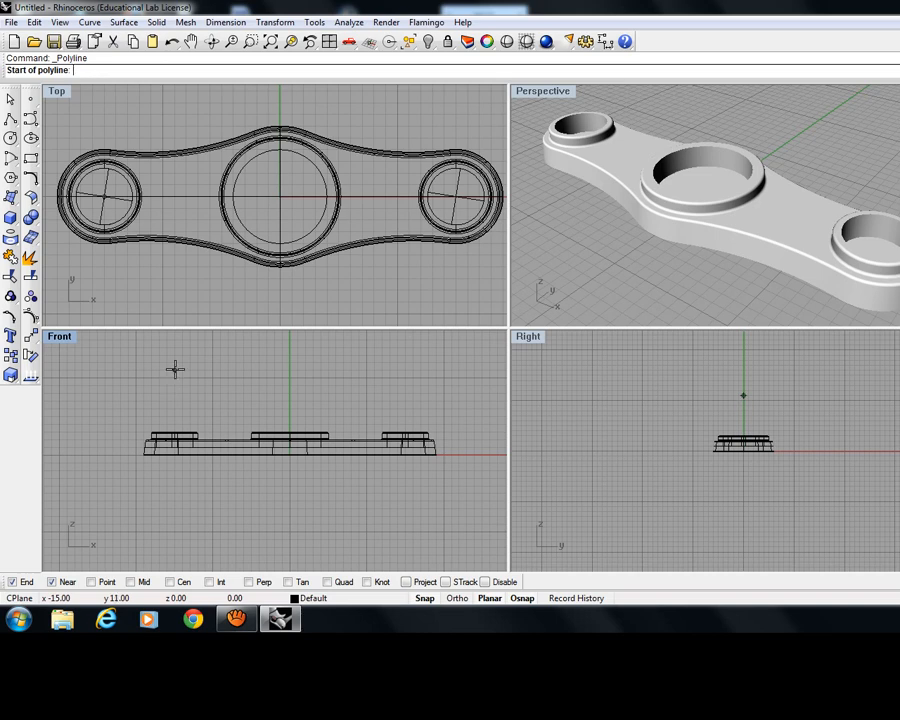
click(174, 369)
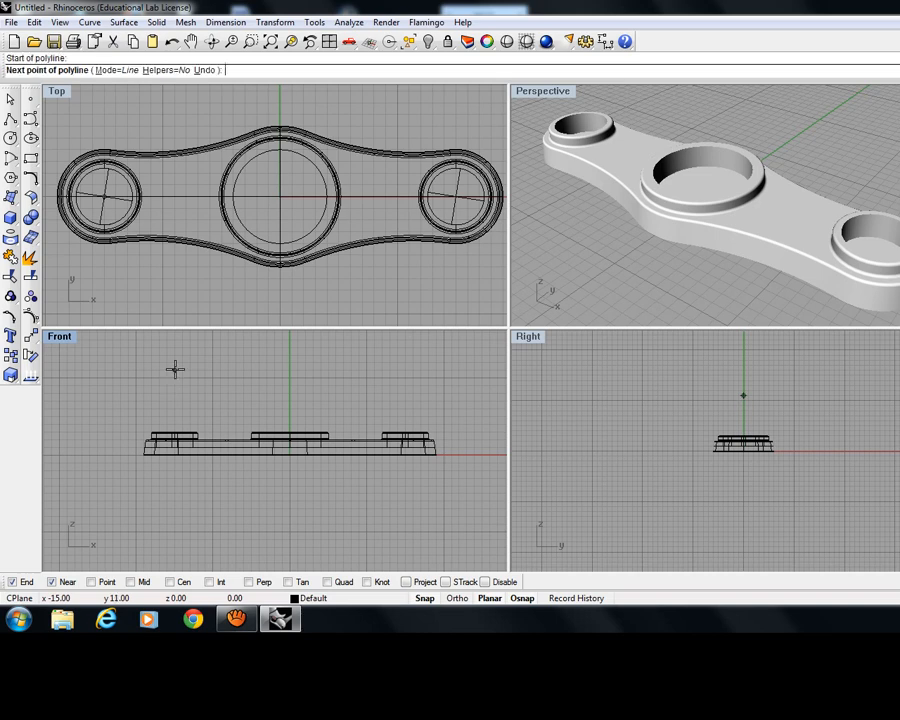
right_drag(174, 386, 184, 392)
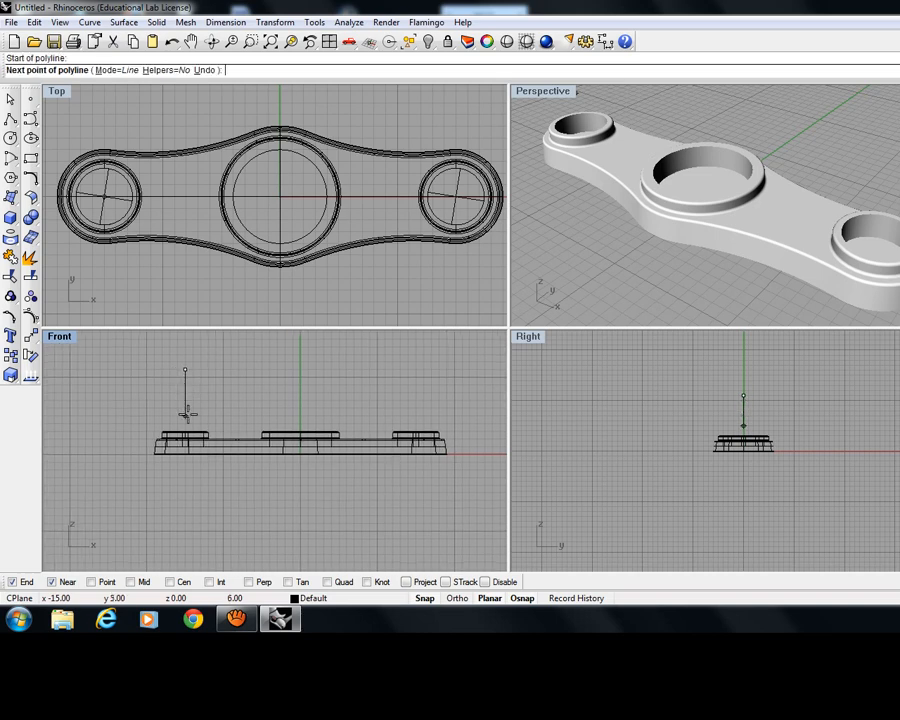
scroll(185, 434, up, 5)
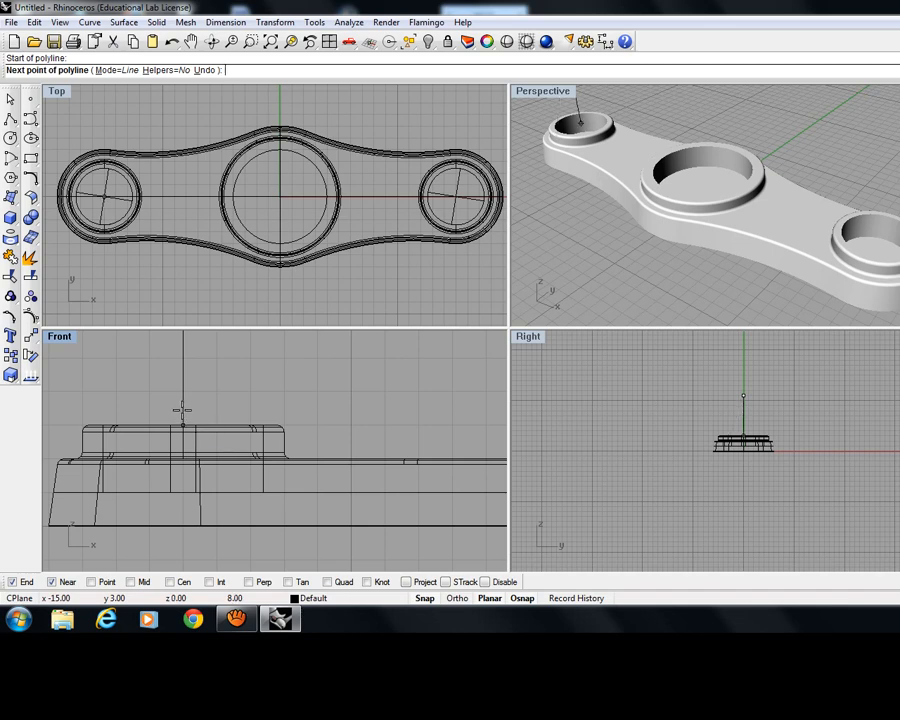
click(182, 422)
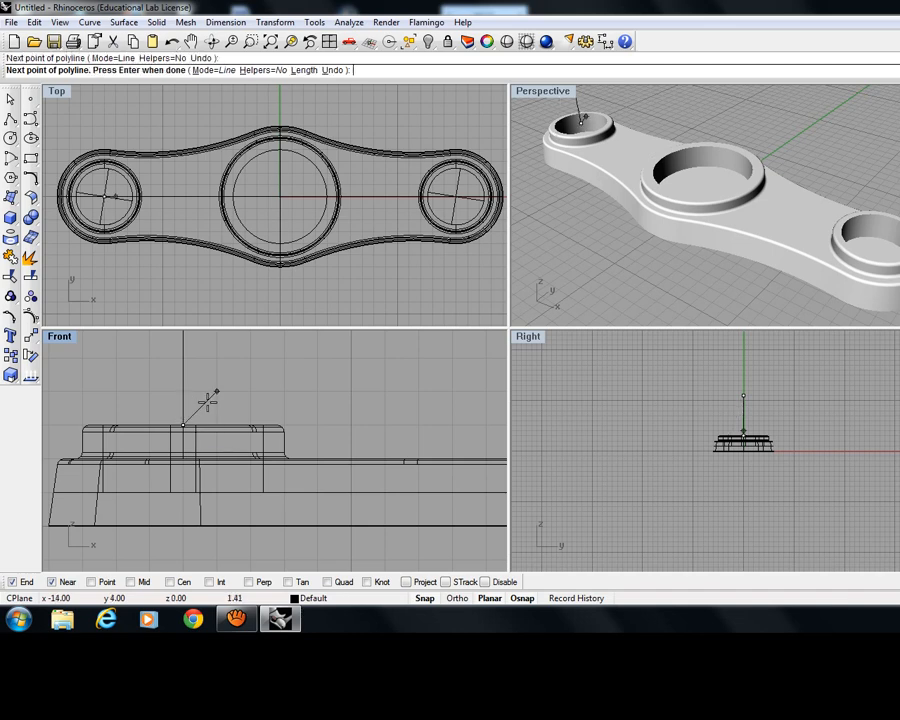
scroll(218, 402, down, 6)
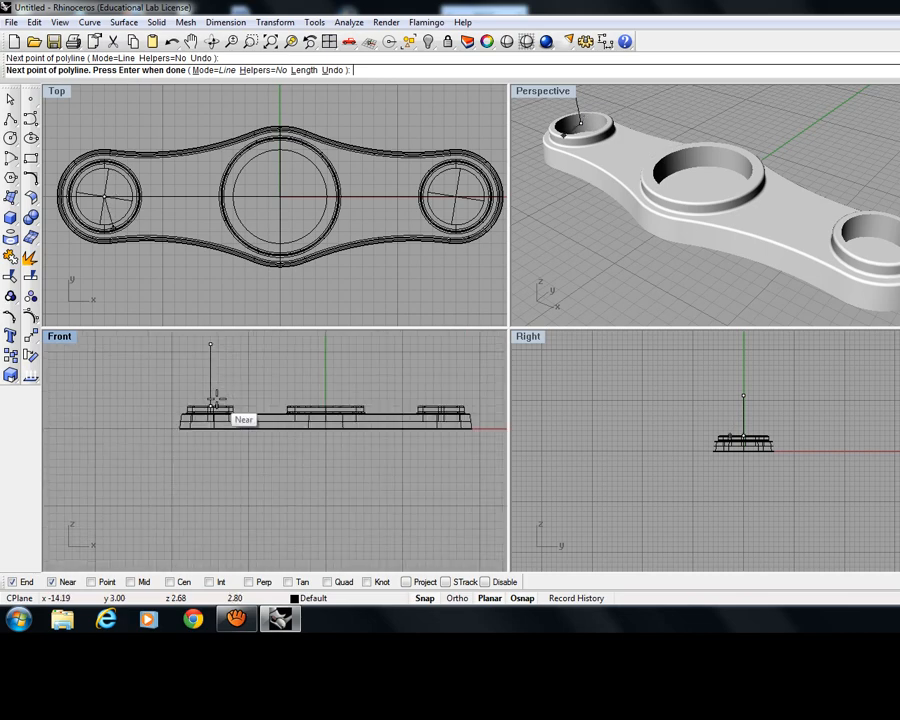
key(Return)
scroll(165, 410, up, 2)
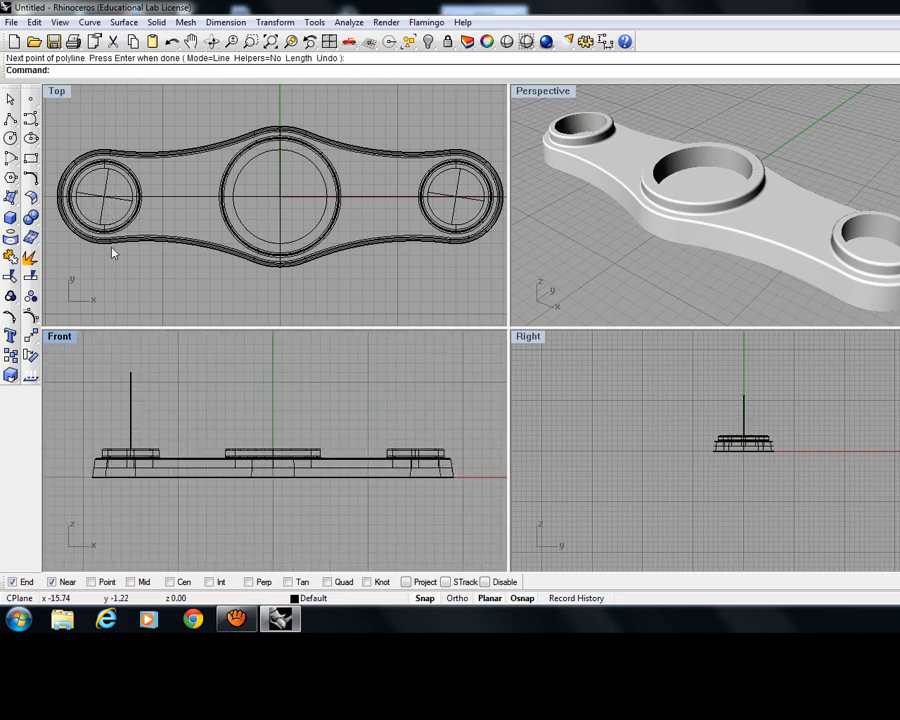
Select the vertical line and check its alignment with the centre of the left end cylinder in the Top view.
click(130, 430)
scroll(100, 199, up, 5)
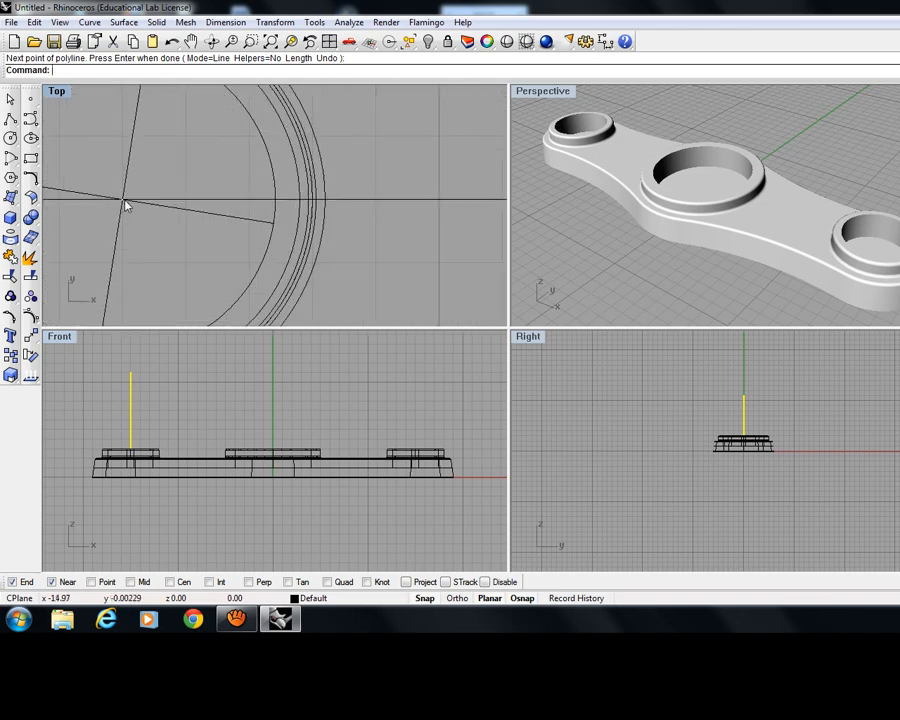
scroll(140, 240, down, 3)
scroll(146, 255, down, 5)
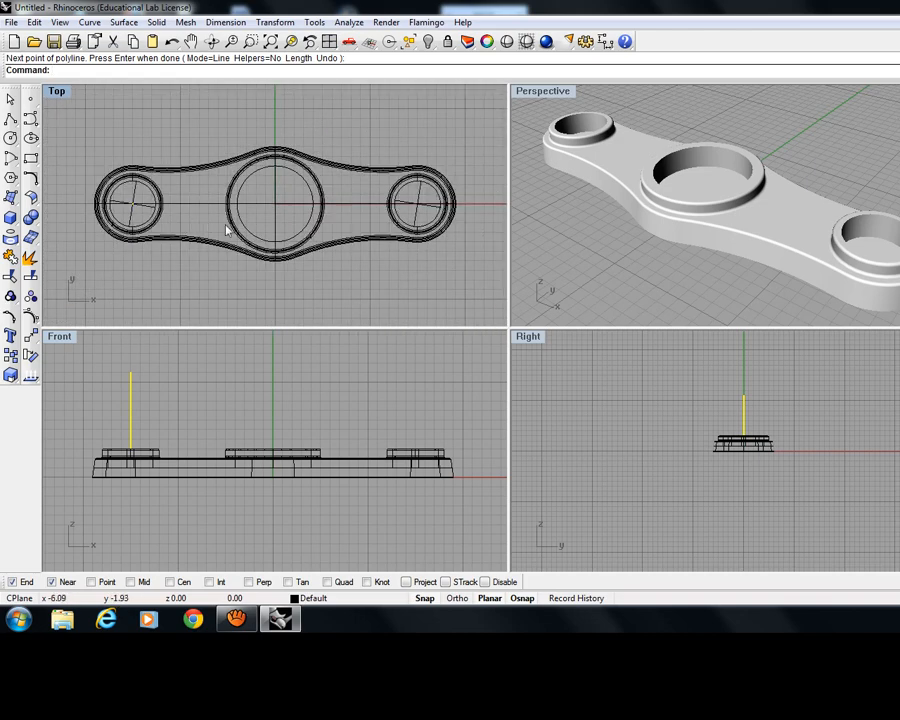
Draw a degree-3 curve in the Front view from the left cylinder's upper edge through -11,5, -11,8, -11,9 and -10,11 to the guide line's upper end.
right_drag(222, 230, 199, 239)
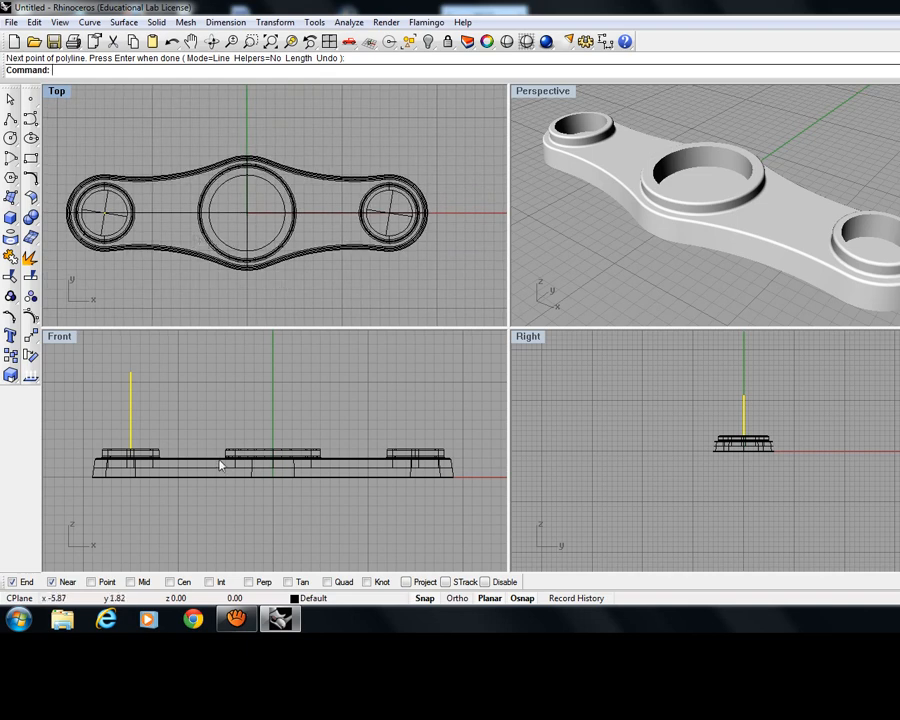
click(130, 433)
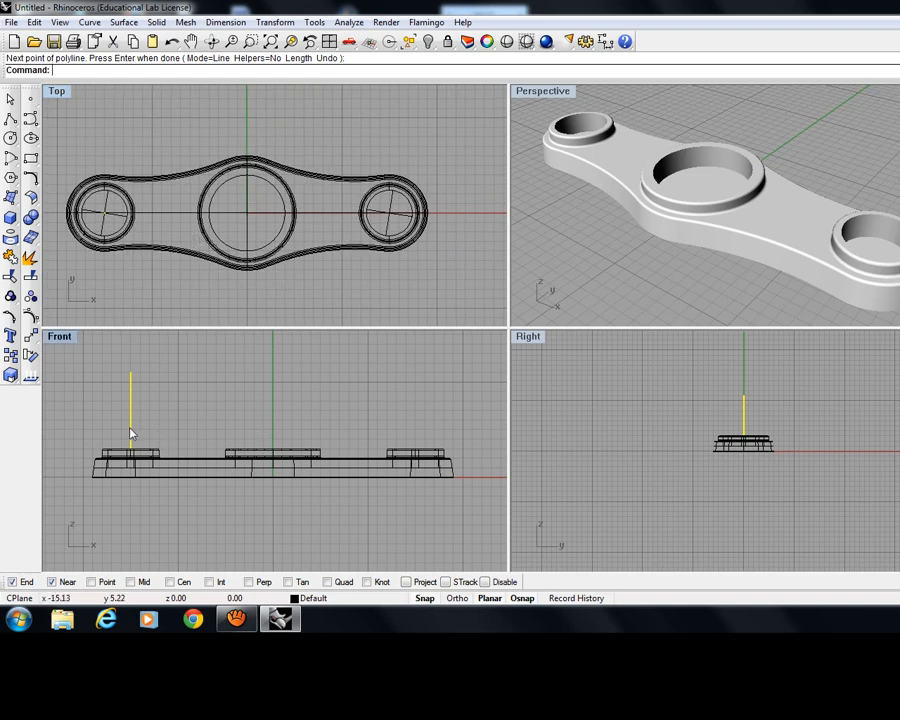
click(168, 416)
click(31, 120)
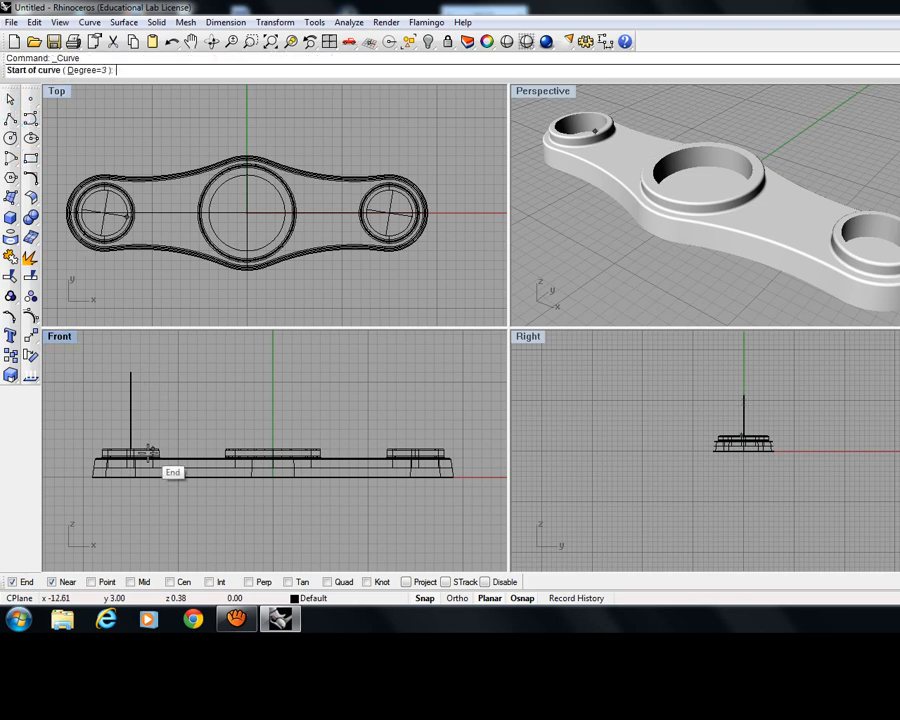
scroll(168, 470, up, 5)
right_drag(168, 473, 176, 472)
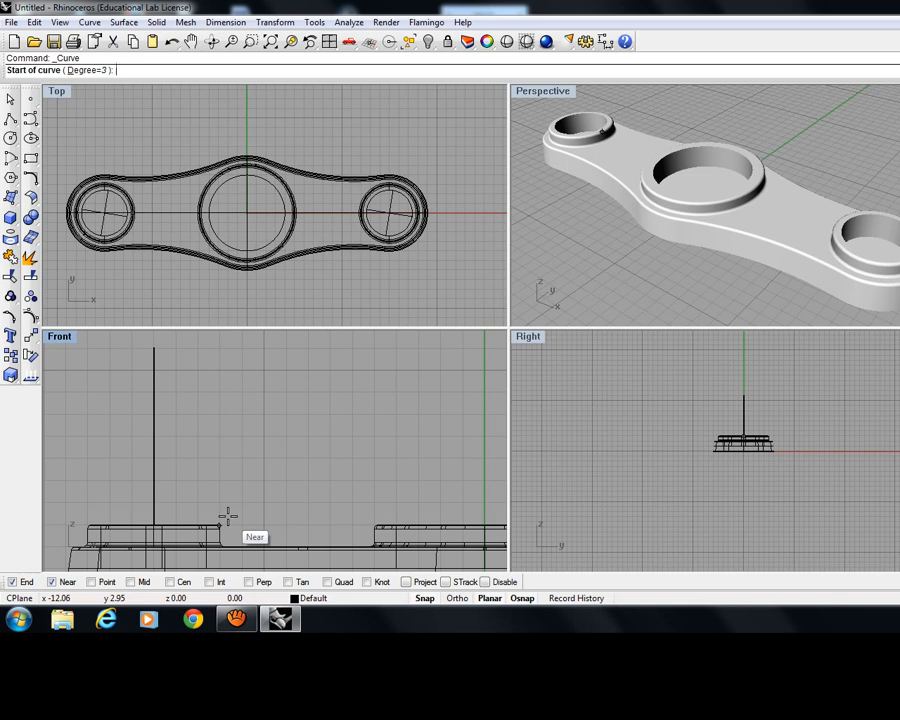
click(228, 516)
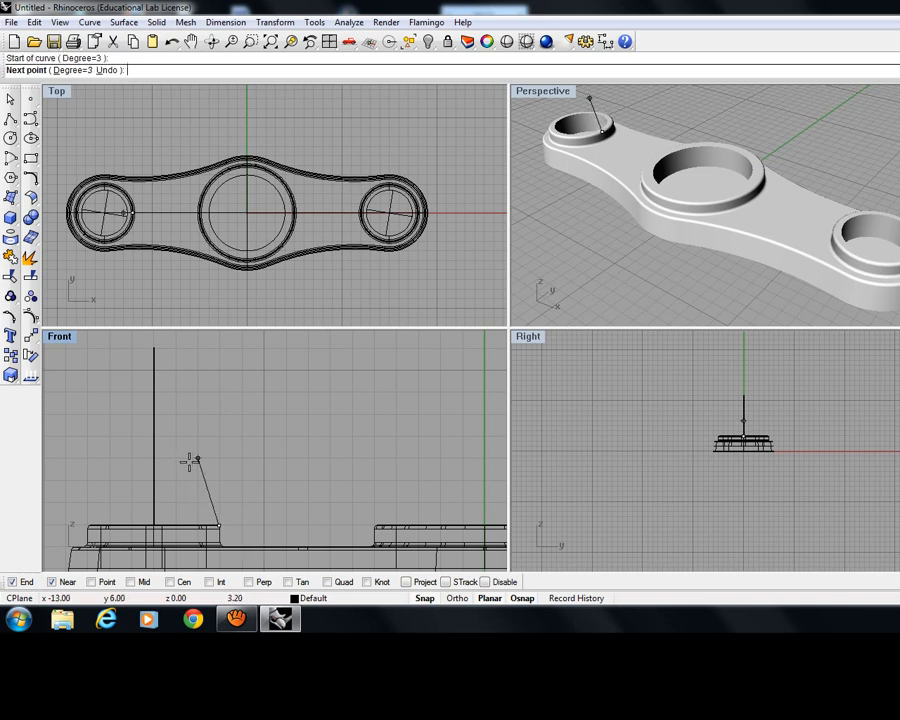
click(241, 480)
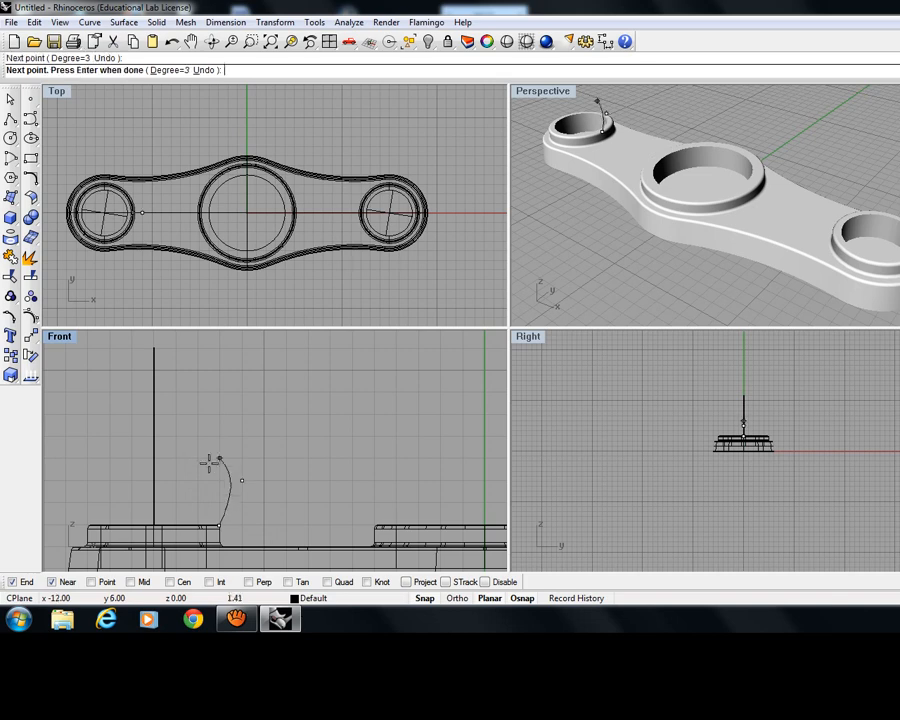
click(241, 413)
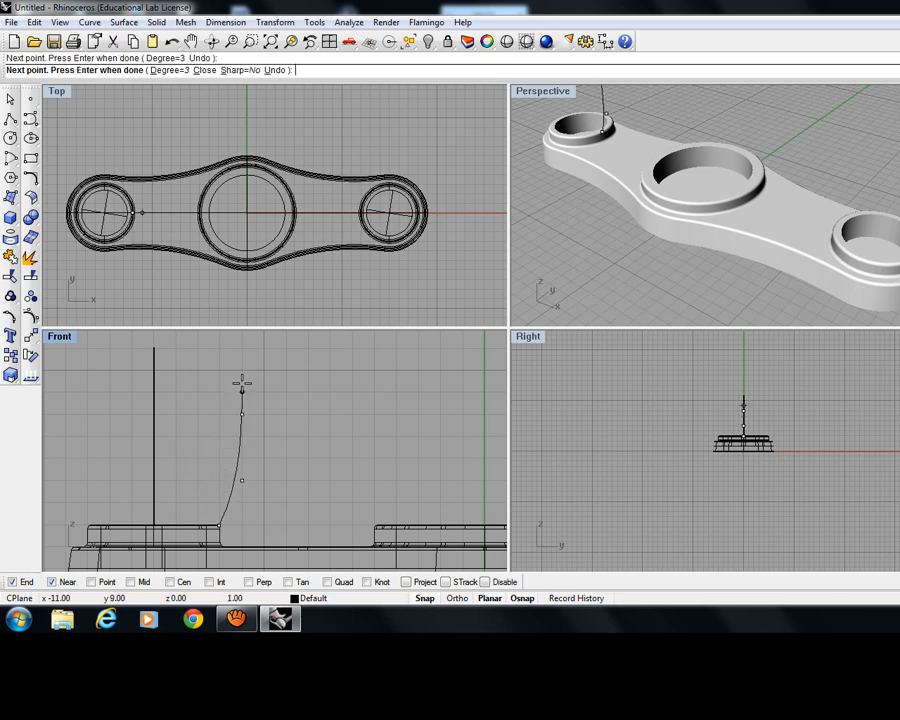
click(241, 391)
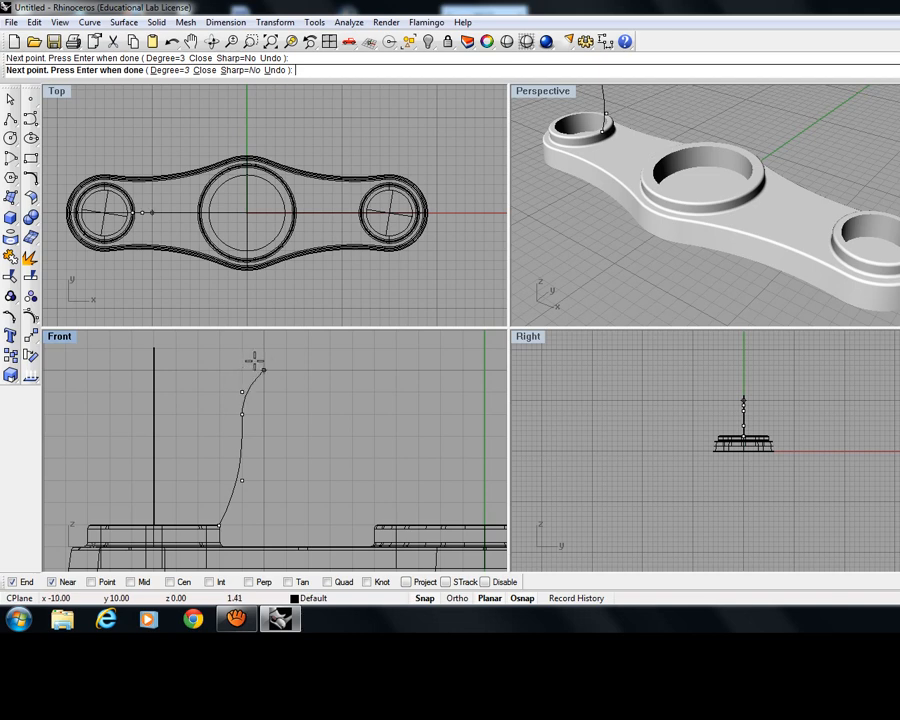
click(264, 350)
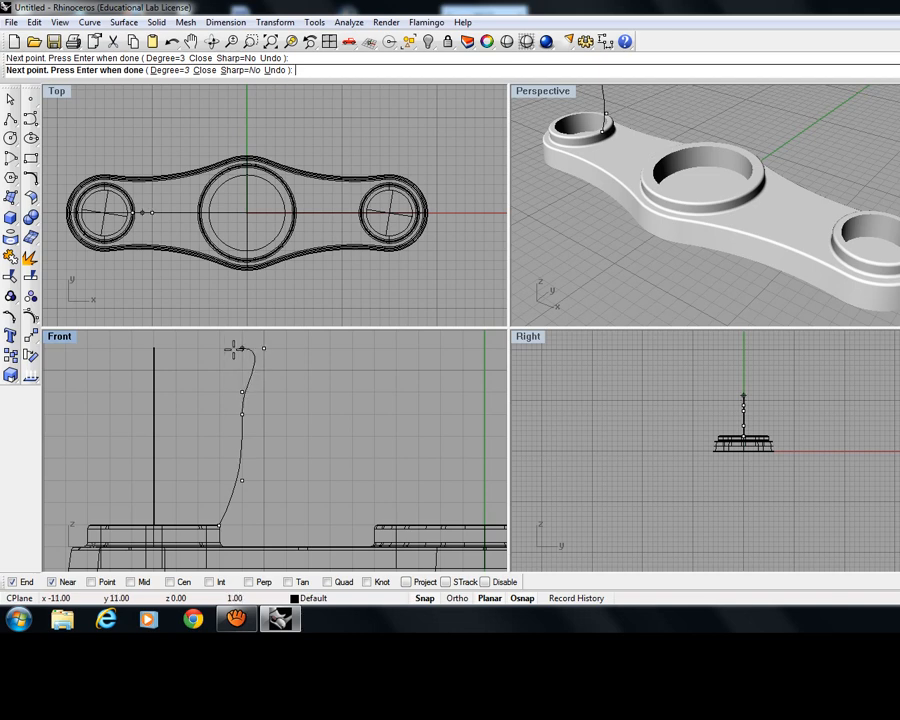
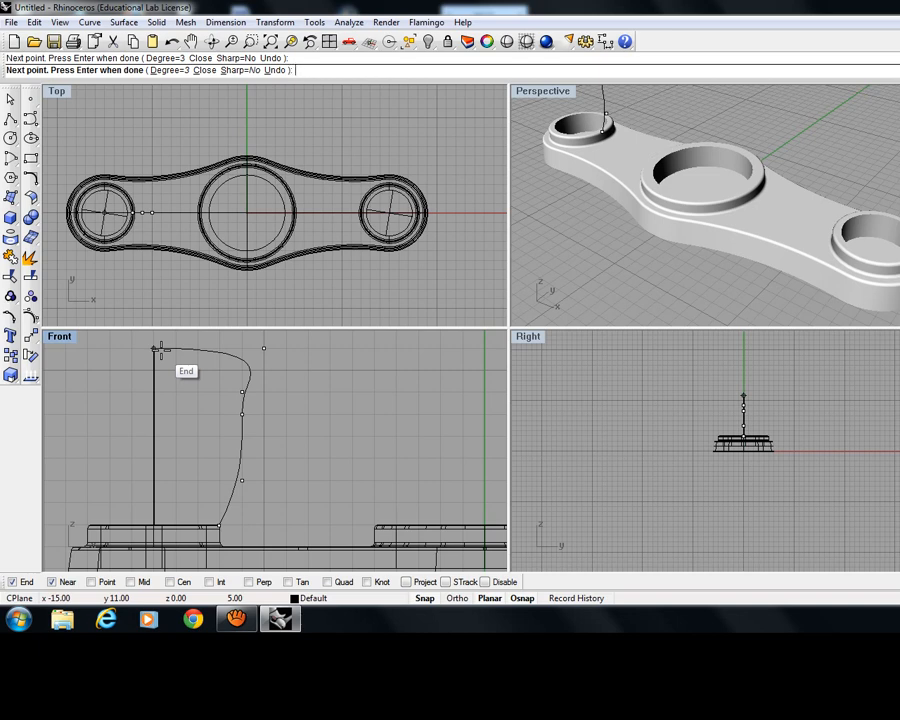
click(160, 349)
key(Return)
Examine the new profile curve in the Front view and its junction with the vertical guide line's upper end.
click(243, 431)
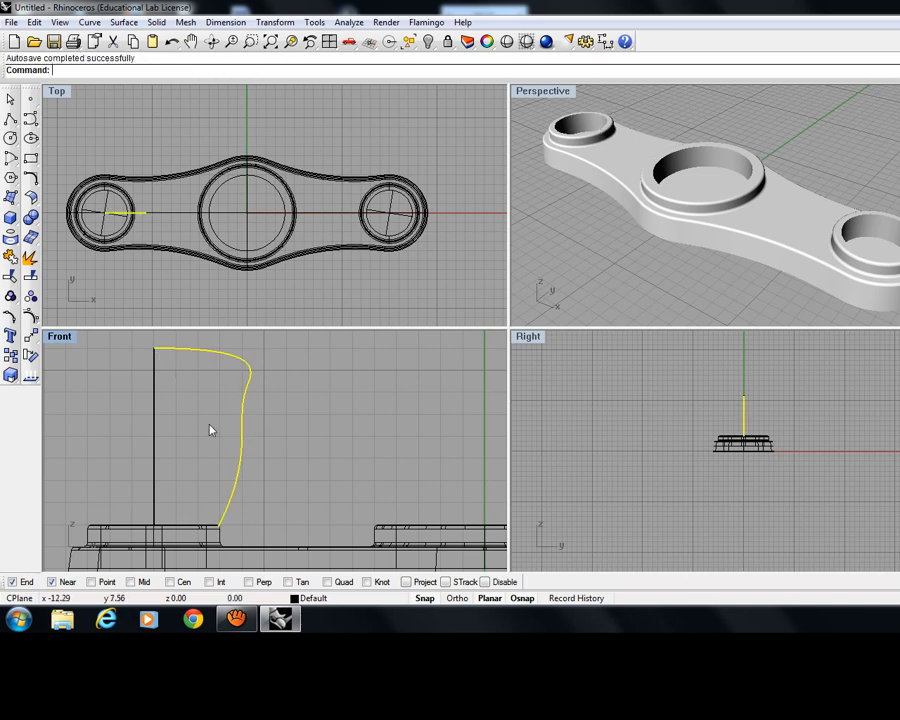
scroll(157, 354, up, 5)
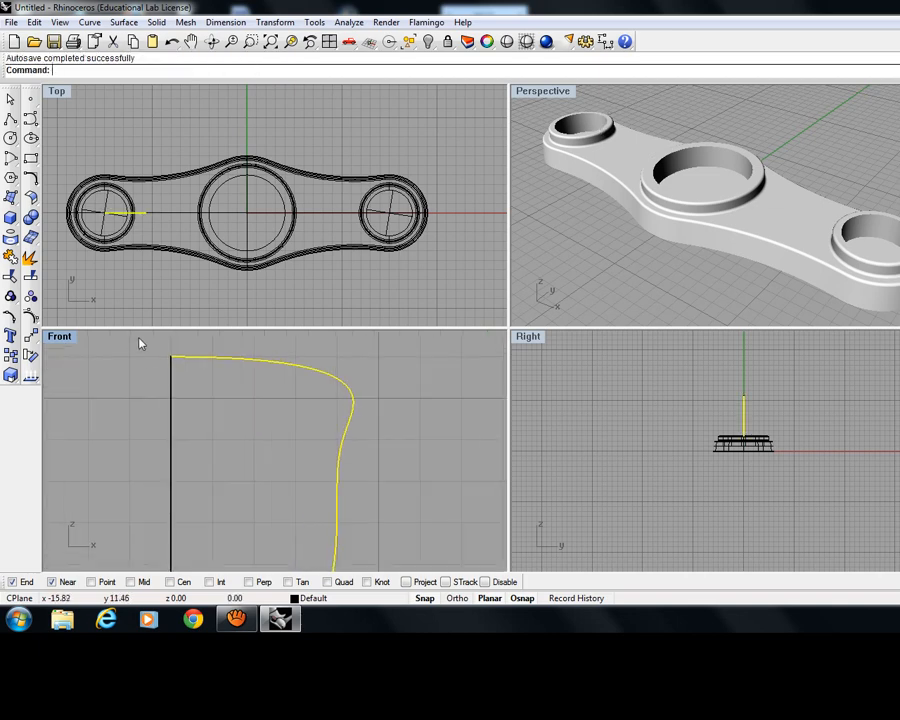
scroll(200, 440, down, 6)
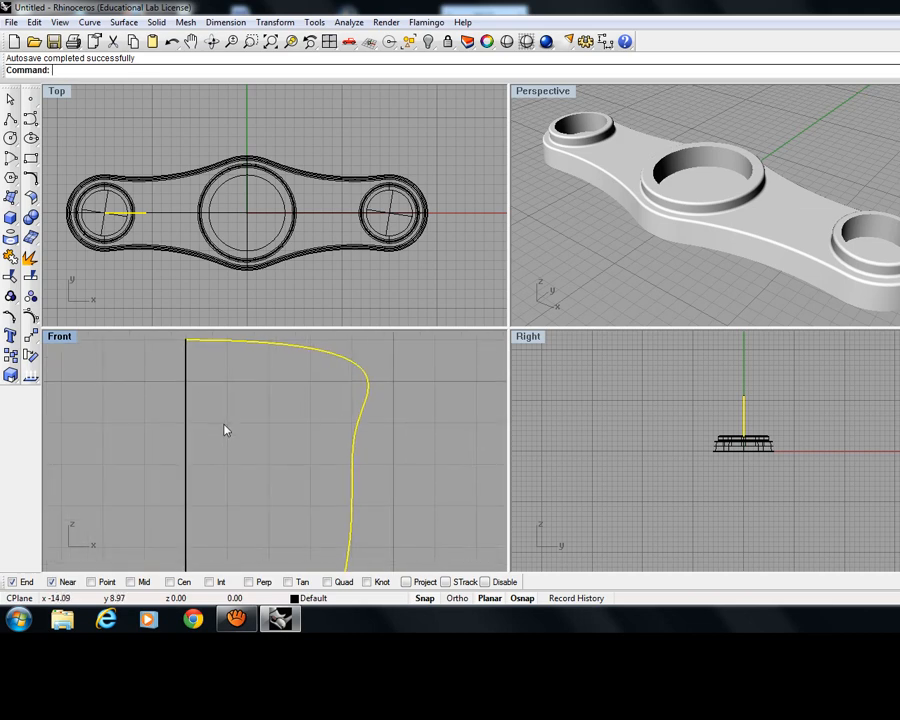
click(207, 443)
click(341, 444)
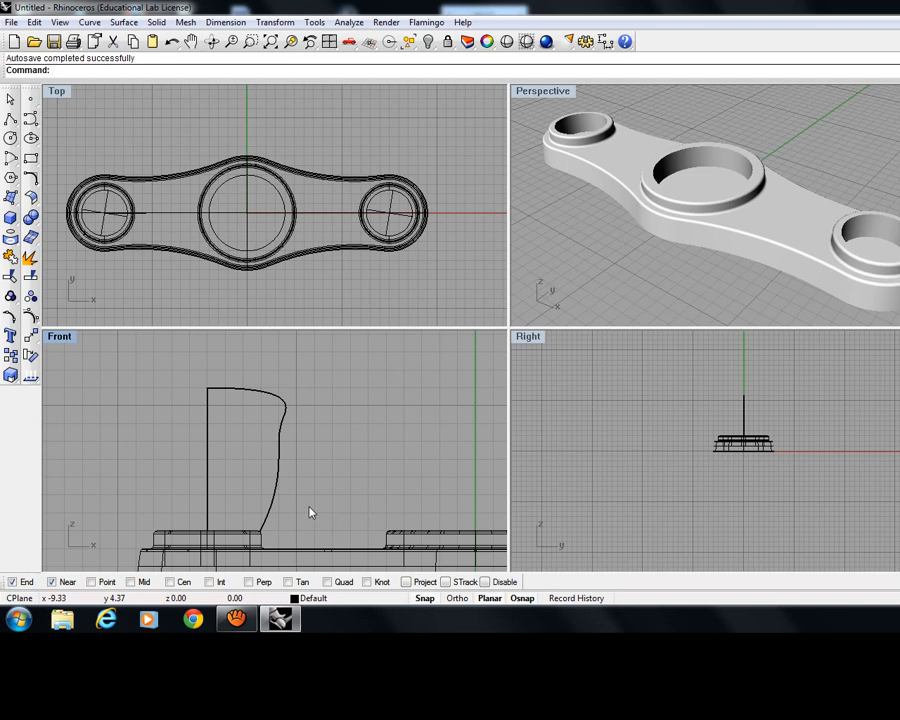
Enable Record History and revolve the profile curve around the vertical guide line from start angle 0 through 360 degrees to form a knob.
click(577, 599)
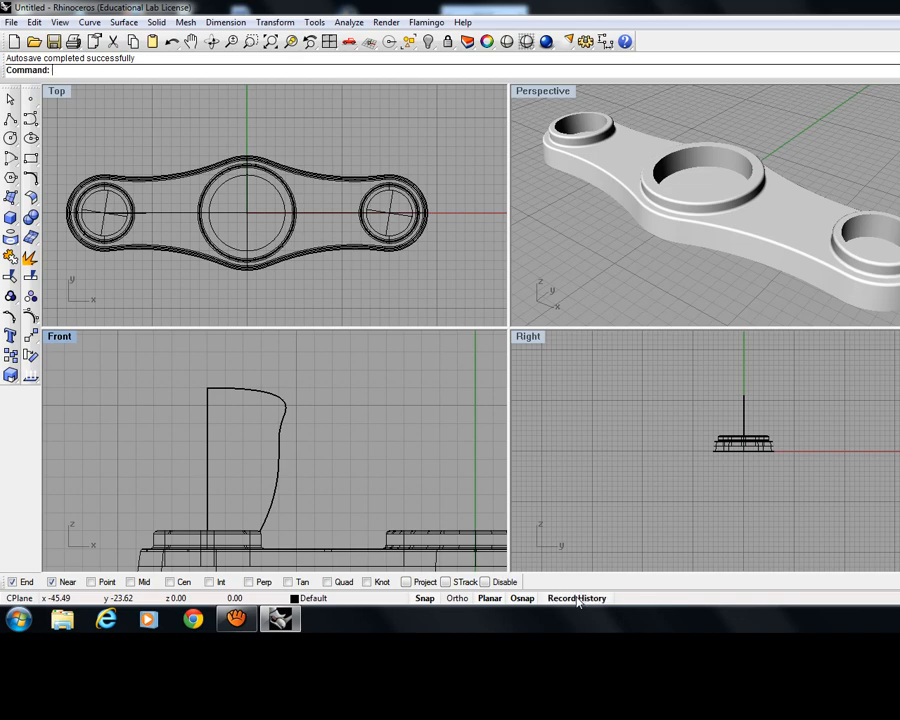
click(123, 22)
click(152, 98)
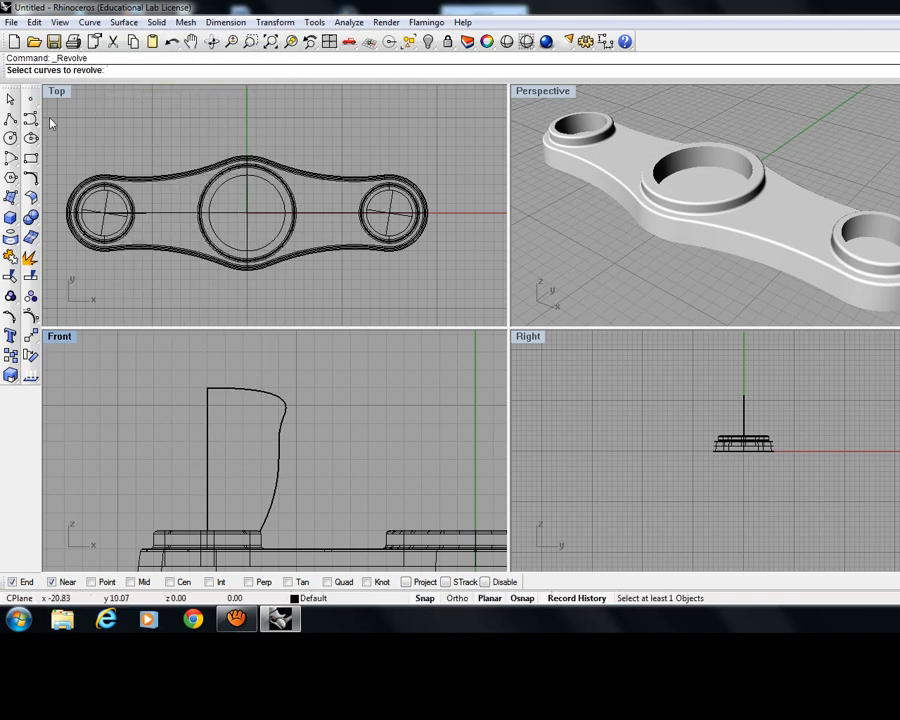
click(281, 479)
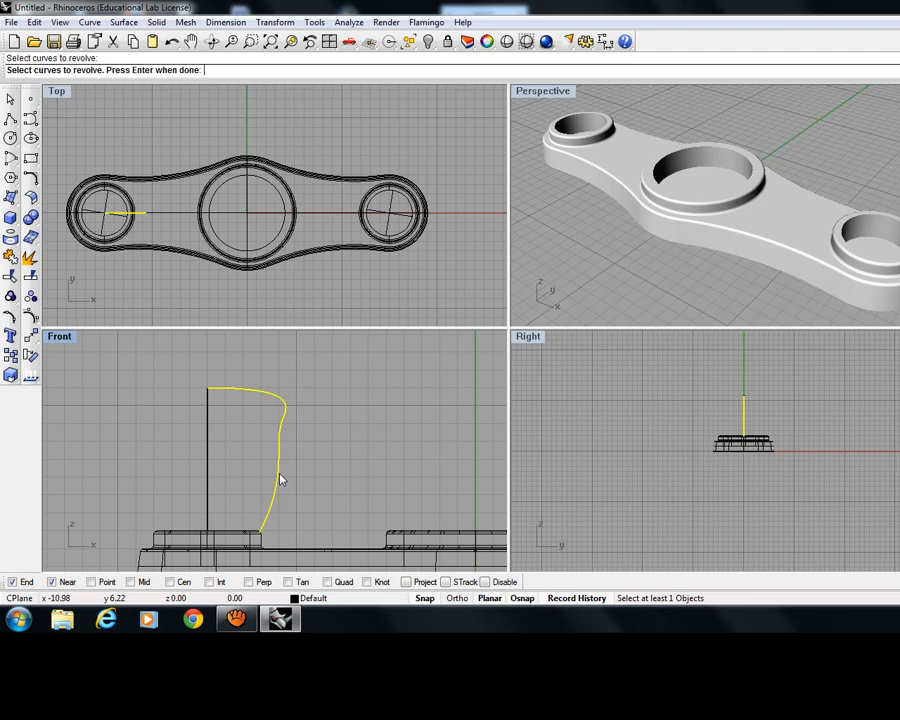
key(Return)
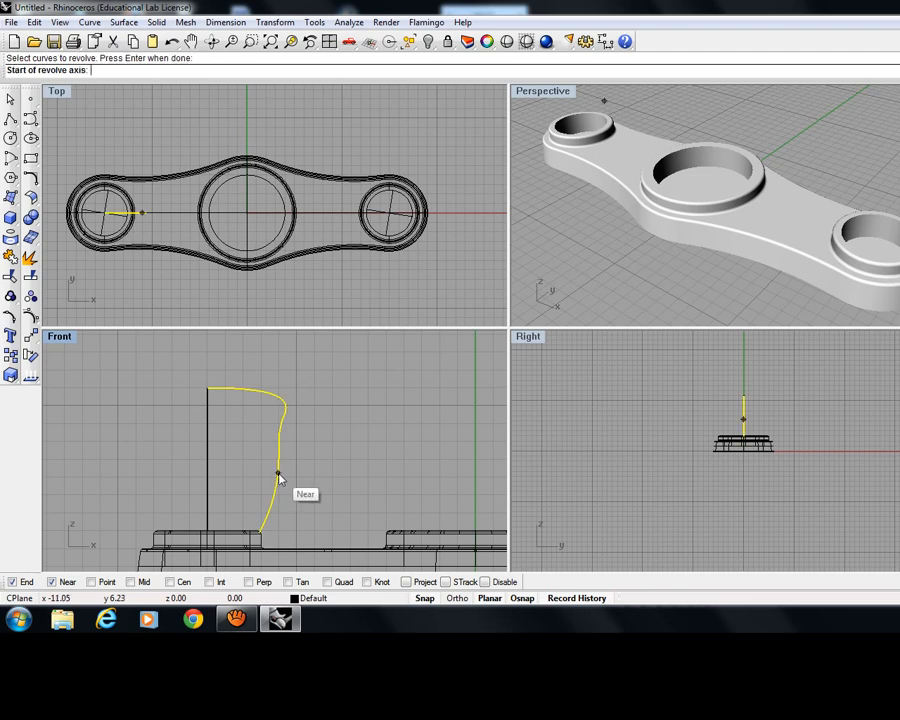
click(206, 389)
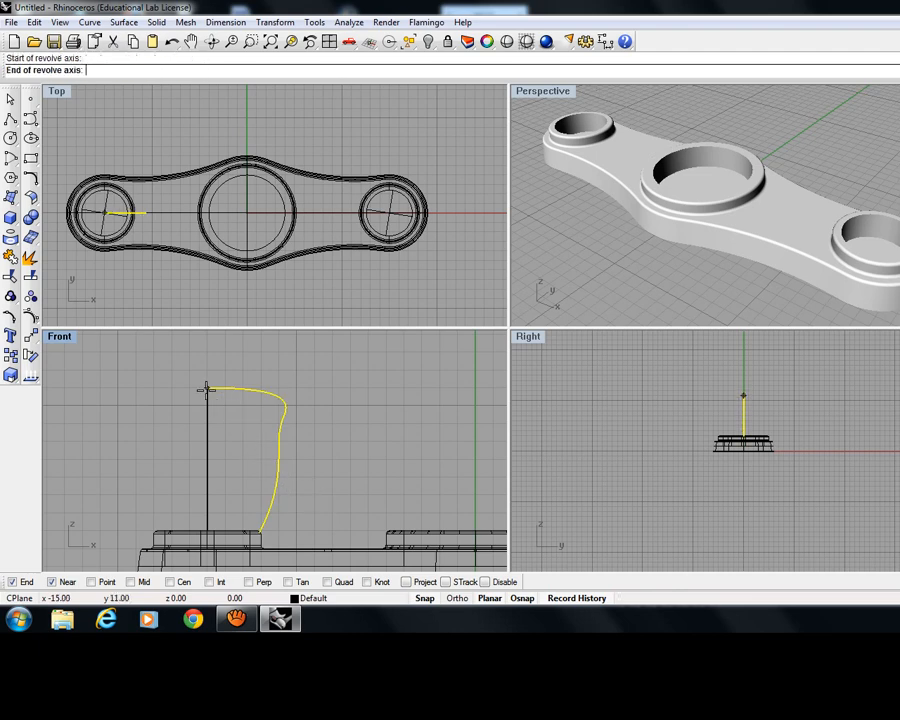
click(206, 527)
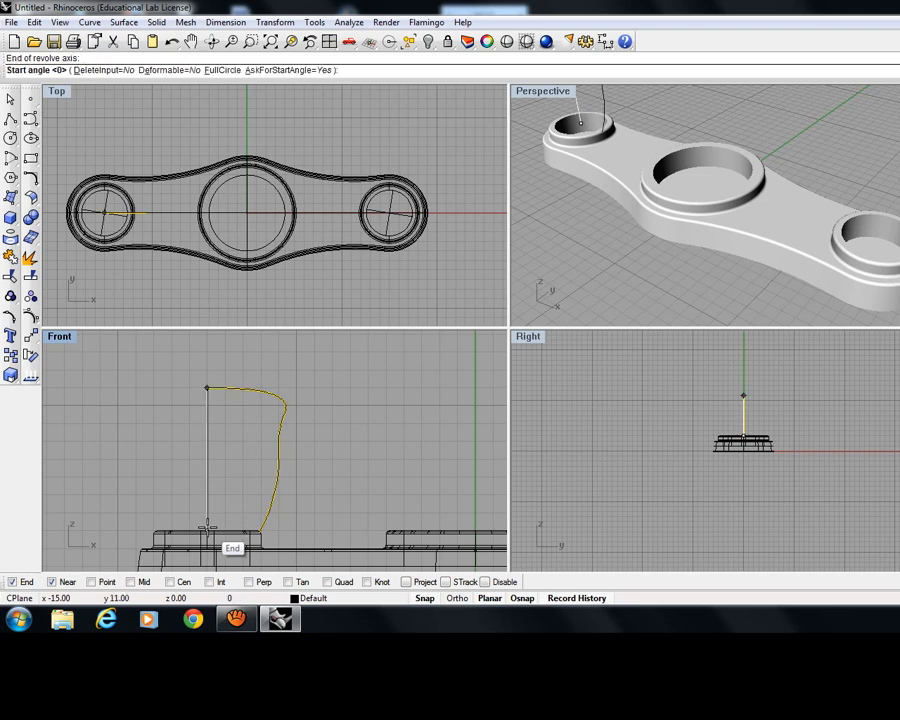
key(Return)
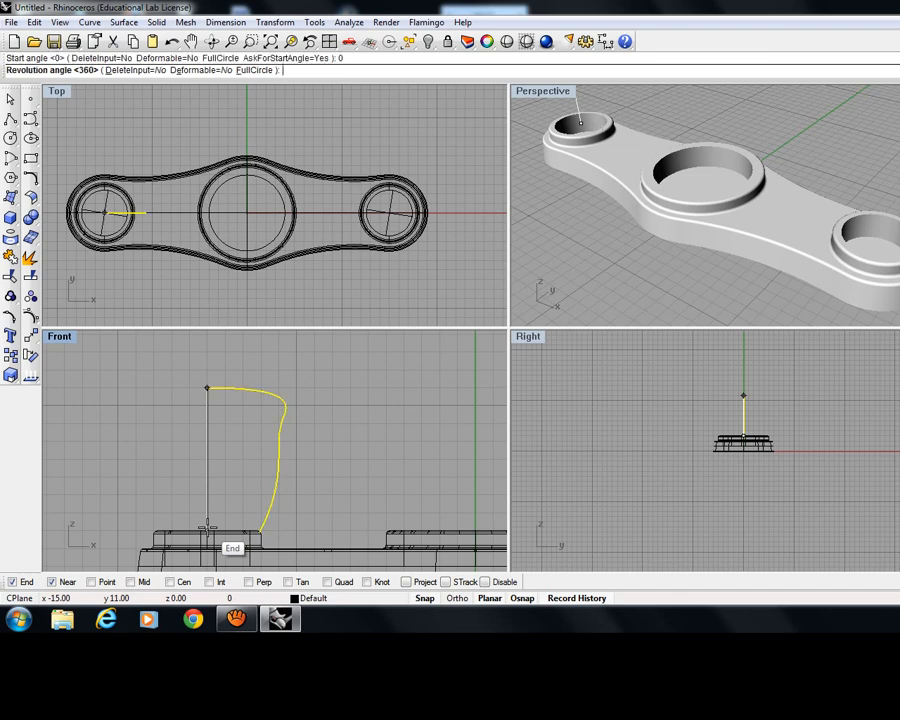
key(Return)
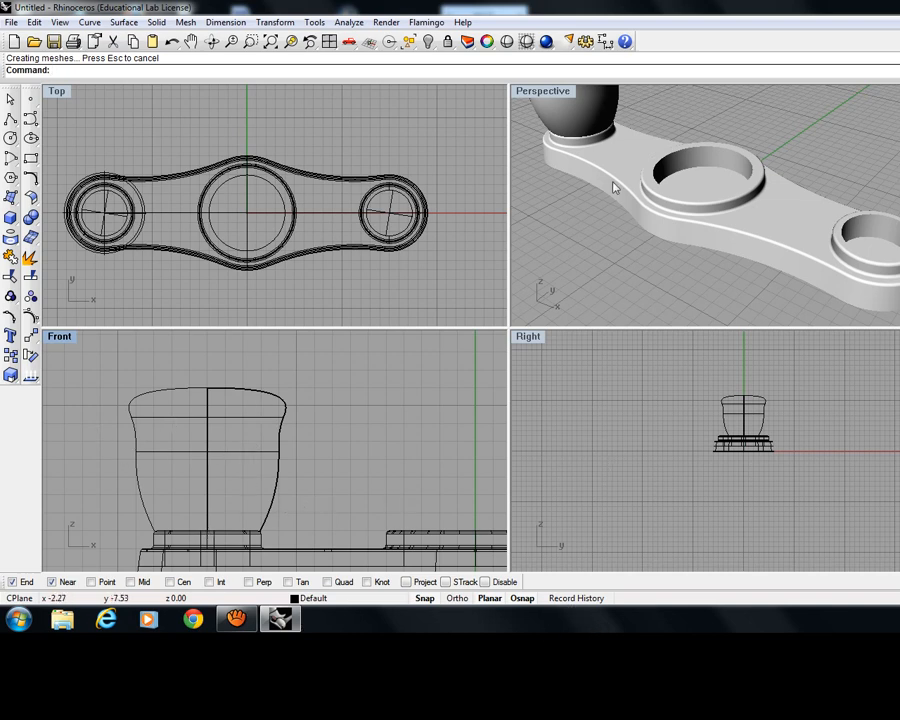
right_drag(613, 181, 652, 222)
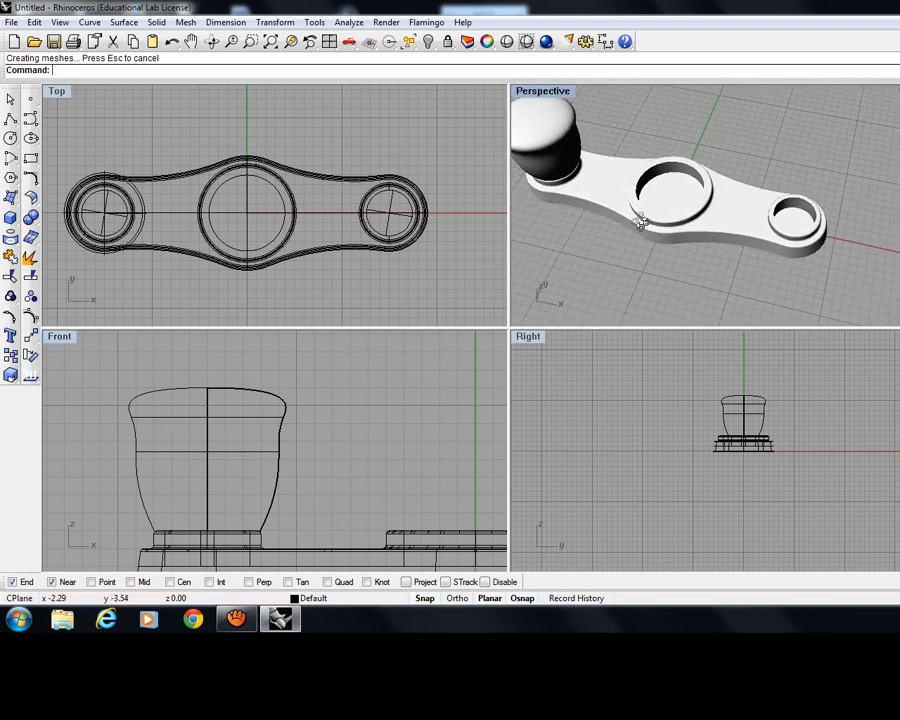
right_drag(588, 220, 634, 200)
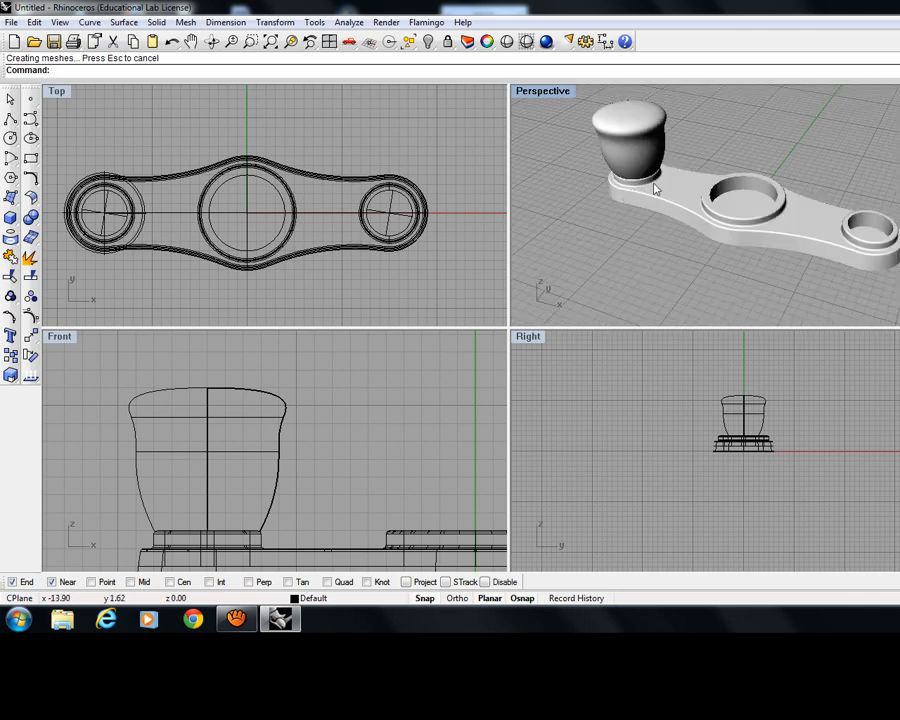
right_drag(695, 253, 665, 267)
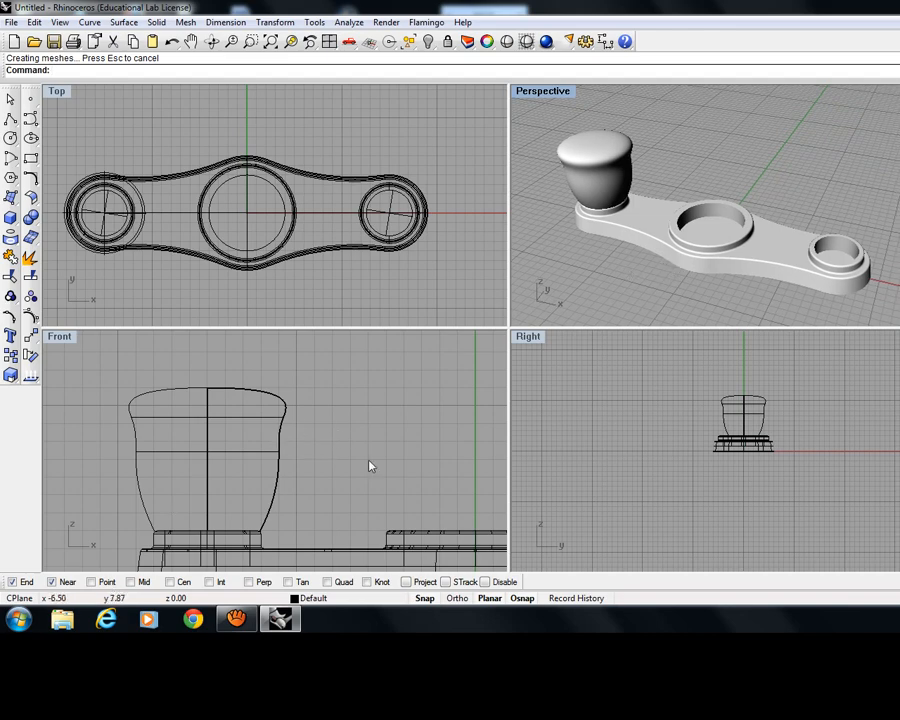
Turn on the profile curve's control points and move the two below its neck inward to -12,5 and -13,8 in the Front view.
click(279, 476)
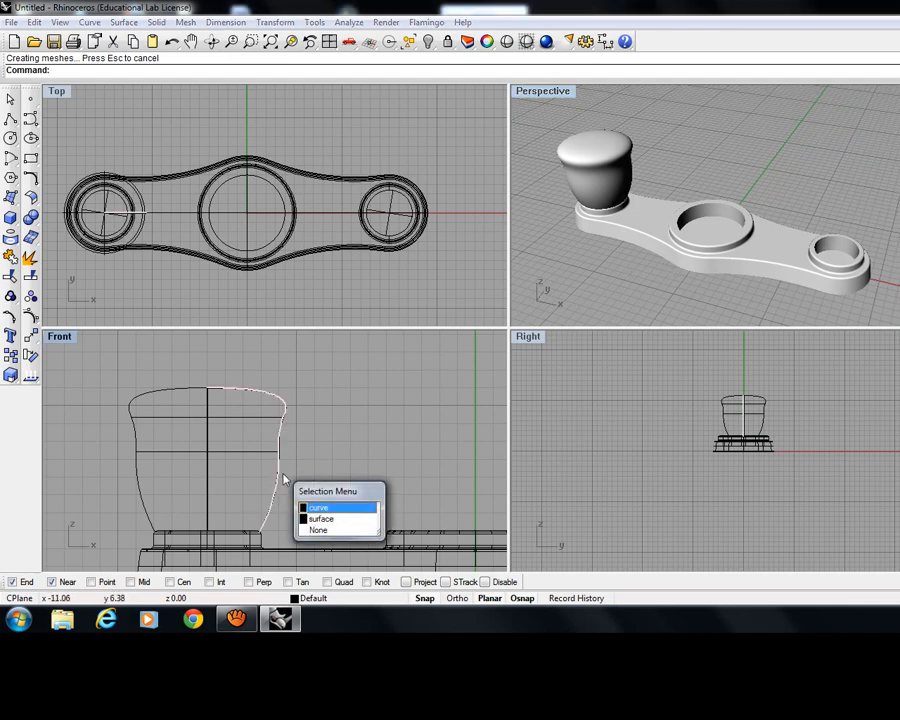
click(318, 509)
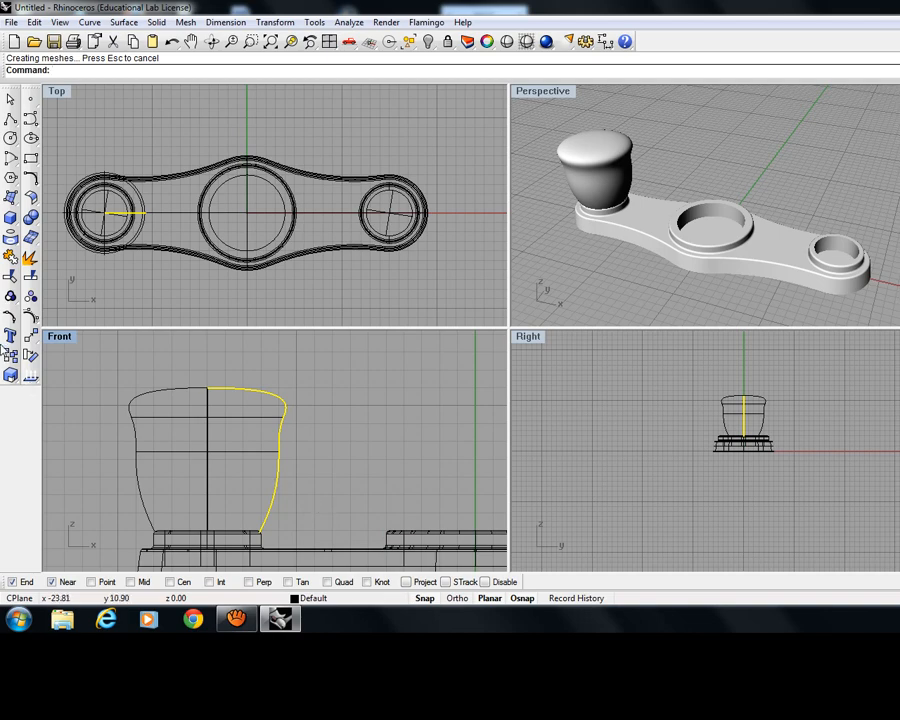
click(31, 319)
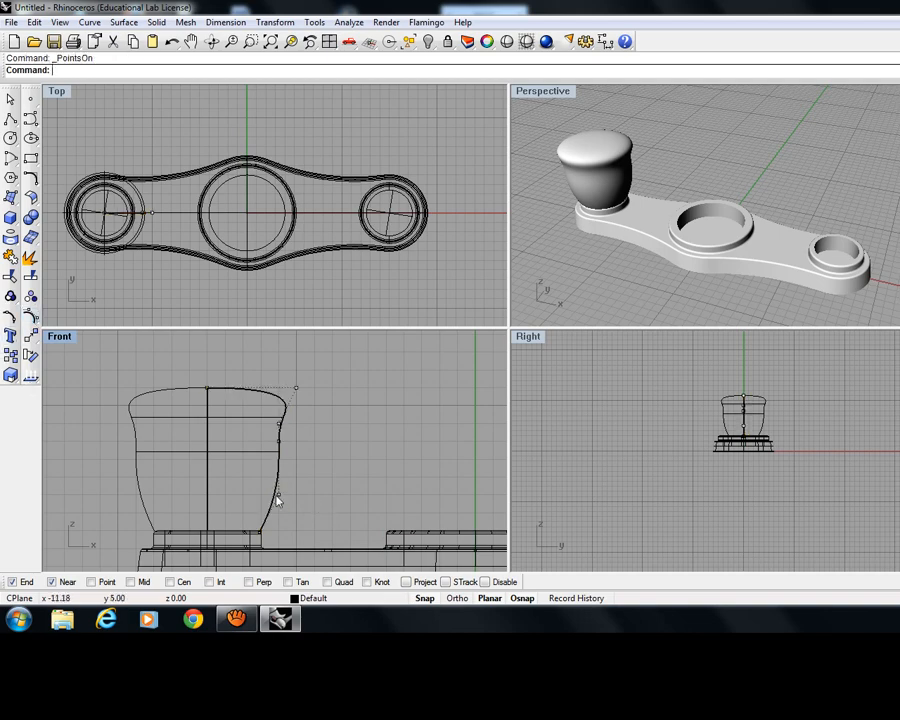
drag(281, 498, 259, 493)
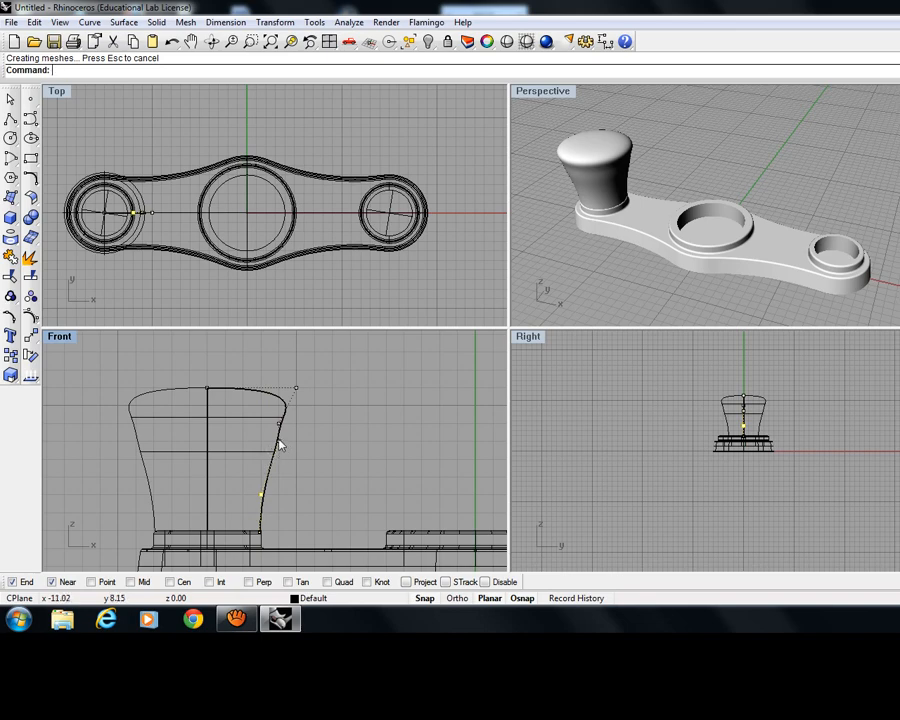
drag(280, 445, 243, 440)
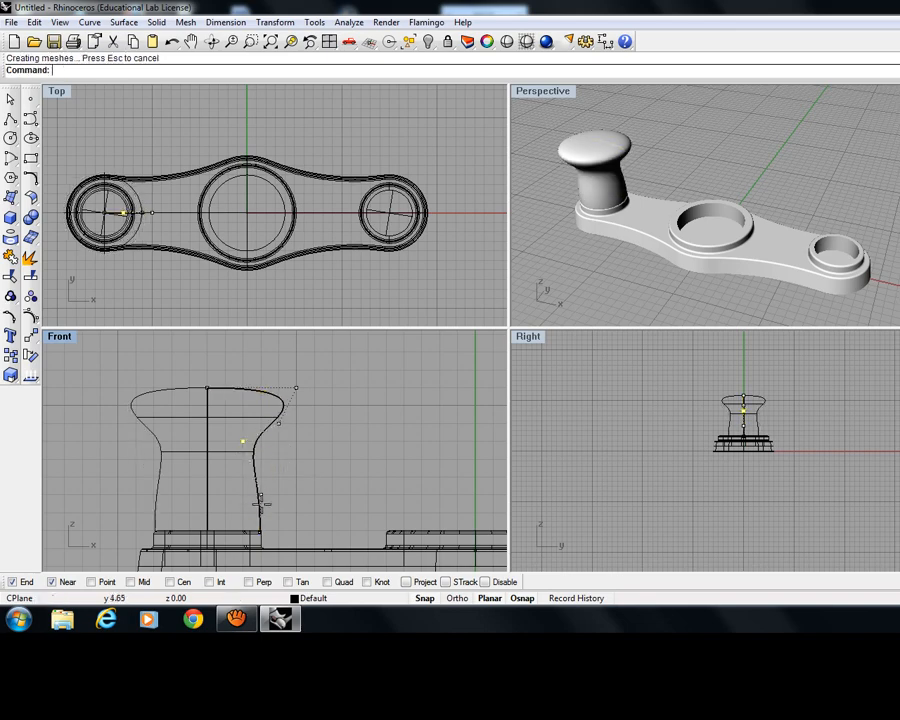
Reshape the knob's neck by moving the profile's control point below the rim to -12,9 and the lowest side point to -14,5.
drag(261, 495, 278, 494)
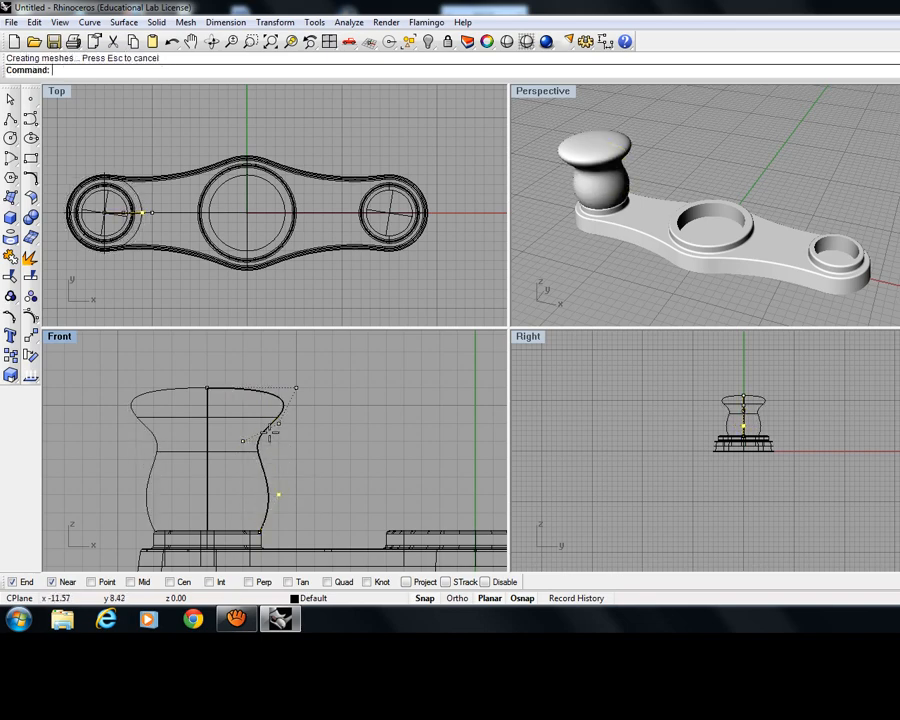
drag(268, 429, 252, 423)
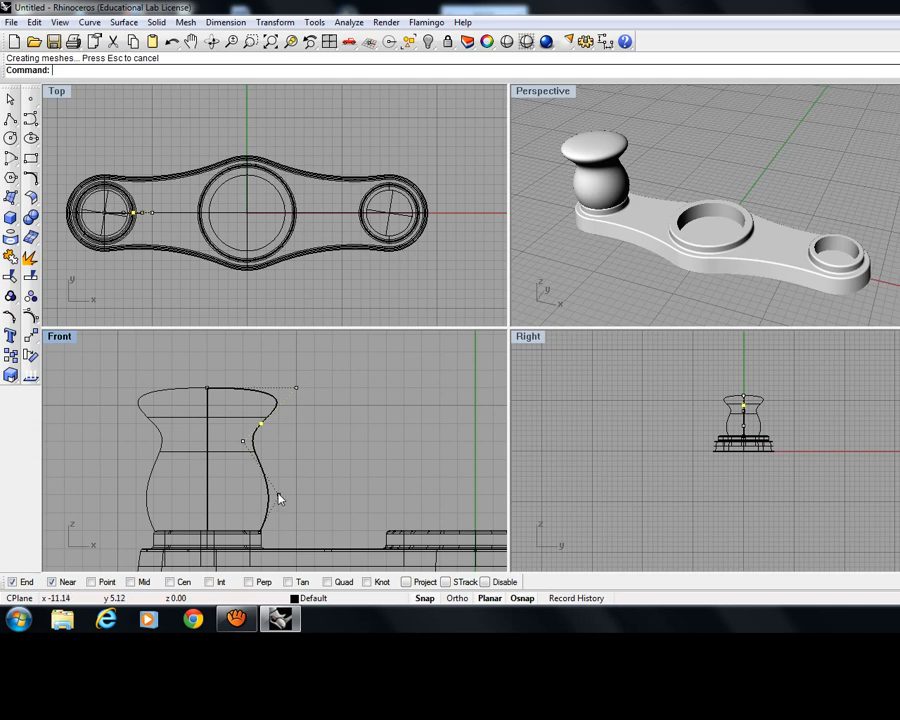
drag(274, 496, 243, 494)
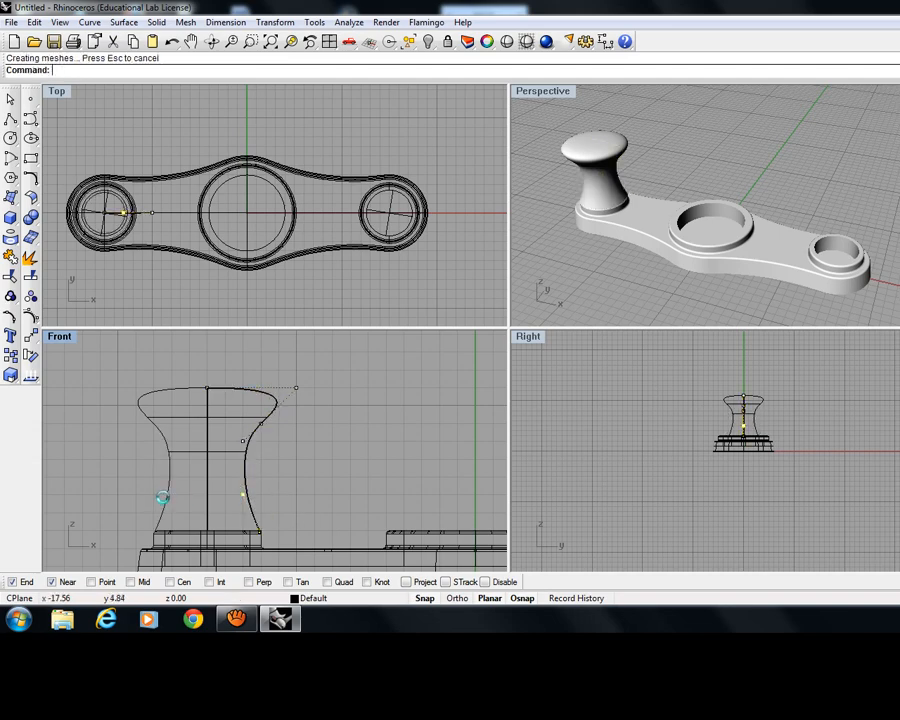
right_drag(600, 262, 641, 236)
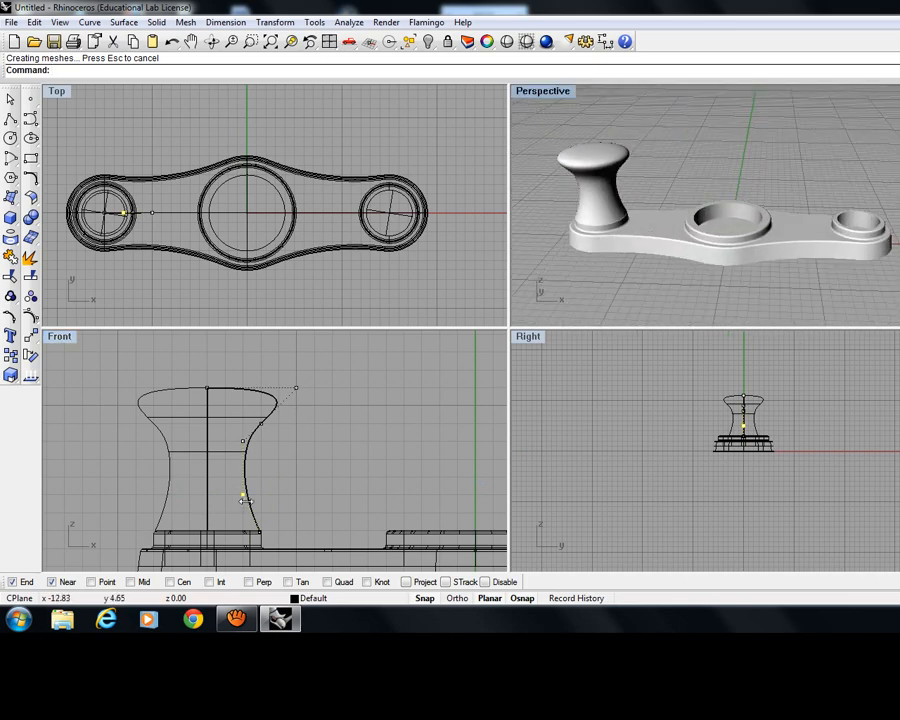
drag(243, 499, 225, 494)
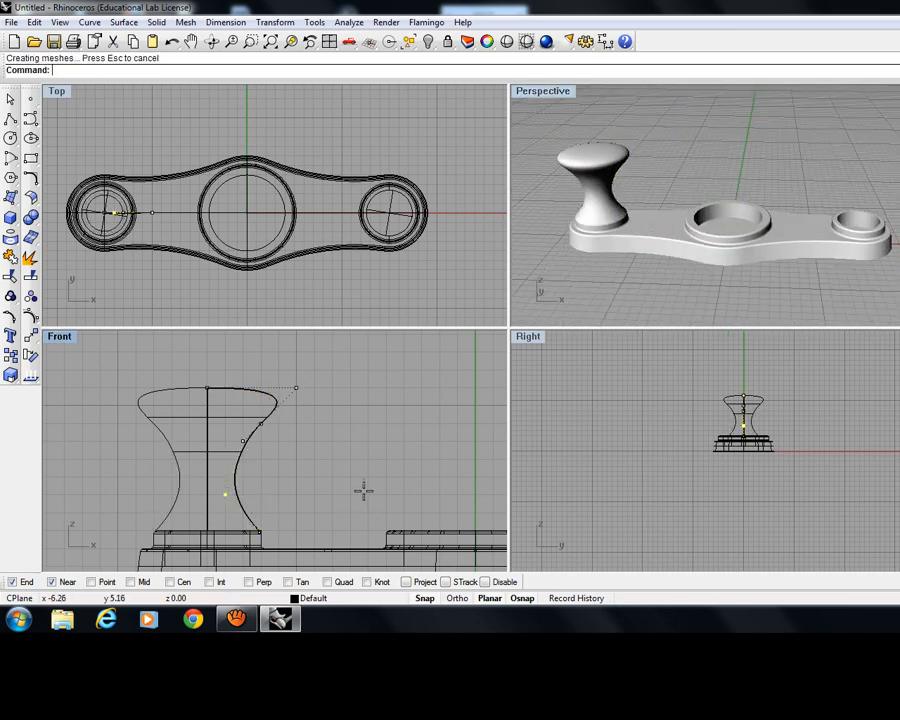
Narrow the knob's rim by moving the profile's rim control point to -11,11, and raise the neck control point to about -13,9.
drag(297, 390, 279, 387)
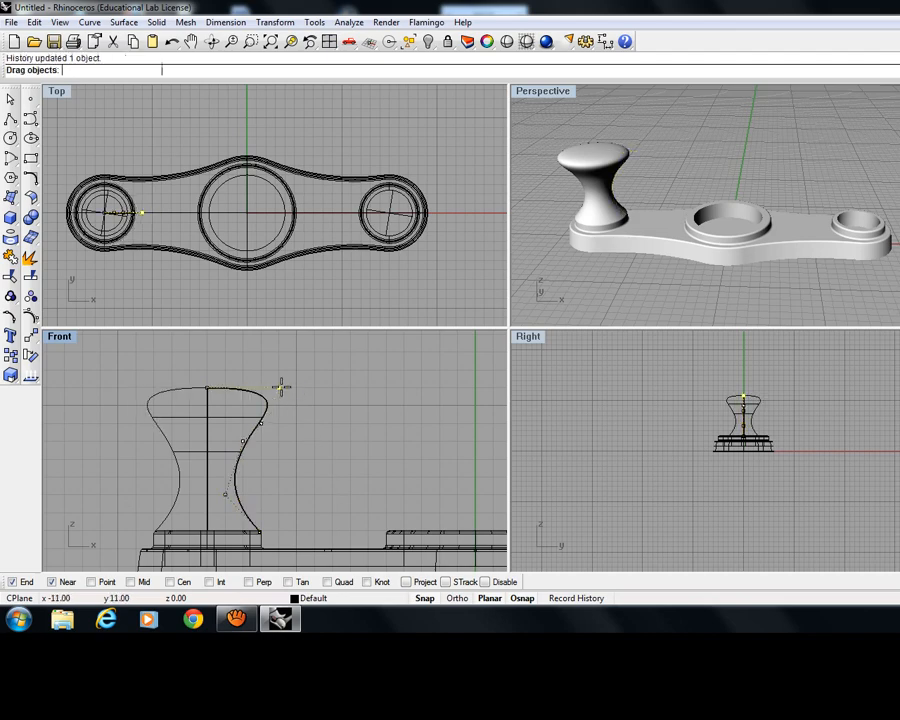
right_drag(823, 250, 706, 286)
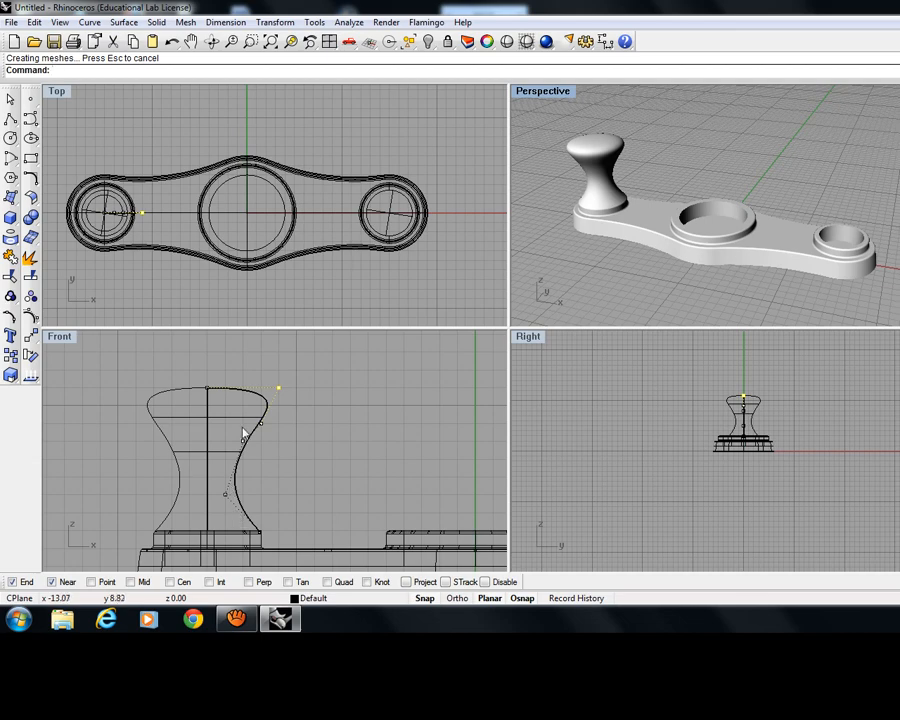
mouse_move(245, 440)
mouse_down()
mouse_move(230, 423)
mouse_move(243, 421)
mouse_up()
right_drag(629, 264, 558, 147)
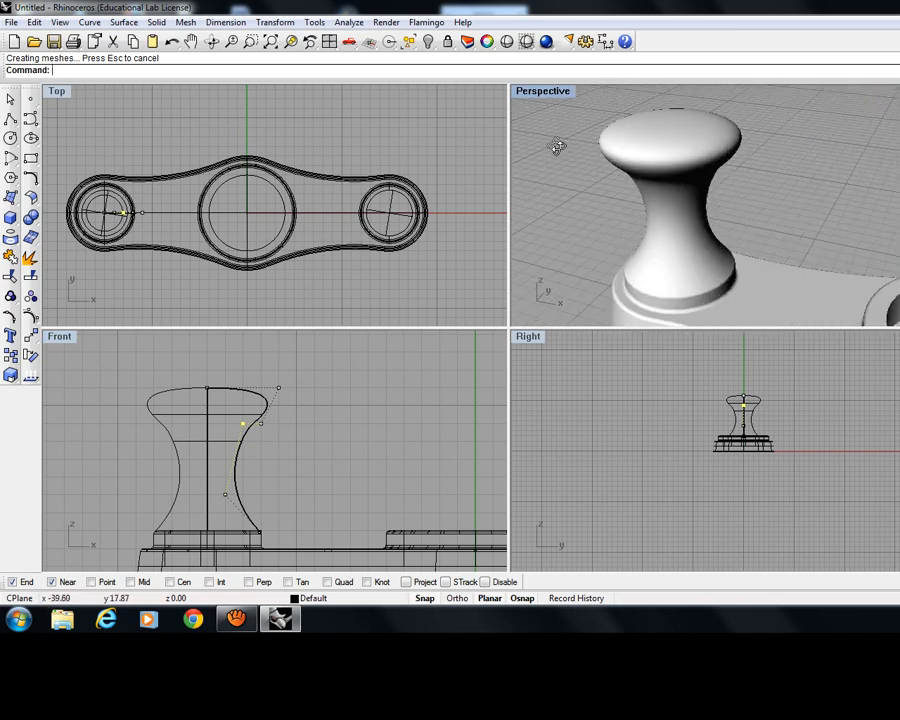
scroll(591, 170, down, 7)
right_drag(667, 269, 685, 257)
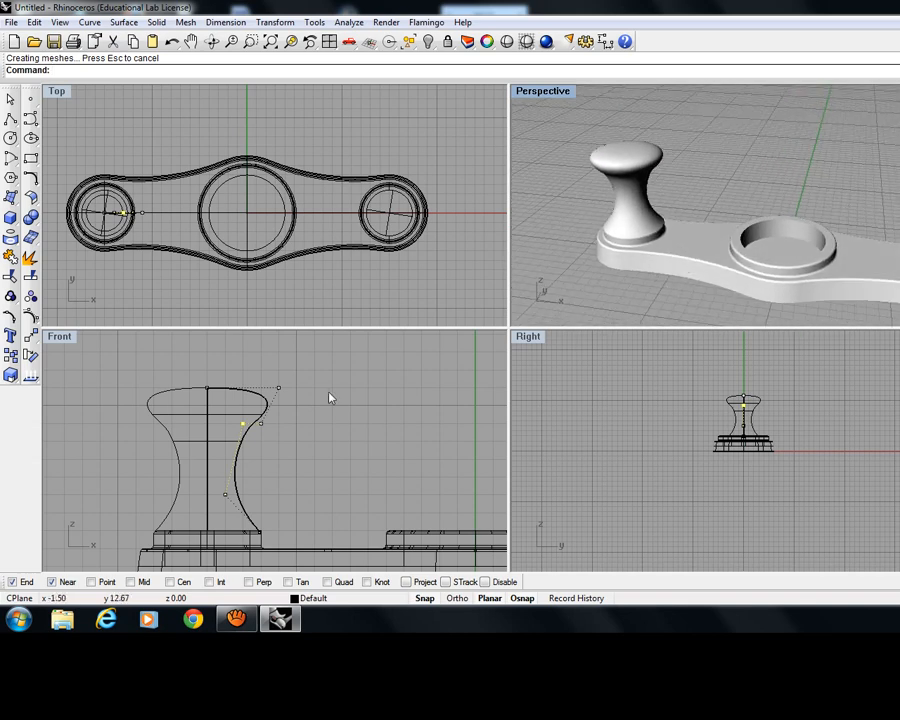
Examine how the profile curve's topmost control point lines up with the adjacent rim point, and inspect the knob in perspective.
click(210, 394)
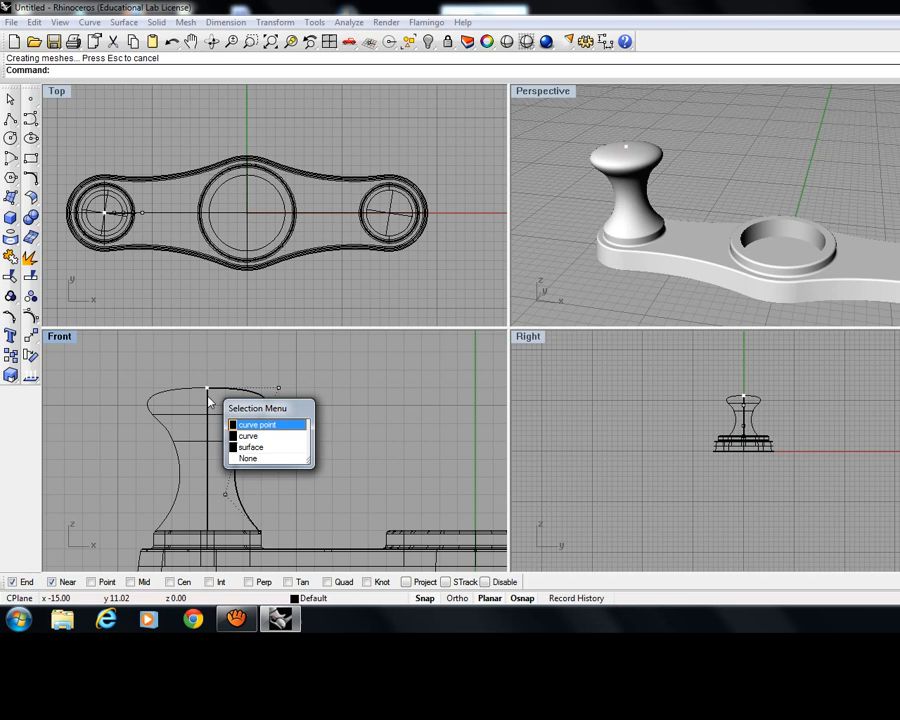
click(250, 425)
mouse_move(209, 392)
mouse_down()
mouse_move(210, 400)
mouse_move(207, 387)
mouse_up()
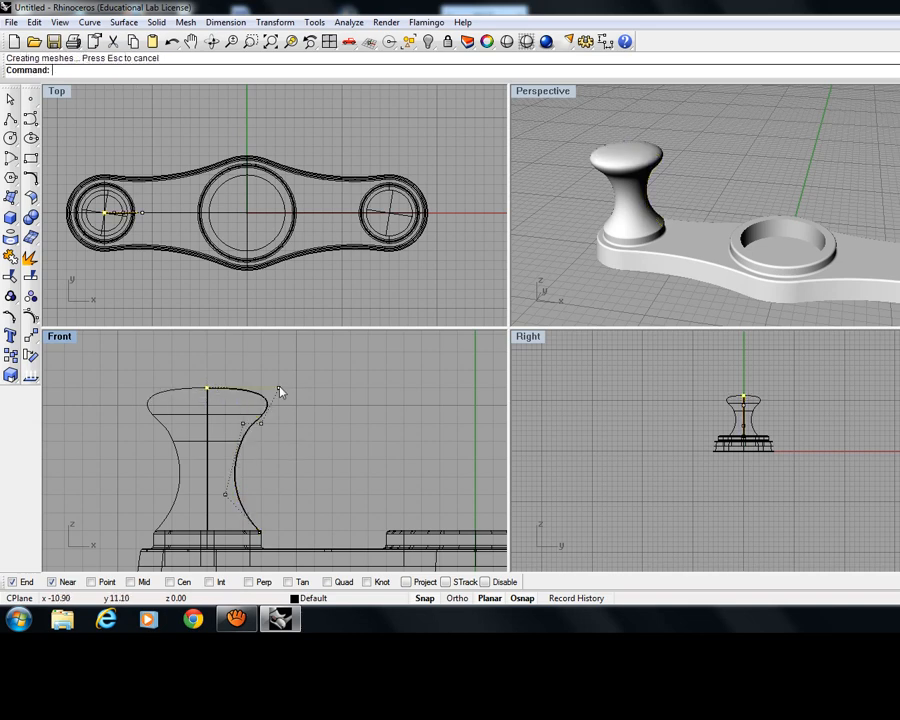
click(412, 424)
right_drag(702, 272, 779, 293)
scroll(782, 298, up, 2)
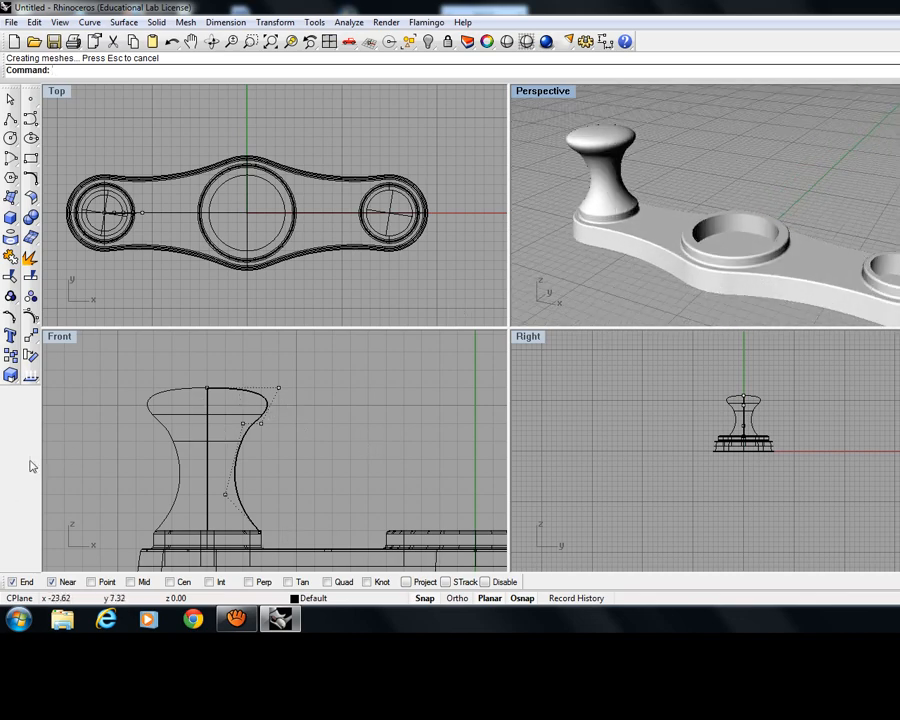
Turn off the profile curve's control points and inspect the whole model in an enlarged Perspective view.
right_click(33, 319)
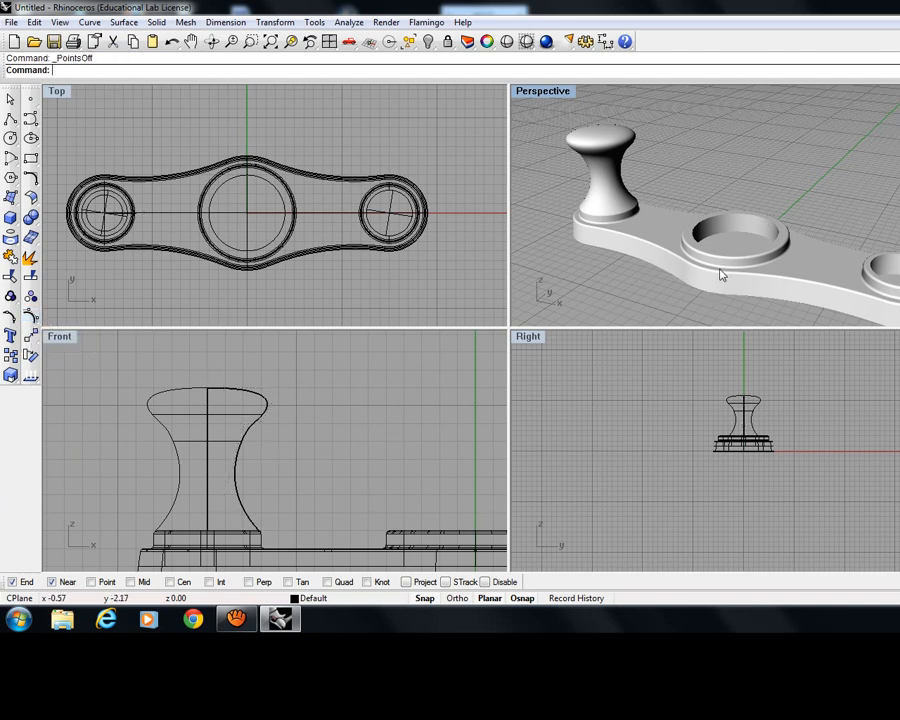
right_drag(722, 275, 702, 262)
double_click(528, 91)
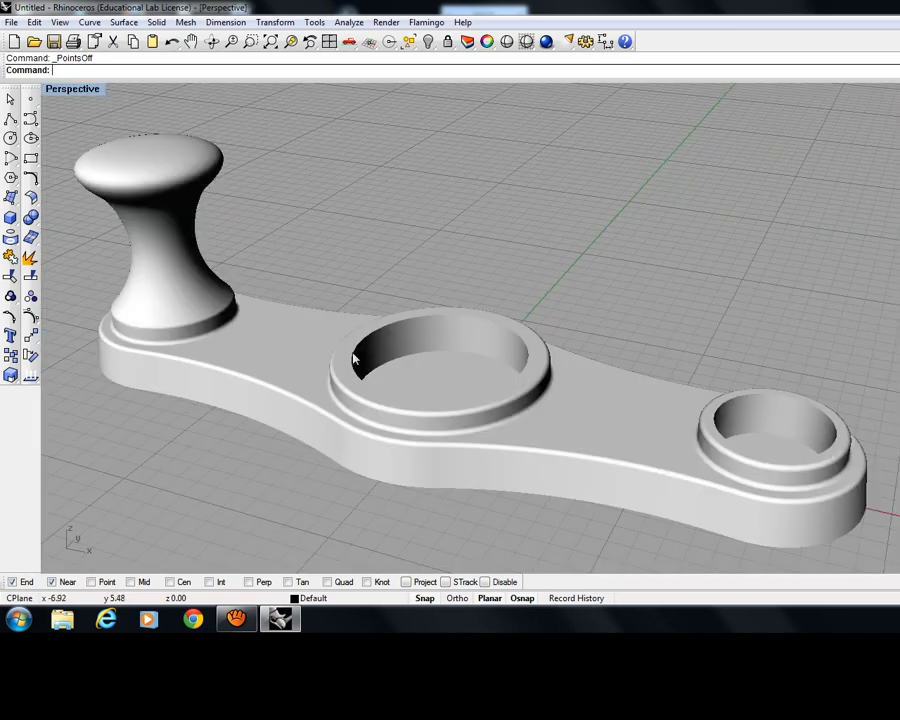
double_click(72, 89)
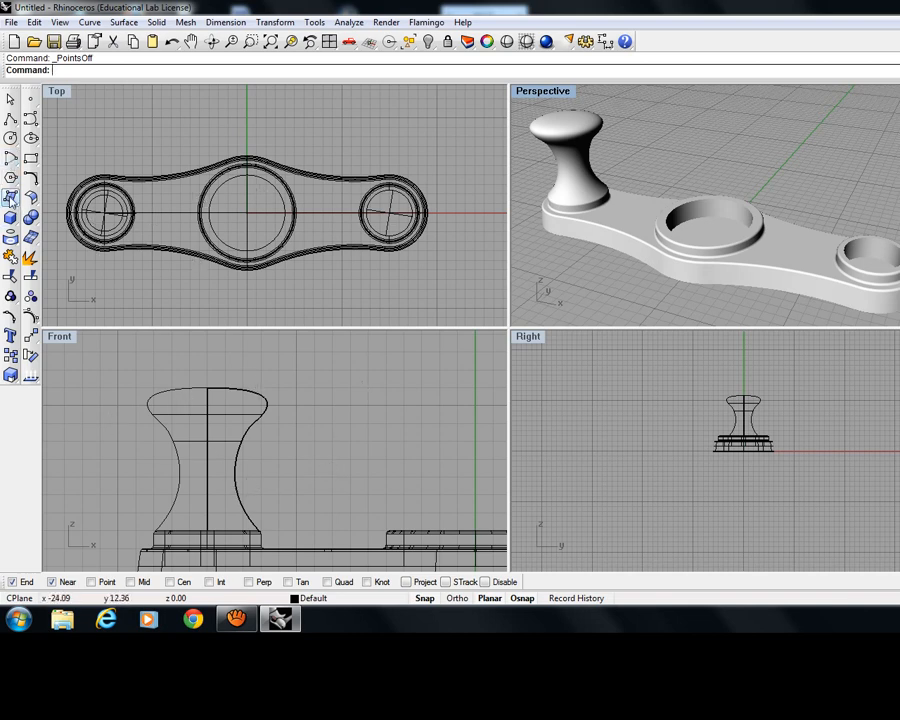
With object snaps disabled, draw a vertical cylinder about radius 1 and height 5 centred at -18,0, and raise it about 7 to straddle the knob's rim.
click(12, 198)
click(66, 256)
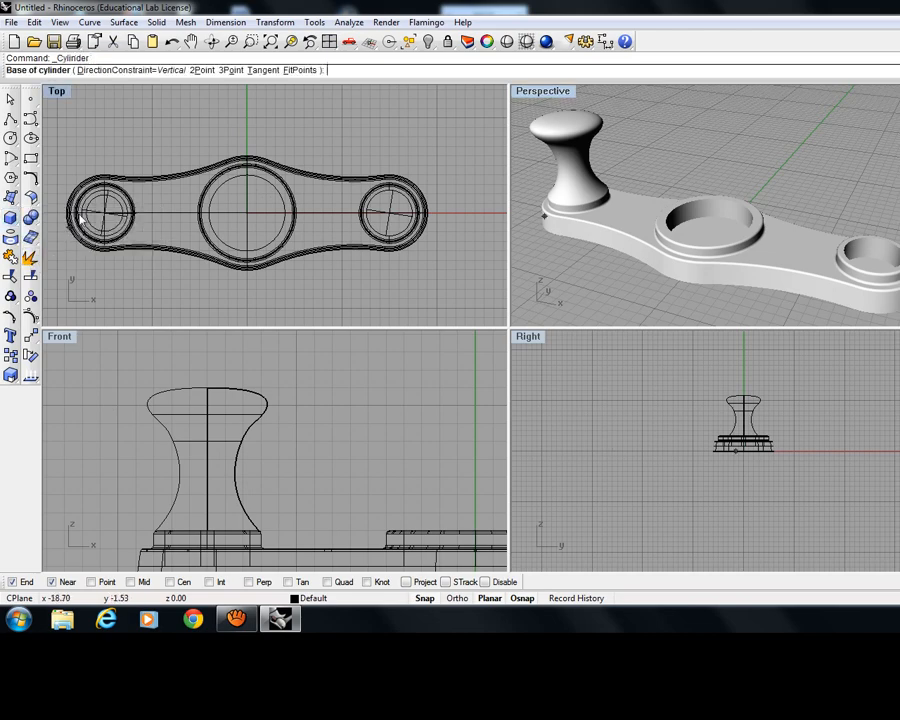
scroll(62, 218, up, 3)
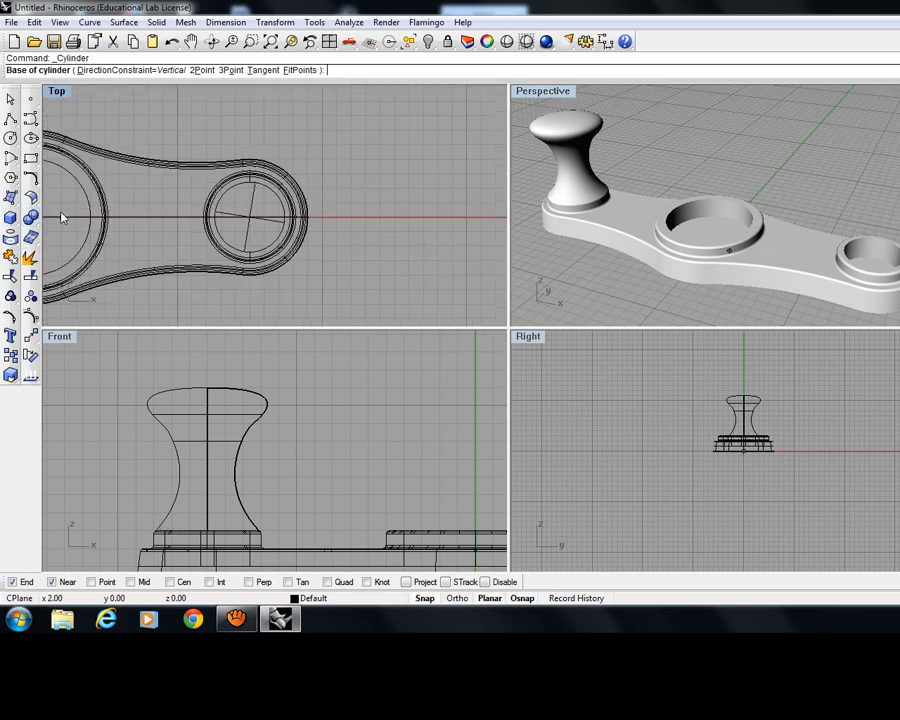
scroll(62, 218, down, 5)
right_drag(114, 256, 402, 286)
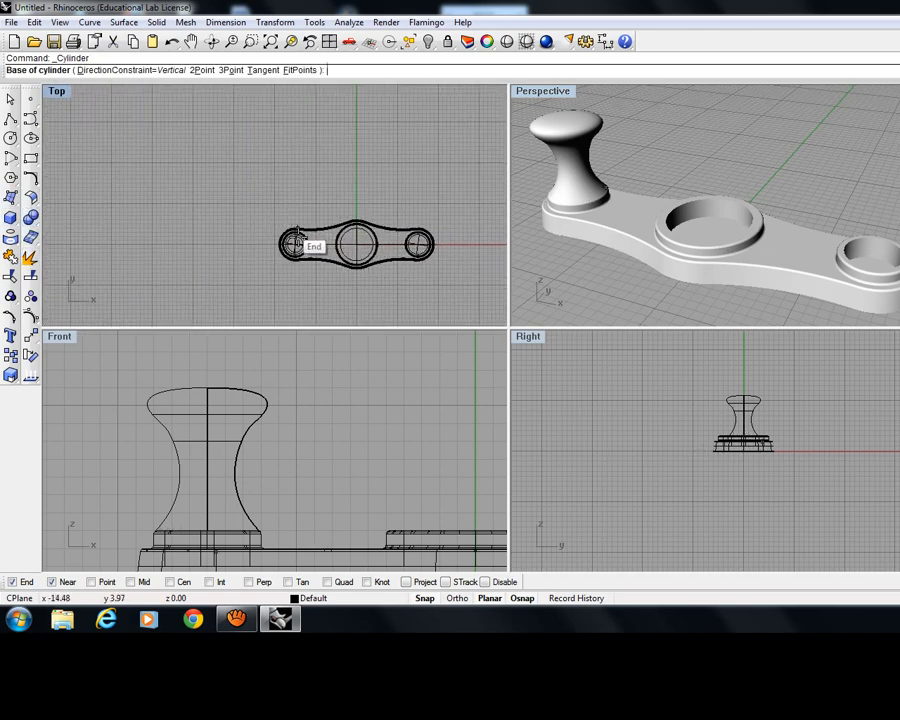
scroll(293, 240, up, 5)
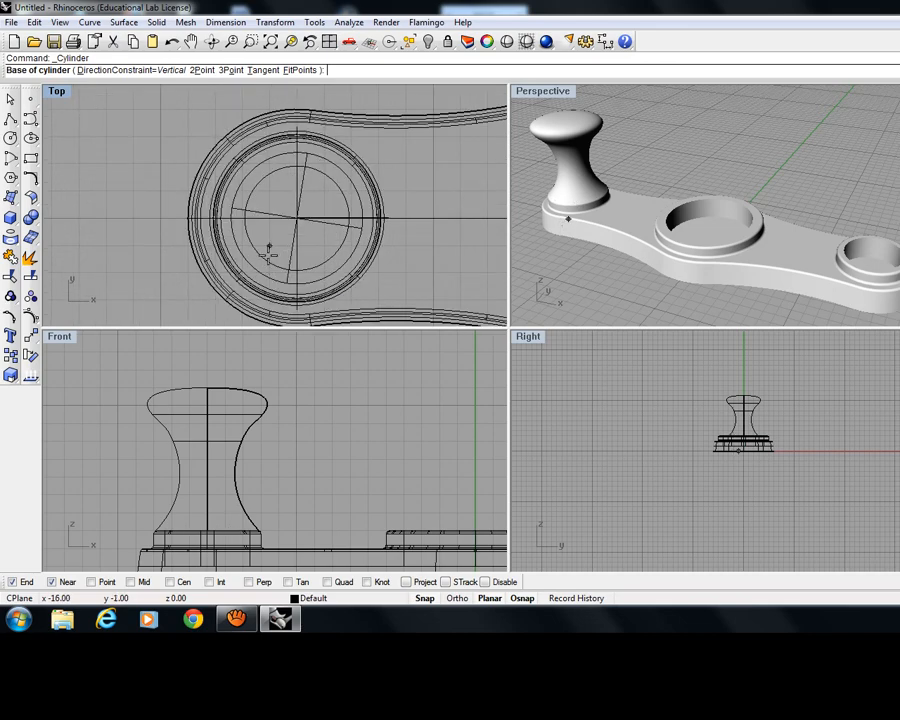
click(485, 582)
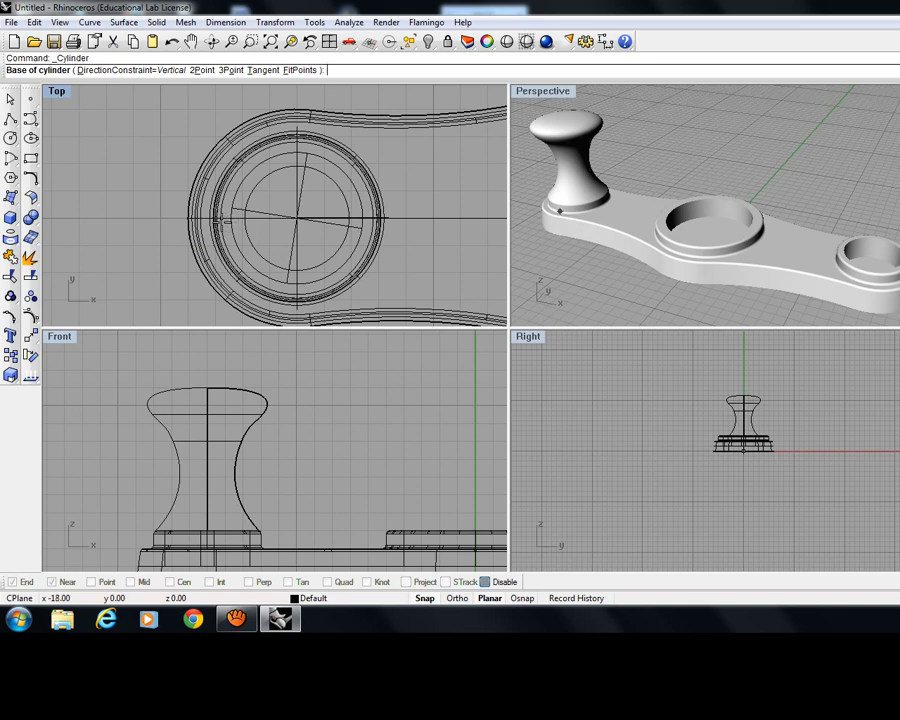
click(216, 218)
click(234, 218)
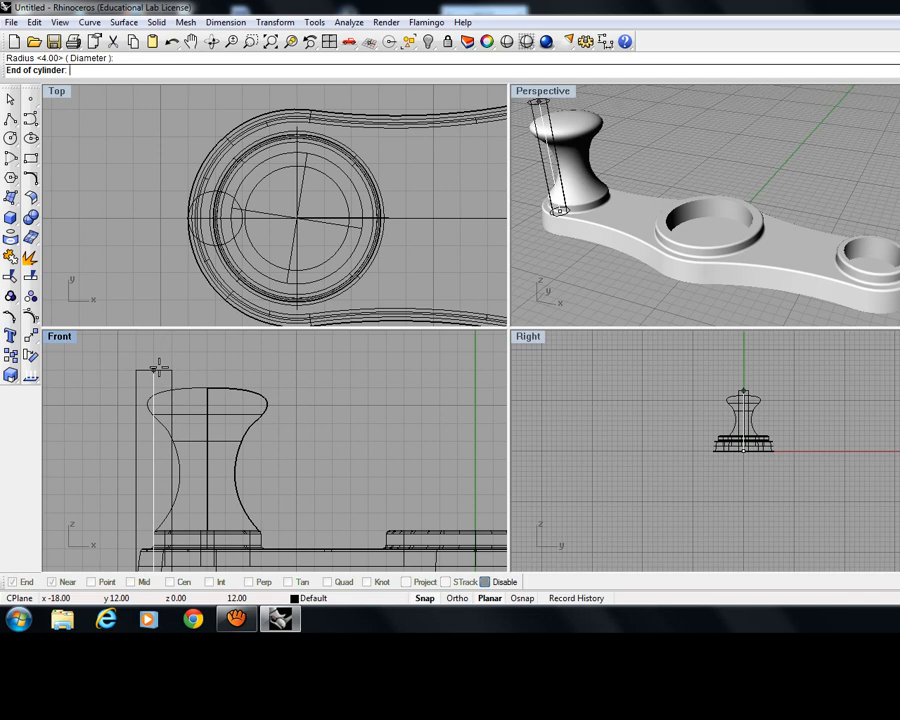
click(158, 496)
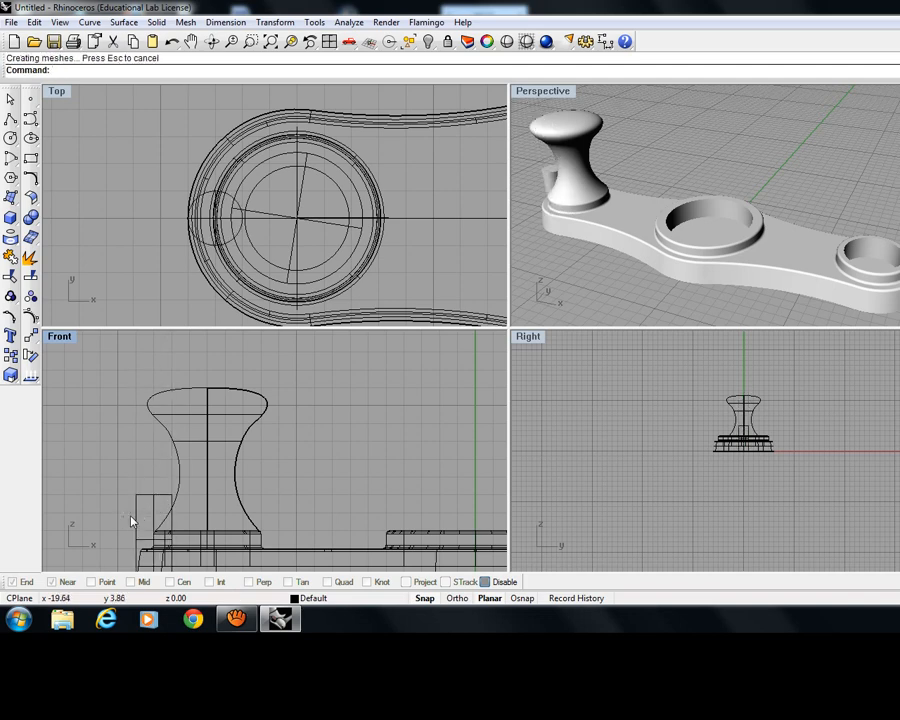
drag(137, 517, 137, 392)
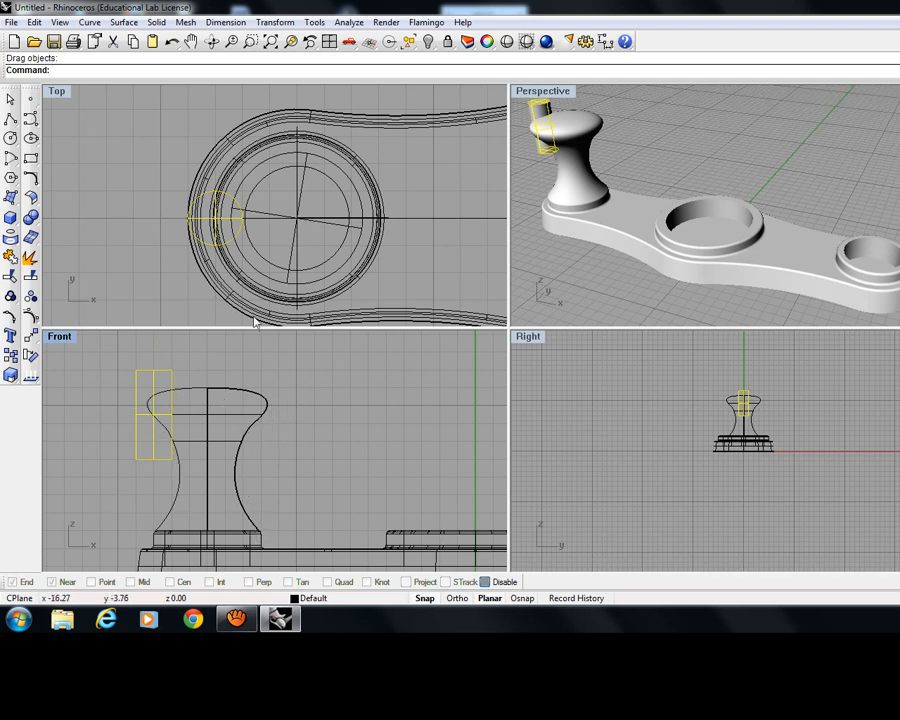
Move the vertical cylinder outward in the front view so it only overlaps the rim of the knob's head, and reselect it.
right_drag(595, 265, 657, 216)
click(718, 176)
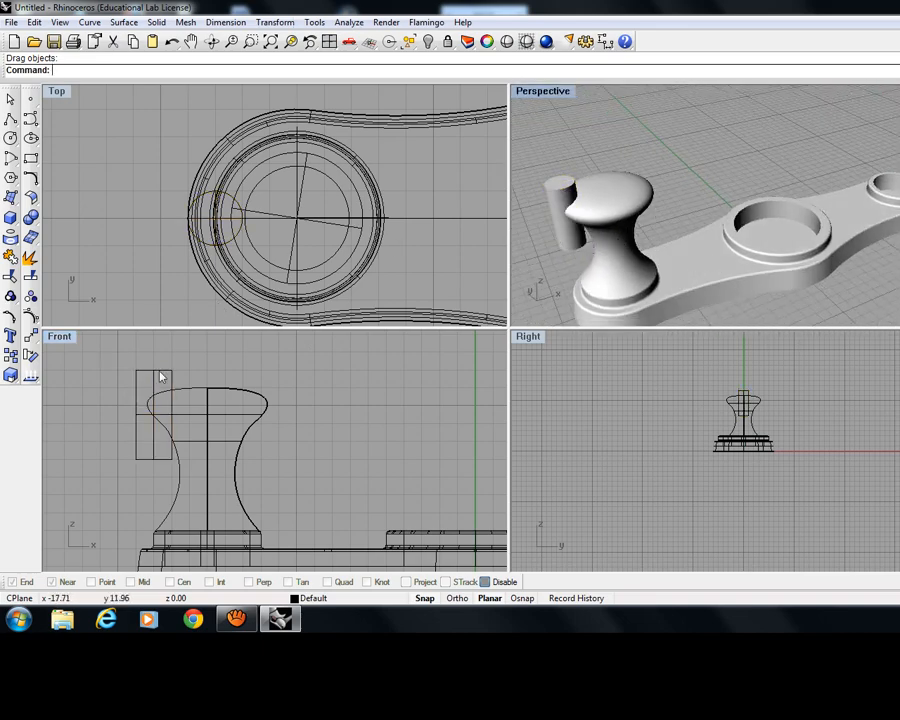
drag(160, 377, 144, 377)
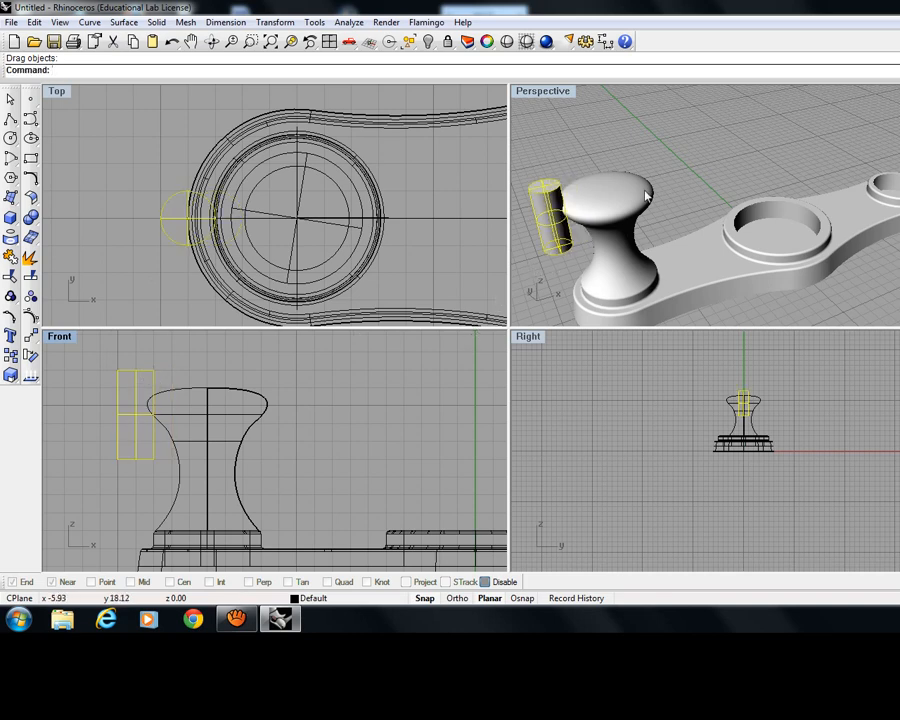
mouse_move(582, 222)
right_down()
mouse_move(700, 235)
mouse_move(689, 283)
mouse_move(713, 207)
mouse_move(692, 220)
mouse_move(592, 219)
right_up()
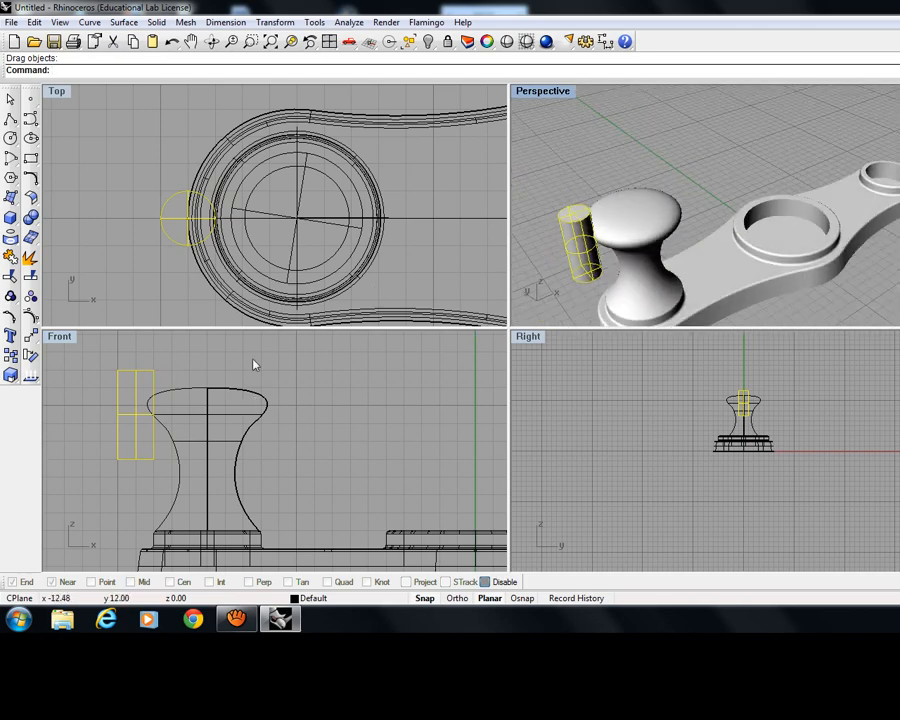
click(94, 237)
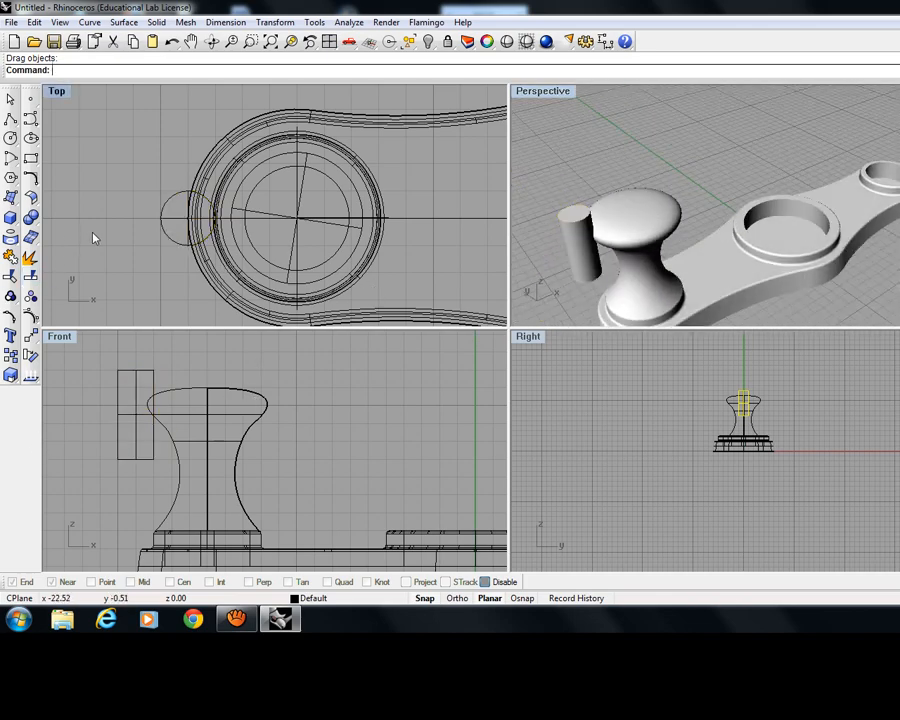
click(166, 213)
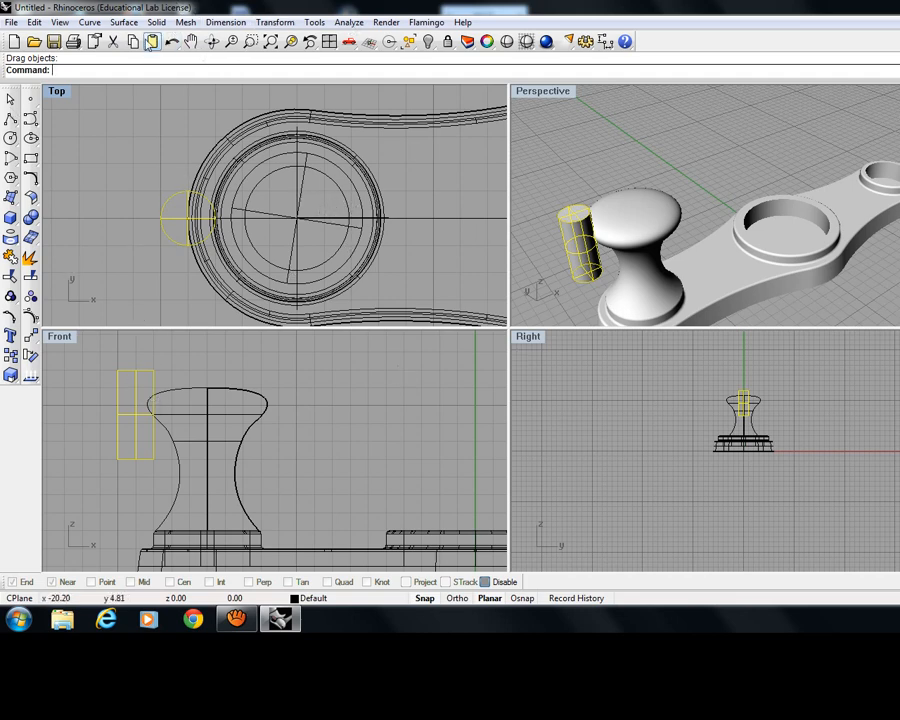
click(120, 197)
click(180, 196)
click(276, 22)
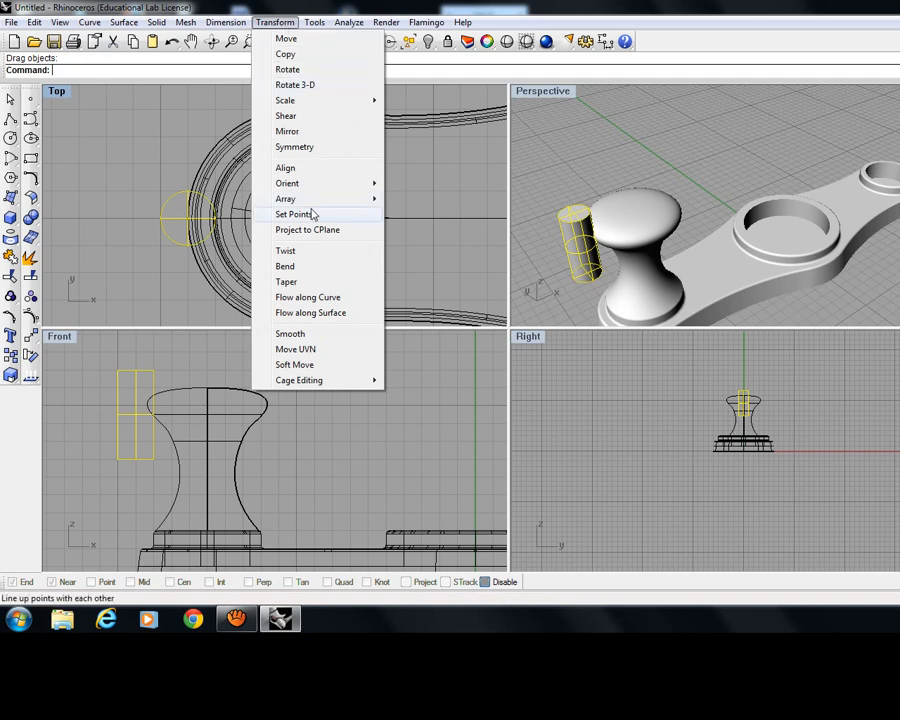
mouse_move(344, 201)
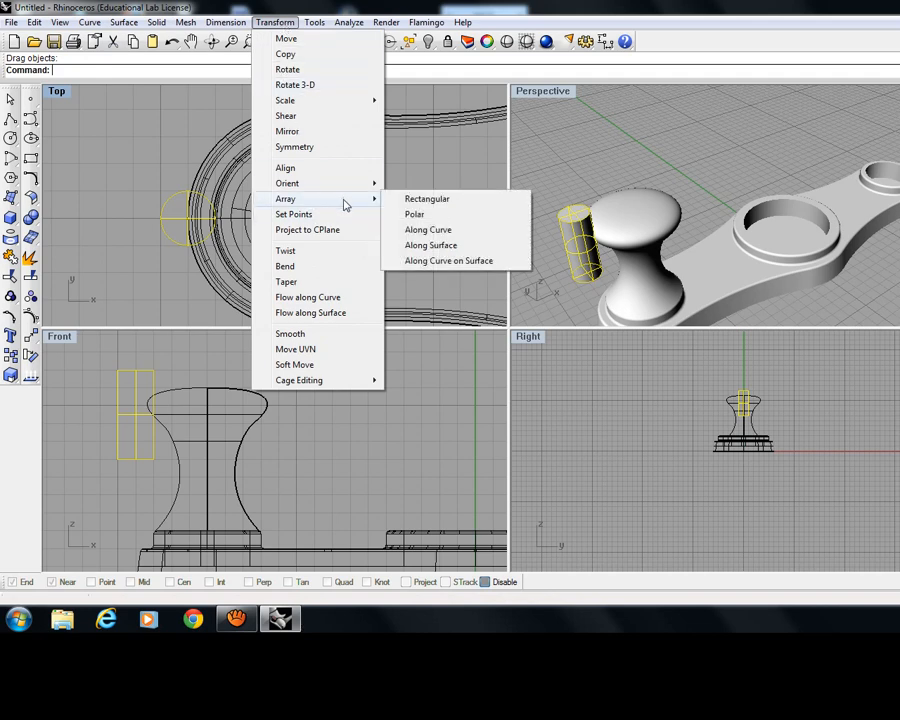
click(428, 231)
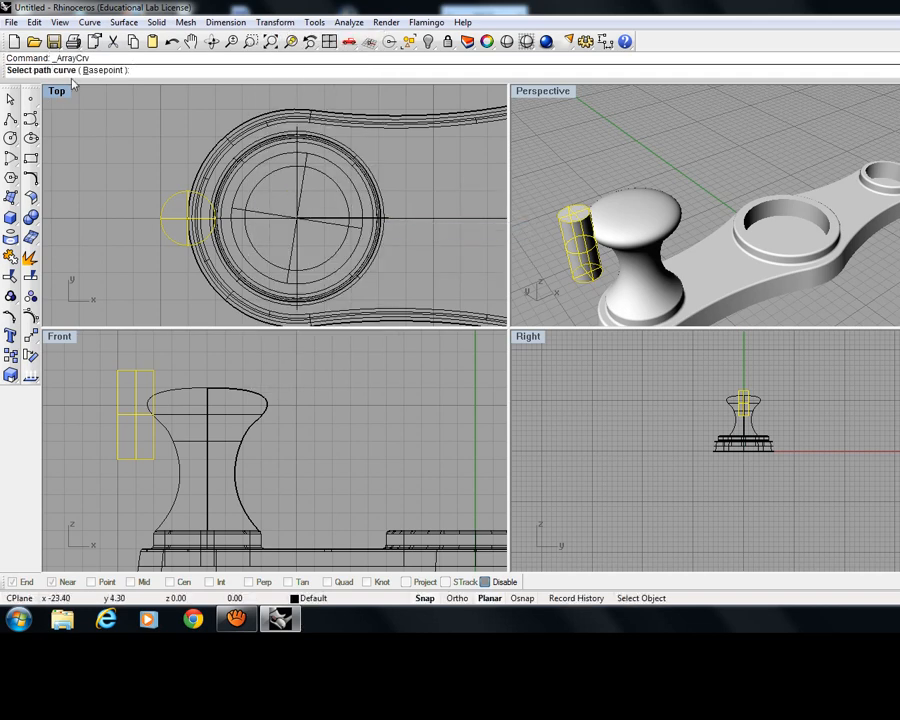
click(252, 149)
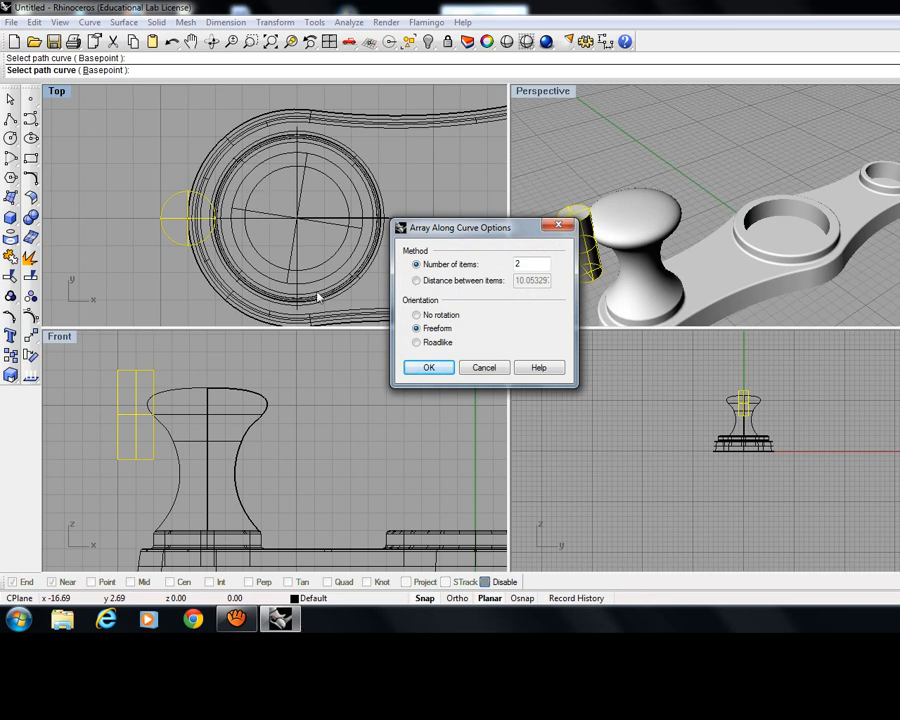
click(482, 367)
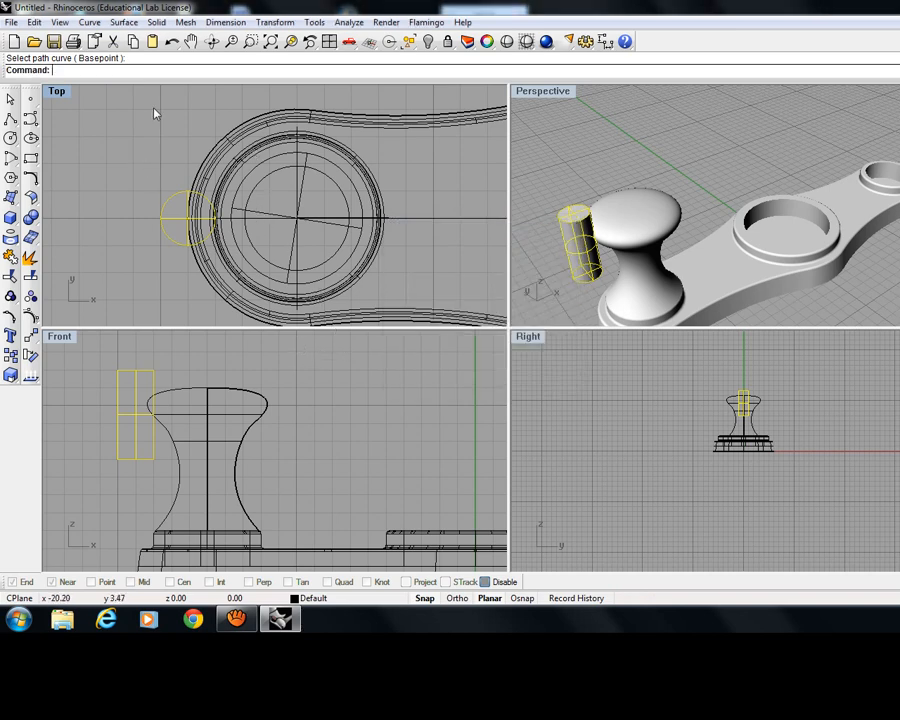
Array the selected cylinder along the circular surface edge at the knob's base, with 4 items and Freeform orientation.
key(Return)
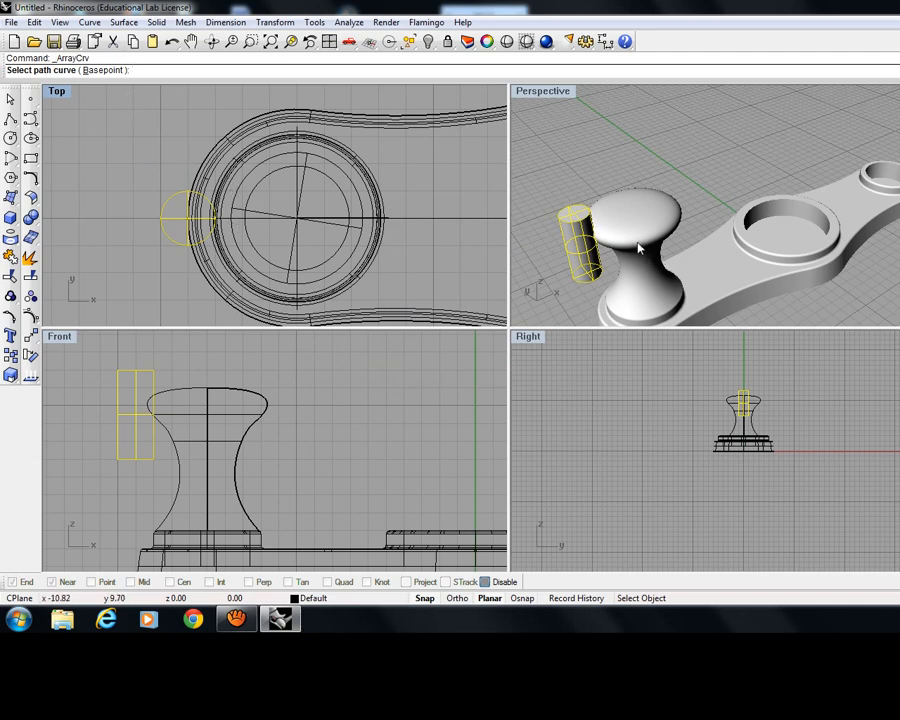
click(668, 316)
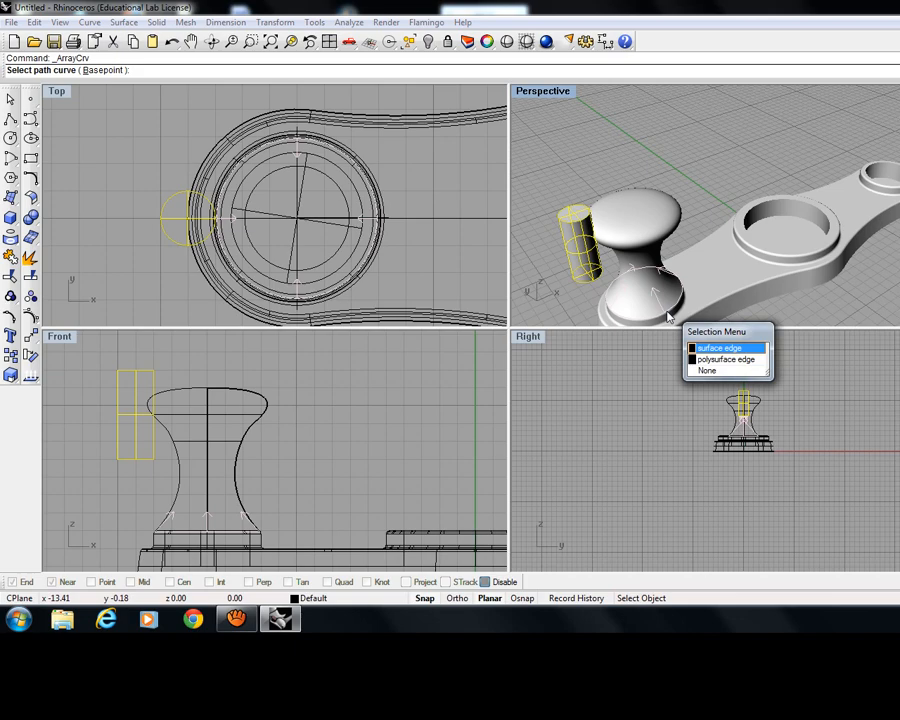
click(722, 349)
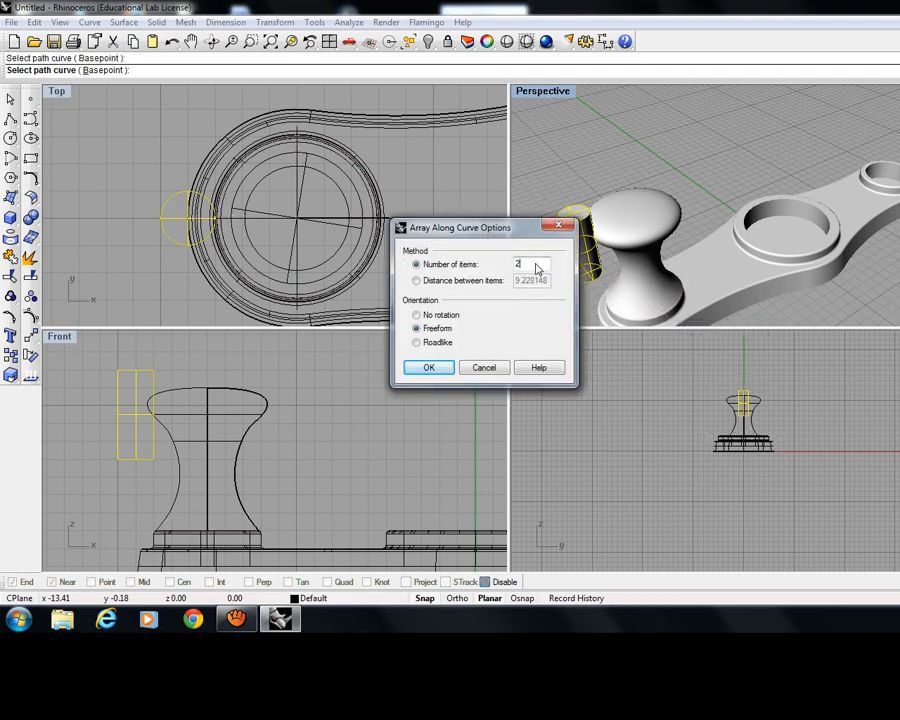
text(4)
key(Return)
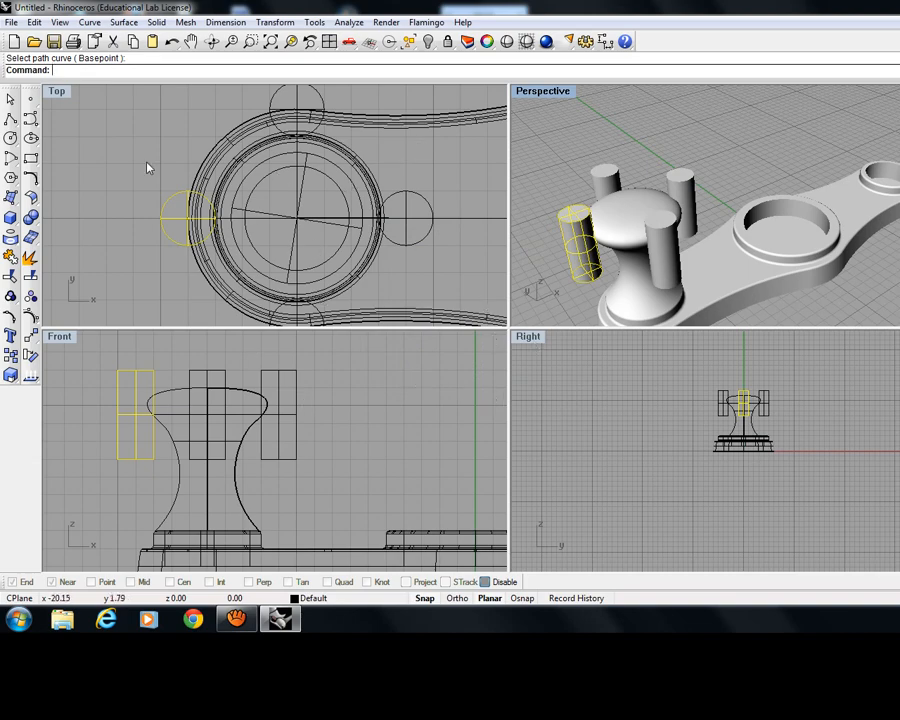
click(723, 161)
right_drag(614, 238, 689, 237)
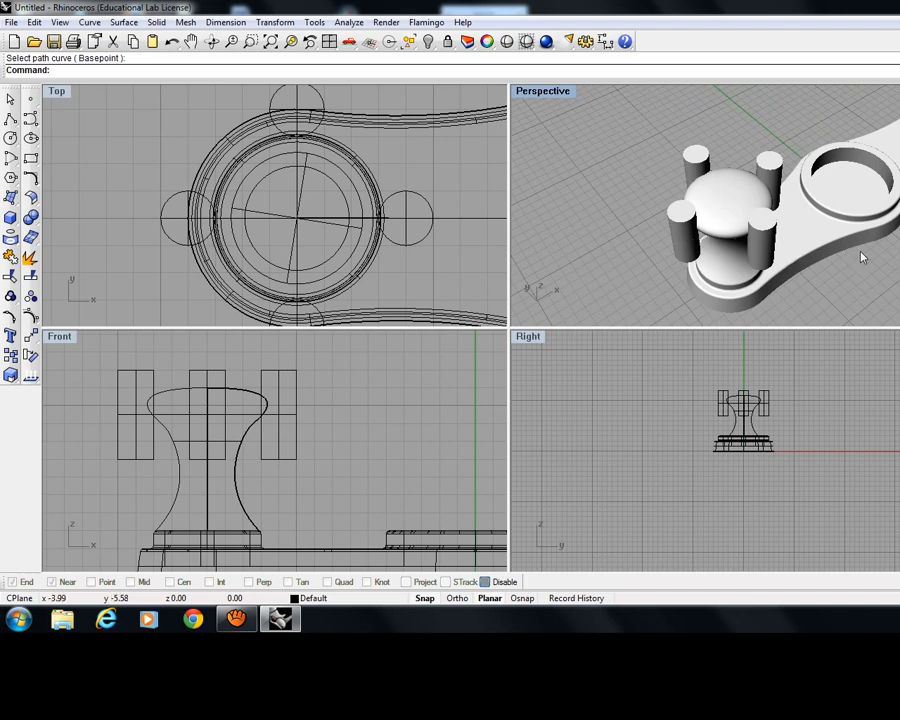
right_drag(860, 255, 553, 182)
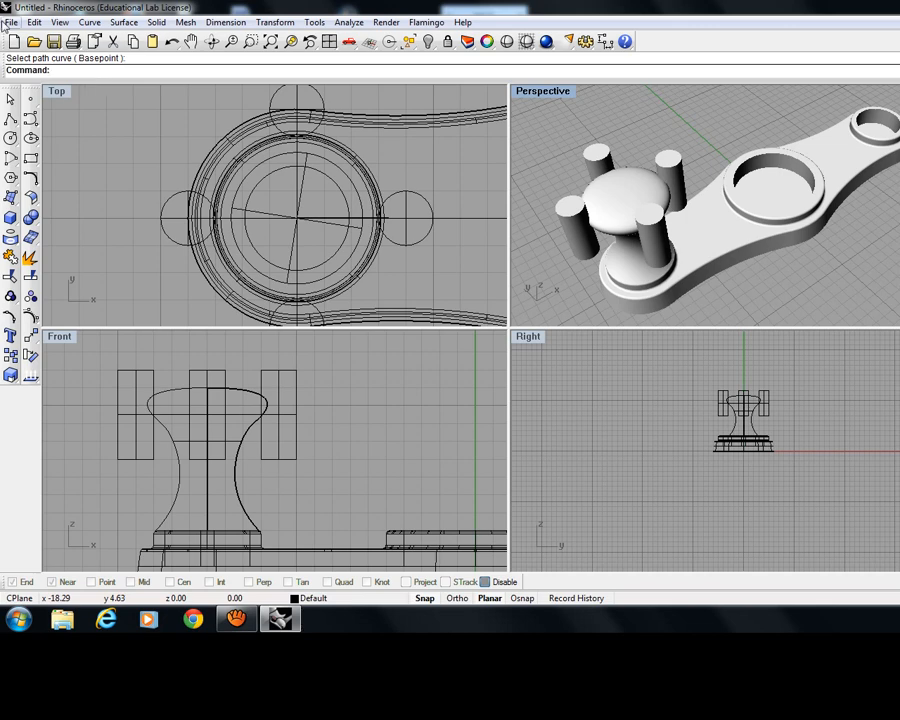
text(Boolean2Objects)
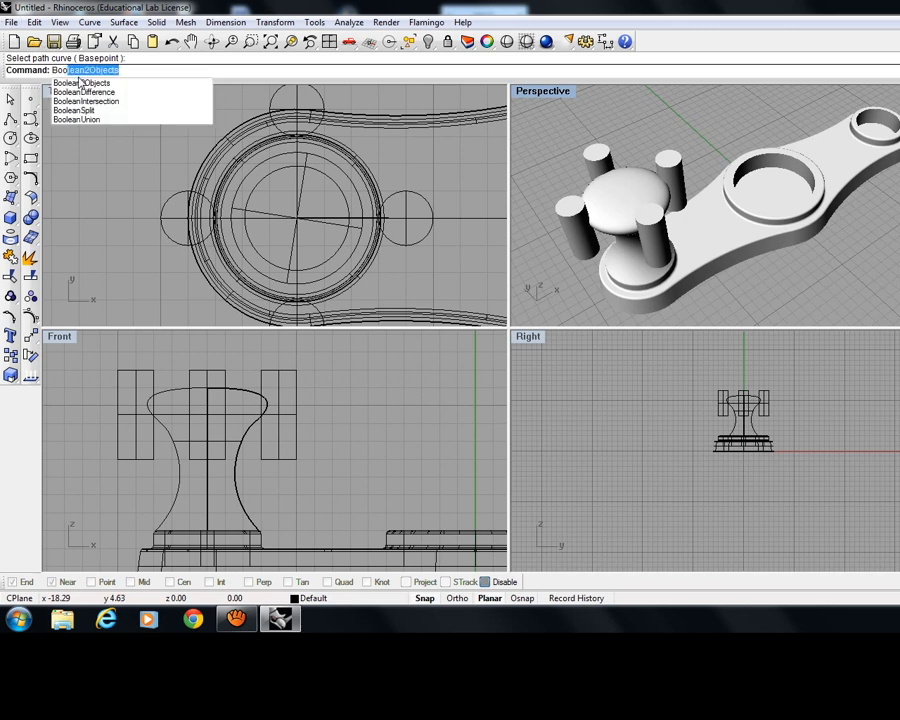
click(84, 92)
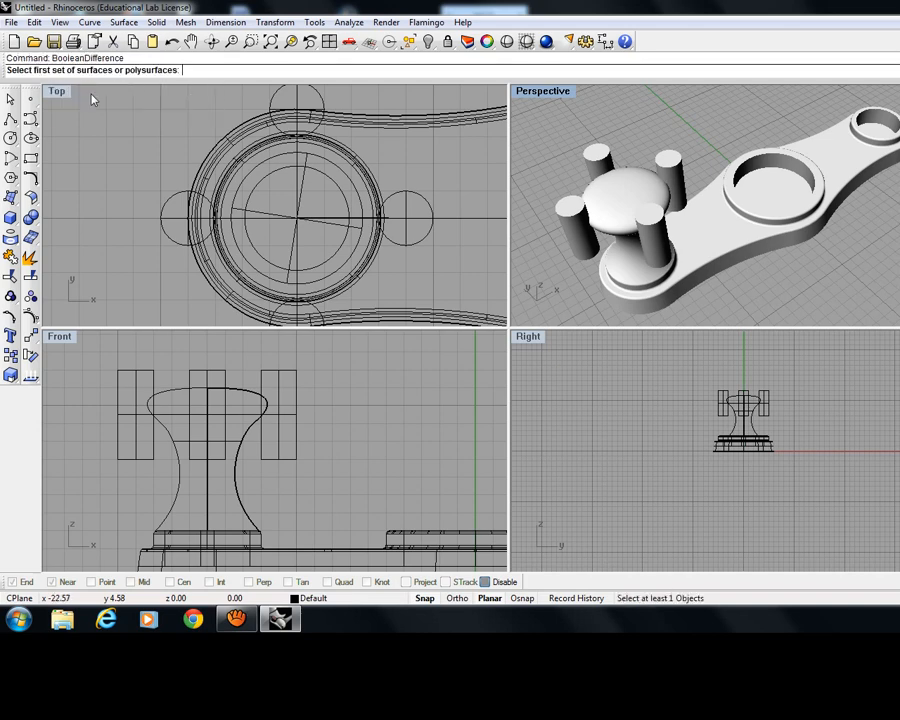
click(622, 200)
key(Escape)
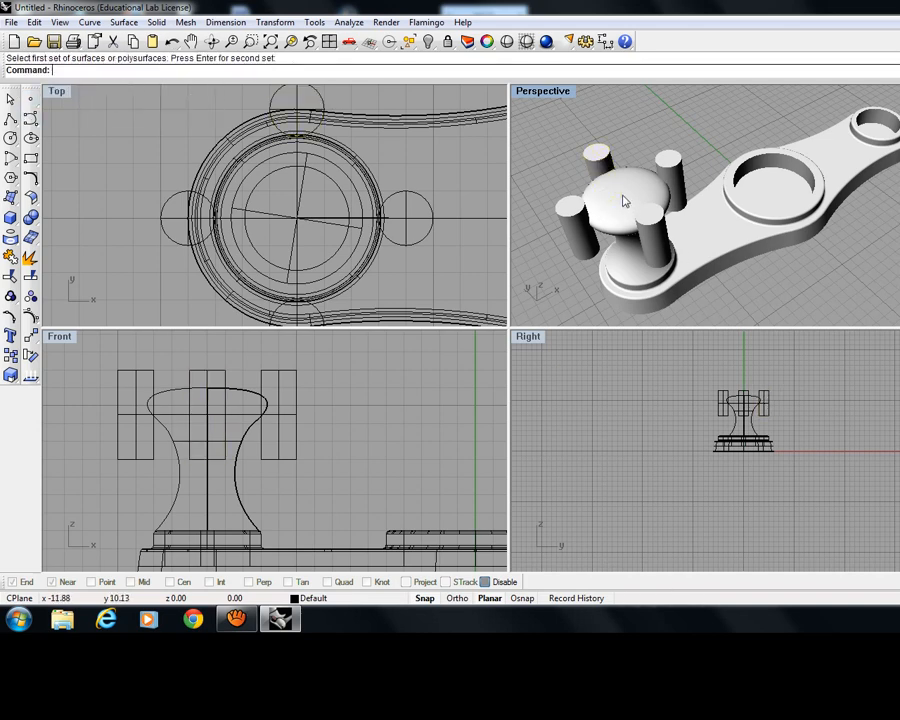
key(Return)
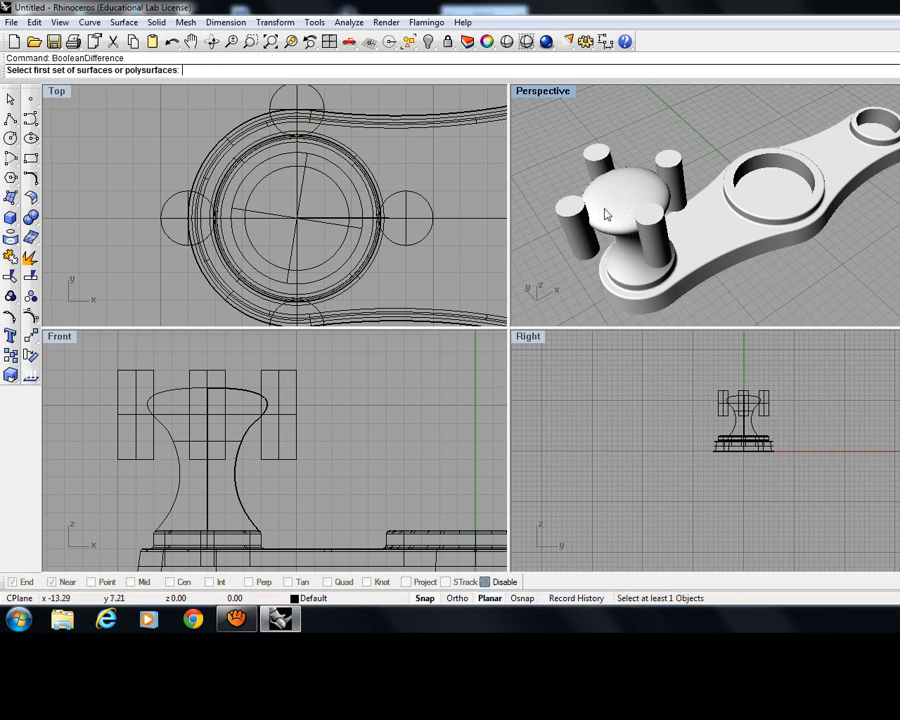
click(617, 227)
key(Return)
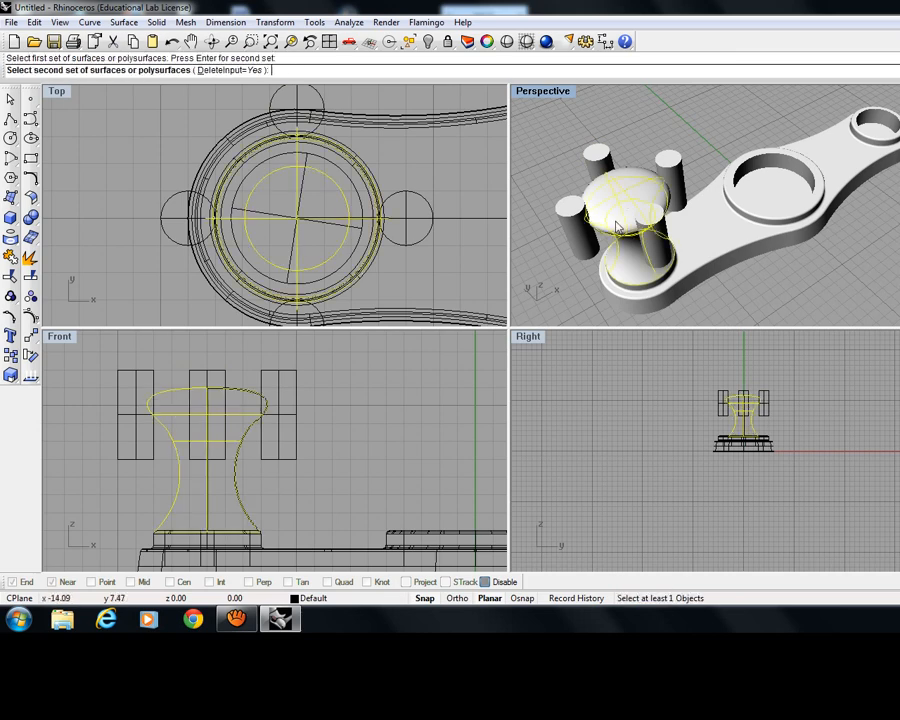
click(599, 163)
click(668, 172)
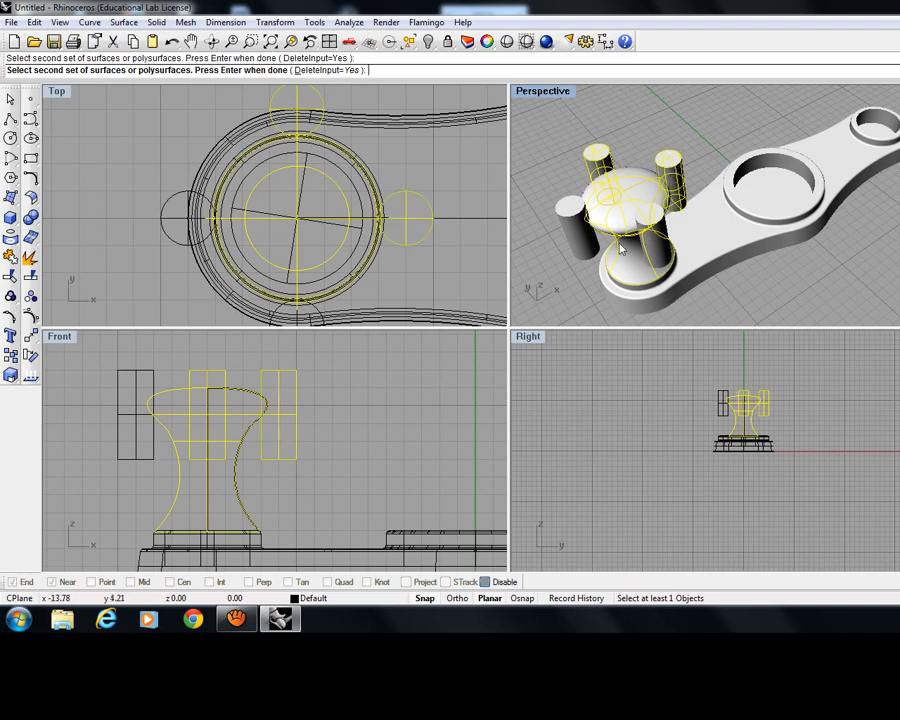
click(568, 218)
click(660, 230)
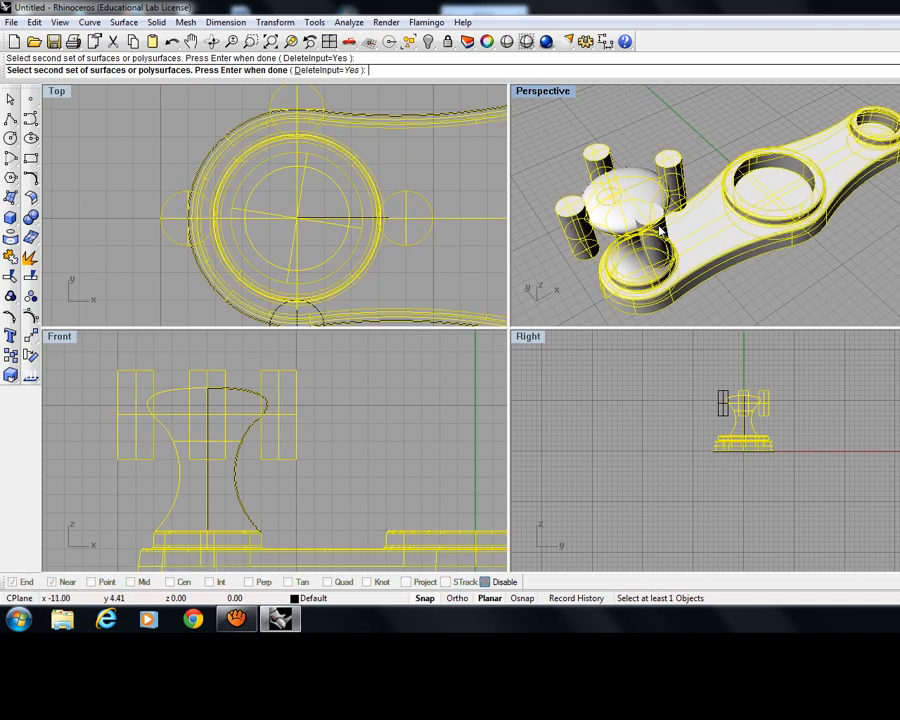
key(Return)
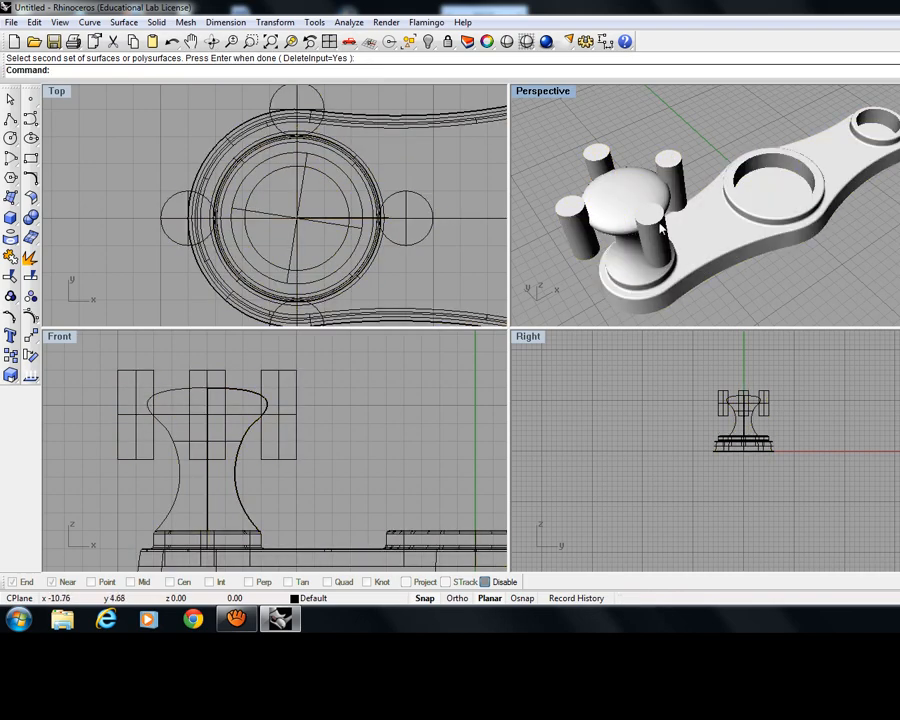
Subtract the arrayed cylinders around the head from the knob using BooleanDifference.
key(Return)
click(628, 199)
key(Return)
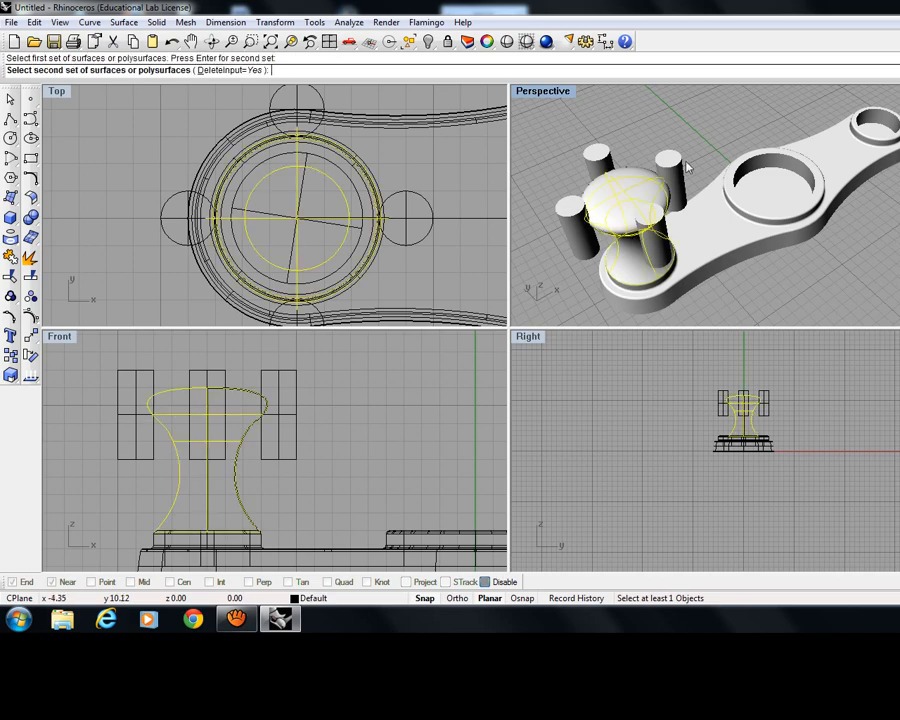
click(655, 258)
scroll(655, 258, up, 5)
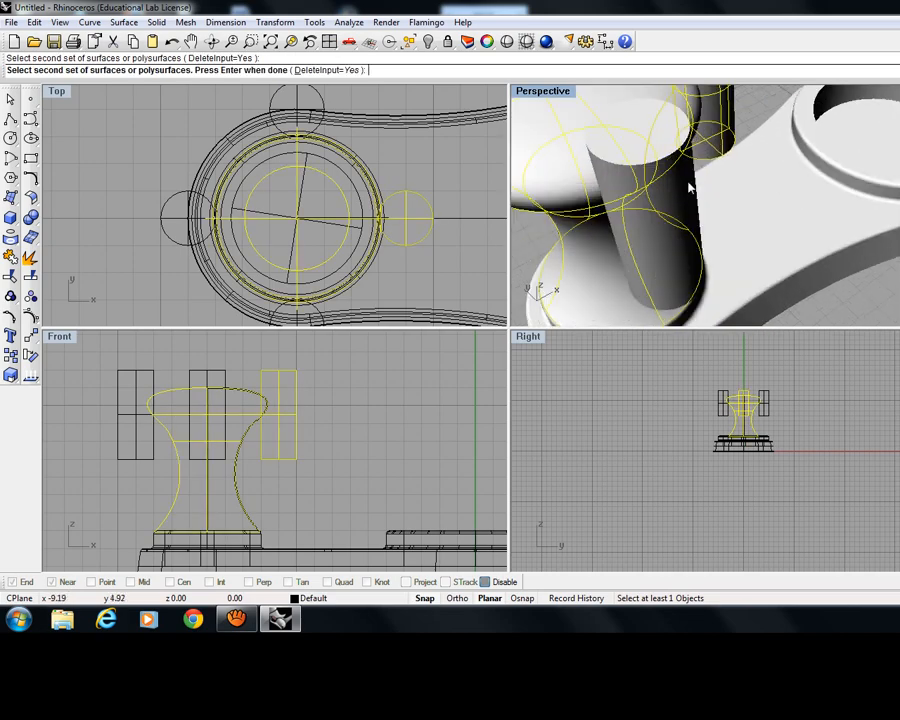
click(690, 185)
scroll(600, 180, down, 2)
scroll(545, 177, down, 4)
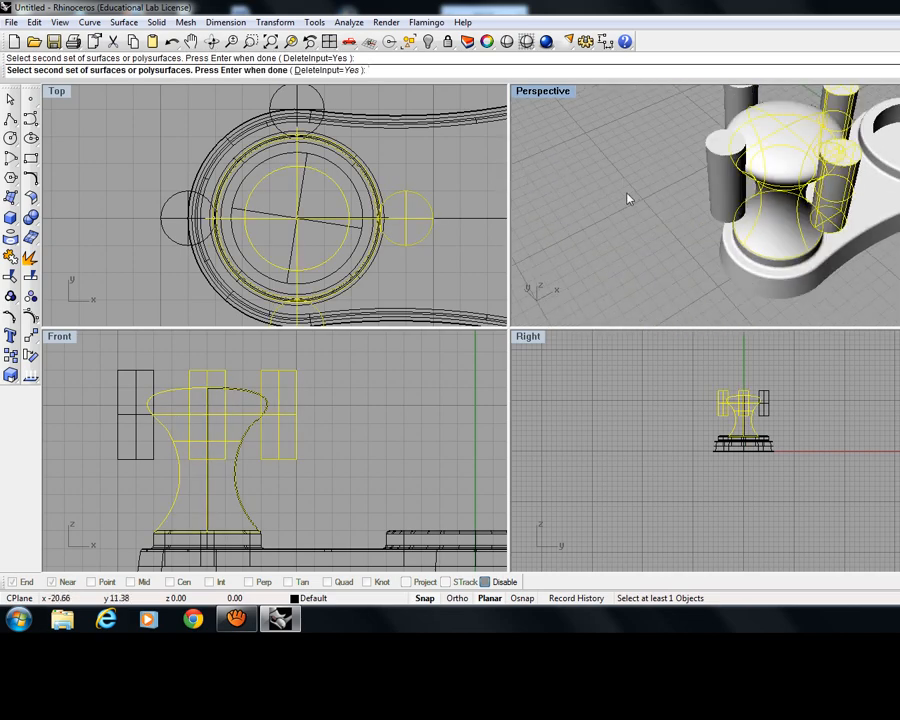
click(715, 163)
scroll(715, 160, down, 3)
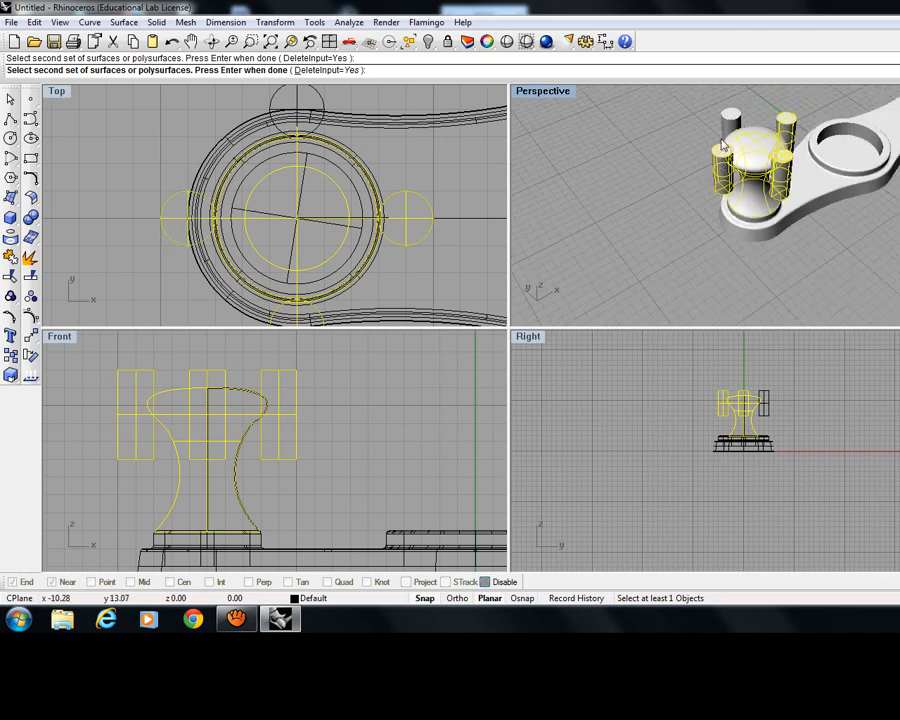
key(Return)
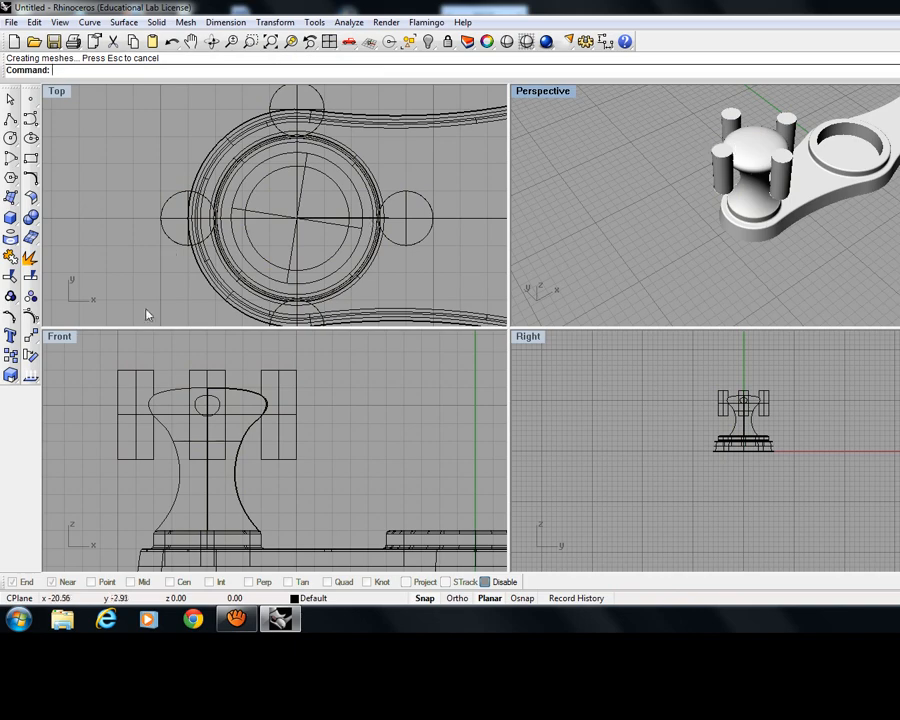
right_drag(620, 317, 600, 320)
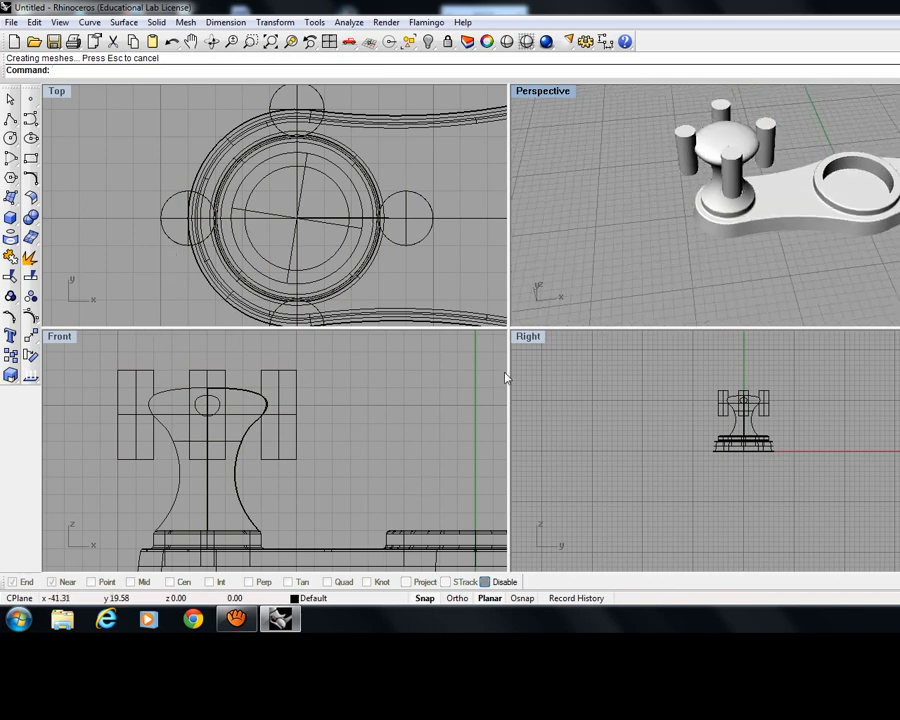
mouse_move(223, 622)
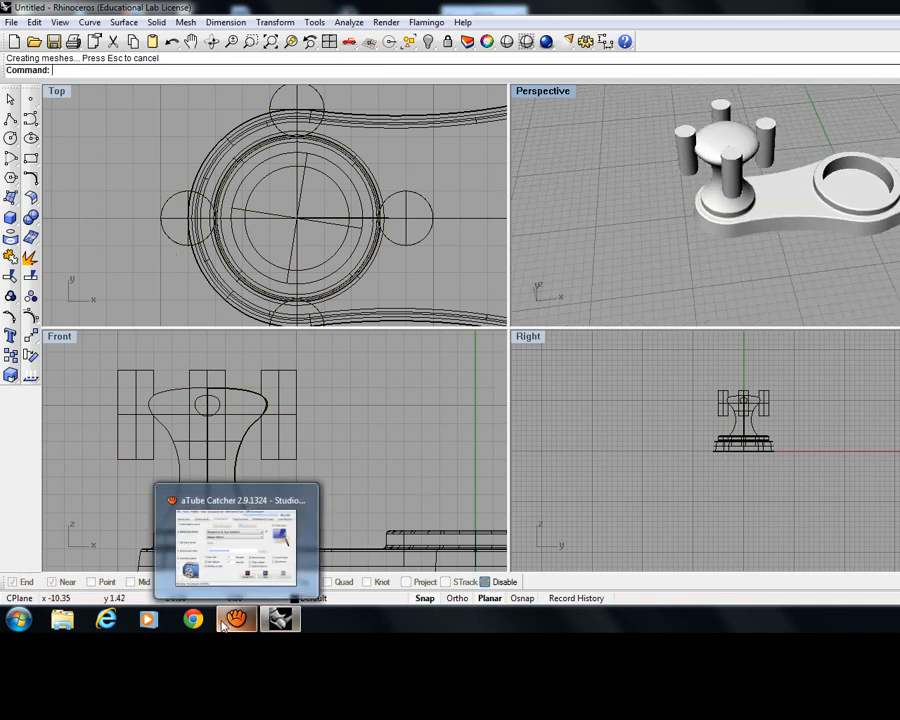
click(236, 545)
click(620, 432)
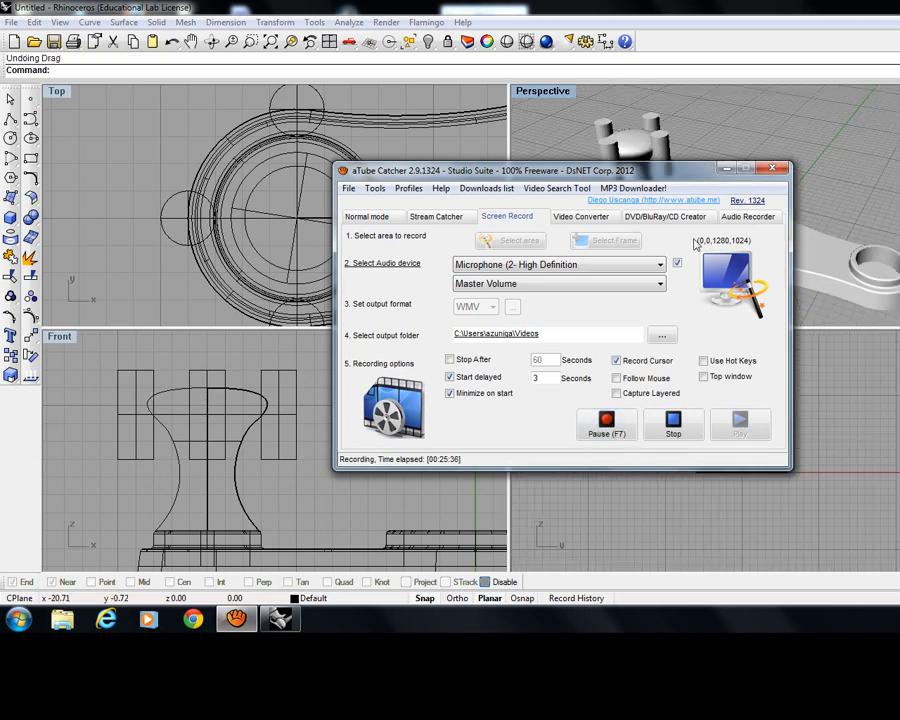
click(726, 169)
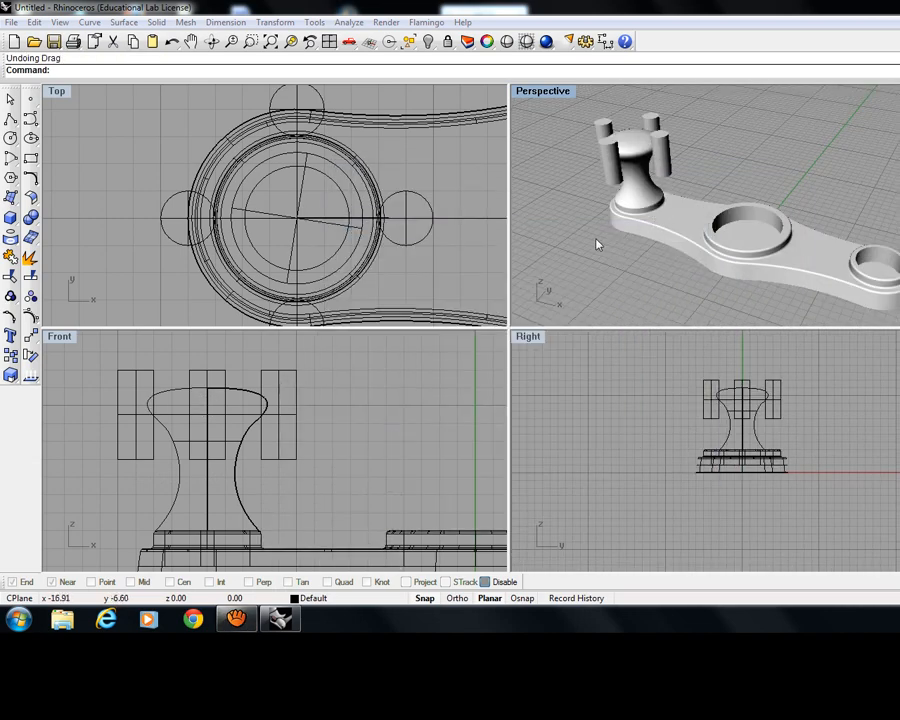
right_drag(597, 244, 689, 267)
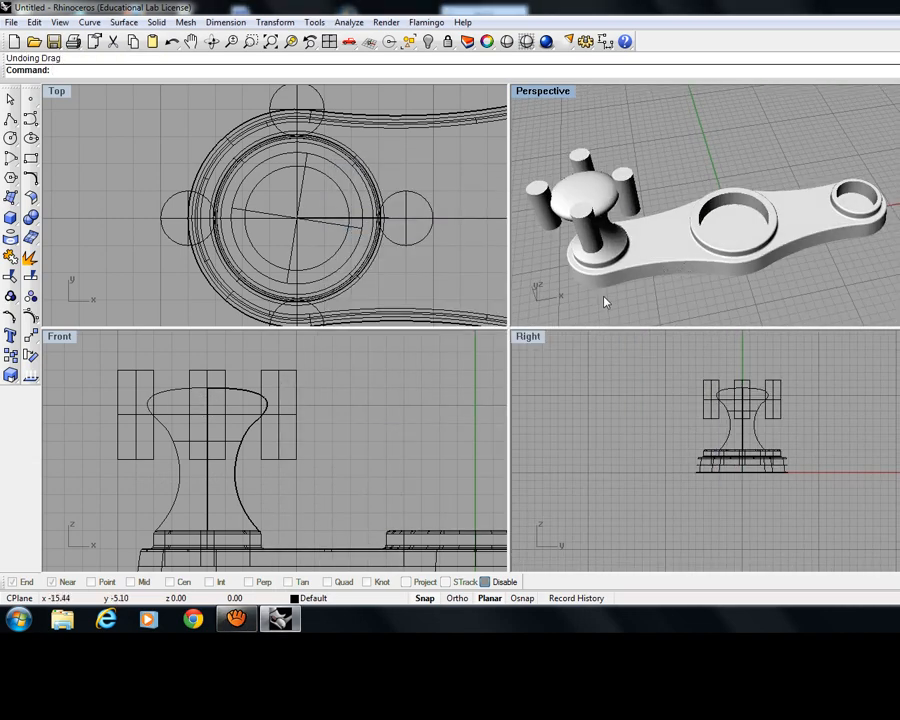
shift+right_drag(604, 302, 733, 287)
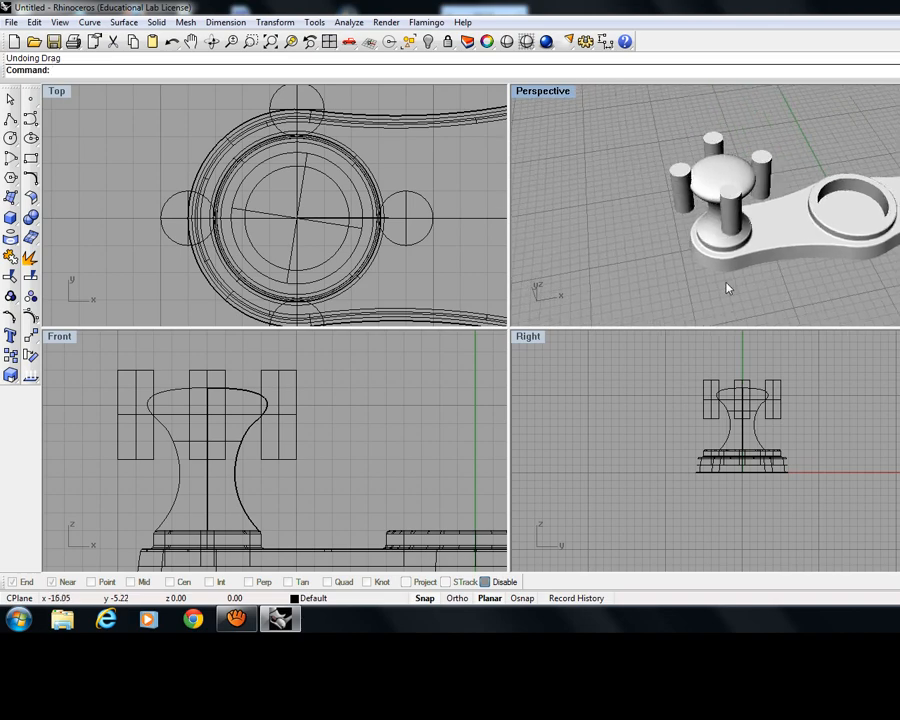
Cap the planar holes of the knob so that it becomes a closed solid, and check it by selecting it.
shift+right_drag(727, 287, 754, 259)
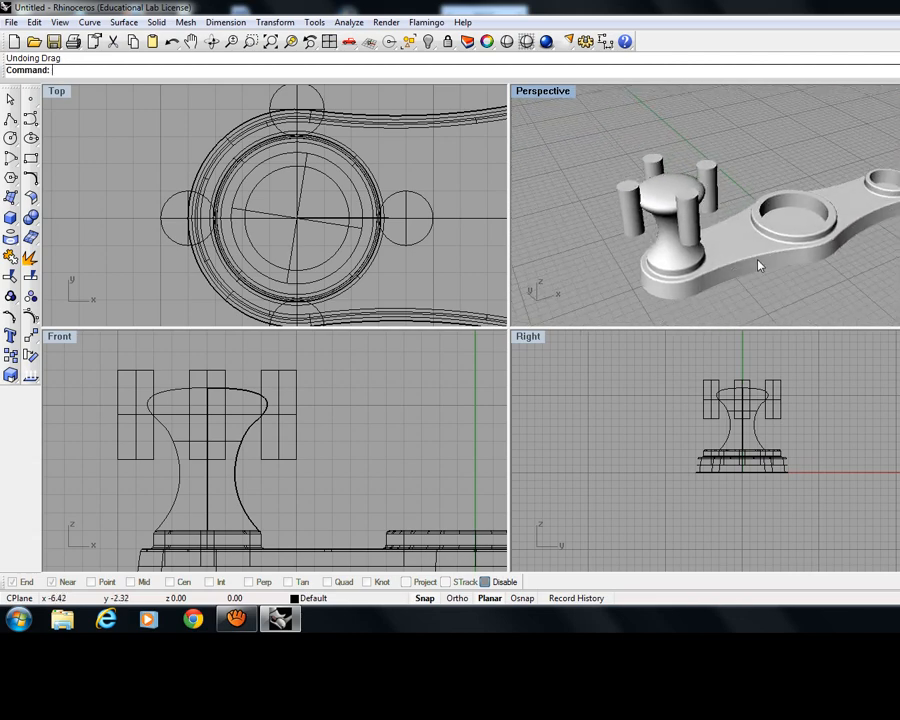
click(660, 194)
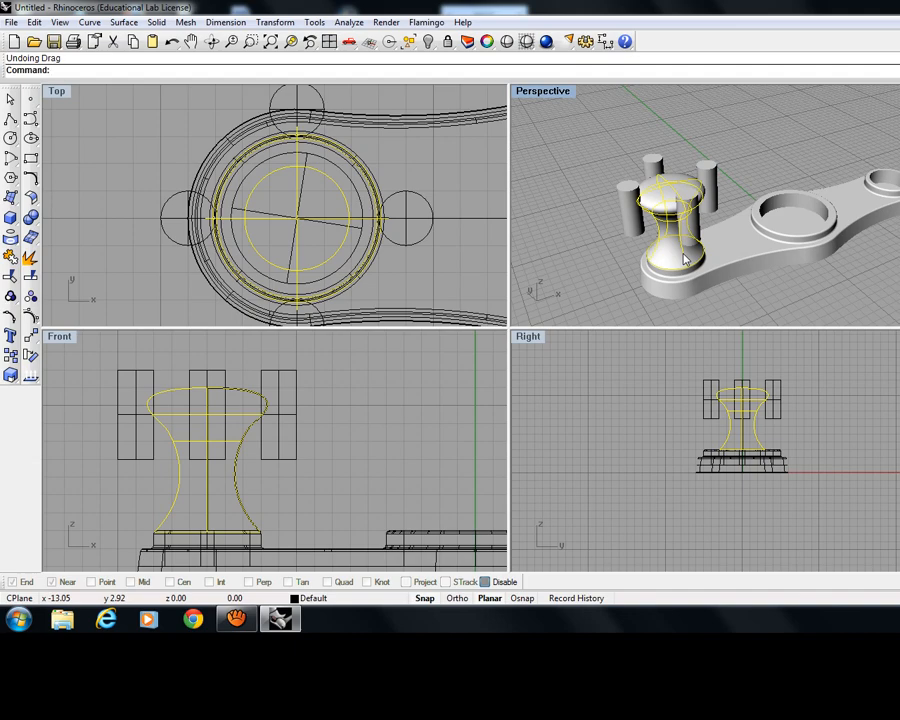
key(Escape)
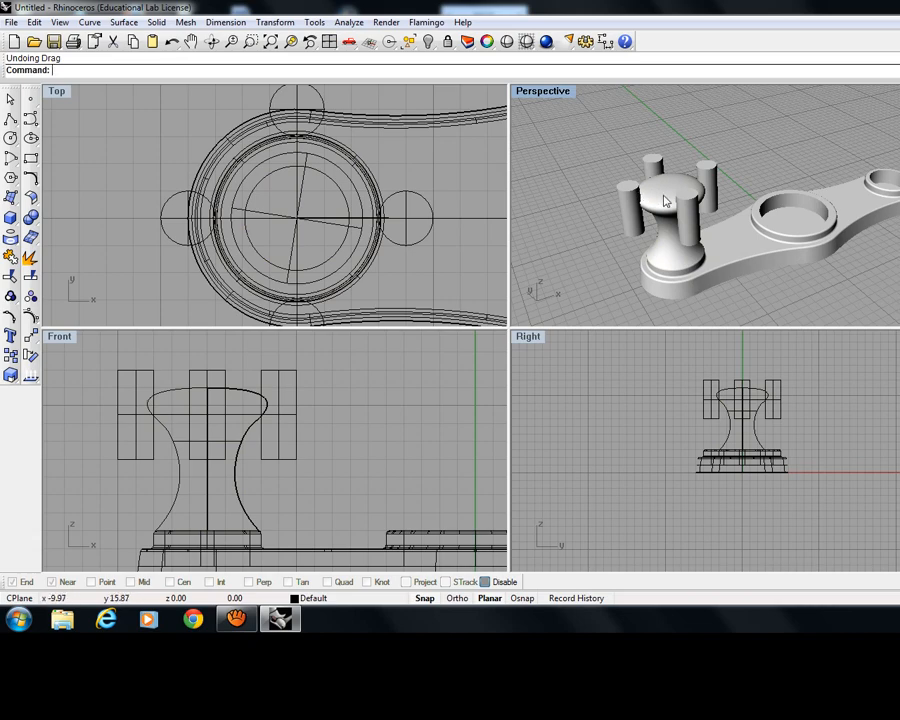
click(665, 200)
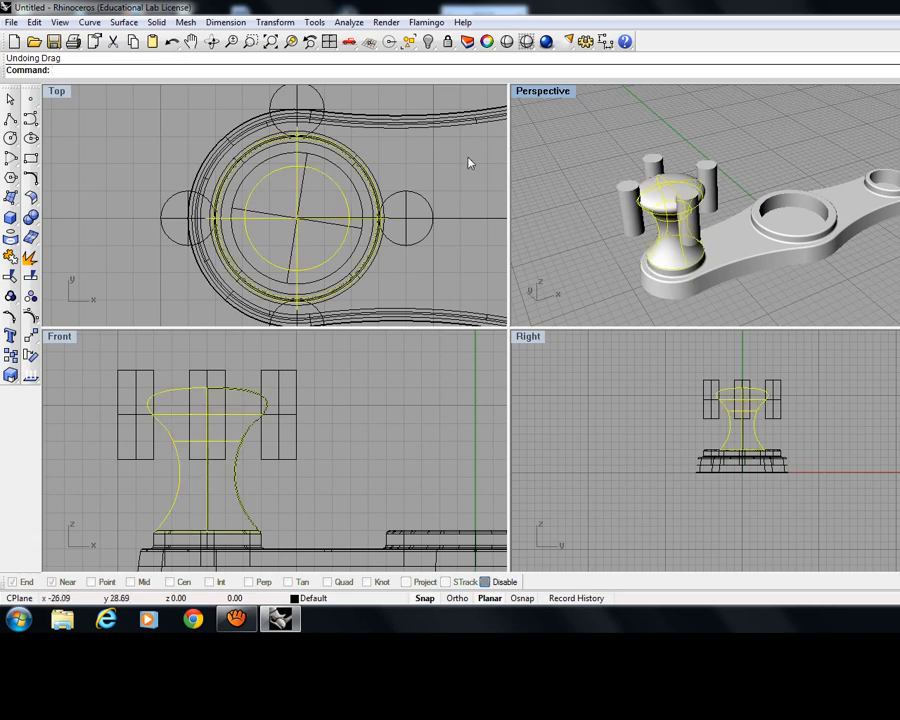
click(155, 23)
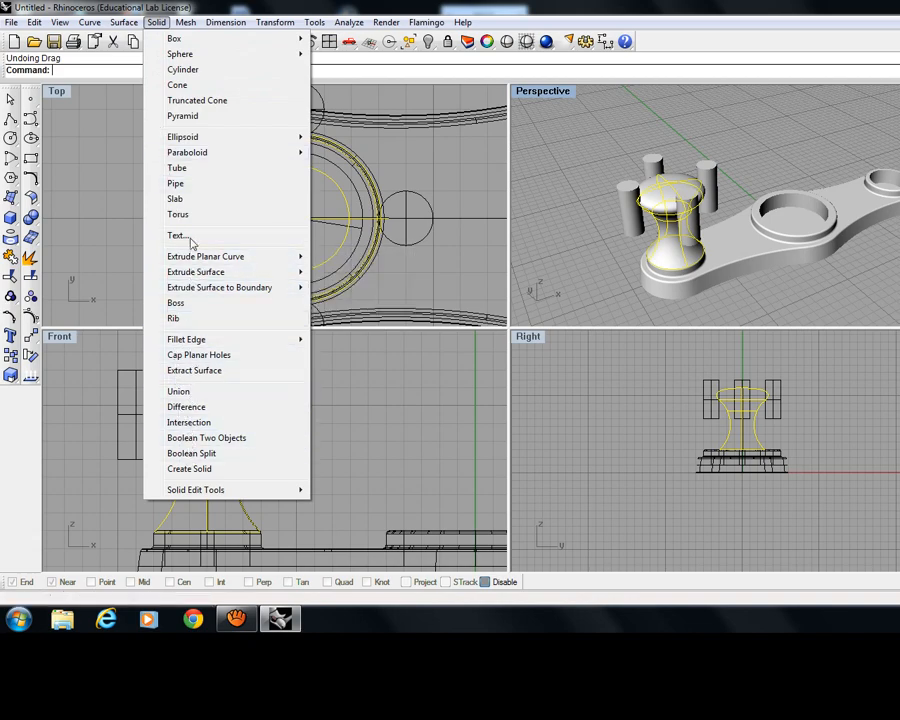
click(197, 356)
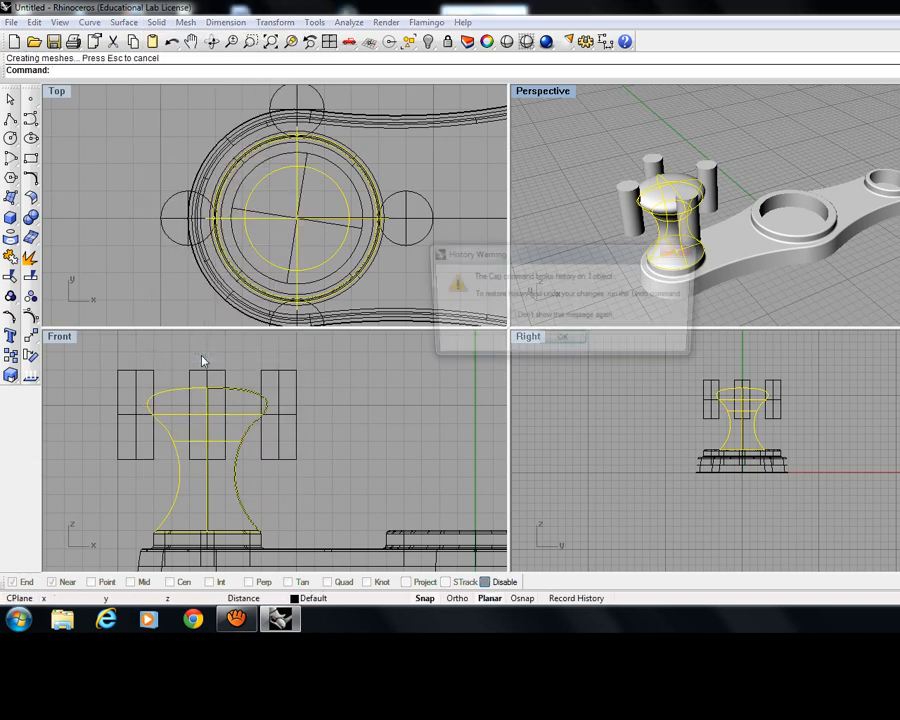
click(561, 340)
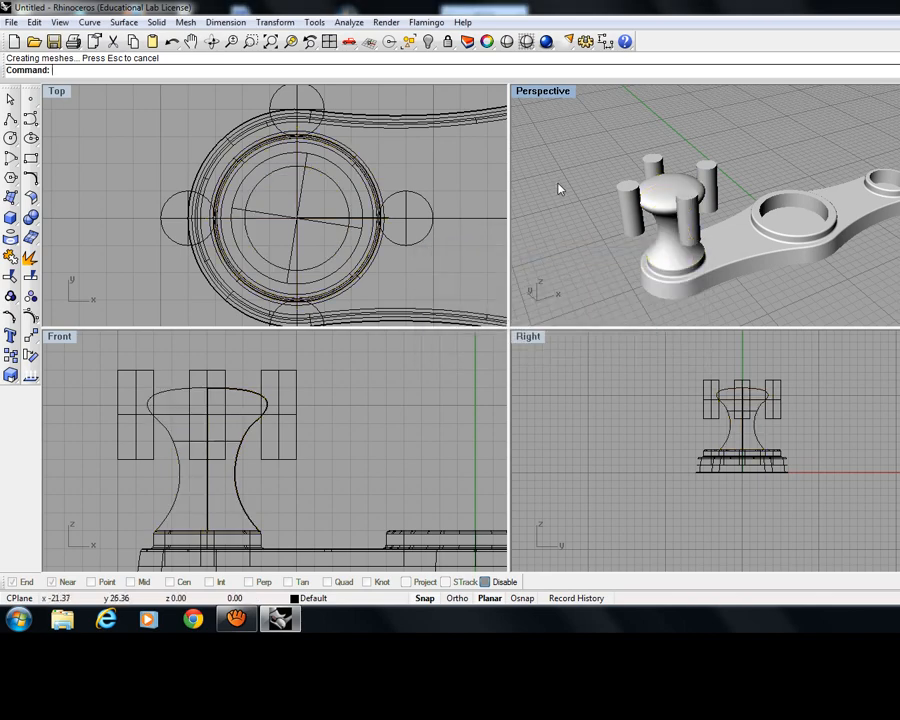
click(656, 186)
click(656, 186)
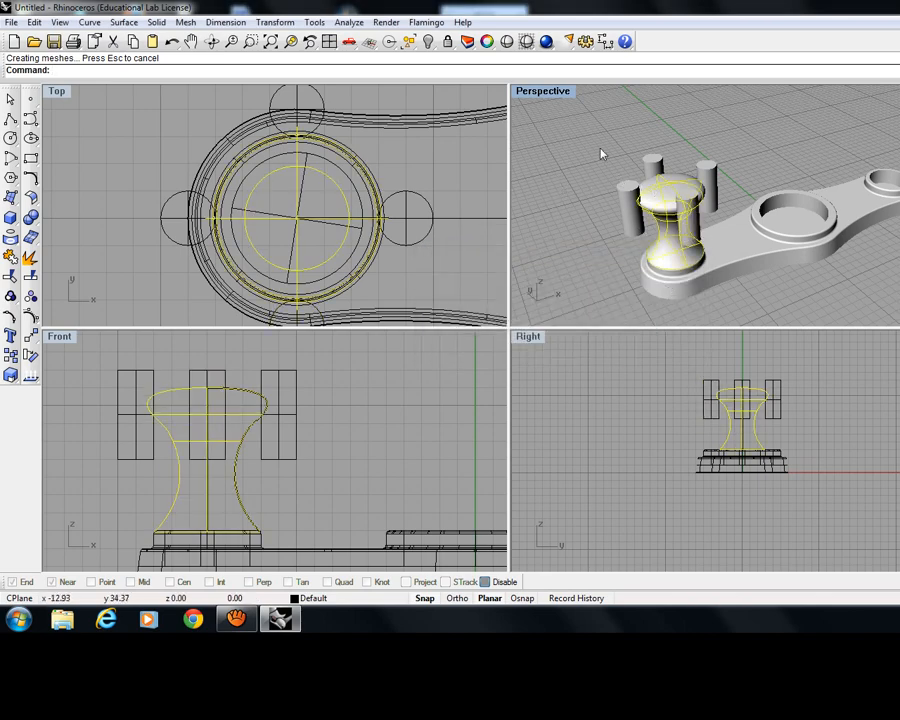
click(606, 140)
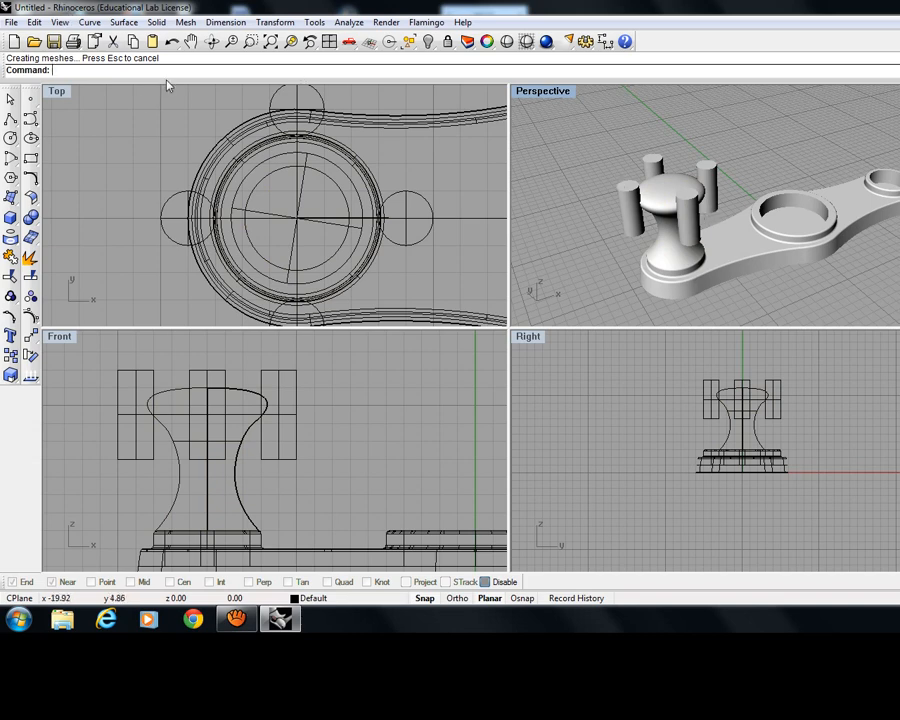
text(Boolean2Objects)
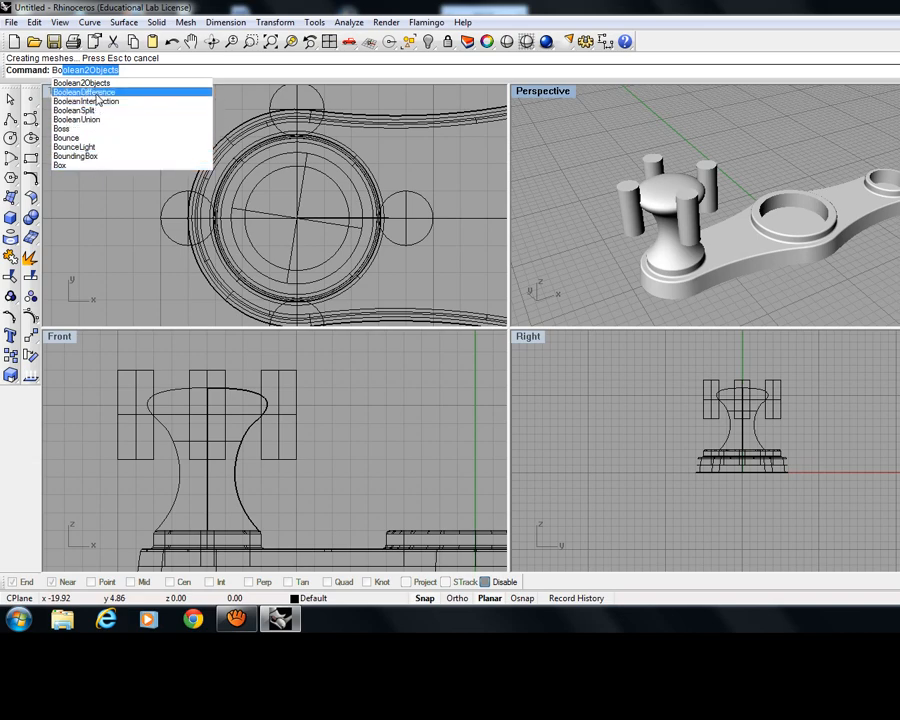
click(96, 93)
click(668, 253)
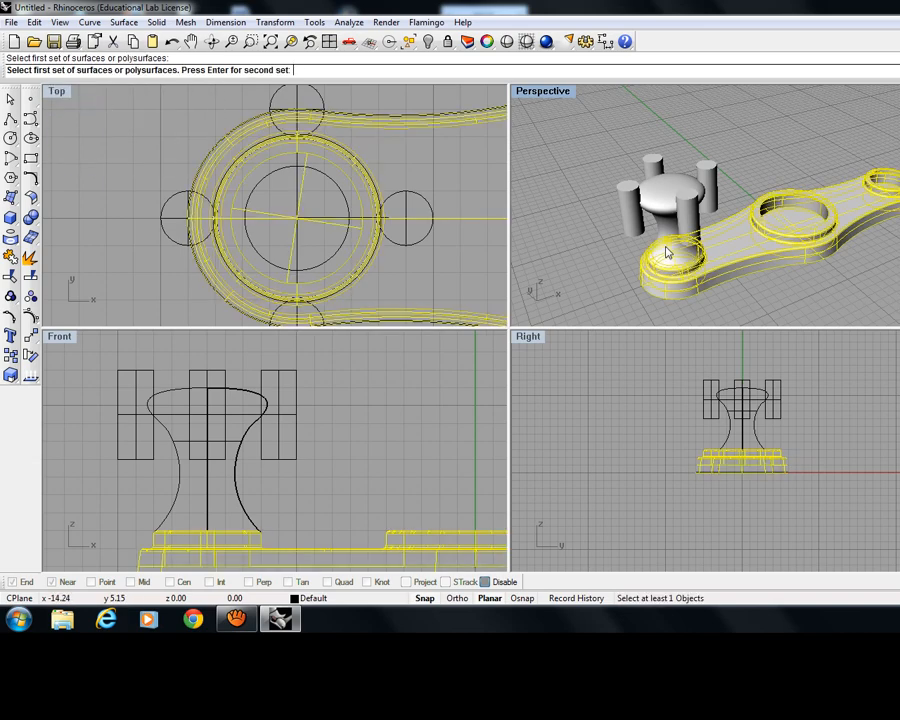
key(Escape)
key(Return)
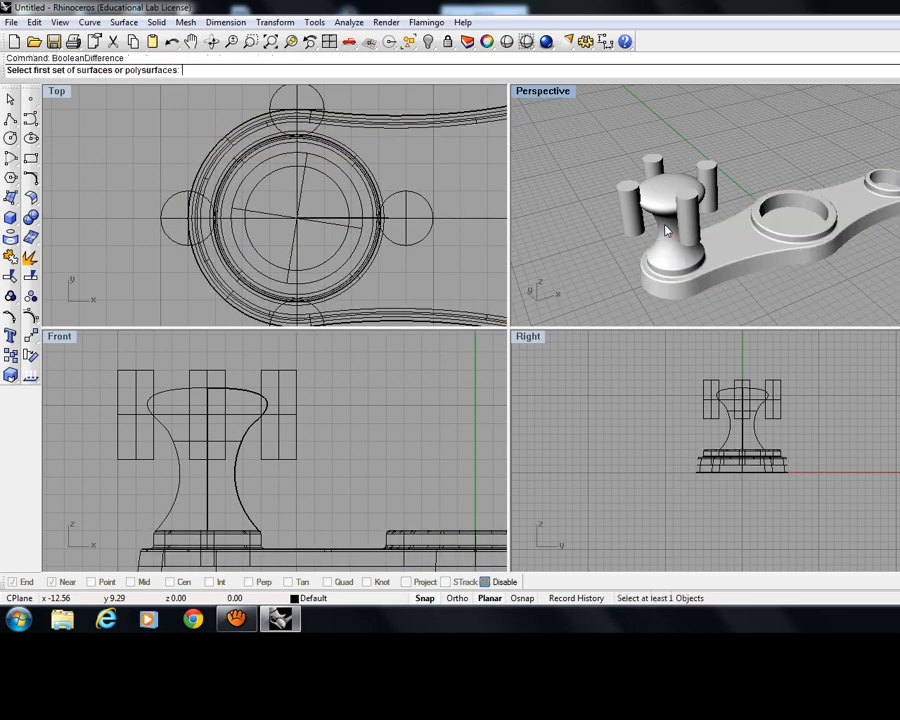
click(668, 195)
key(Escape)
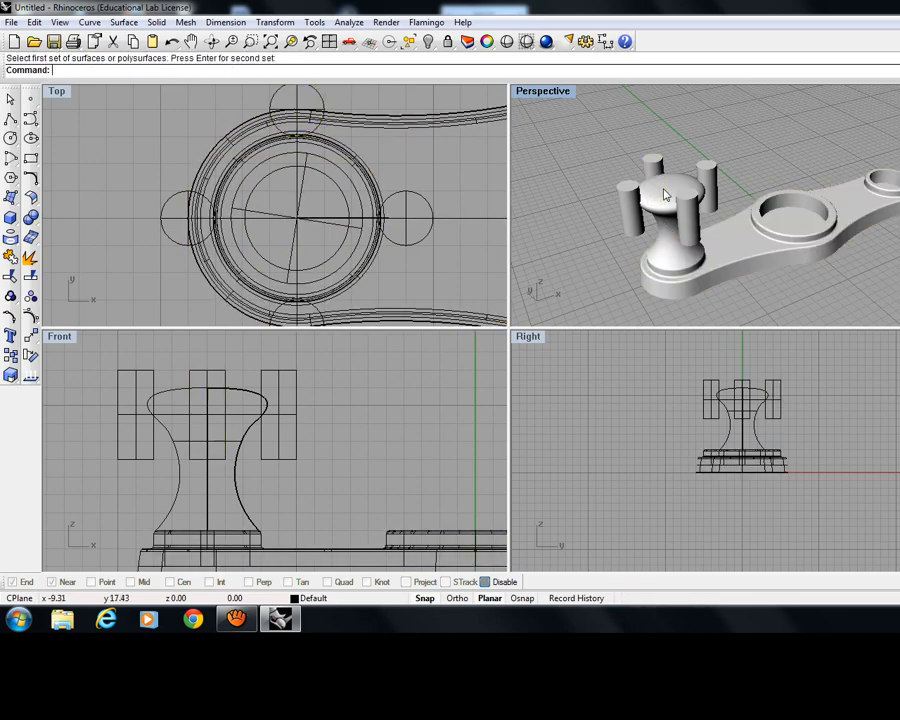
key(Return)
scroll(665, 199, up, 3)
click(669, 206)
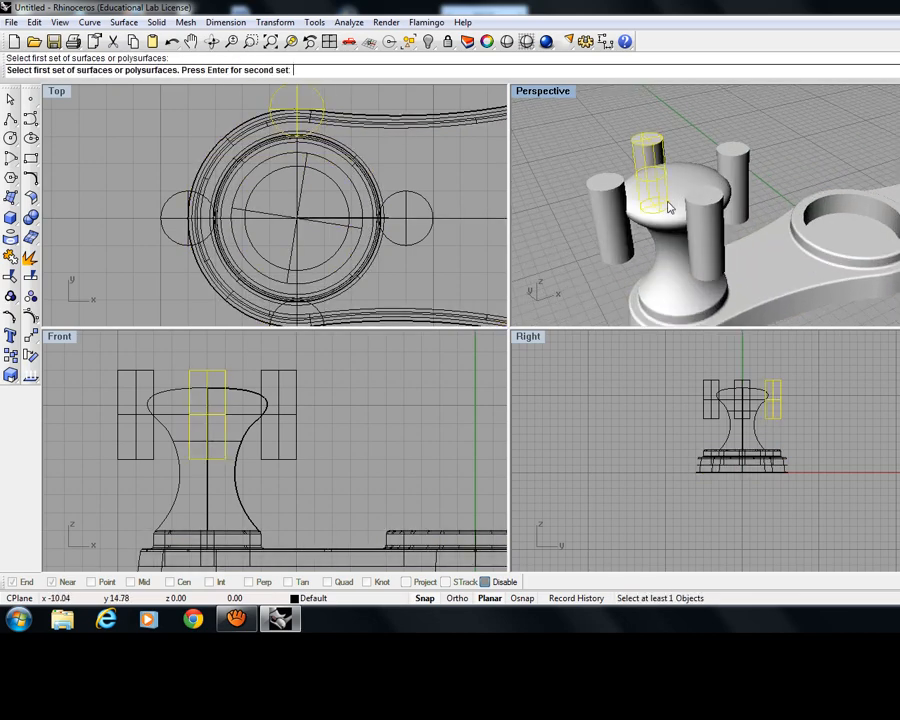
key(Escape)
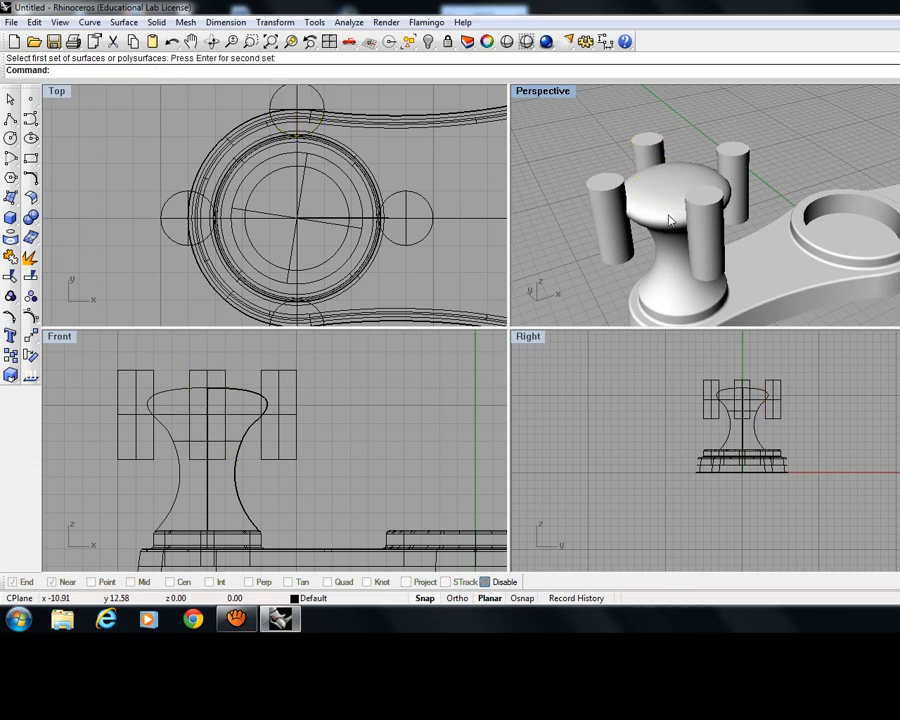
Subtract the four cylinders around the head from the capped knob using BooleanDifference with DeleteInput=Yes.
key(Return)
click(640, 218)
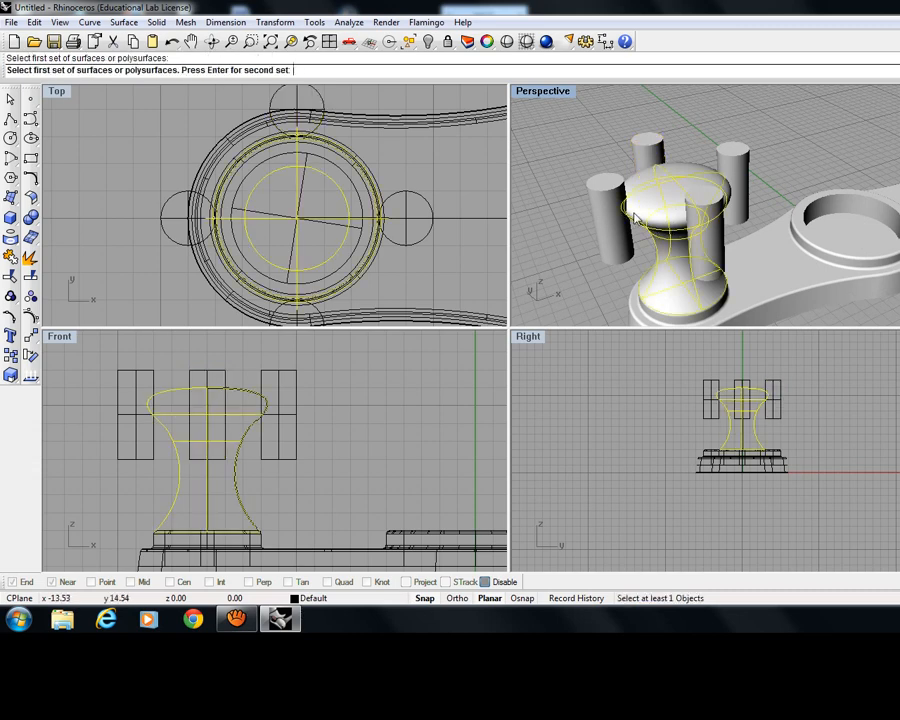
key(Return)
click(597, 194)
click(644, 145)
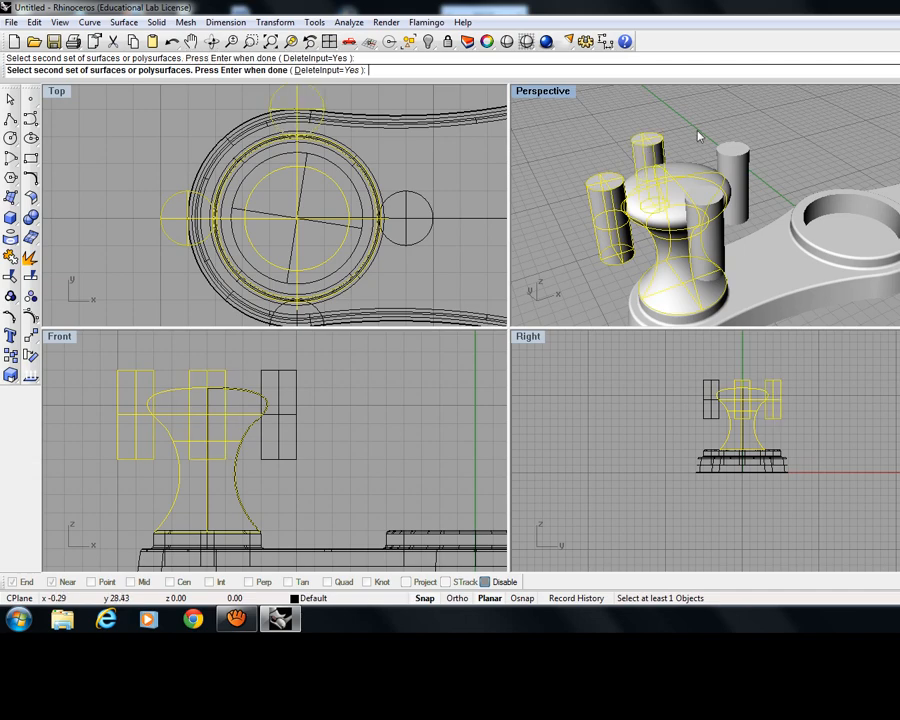
click(740, 155)
scroll(715, 205, up, 3)
click(697, 189)
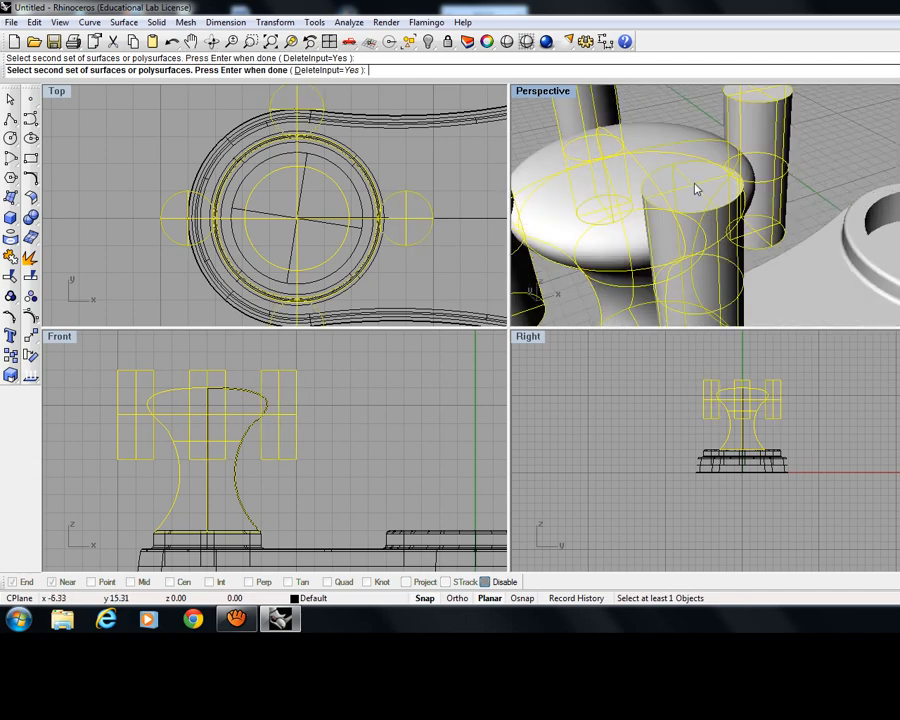
scroll(697, 189, down, 3)
scroll(688, 195, down, 2)
key(Return)
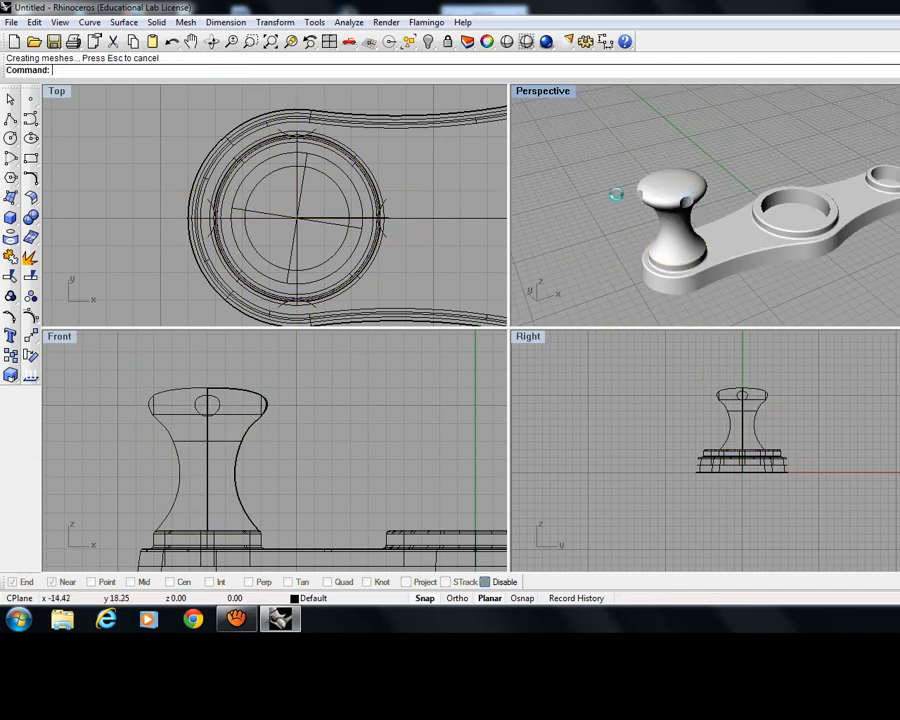
Examine the notches cut into the rim of the knob's head from several angles and distances.
right_drag(672, 241, 655, 214)
scroll(633, 242, up, 5)
right_drag(777, 227, 806, 248)
scroll(777, 265, down, 6)
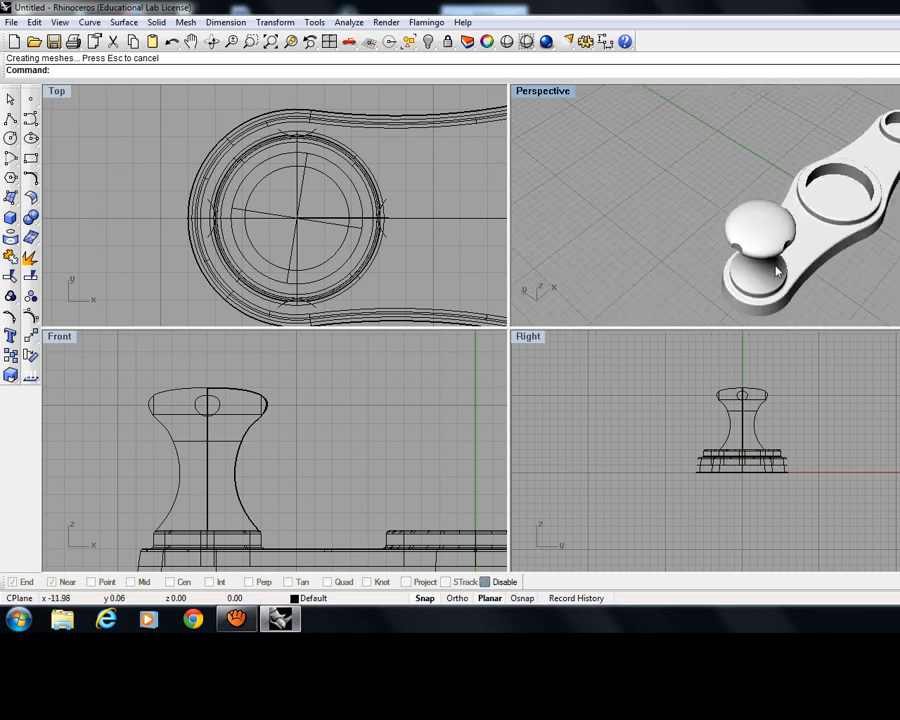
right_drag(774, 299, 727, 253)
scroll(727, 253, up, 7)
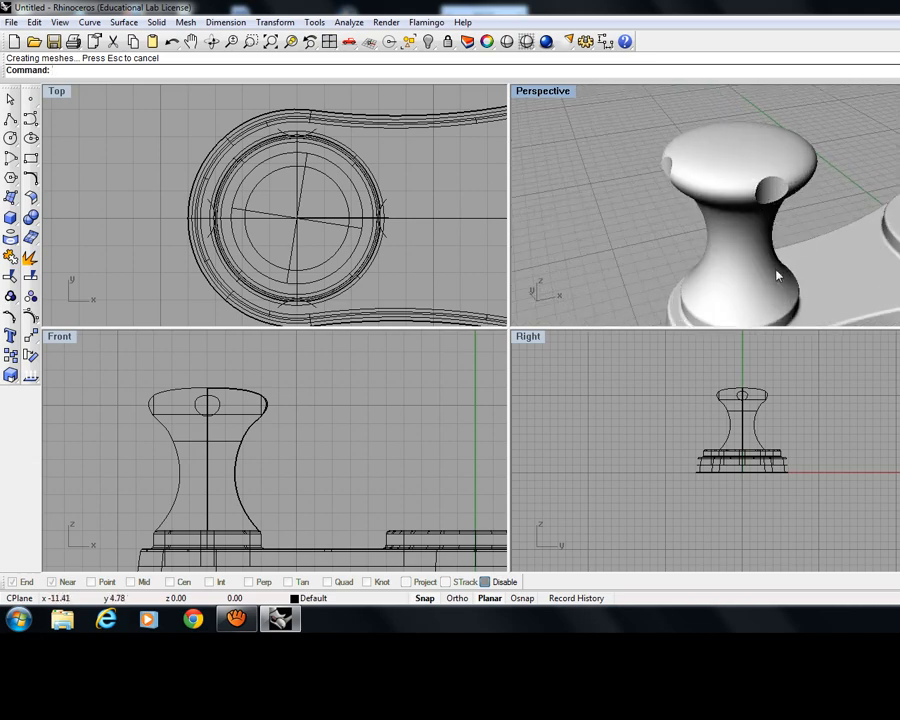
scroll(777, 274, down, 5)
right_drag(777, 274, 758, 281)
scroll(758, 281, down, 8)
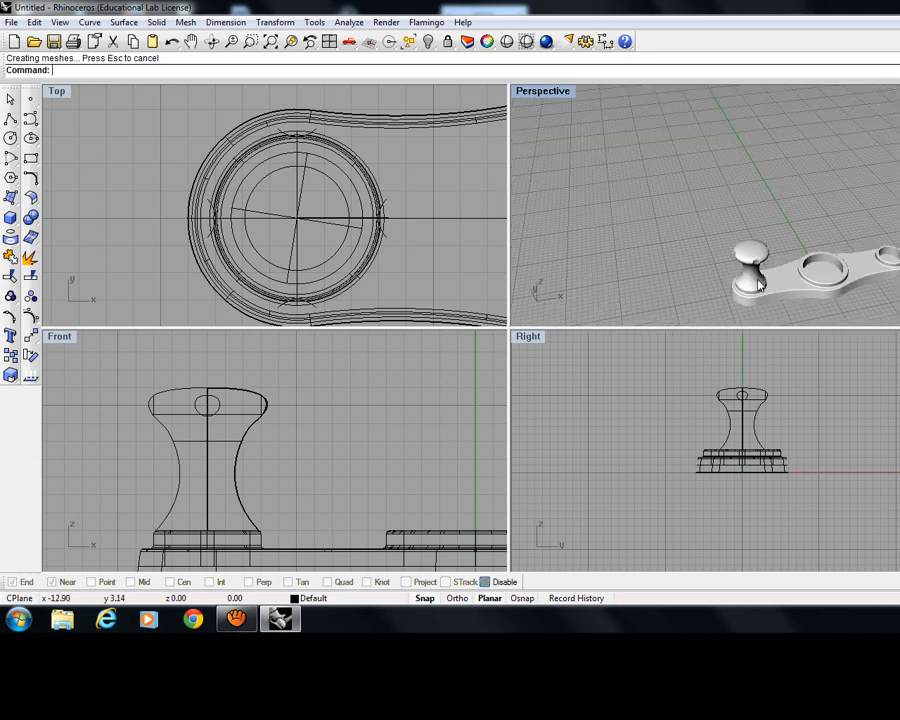
right_drag(847, 291, 693, 255)
scroll(860, 287, up, 6)
right_drag(860, 287, 756, 247)
scroll(670, 253, up, 4)
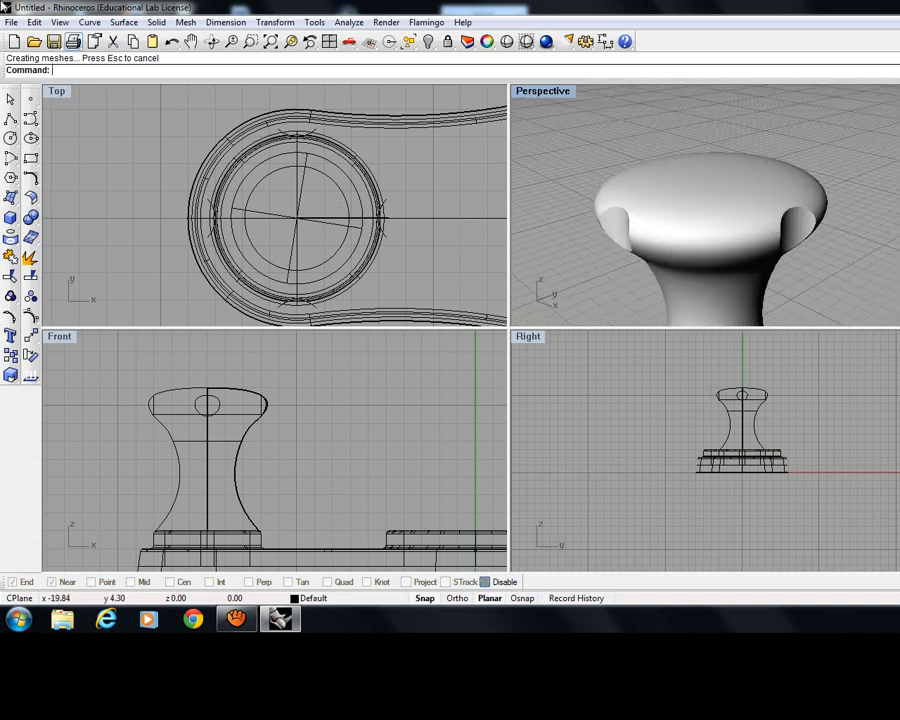
Fillet the edges of all four notches in the knob's rim with a radius of 0.2.
click(156, 22)
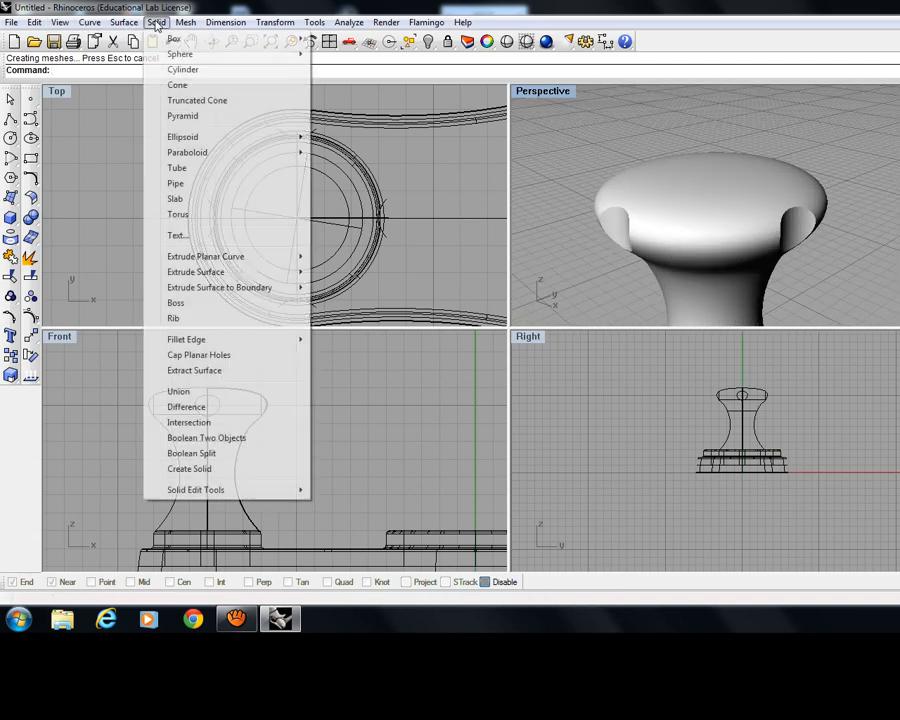
mouse_move(251, 339)
click(345, 340)
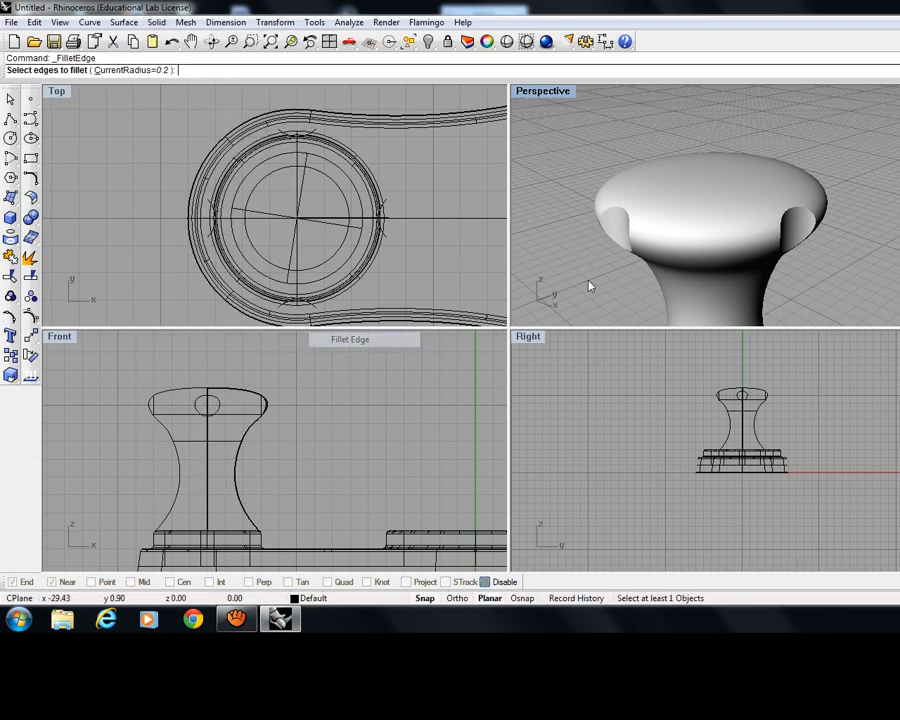
click(628, 226)
click(610, 218)
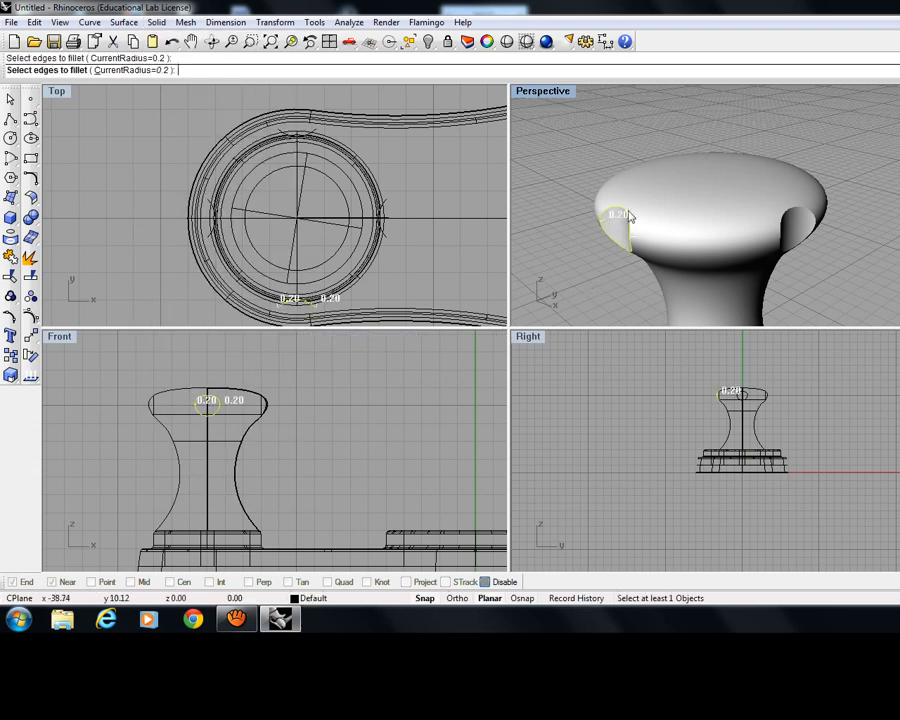
click(784, 234)
click(815, 212)
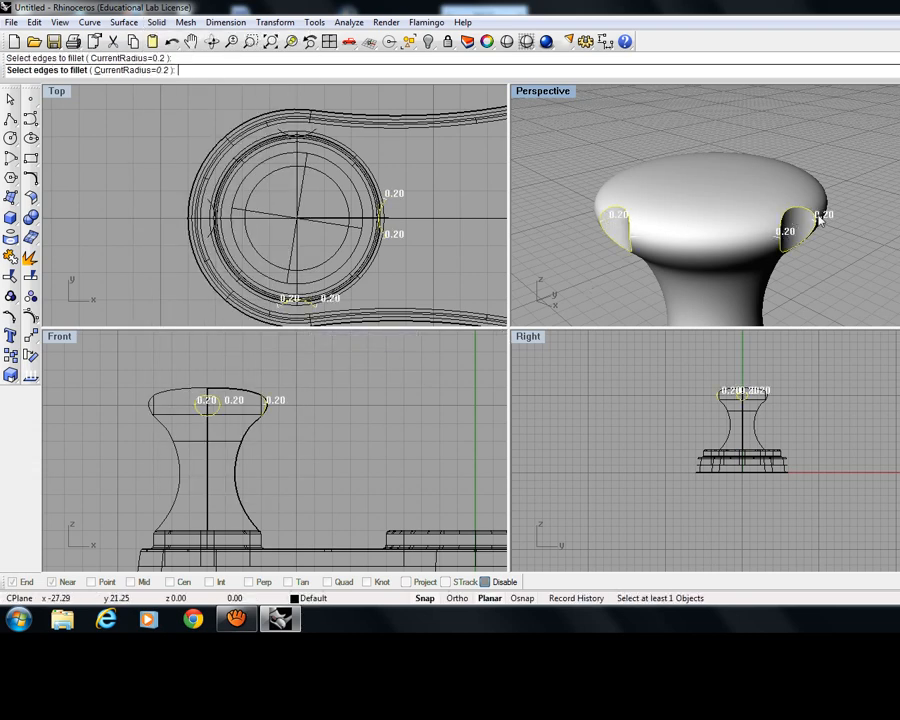
right_drag(832, 226, 626, 219)
right_drag(710, 236, 850, 57)
click(612, 166)
scroll(812, 103, up, 6)
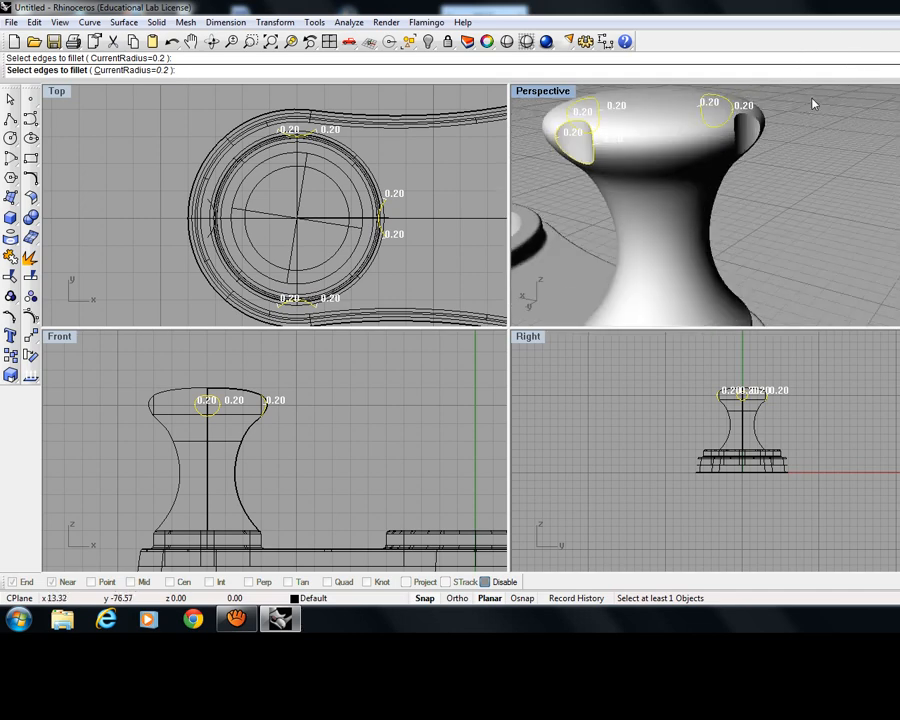
click(739, 133)
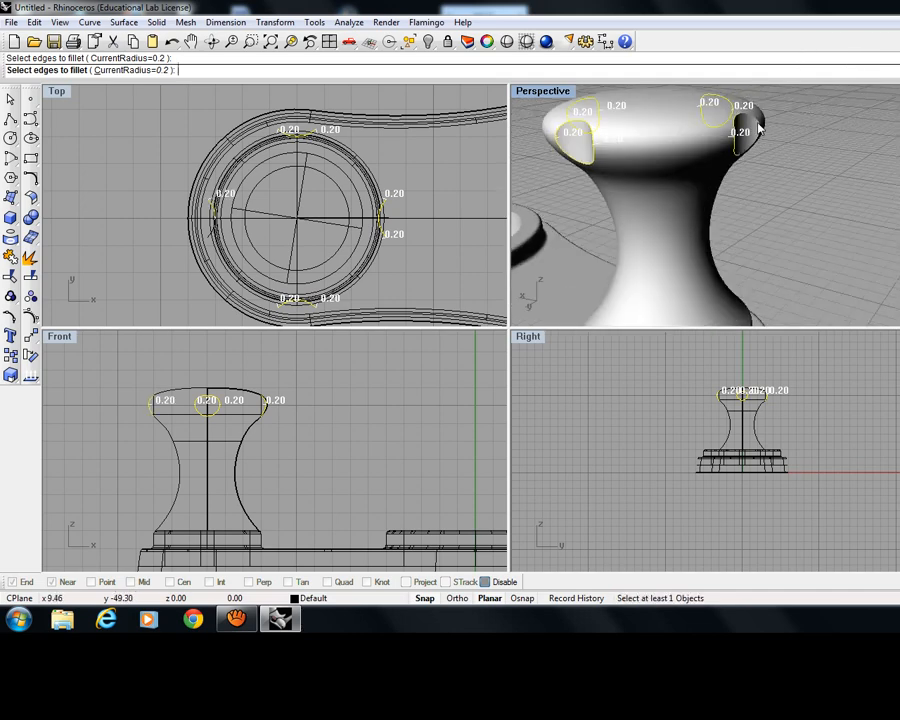
click(758, 127)
right_click(761, 213)
right_click(765, 228)
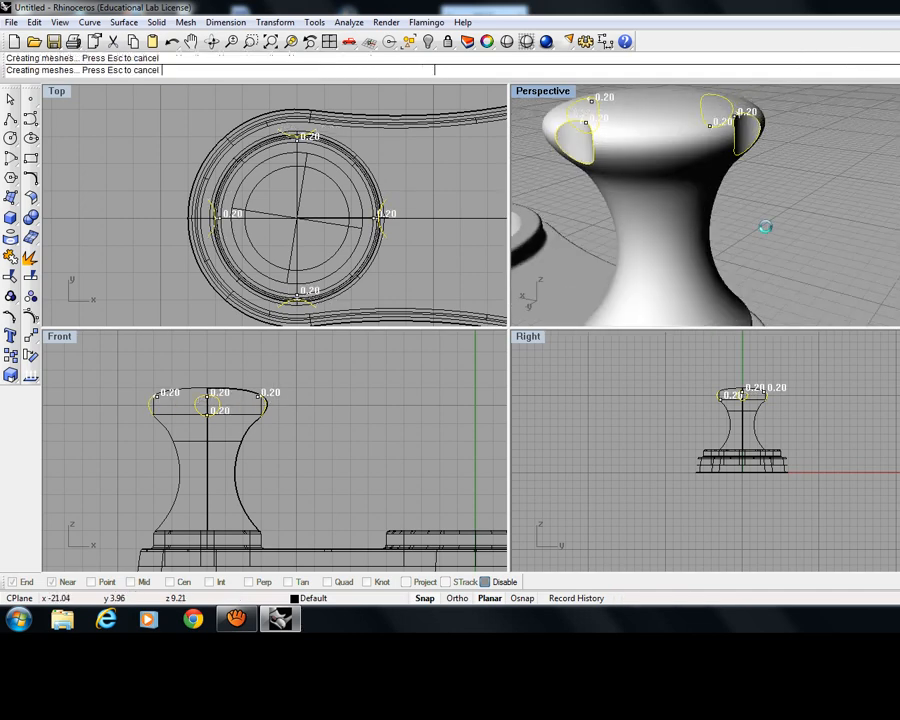
Review the filleted knob and the whole plate in the perspective view, including a maximized view.
scroll(540, 190, down, 5)
right_drag(556, 229, 717, 206)
scroll(701, 200, down, 5)
scroll(716, 206, up, 3)
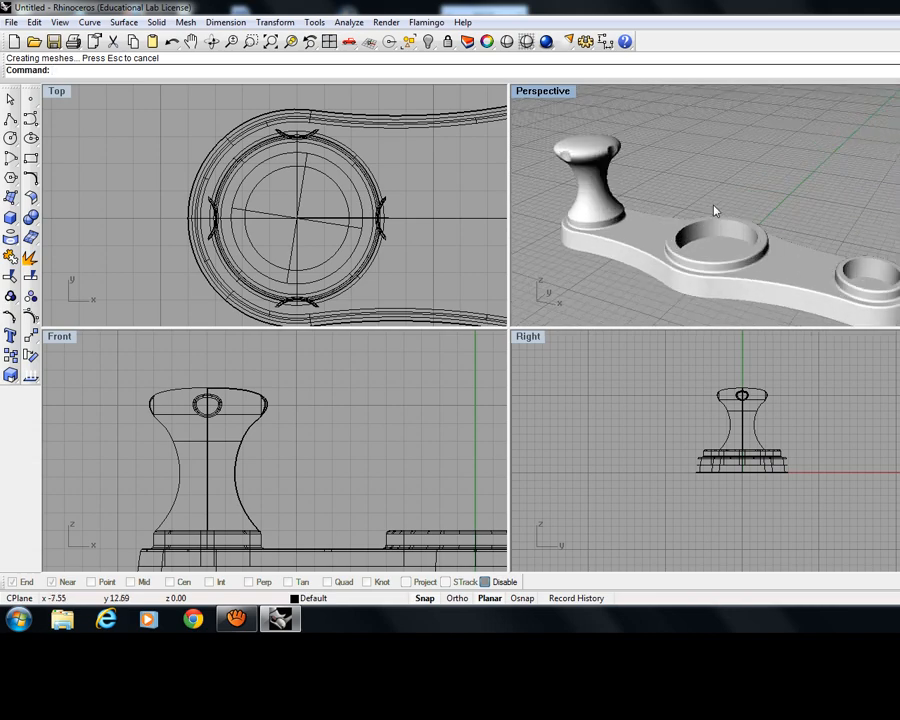
scroll(713, 205, down, 3)
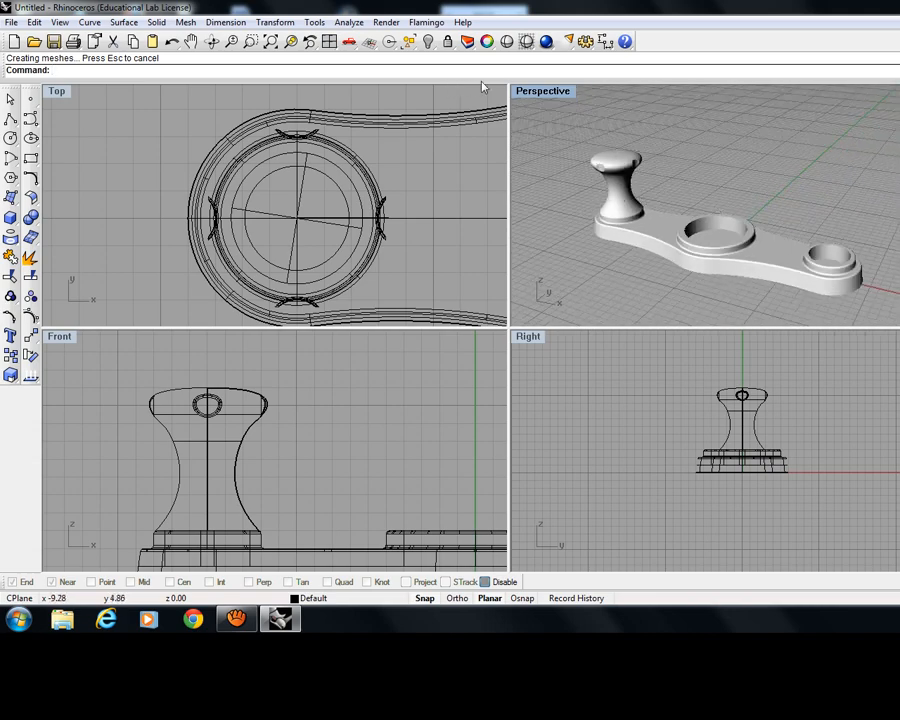
double_click(528, 89)
scroll(251, 287, up, 3)
scroll(251, 287, down, 3)
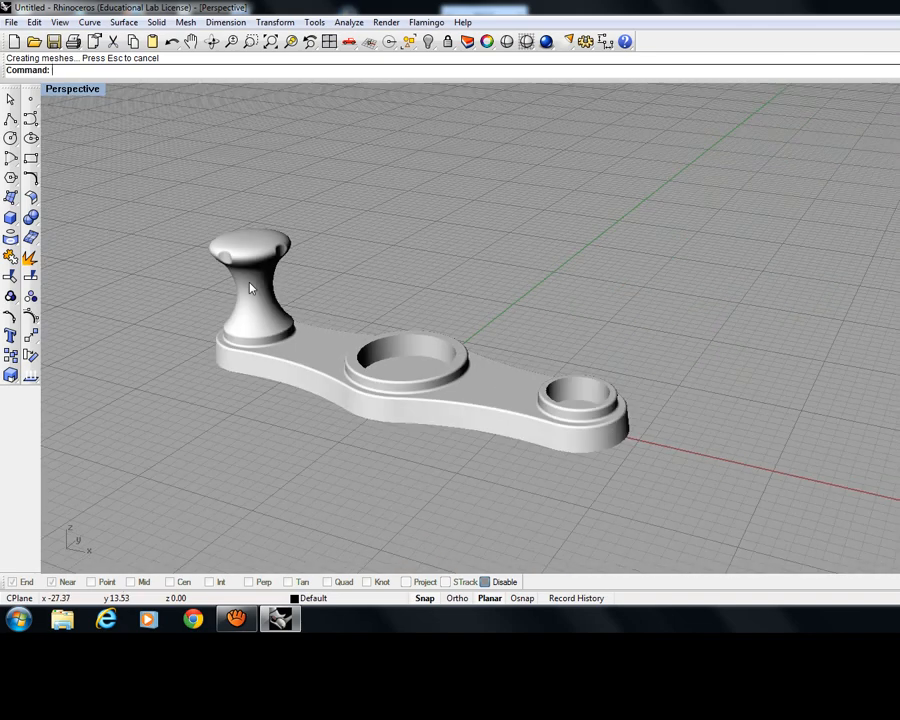
scroll(363, 303, up, 1)
right_drag(363, 303, 359, 300)
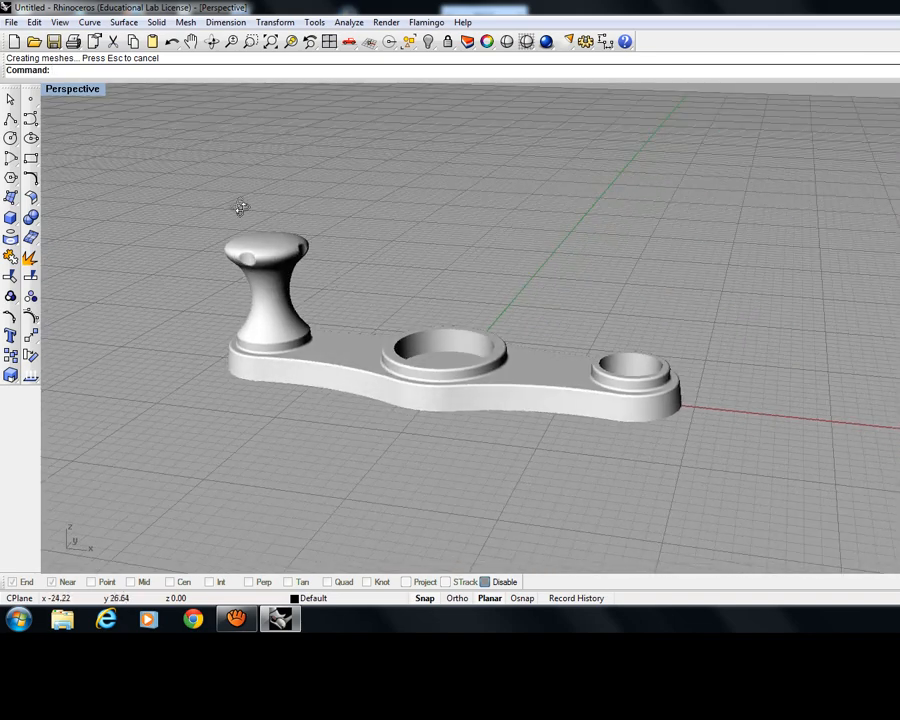
double_click(57, 90)
Duplicate the notched knob and place the copy on the empty ring at the opposite end of the plate.
click(622, 193)
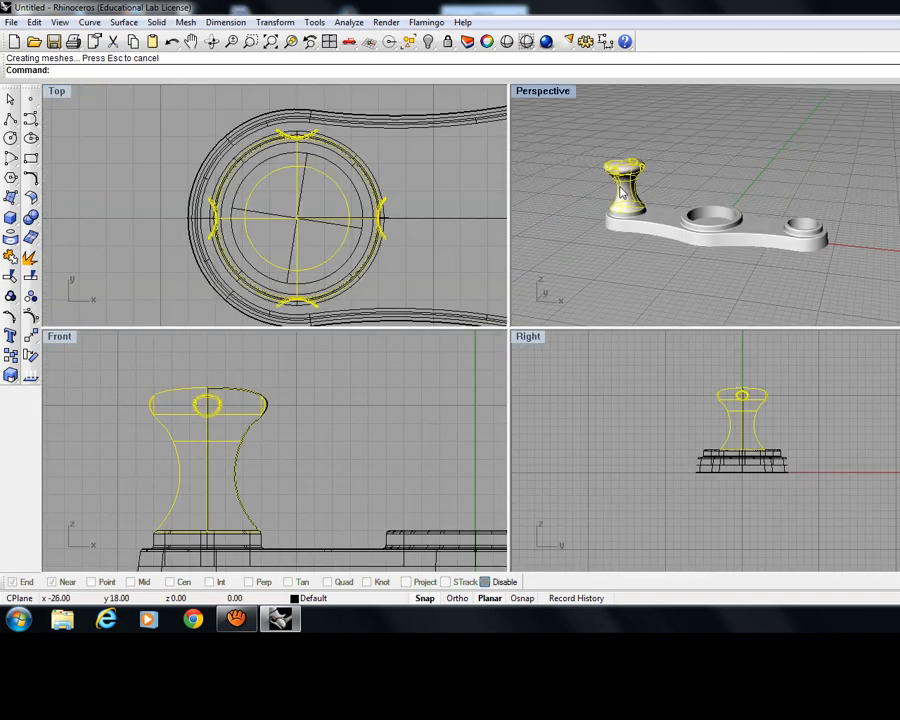
key(ctrl+c)
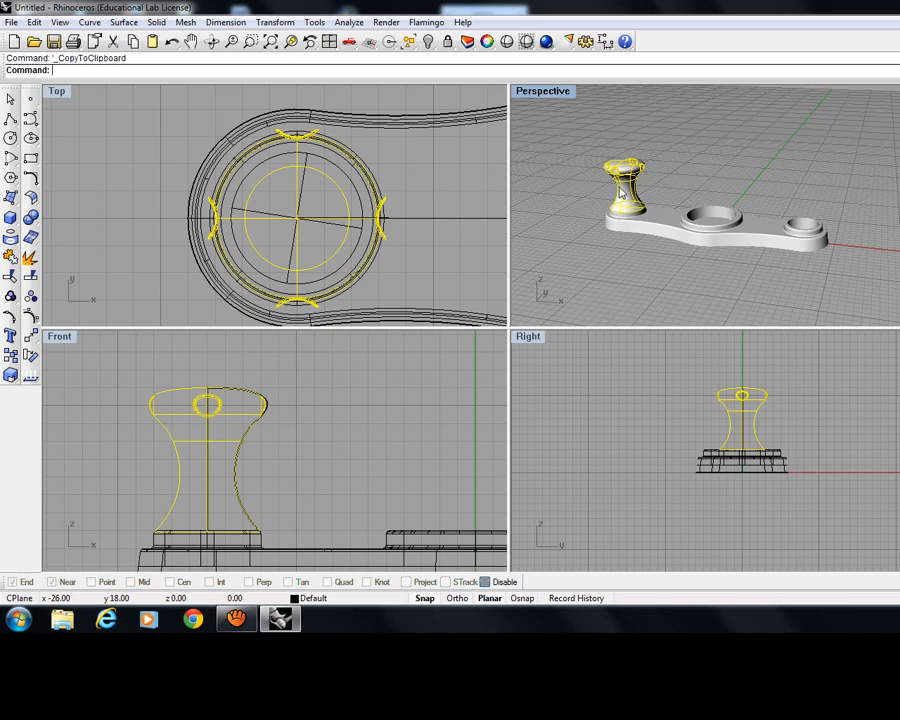
key(ctrl+v)
scroll(398, 257, down, 5)
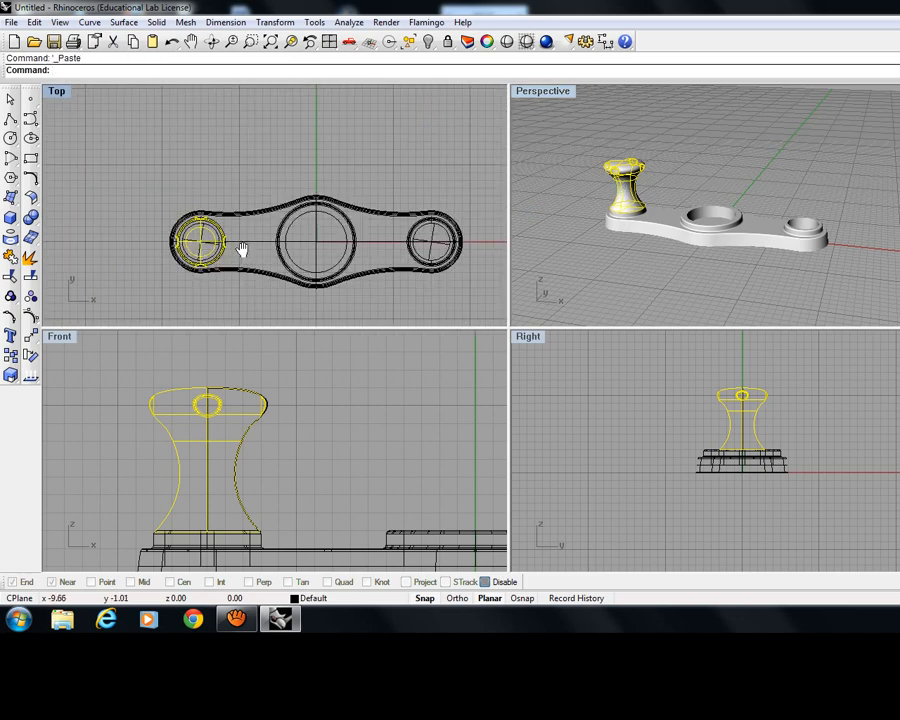
drag(200, 245, 434, 247)
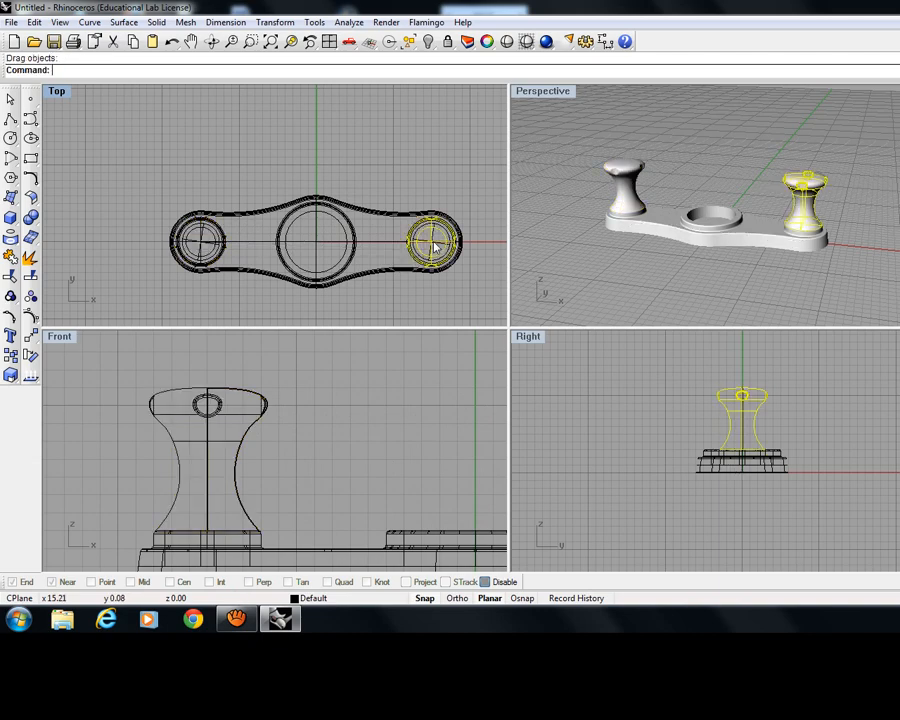
click(798, 147)
Examine both knobs, the plate and the central ring in the perspective view from several angles and distances.
right_drag(798, 150, 730, 231)
scroll(719, 236, up, 4)
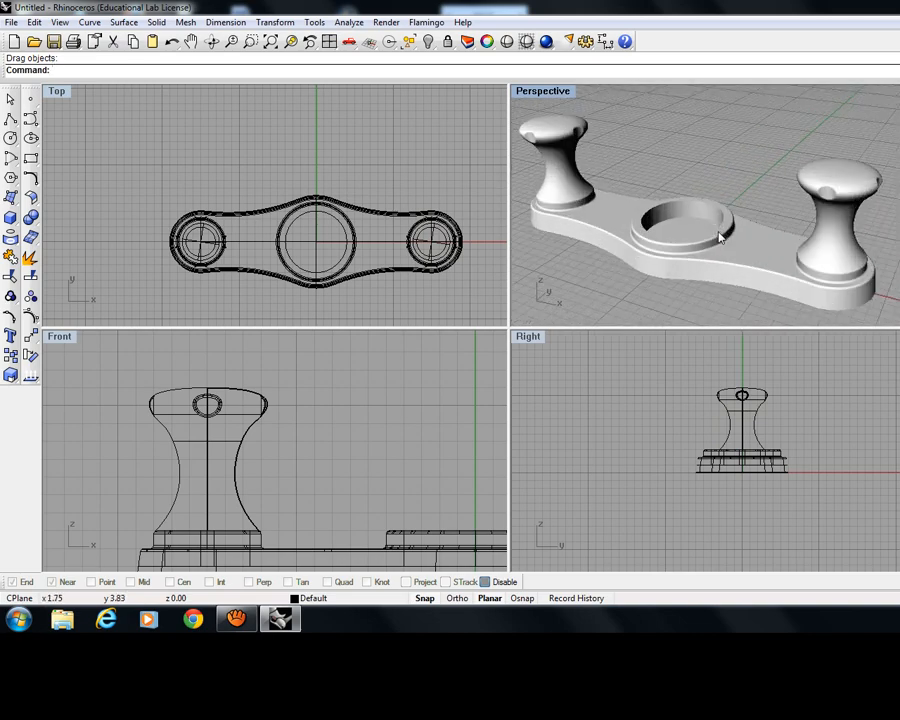
scroll(716, 237, down, 3)
right_drag(648, 243, 667, 232)
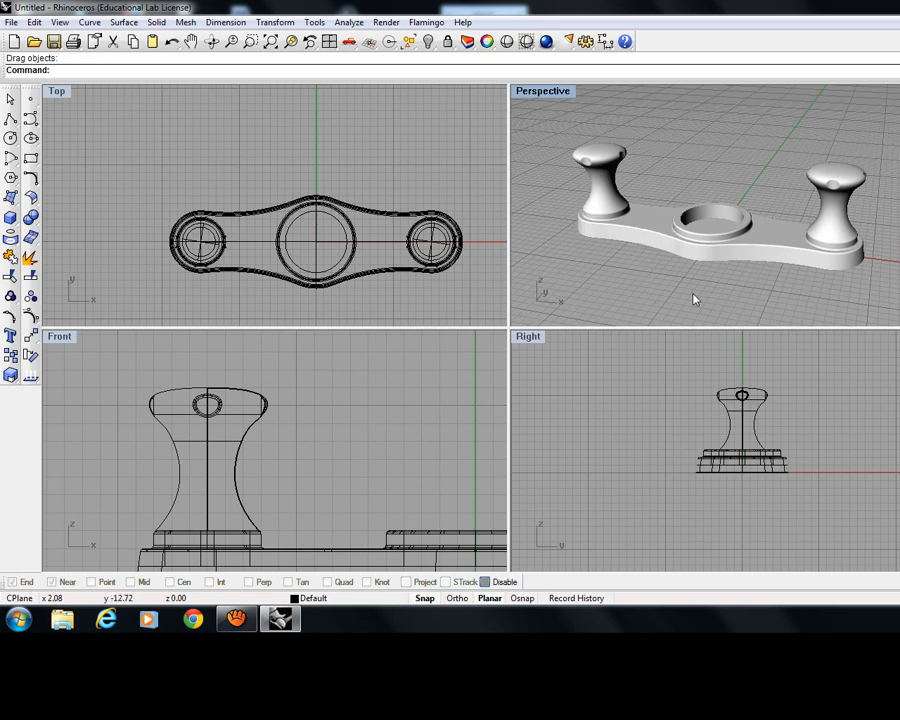
scroll(671, 225, up, 4)
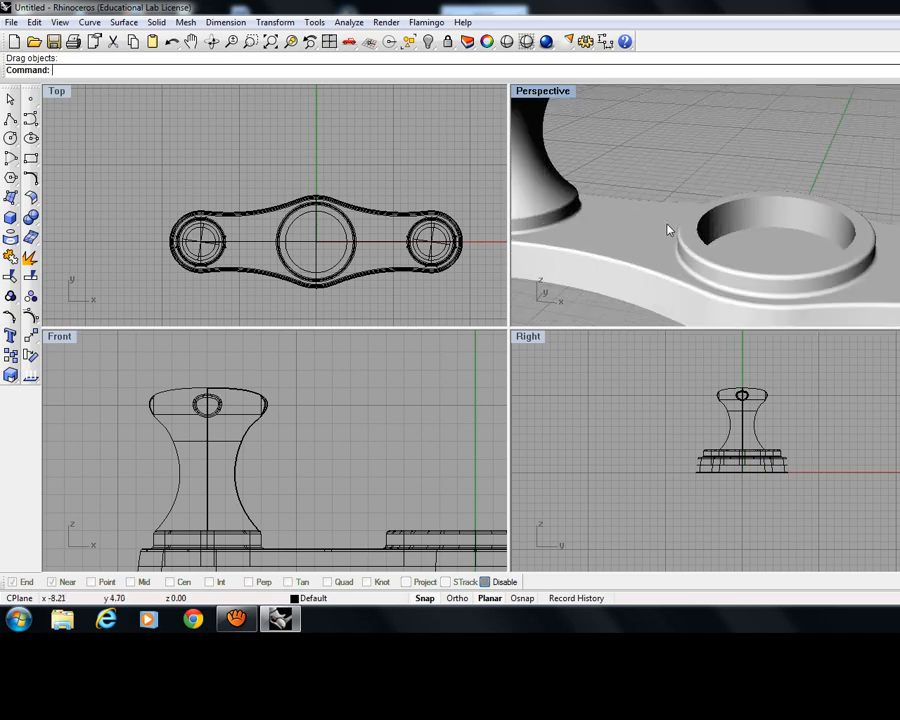
scroll(669, 227, down, 2)
click(559, 206)
click(660, 148)
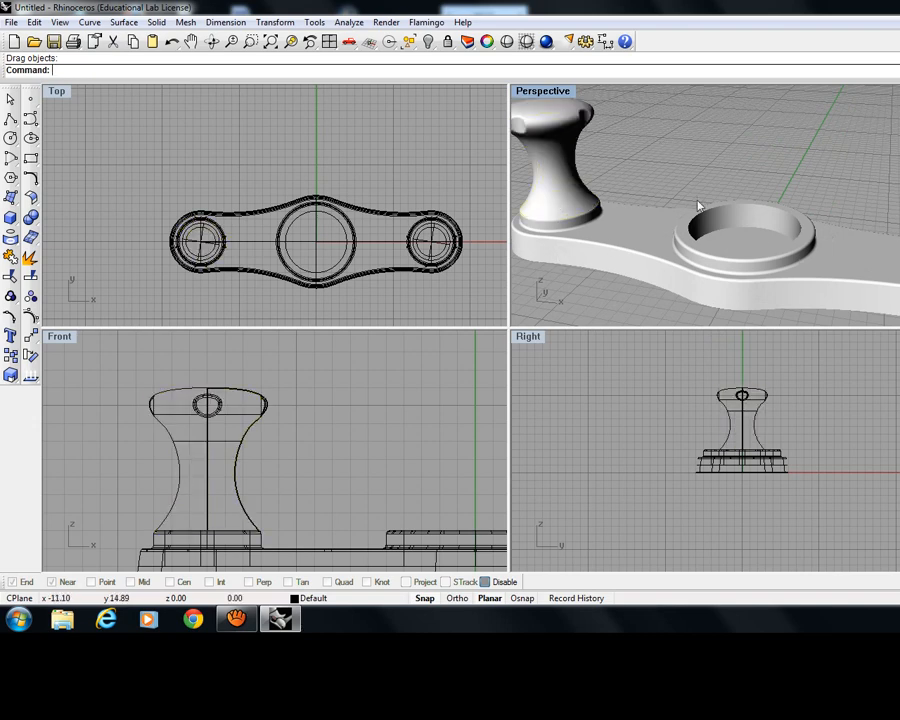
scroll(770, 276, down, 3)
scroll(770, 276, up, 1)
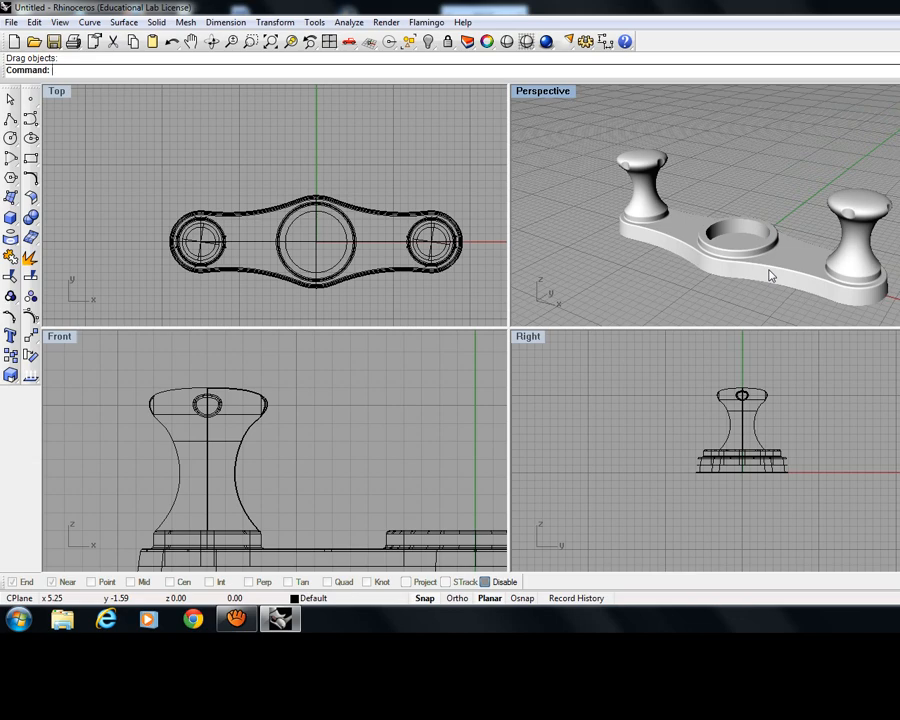
right_drag(743, 281, 784, 280)
scroll(793, 261, up, 3)
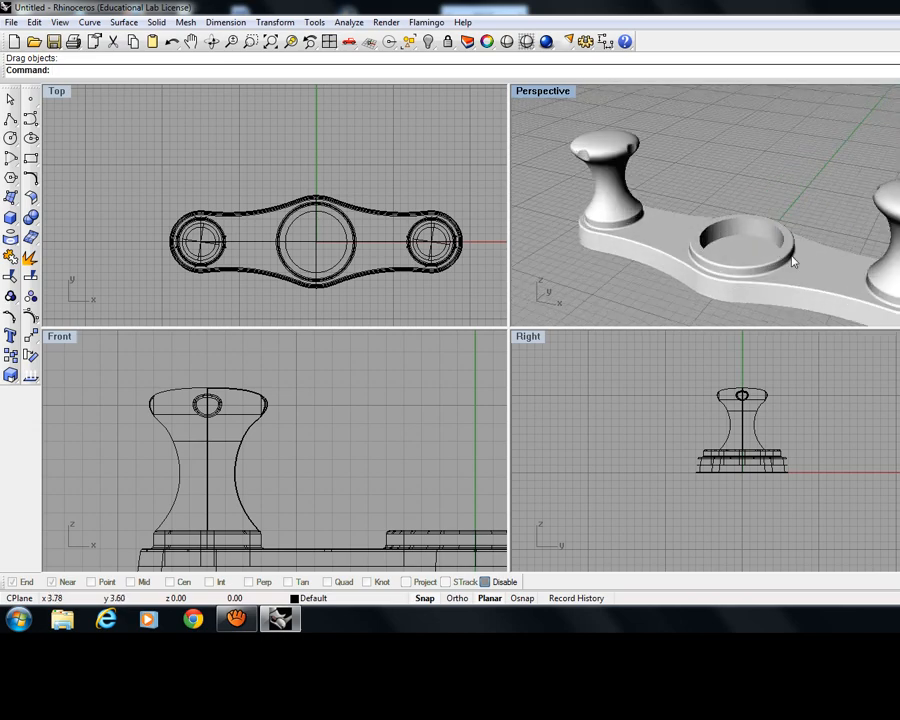
scroll(793, 261, down, 2)
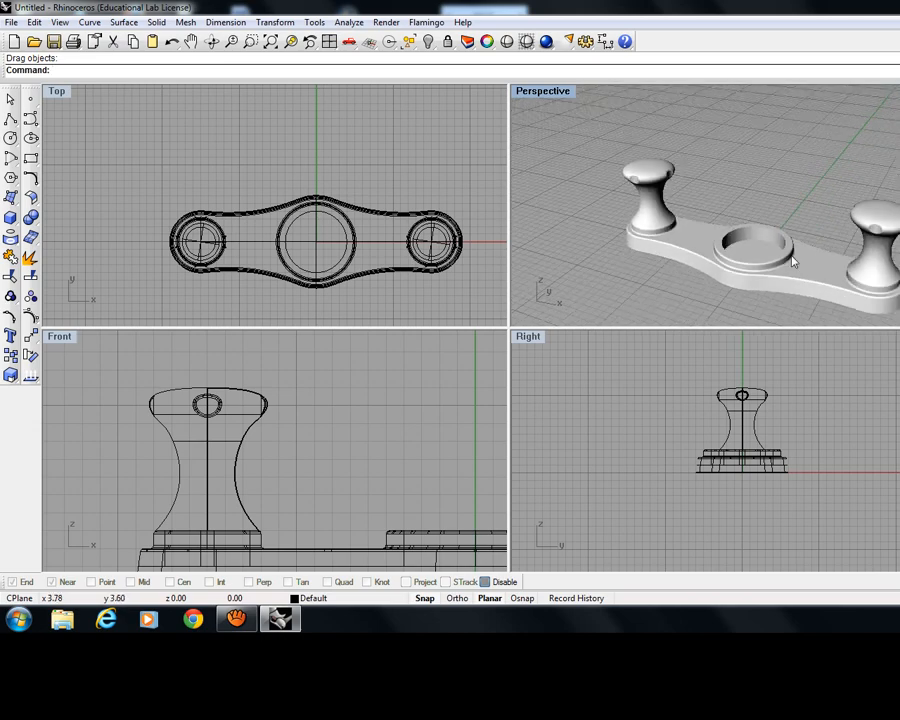
scroll(615, 175, up, 3)
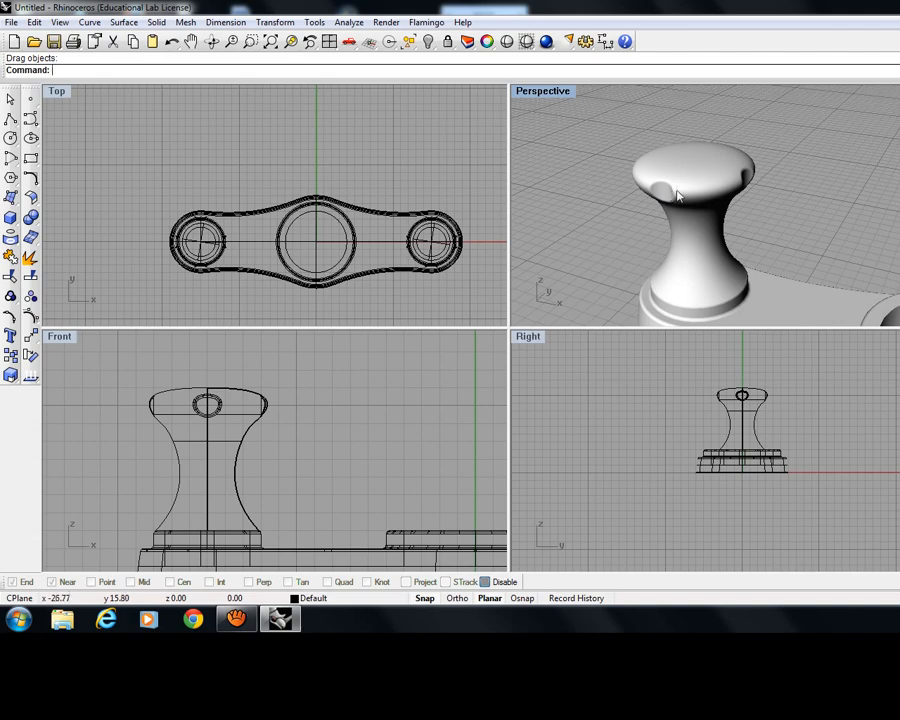
scroll(730, 215, down, 5)
right_drag(826, 248, 752, 202)
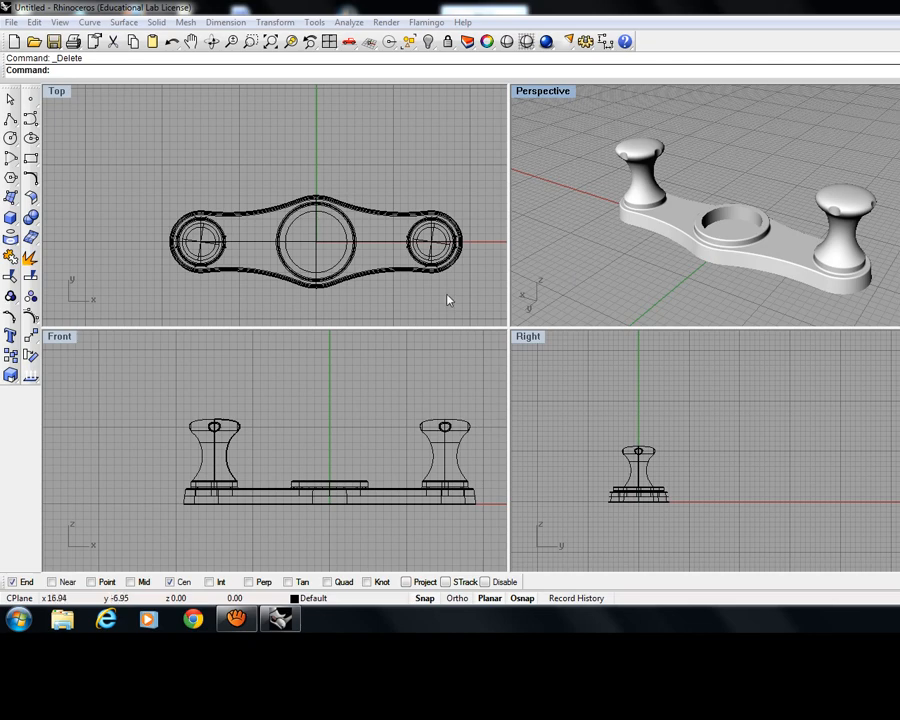
With the End and Cen object snaps active, start a degree-3 control-point curve at the centre of the middle ring's upper face.
click(487, 583)
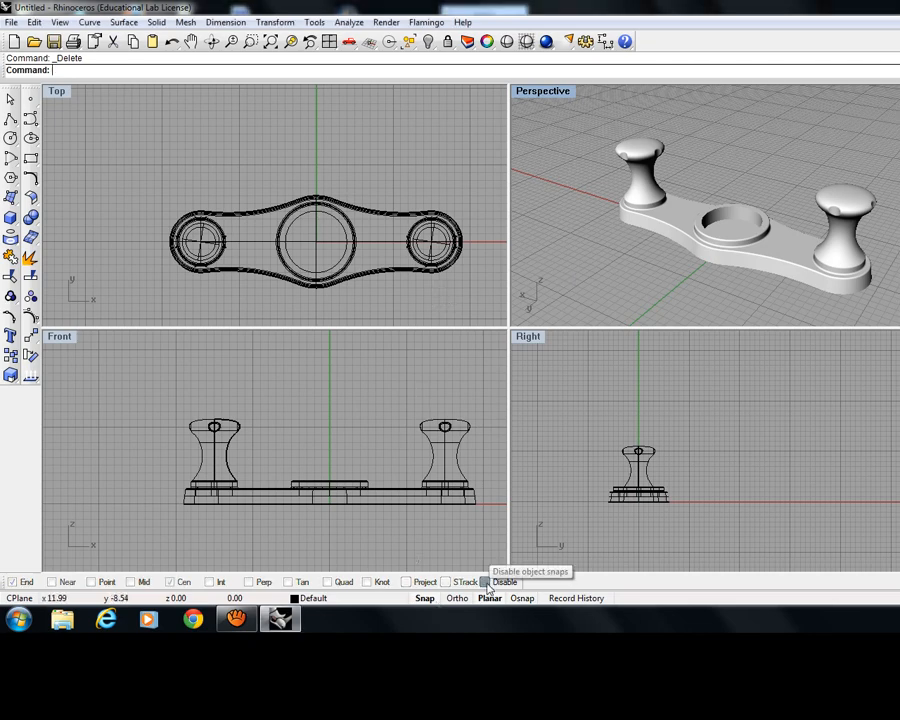
click(487, 583)
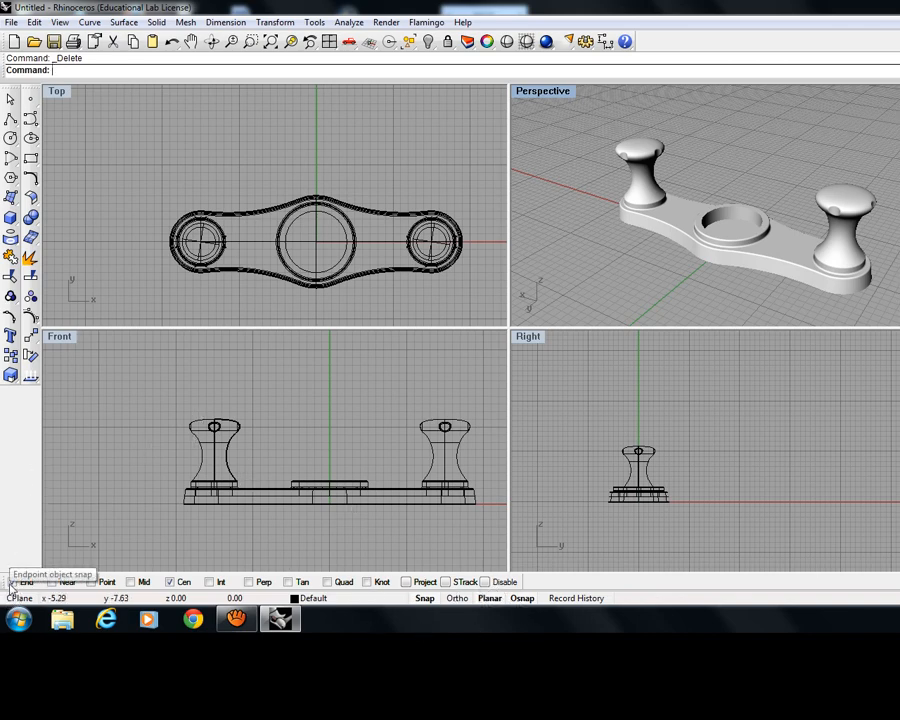
click(170, 582)
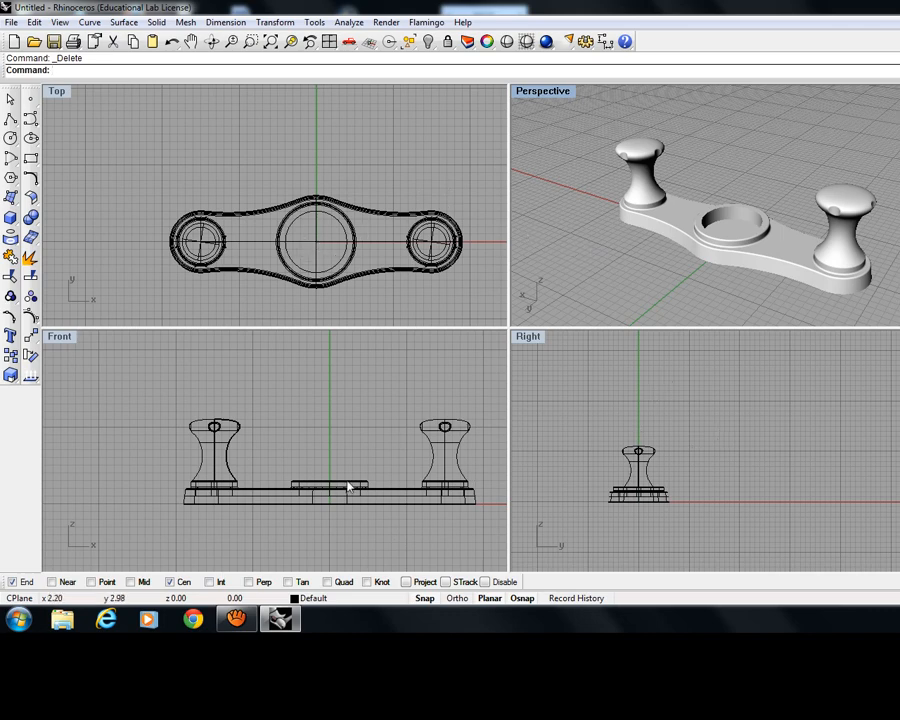
click(30, 119)
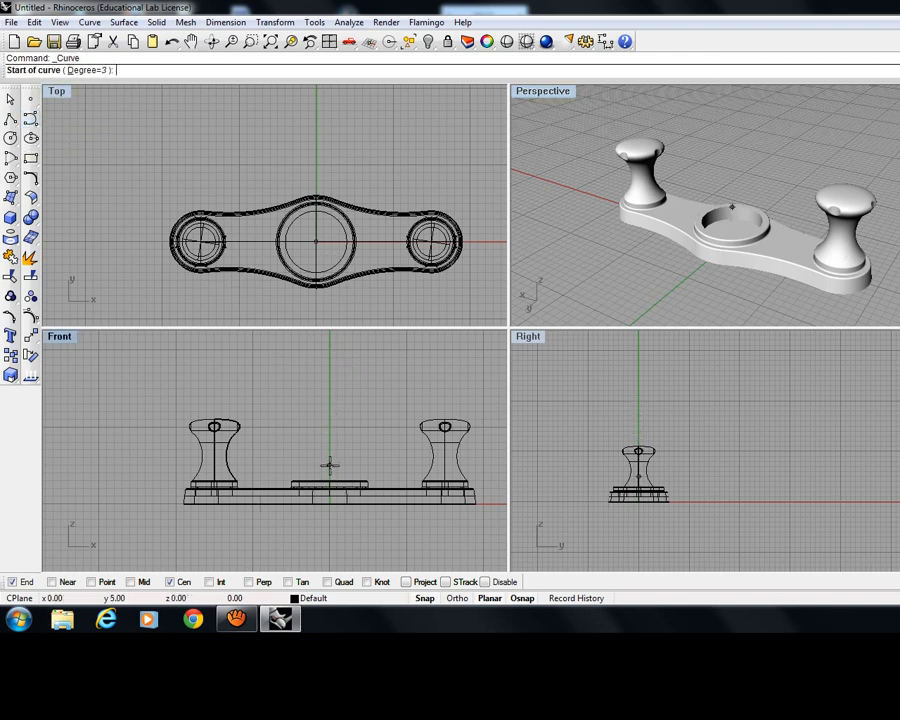
scroll(330, 468, up, 3)
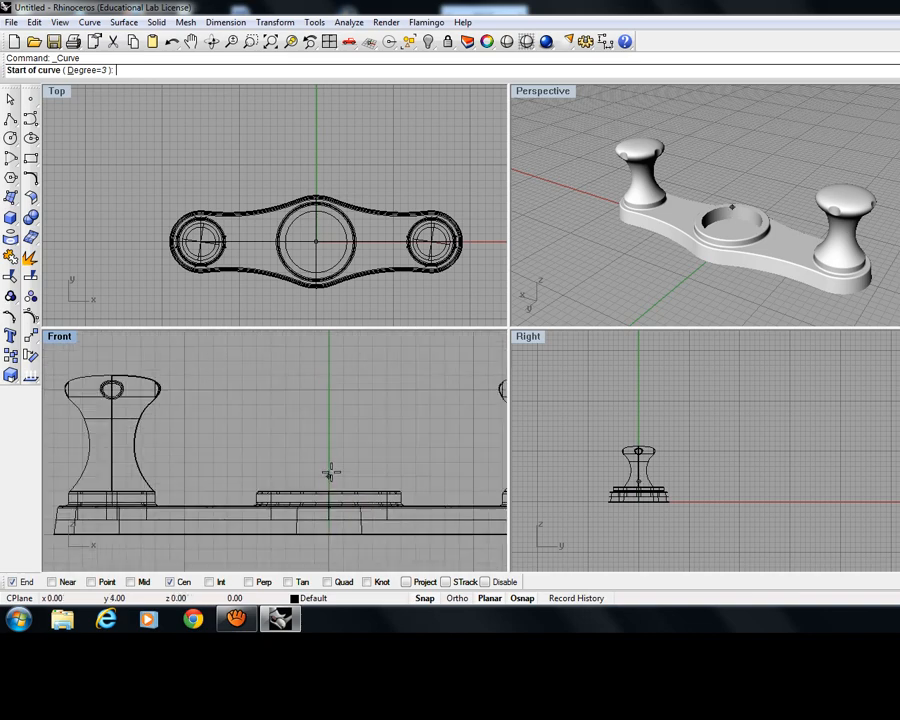
click(330, 487)
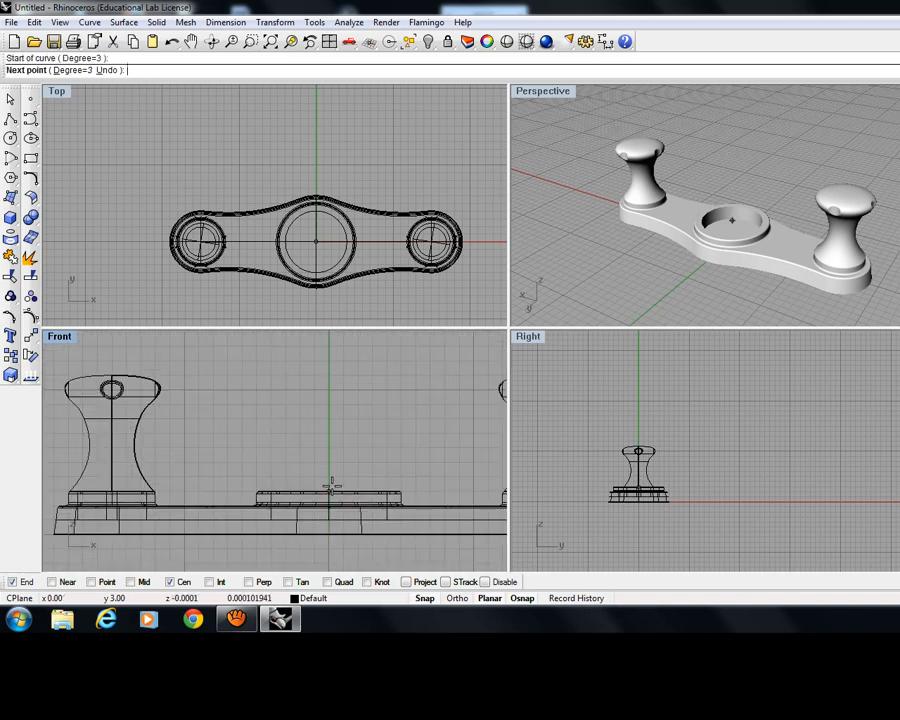
Complete the arched spout curve in the Right view with control points at 0,20, 5,30, 10,30, 15,30 and 18,20.
double_click(528, 338)
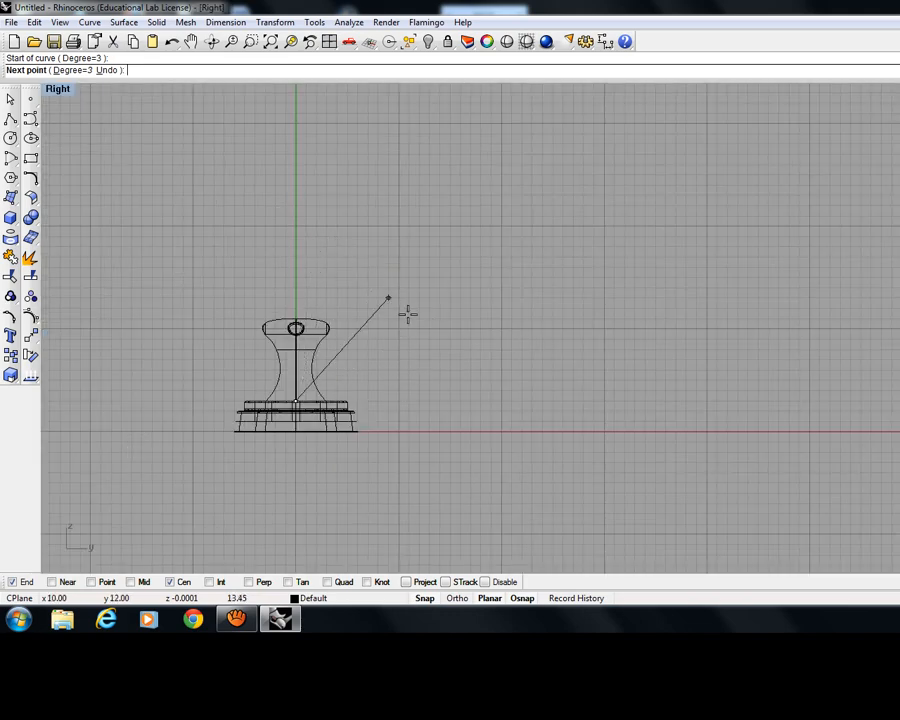
click(295, 226)
click(347, 121)
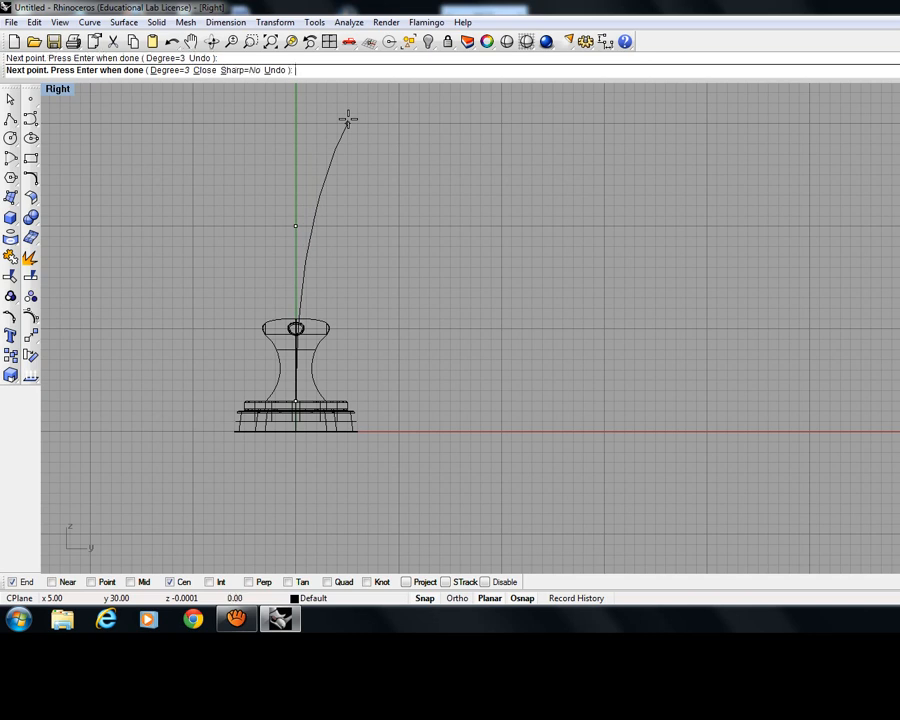
click(399, 123)
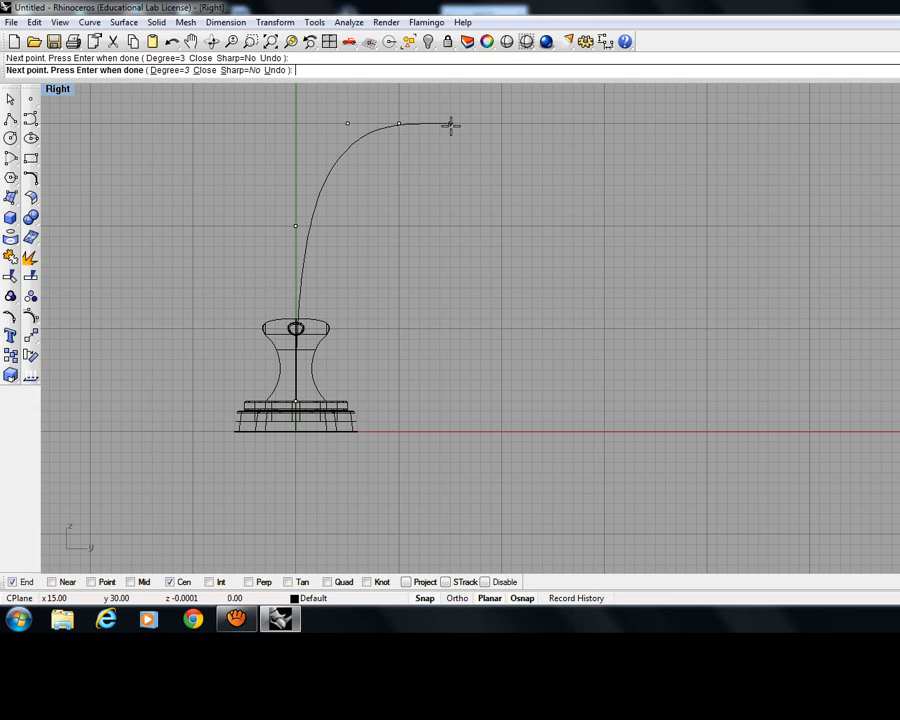
click(450, 124)
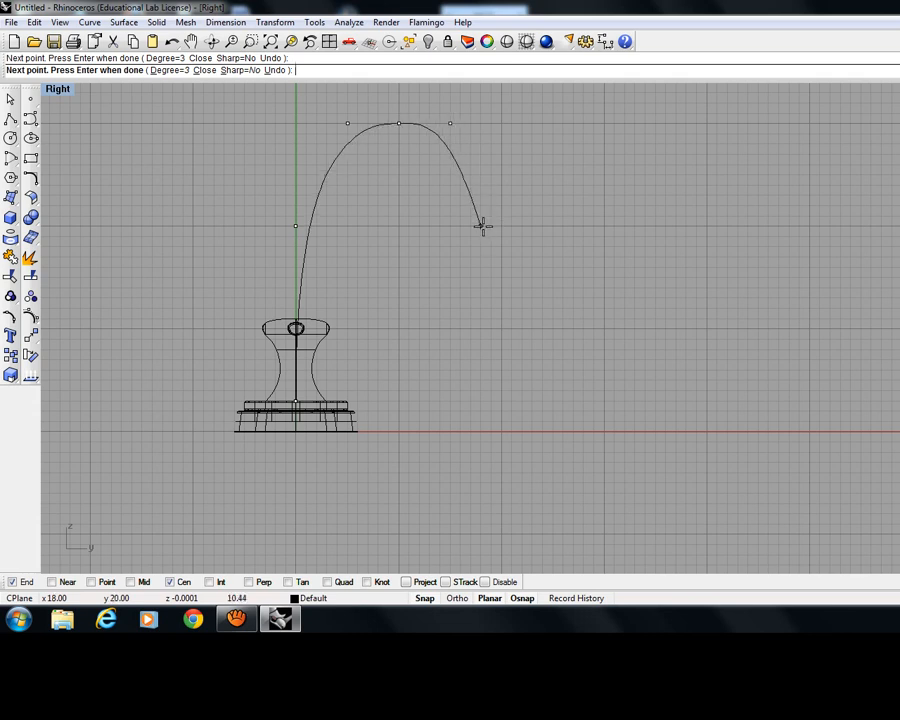
click(482, 226)
right_click(482, 226)
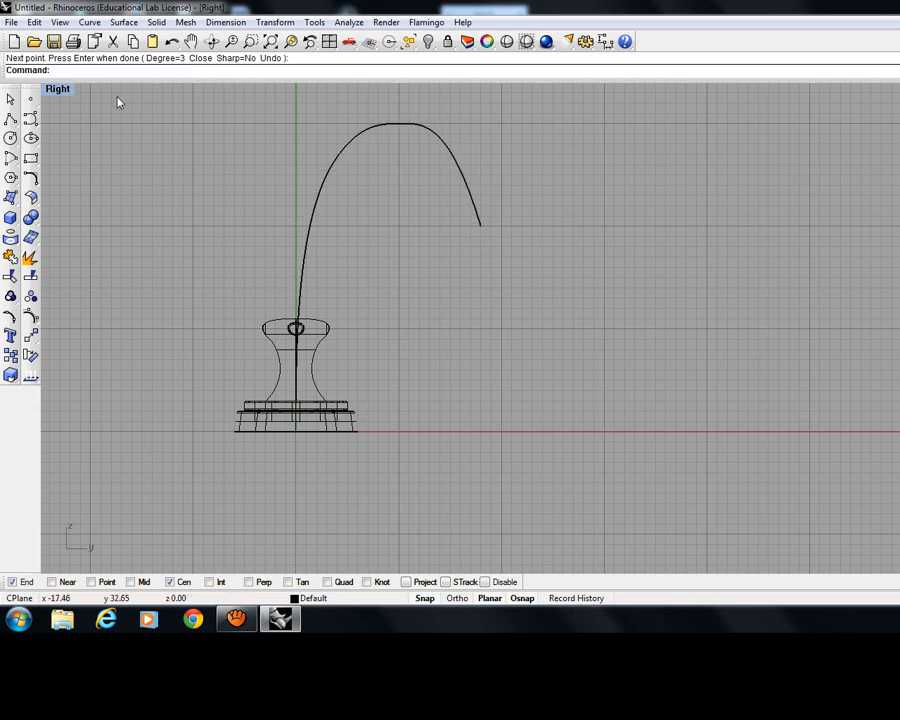
Restore the four-view layout, set the perspective view to Ghosted display and check the arched curve above the plate.
double_click(57, 89)
right_drag(605, 246, 574, 246)
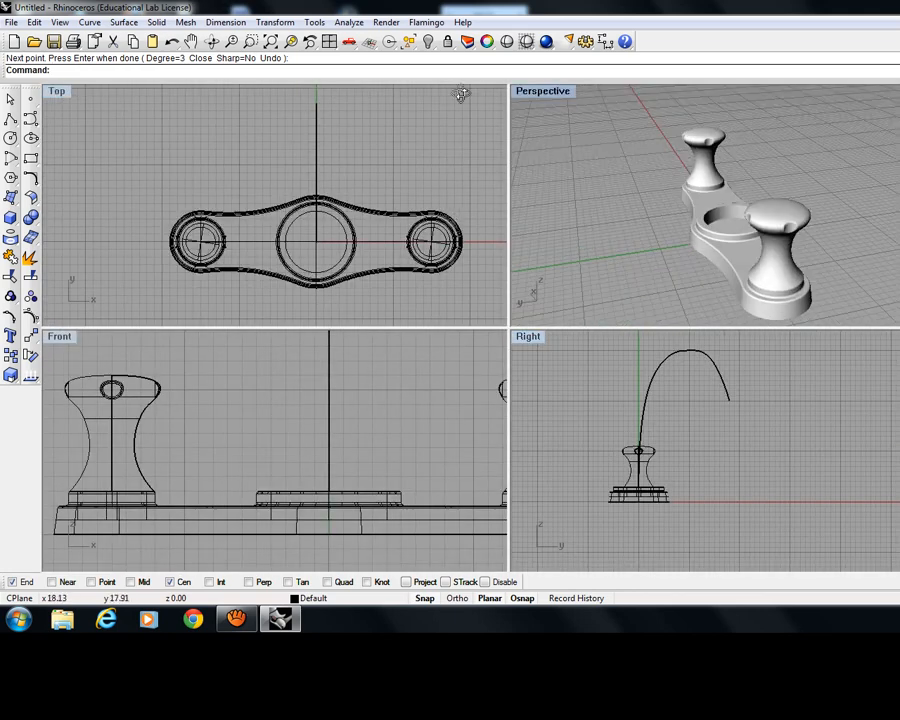
click(536, 92)
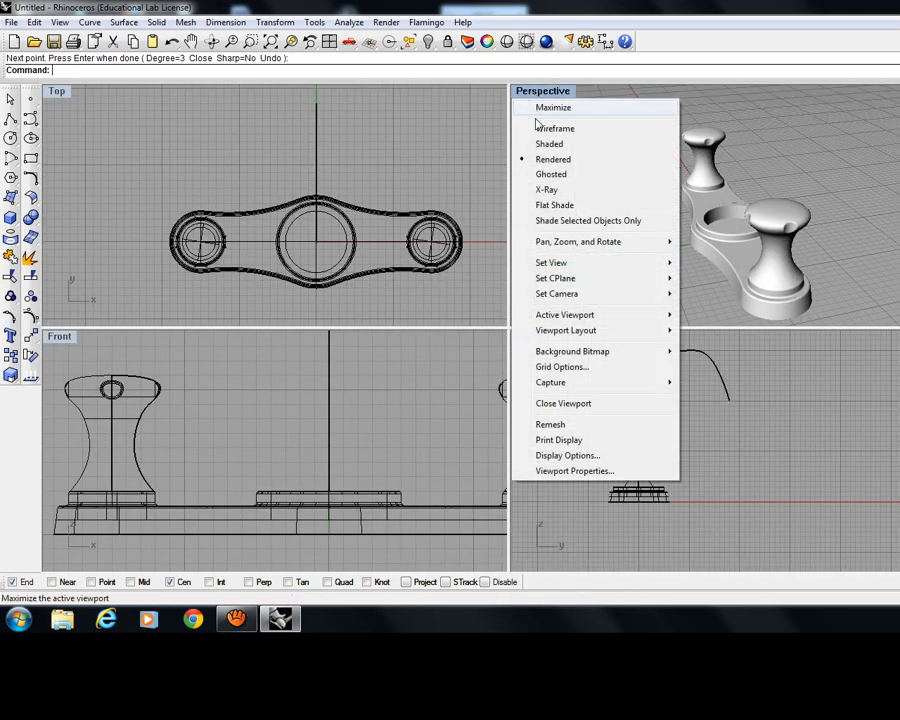
click(550, 174)
right_drag(868, 233, 790, 228)
scroll(790, 228, down, 4)
click(788, 133)
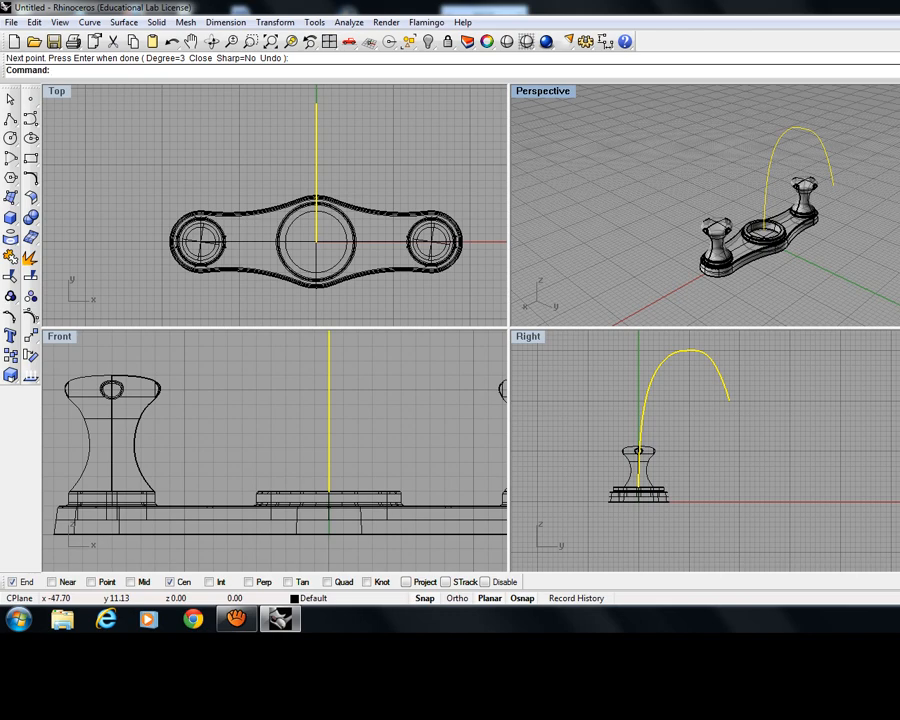
click(628, 184)
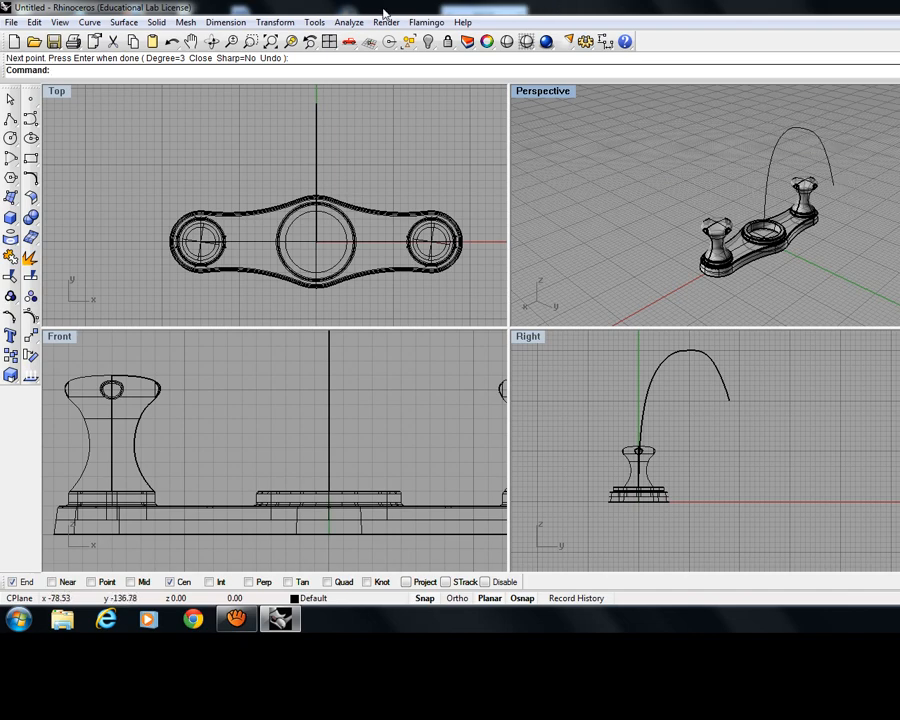
Measure the length of the arched curve in model units.
click(350, 23)
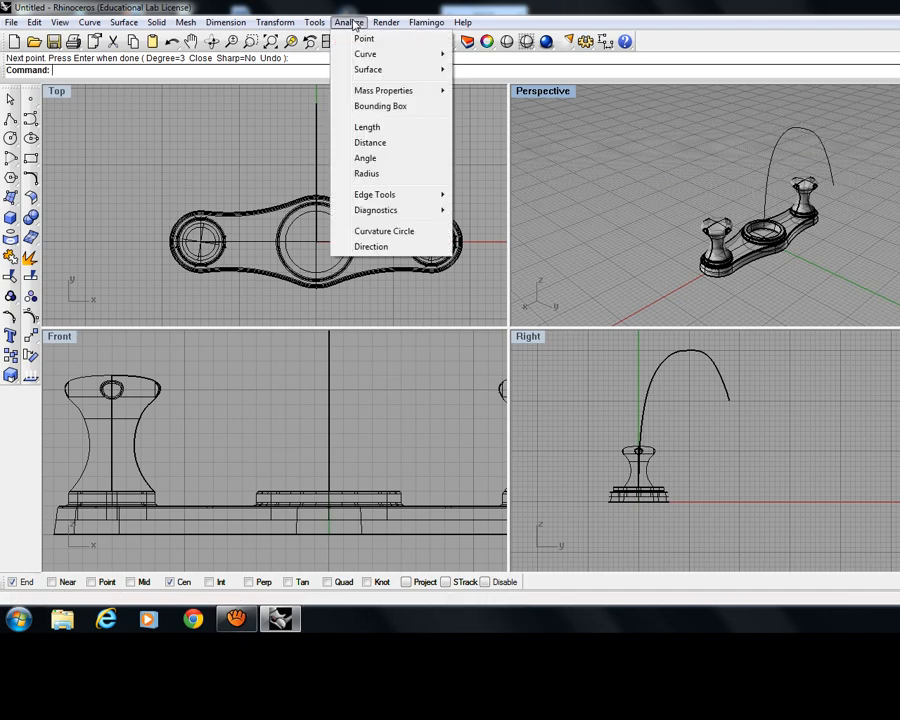
click(366, 127)
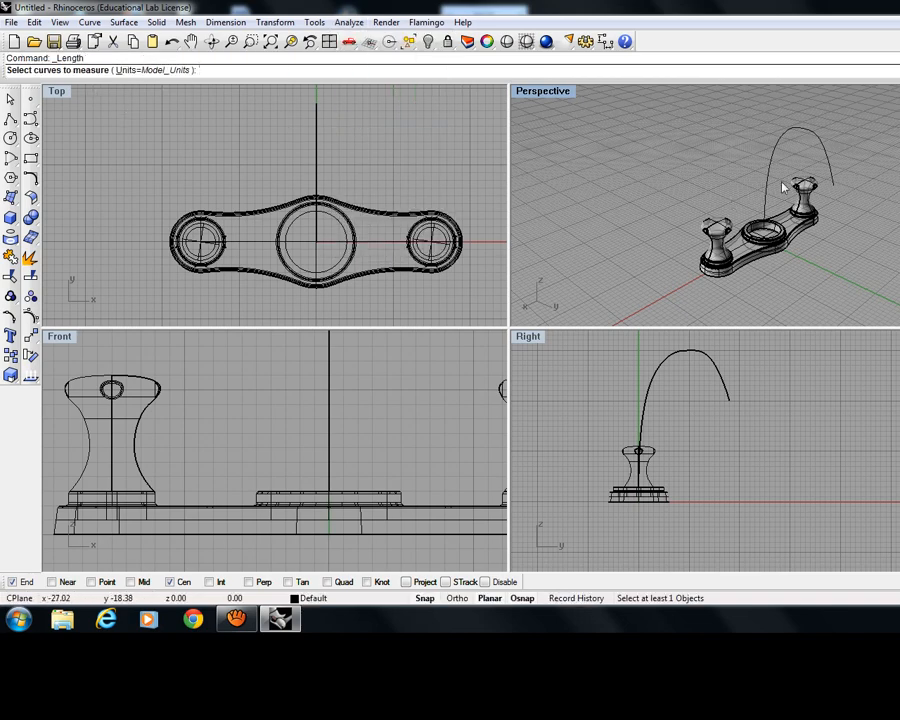
click(778, 149)
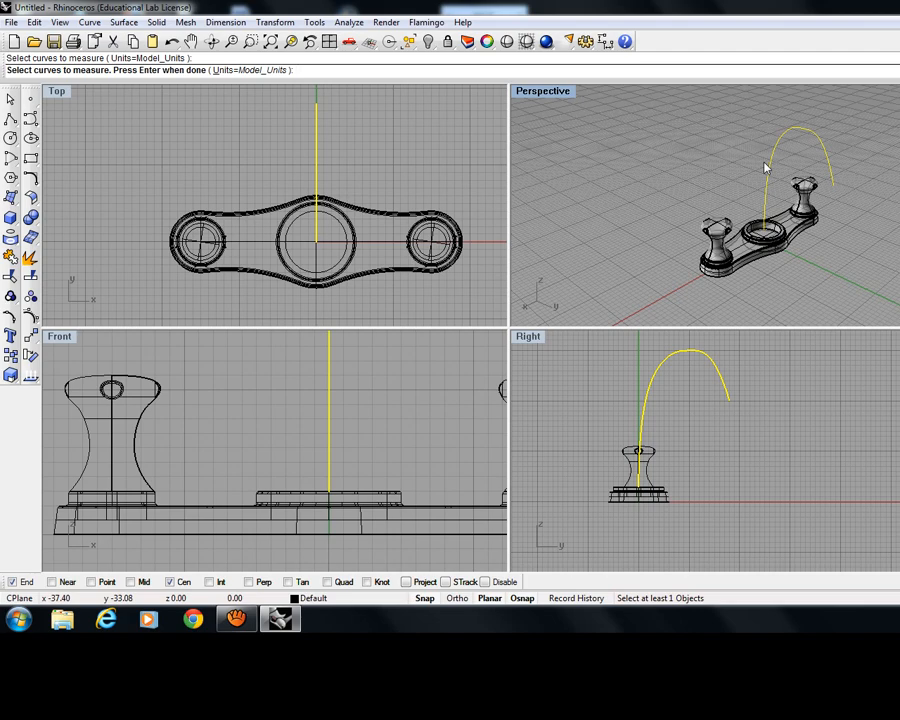
key(Return)
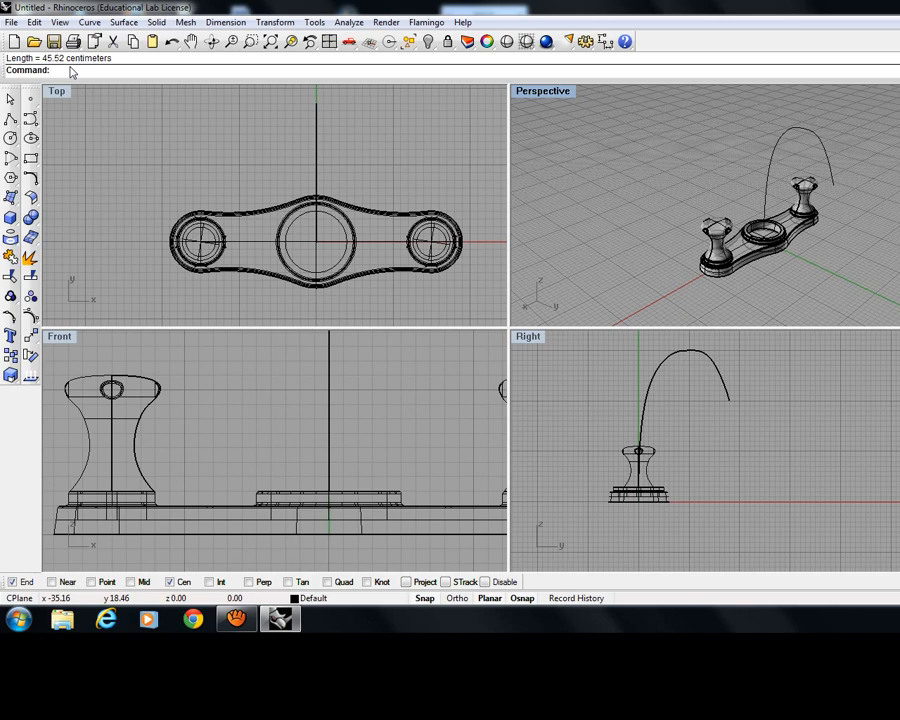
click(237, 619)
key(Delete)
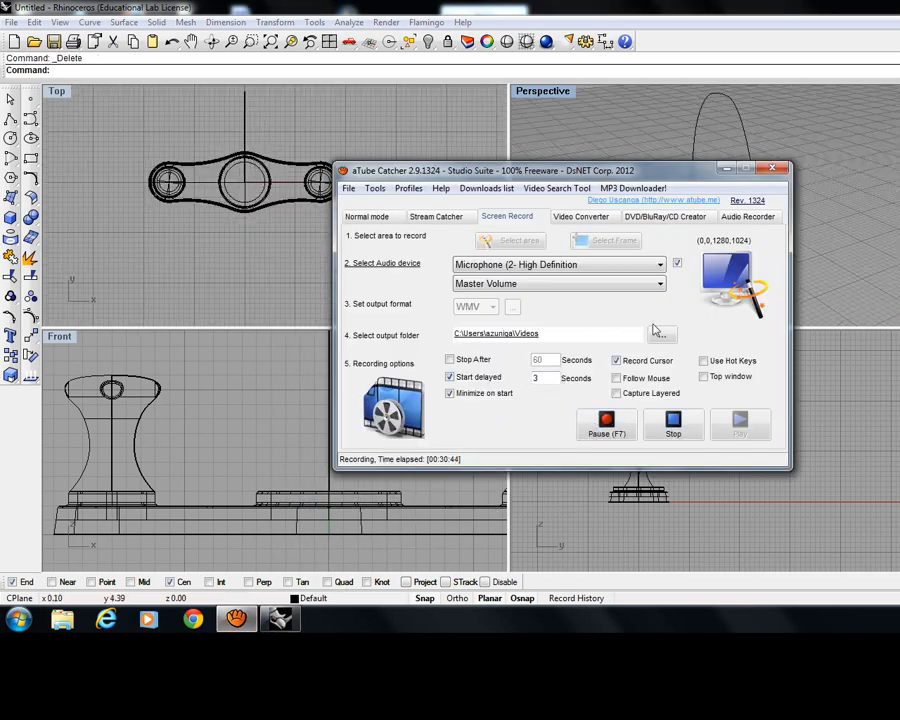
click(727, 170)
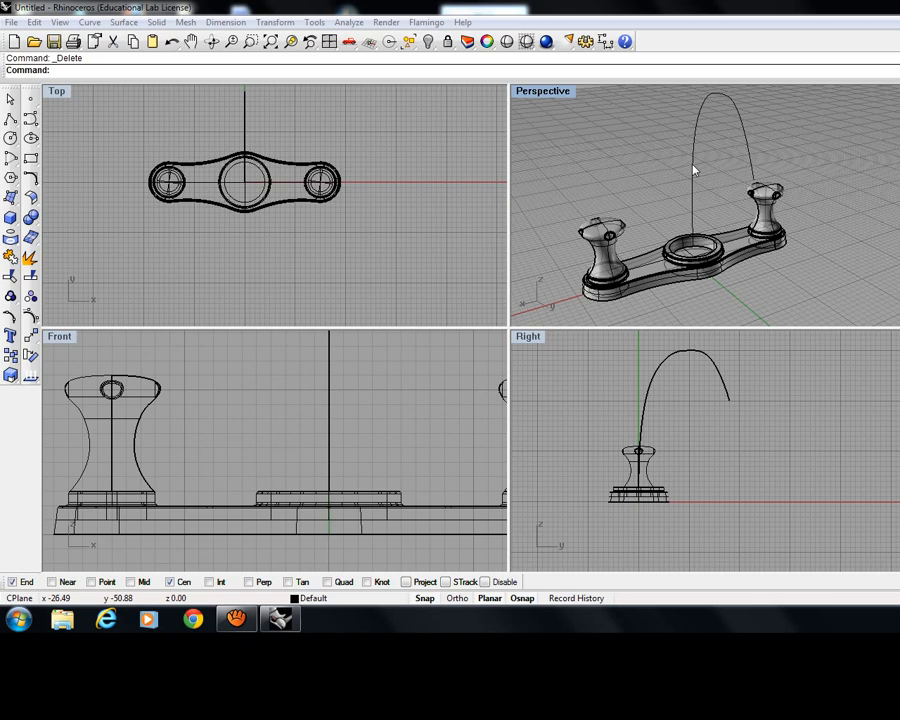
right_drag(337, 255, 322, 276)
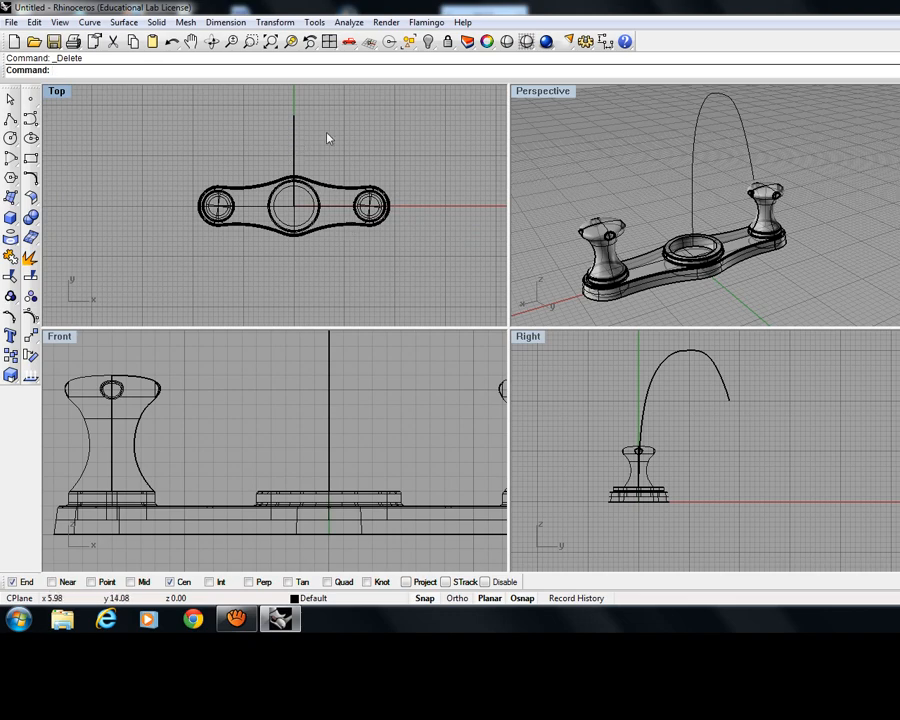
Draw a straight polyline 45.52 units long in the Top view, starting at 0,20 and running up the Y axis.
right_drag(329, 139, 332, 216)
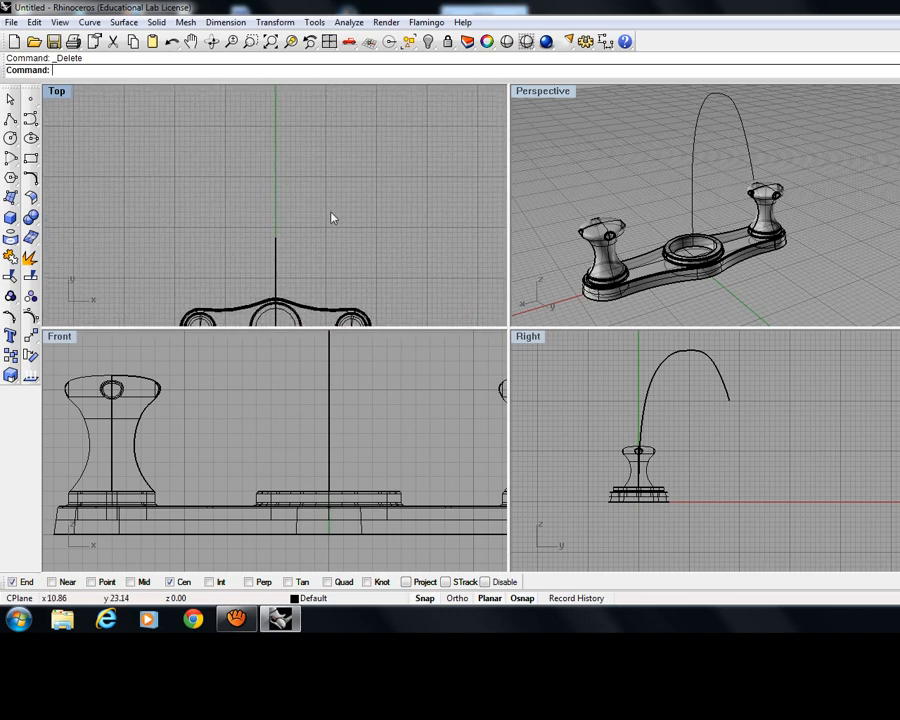
click(10, 118)
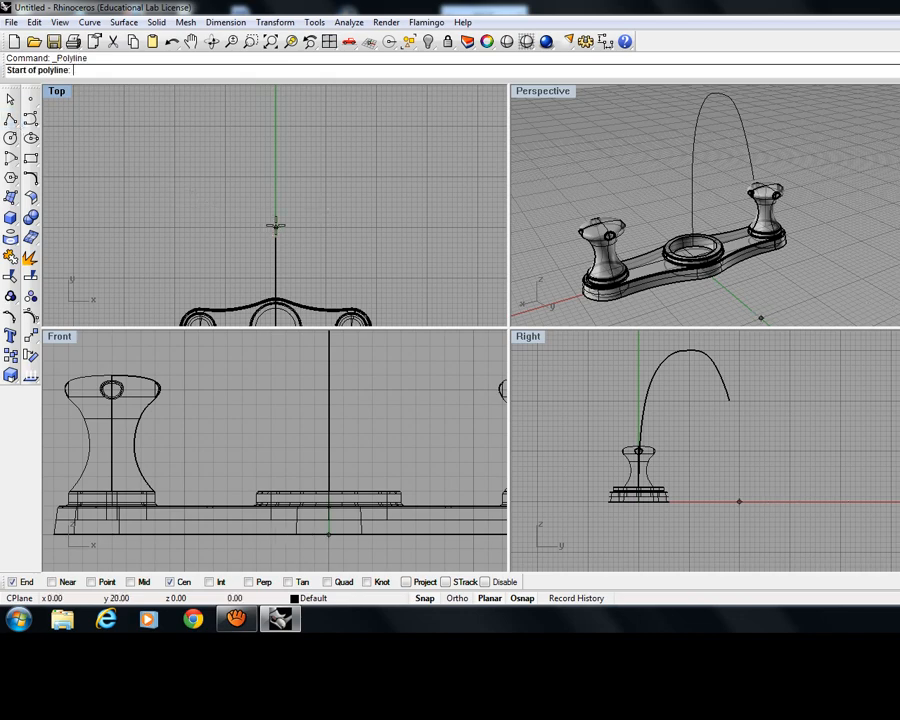
click(275, 226)
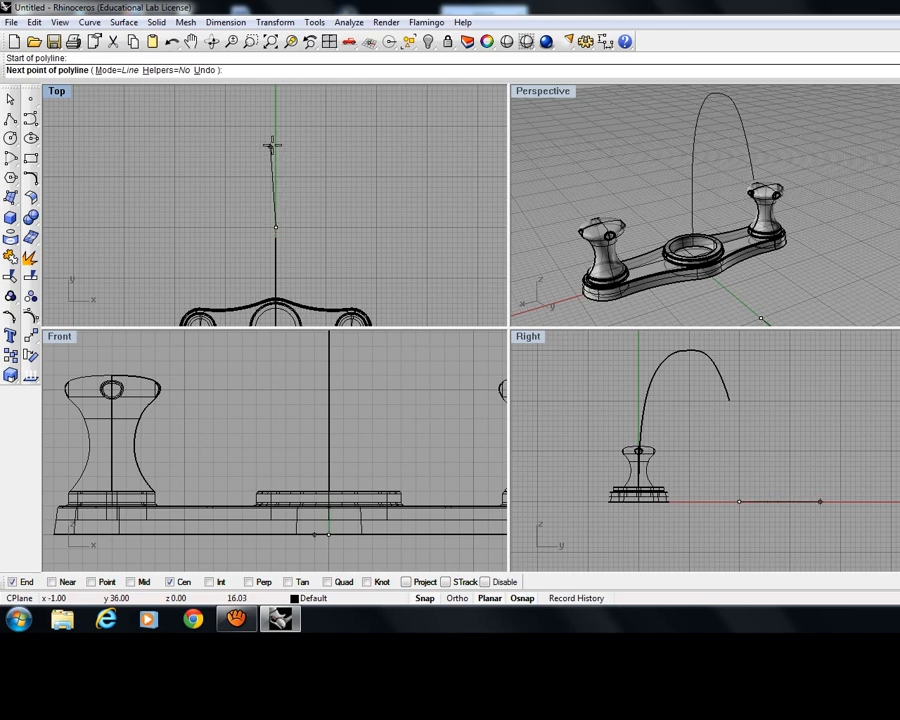
text(45.52)
key(Return)
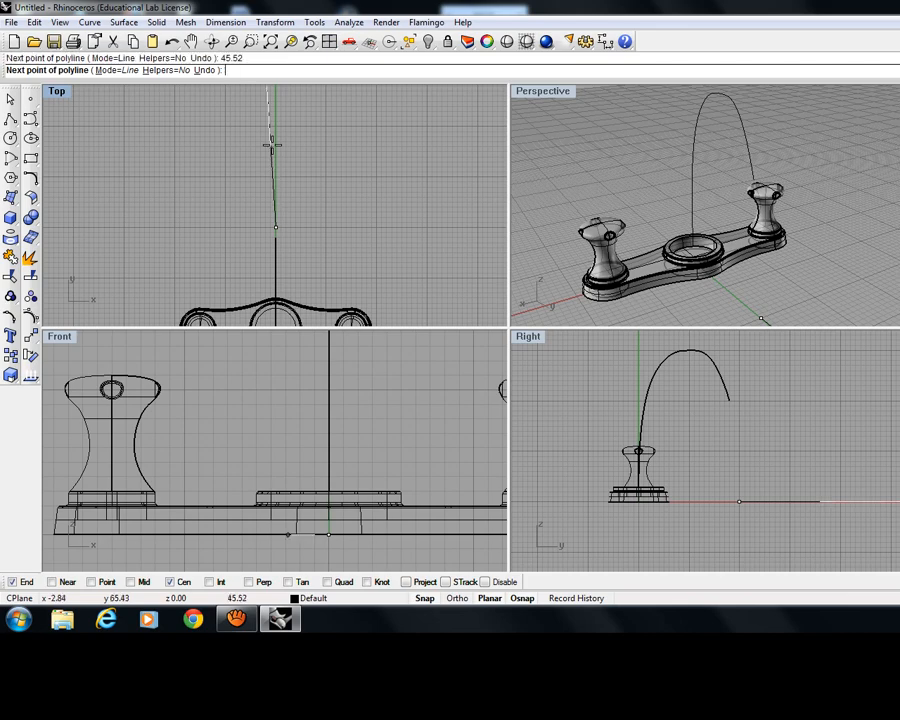
click(274, 144)
scroll(293, 135, down, 3)
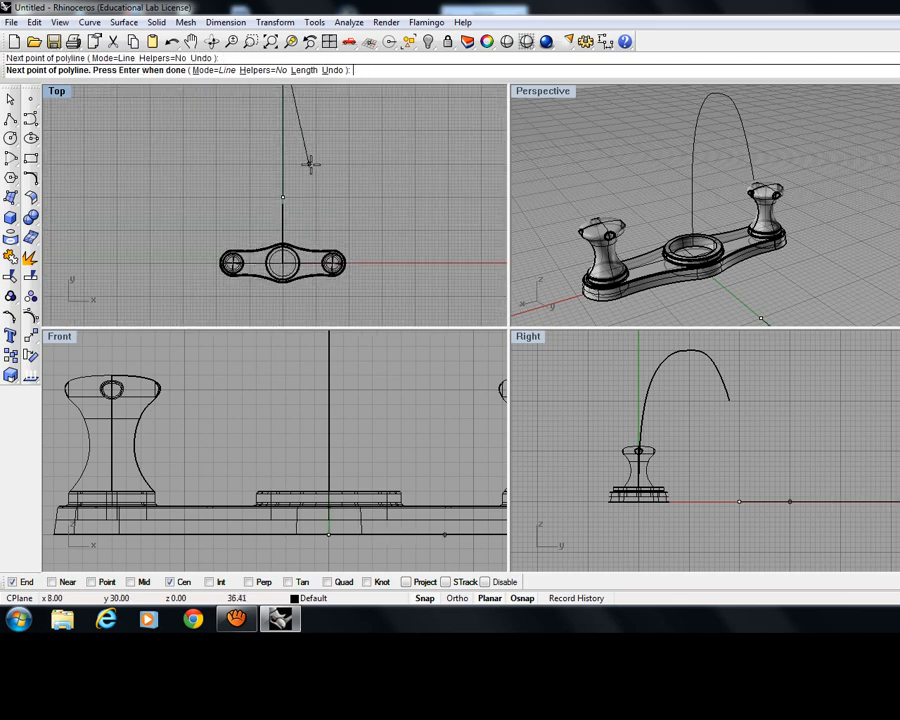
scroll(290, 200, up, 5)
right_drag(273, 248, 269, 237)
right_click(269, 237)
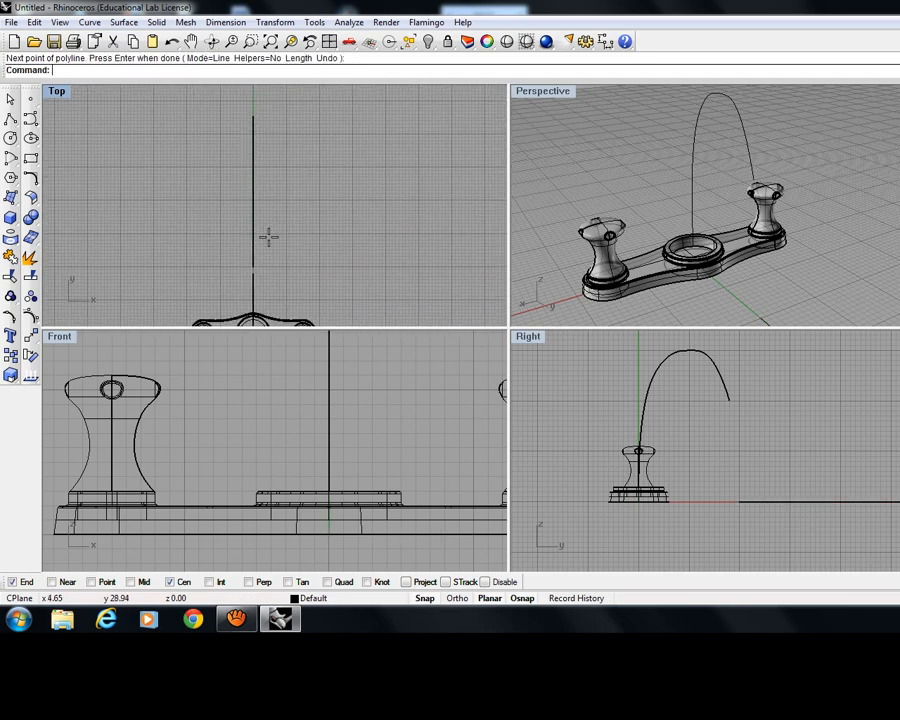
Check the straight line's position relative to the plate in the Top and Perspective views and maximize the Top view.
click(258, 232)
scroll(255, 225, down, 2)
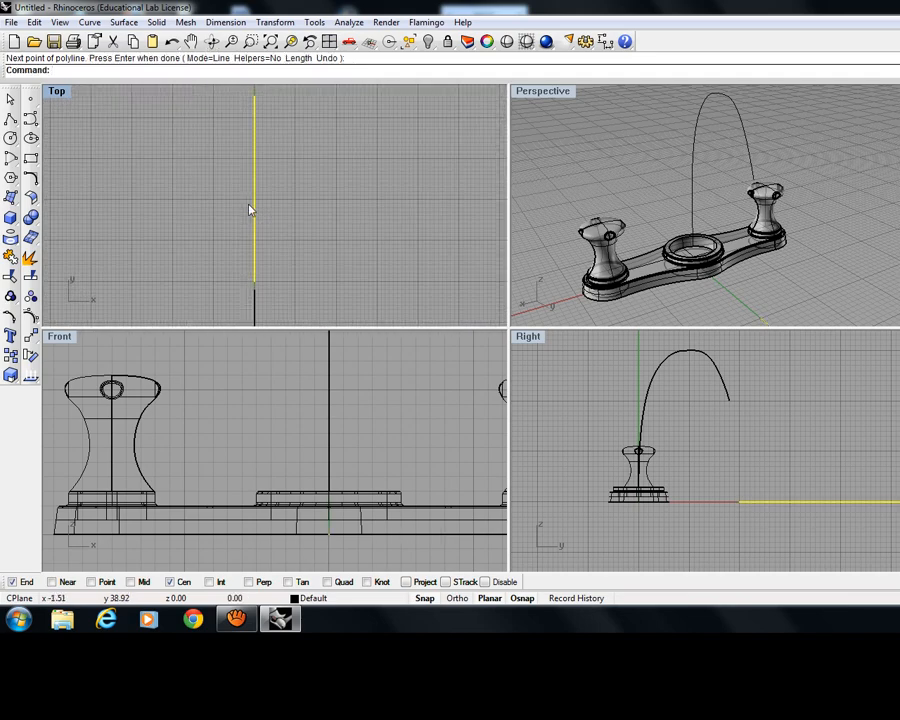
right_drag(330, 242, 334, 236)
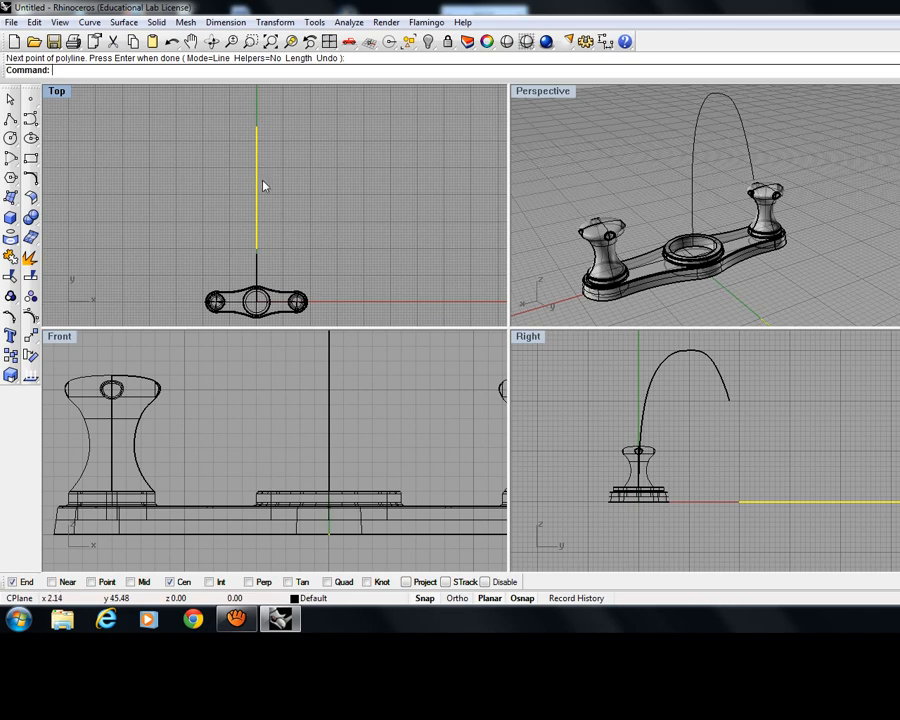
scroll(806, 301, down, 3)
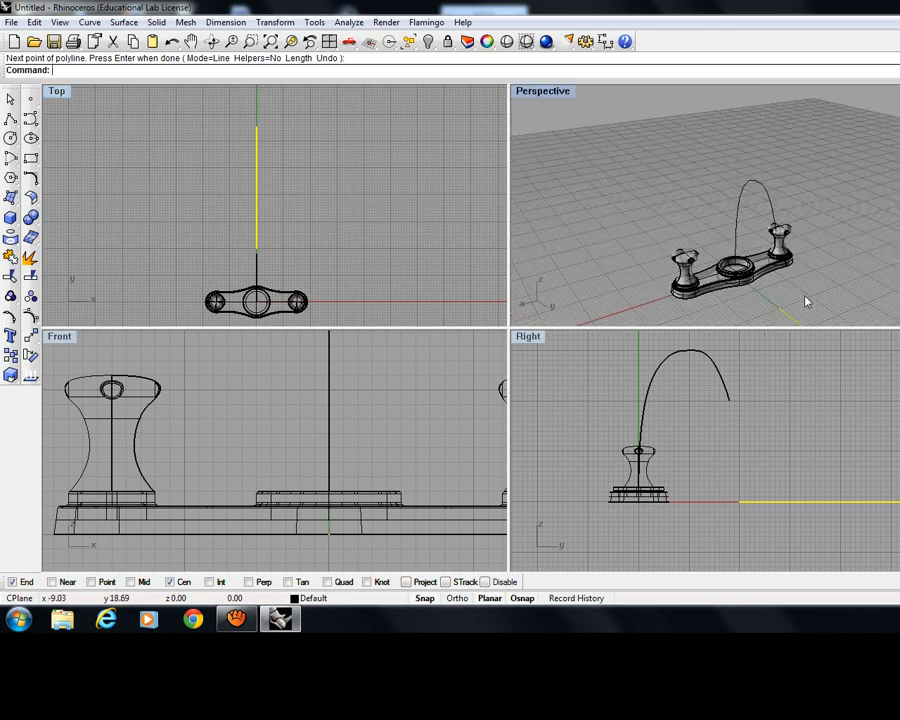
right_drag(806, 301, 755, 233)
scroll(267, 185, up, 2)
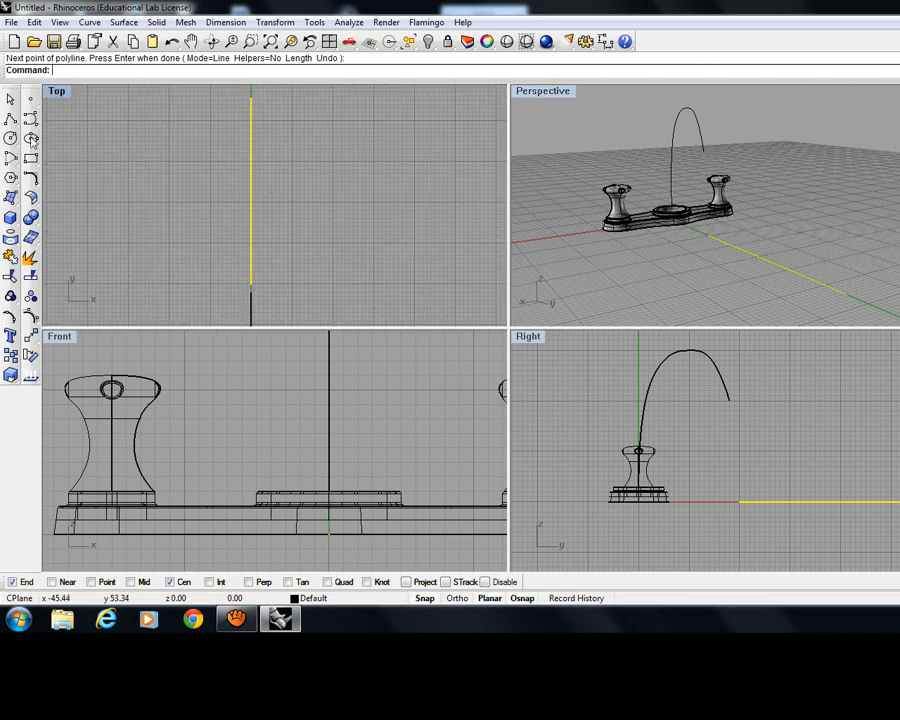
double_click(57, 91)
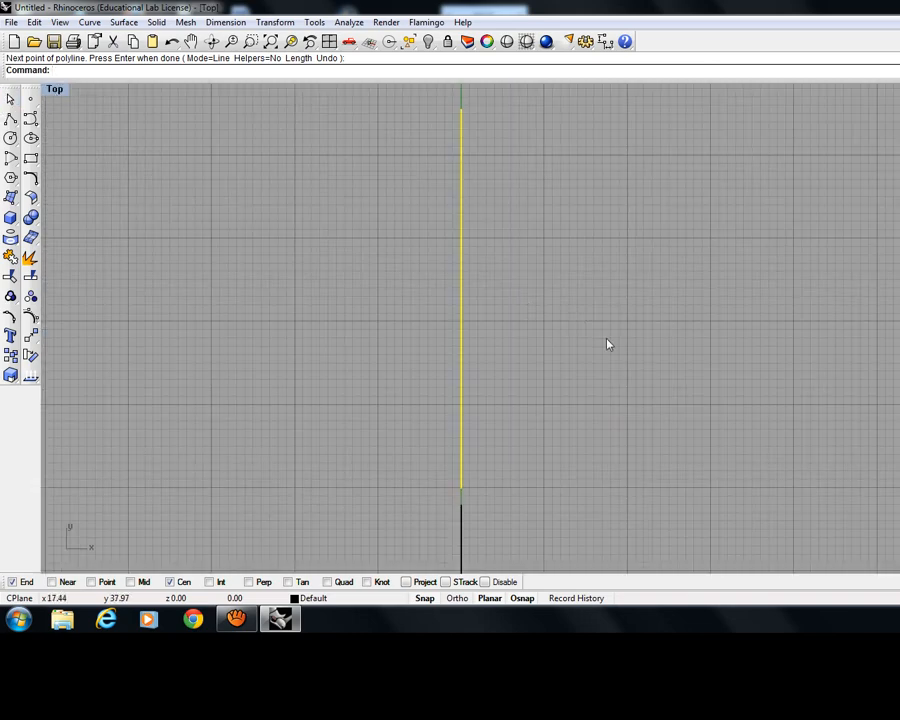
right_drag(604, 342, 560, 330)
click(469, 398)
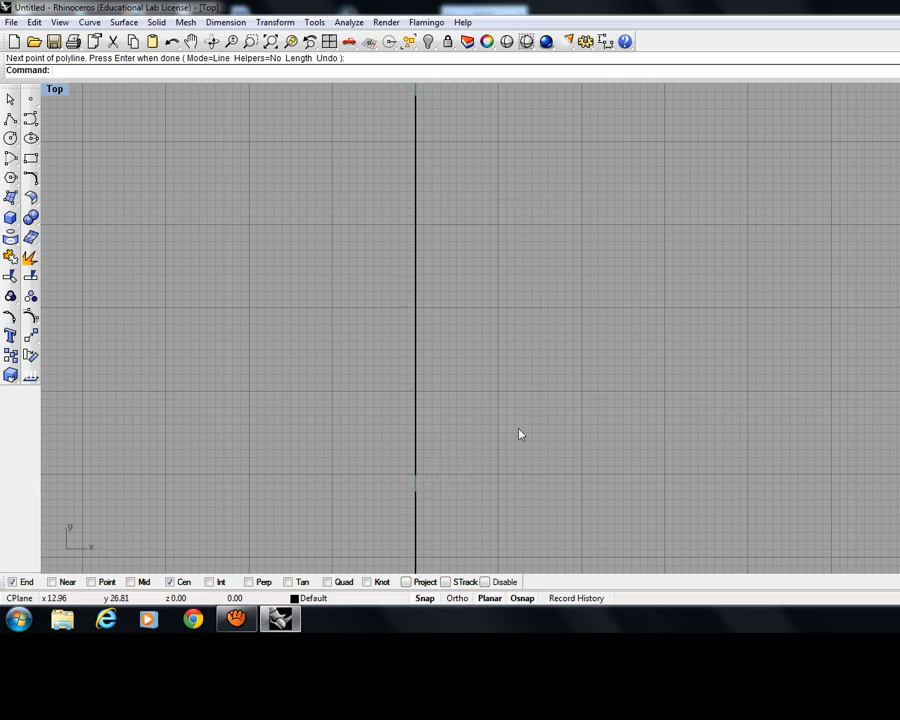
right_drag(500, 427, 511, 345)
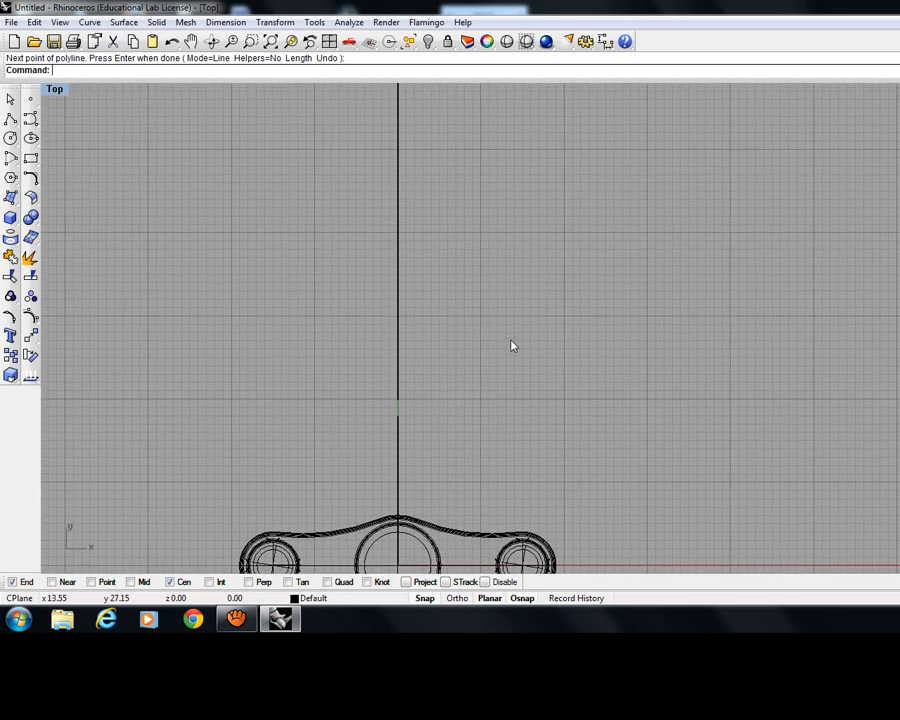
Draw a degree-3 control-point curve beside the line through -4,20, -2,46, -2,53, -5,55, -5,58, -3,60 and -3,65.52, level with the line's end.
click(30, 119)
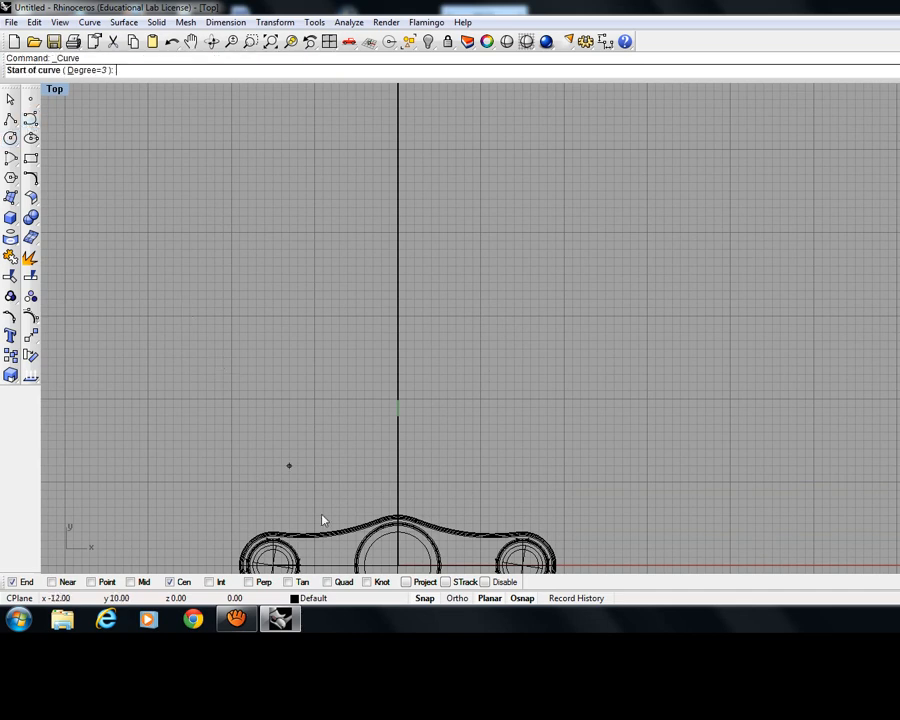
click(364, 398)
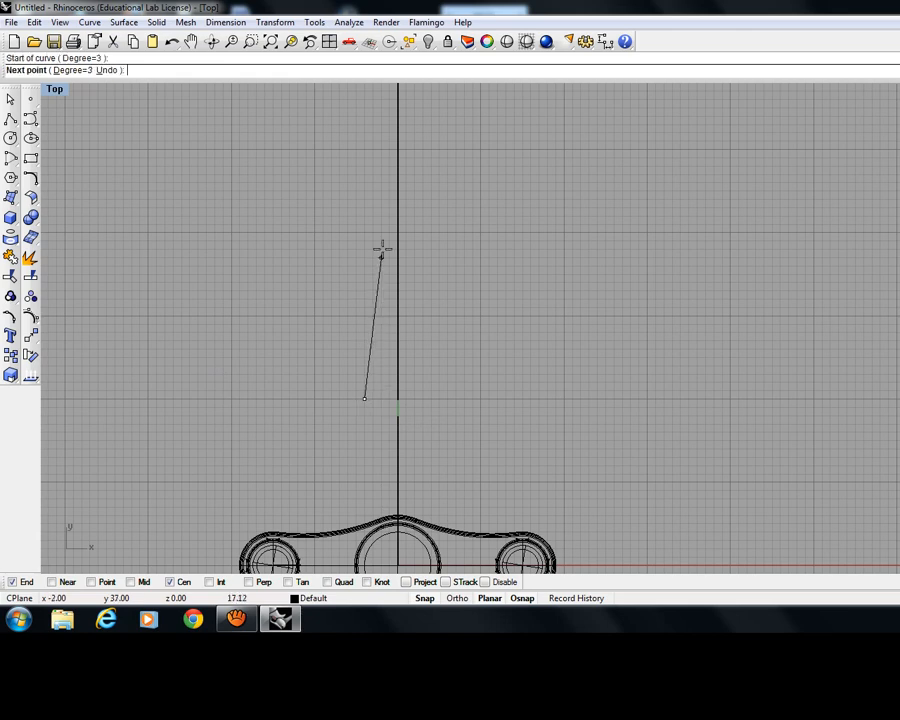
click(381, 178)
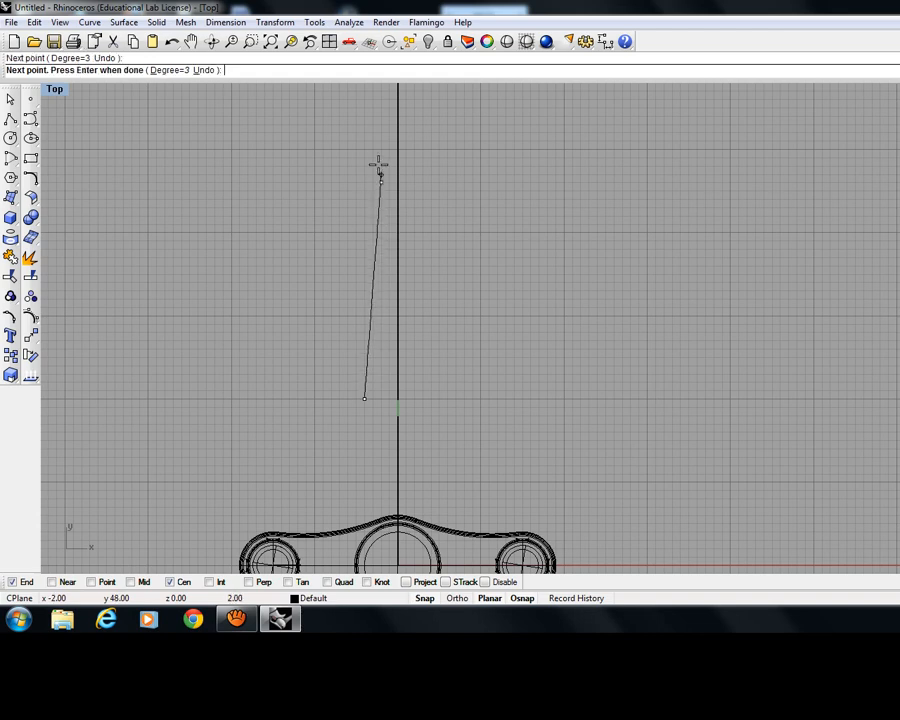
right_drag(382, 134, 368, 304)
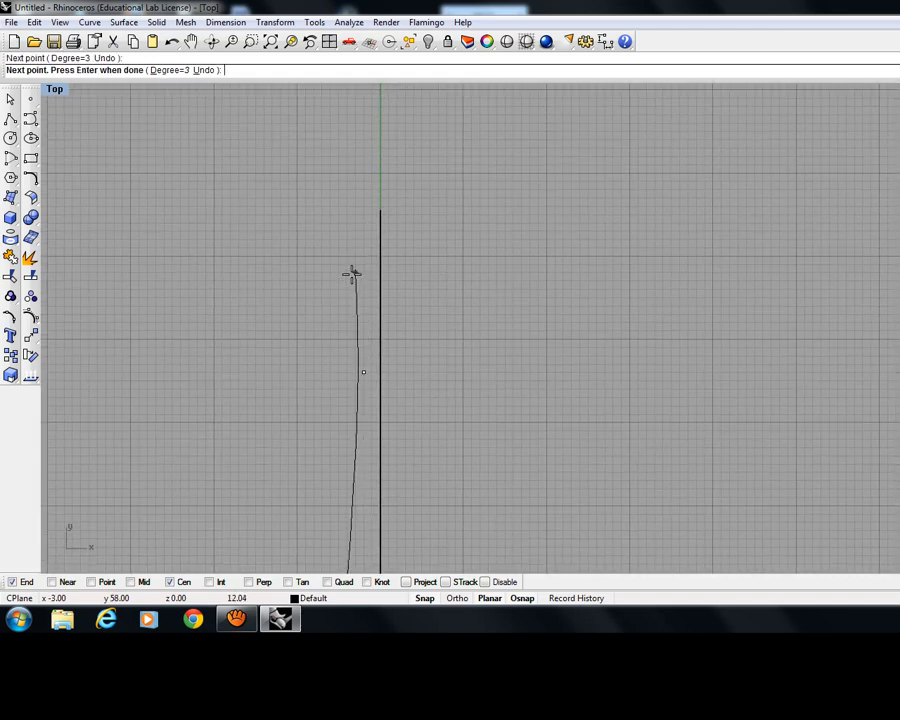
click(355, 313)
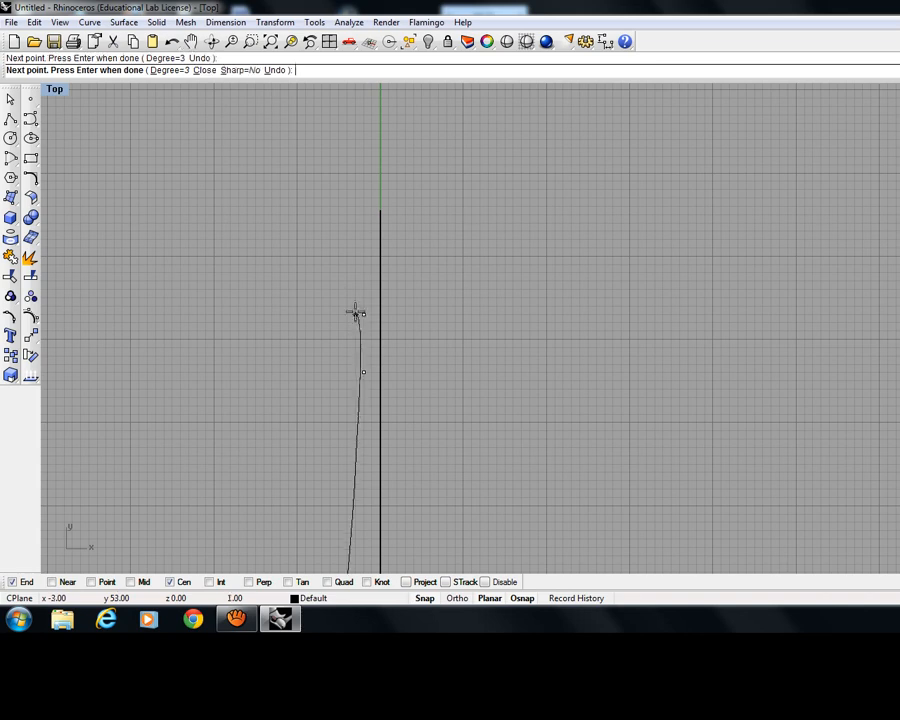
click(338, 297)
click(338, 272)
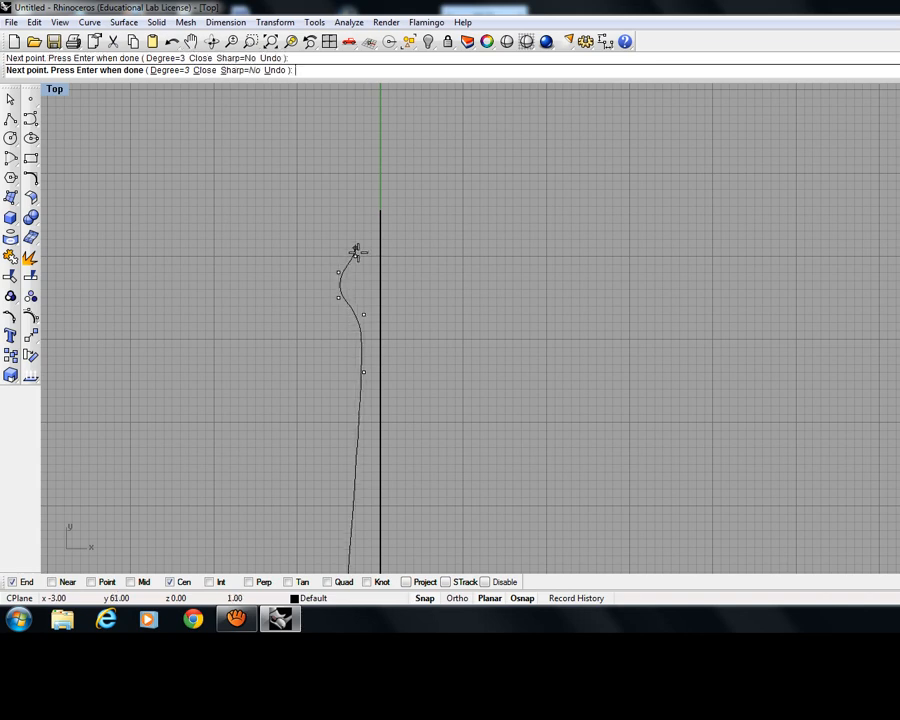
click(355, 254)
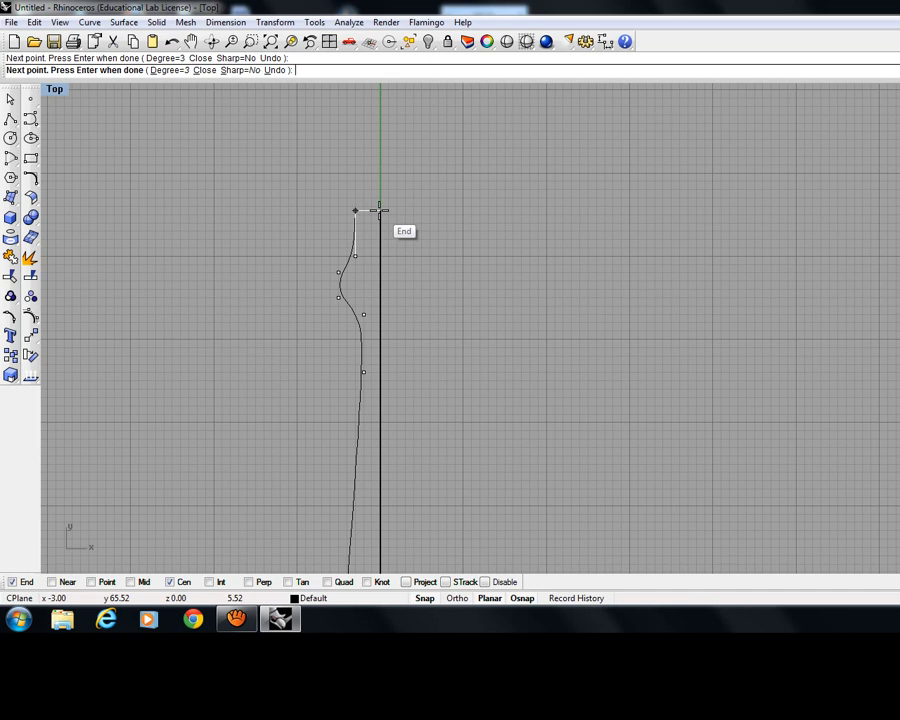
key(Return)
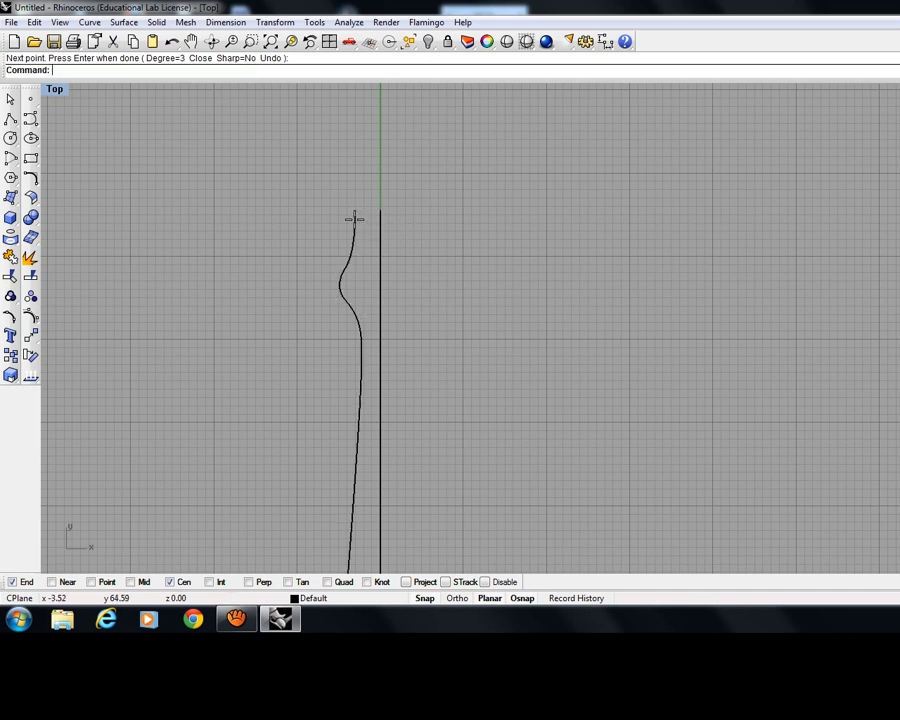
Offset the wavy profile curve by 0.3 units toward the straight line.
right_drag(394, 368, 456, 324)
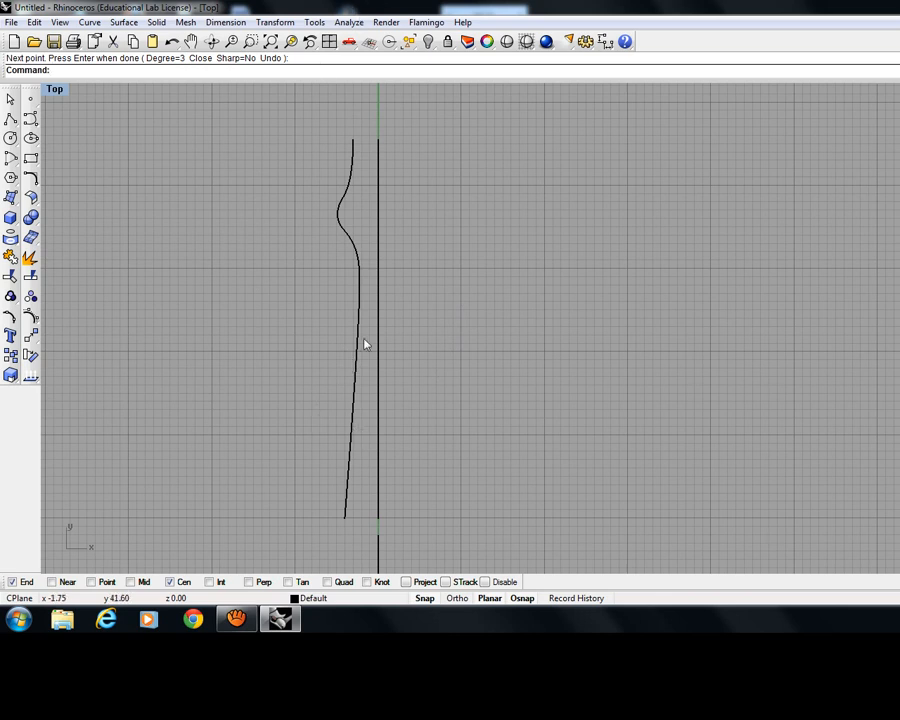
right_drag(454, 334, 416, 342)
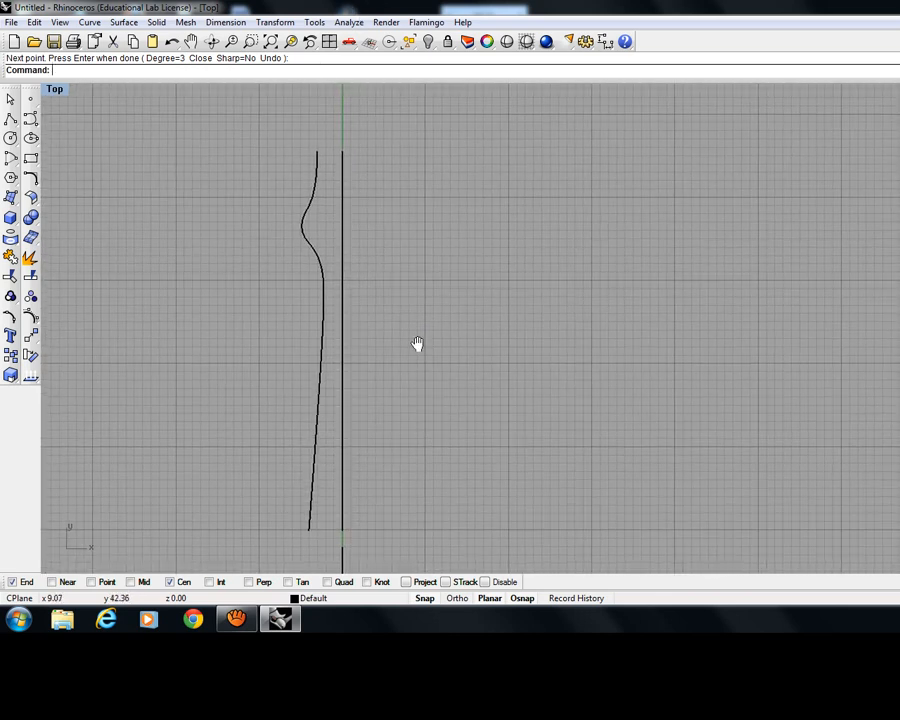
click(315, 174)
click(419, 228)
click(89, 22)
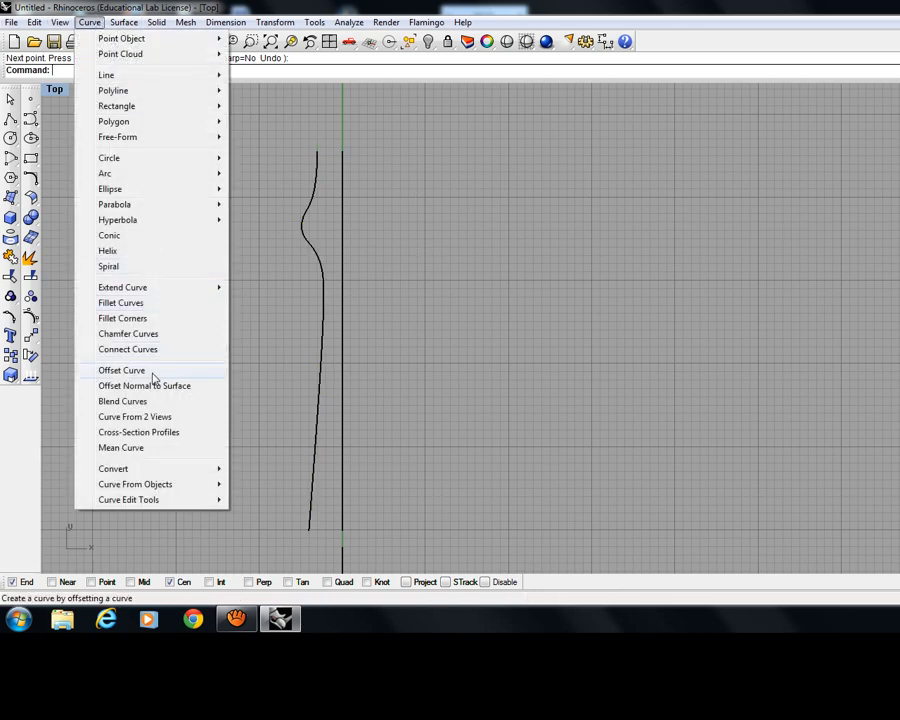
click(122, 370)
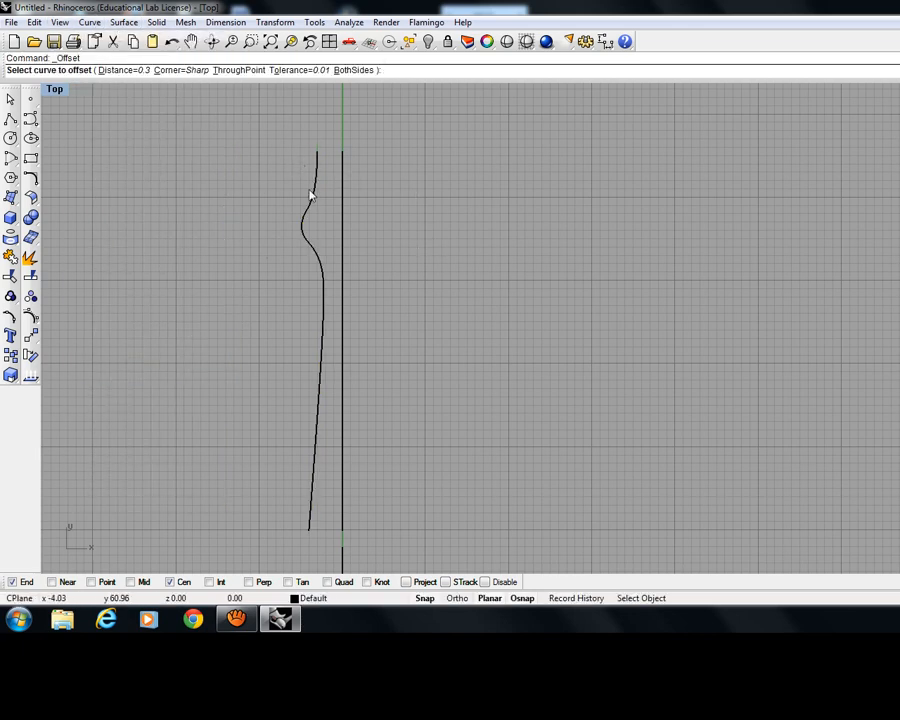
click(312, 205)
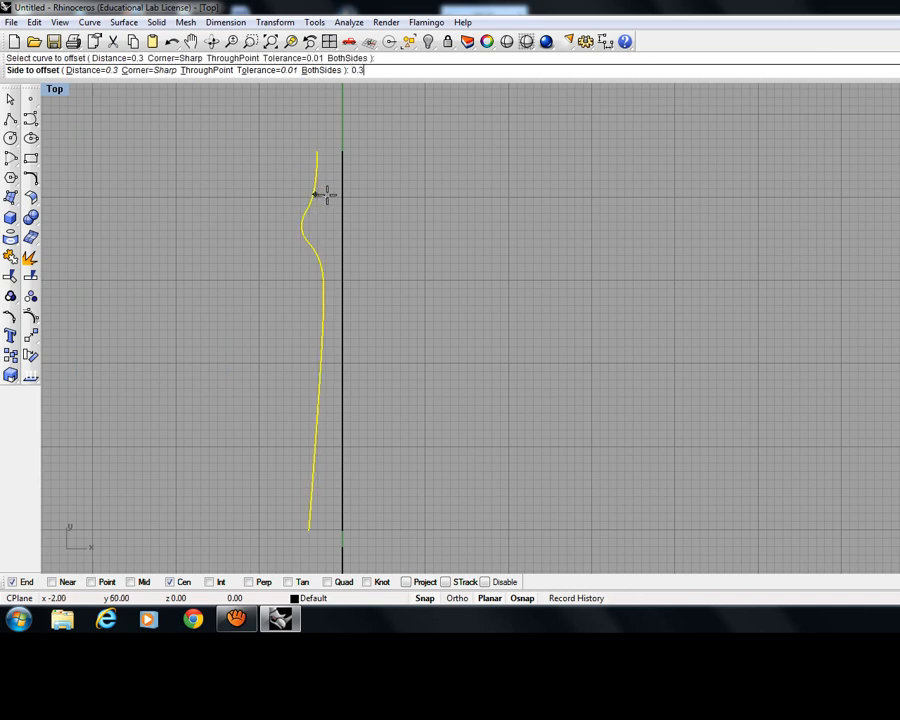
key(Return)
click(326, 195)
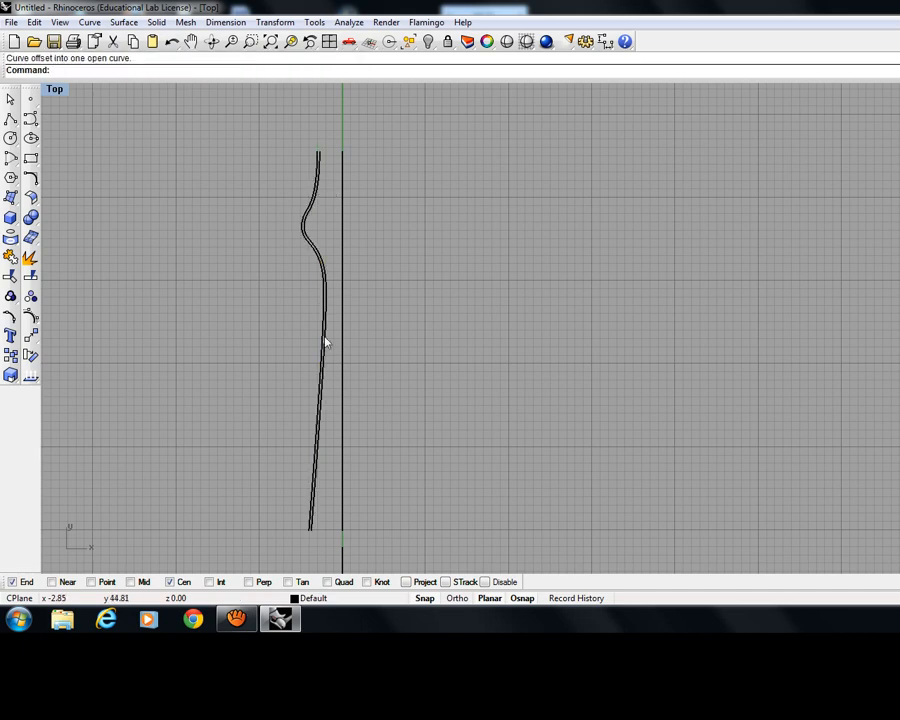
Examine the open gaps between the profile curve and its offset at both ends.
right_drag(424, 428, 410, 420)
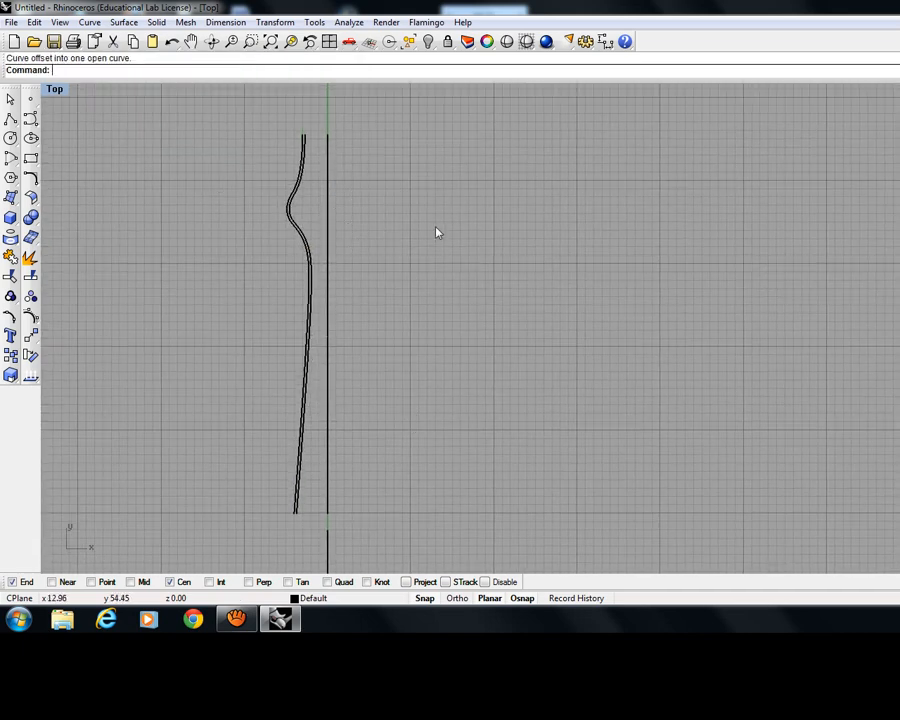
scroll(310, 140, up, 3)
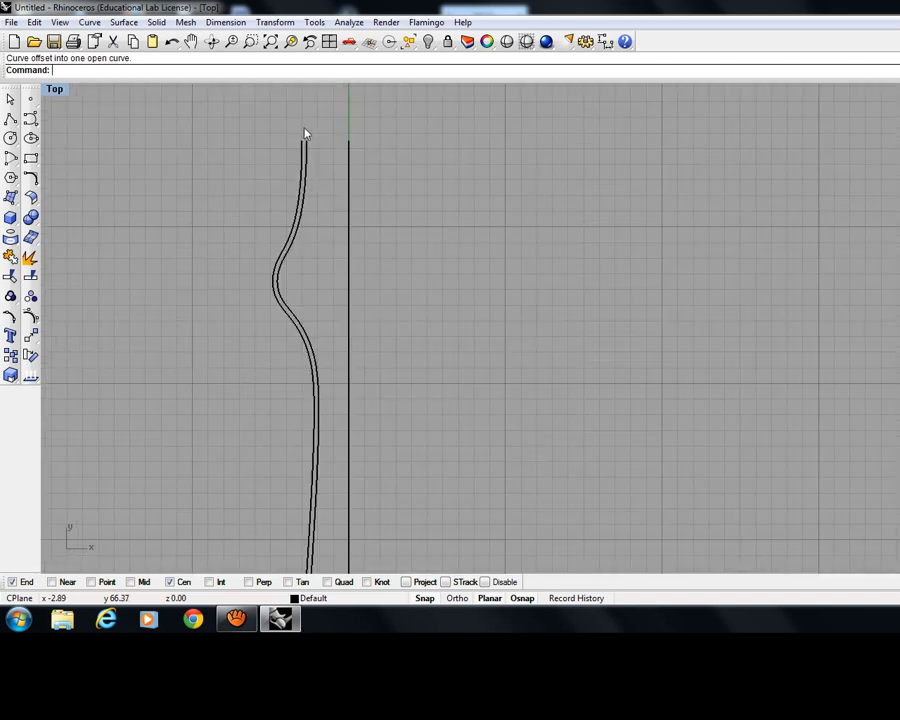
right_drag(353, 335, 431, 206)
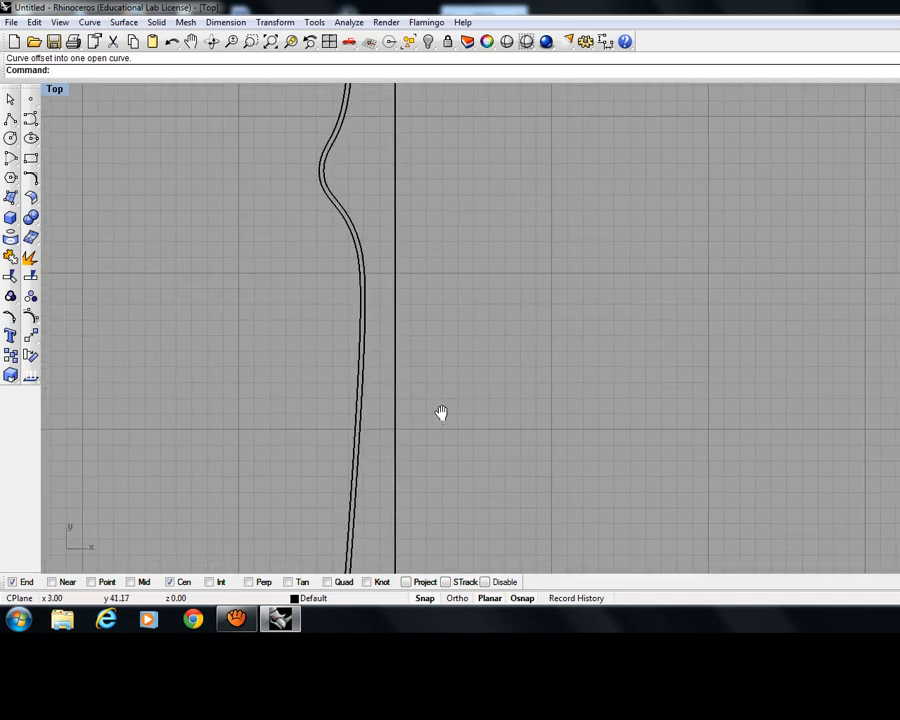
right_drag(441, 413, 419, 302)
right_drag(459, 454, 455, 304)
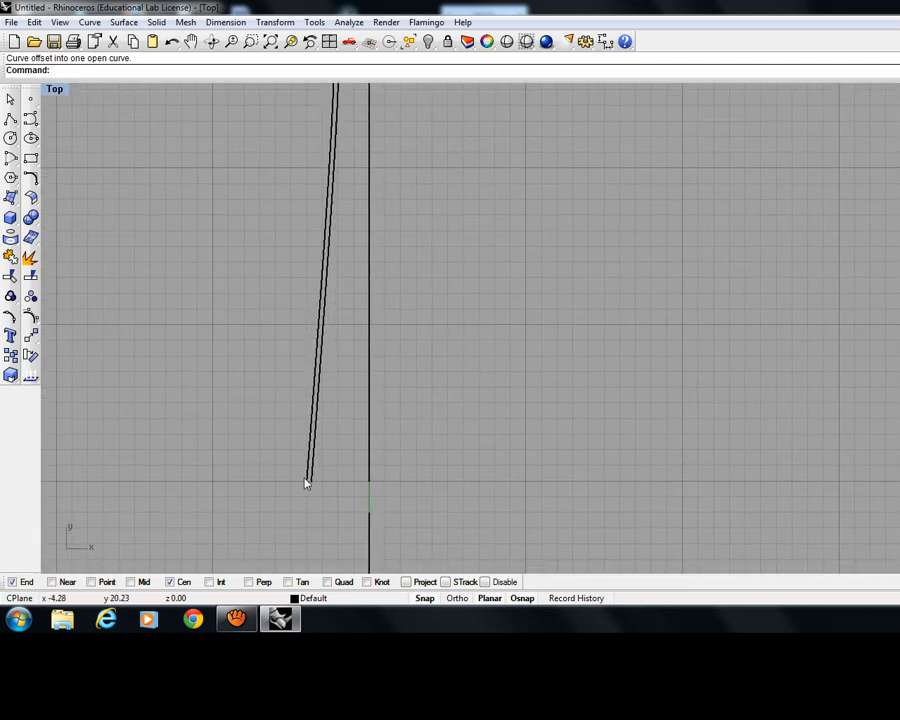
right_drag(402, 202, 452, 391)
scroll(451, 382, down, 6)
right_drag(367, 201, 315, 303)
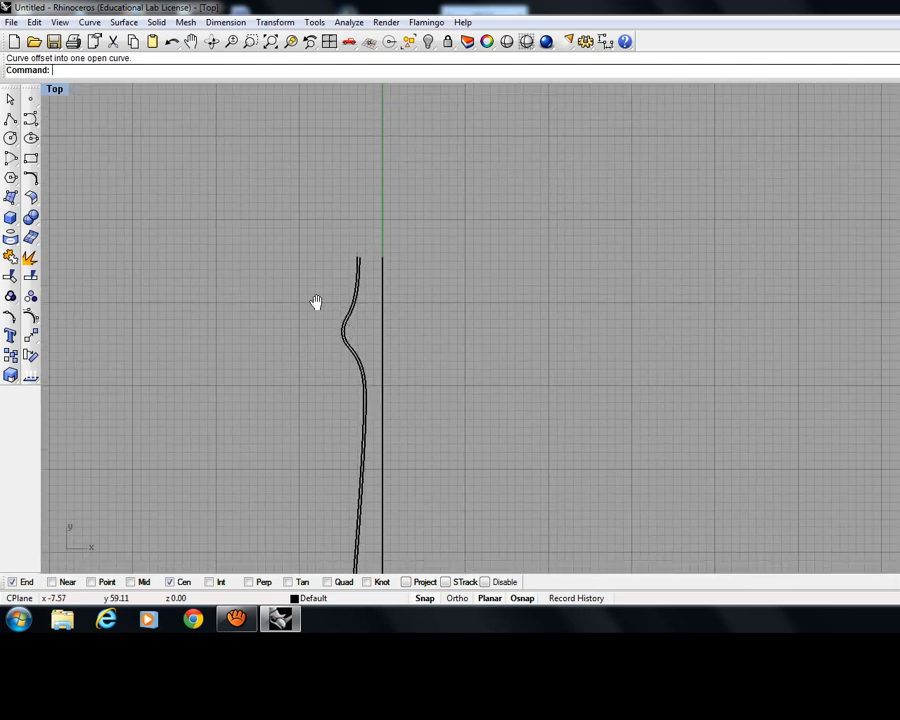
Blend the upper ends of the profile curve and its offset with curvature continuity.
scroll(307, 247, up, 8)
scroll(556, 307, up, 3)
scroll(450, 300, down, 1)
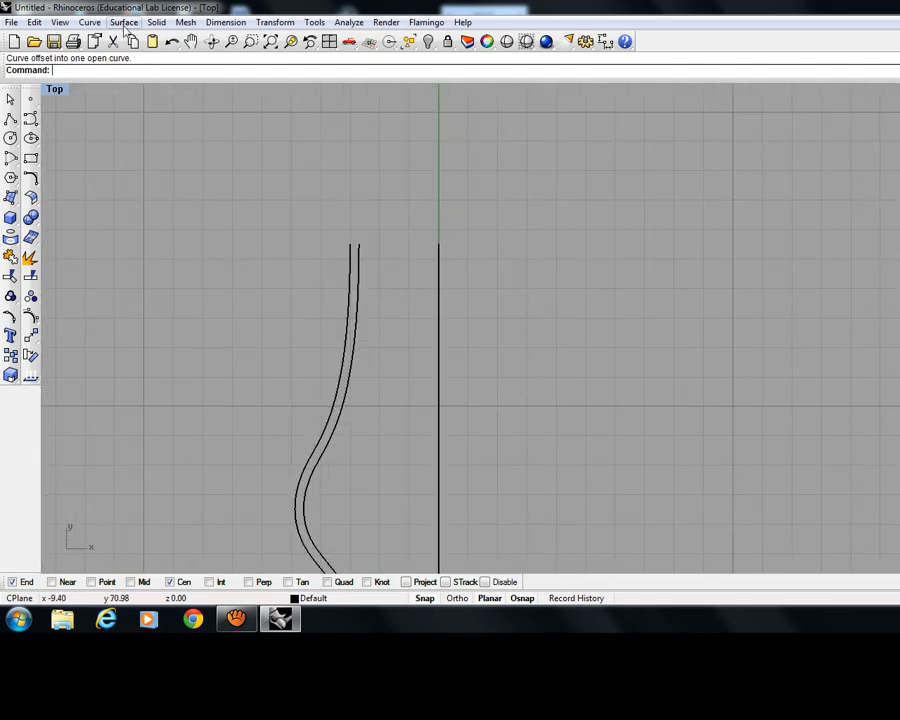
click(92, 24)
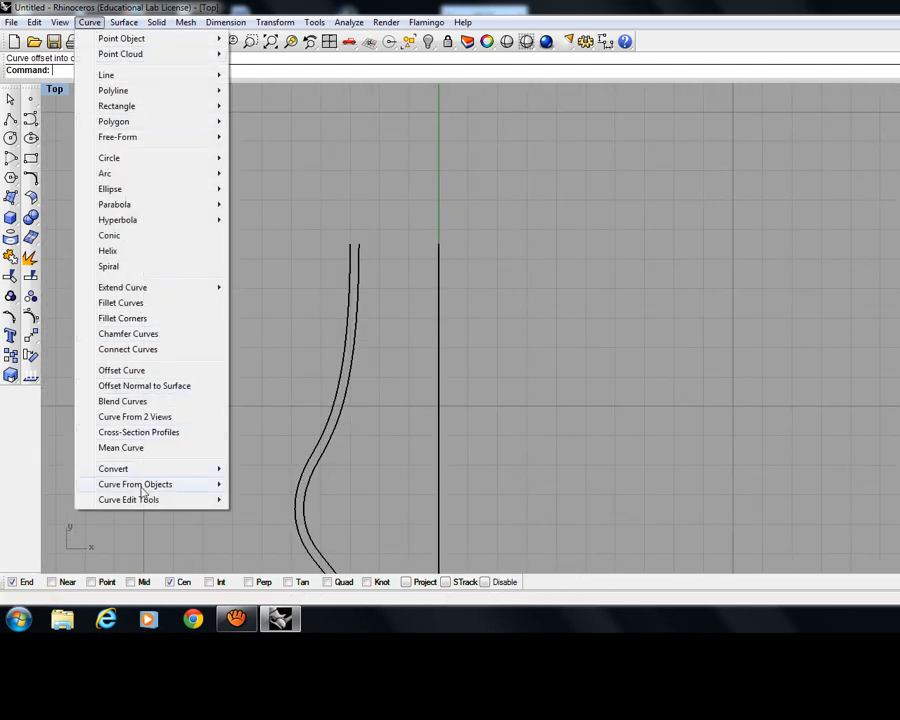
click(119, 402)
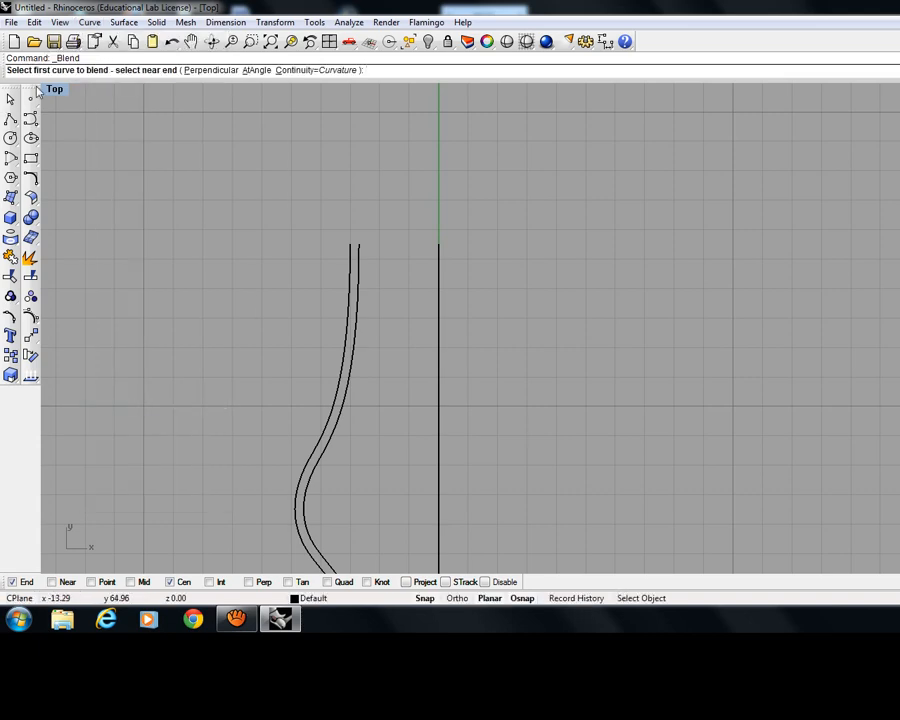
click(358, 251)
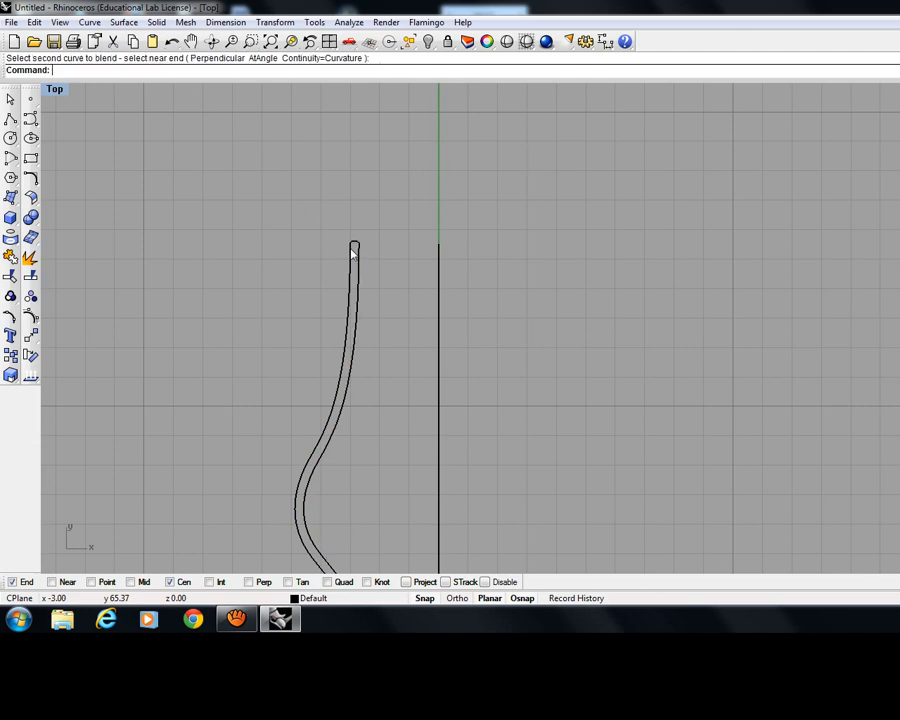
scroll(381, 248, up, 8)
scroll(390, 264, down, 8)
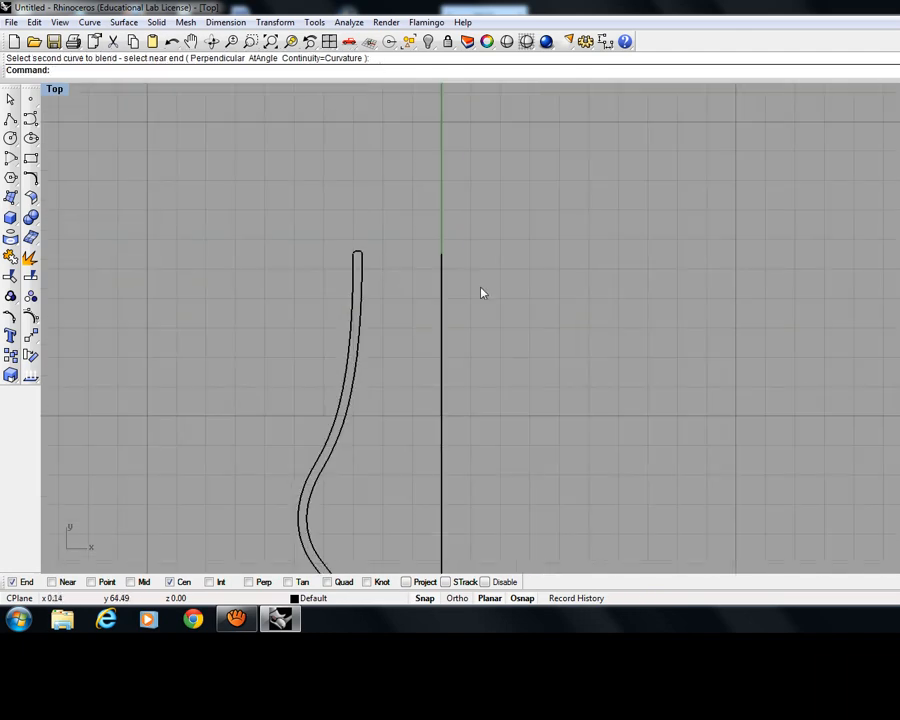
Close the lower gap between the profile curve and its offset with a curvature-continuous blend.
right_drag(552, 318, 538, 141)
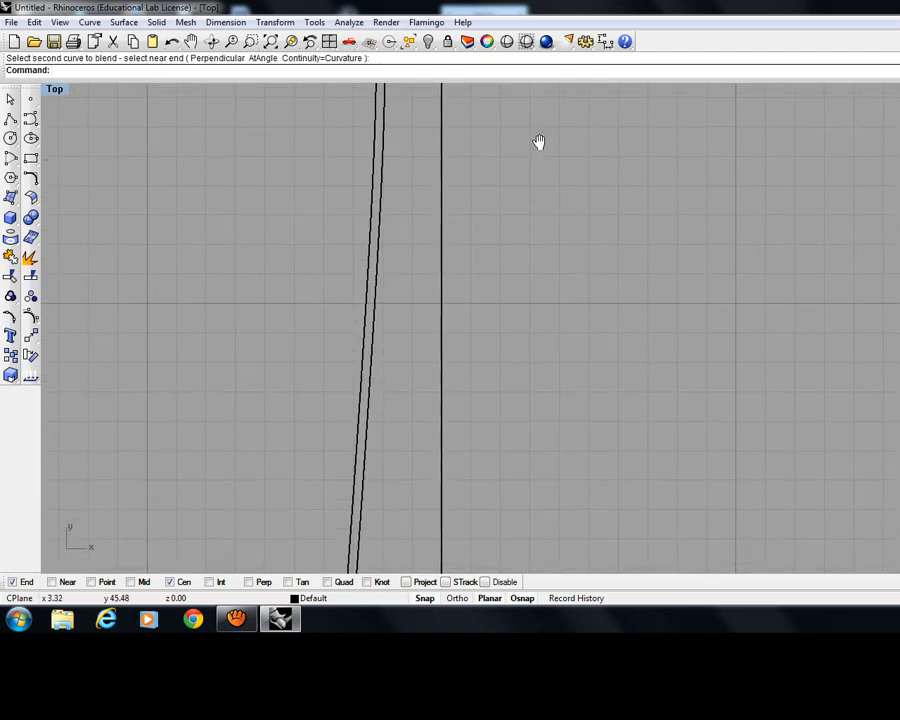
right_drag(533, 438, 528, 205)
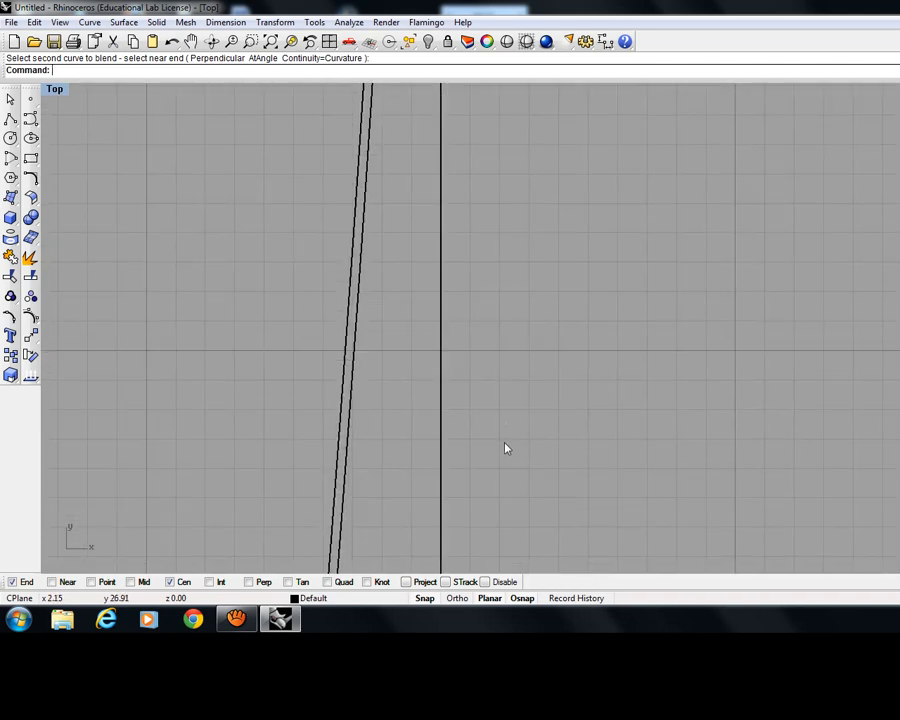
right_drag(506, 448, 538, 221)
right_click(413, 397)
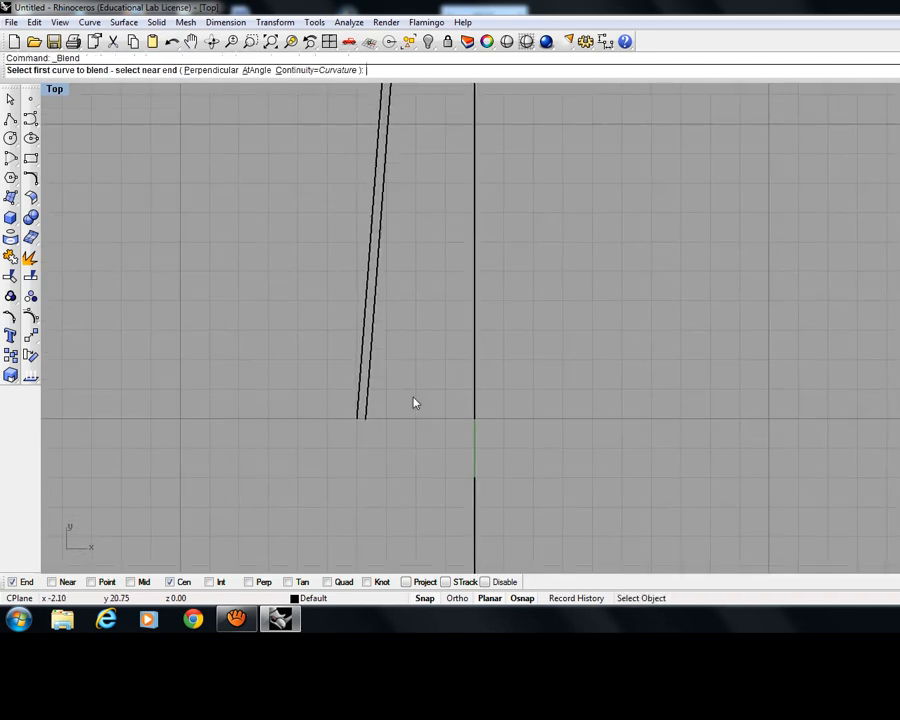
click(367, 422)
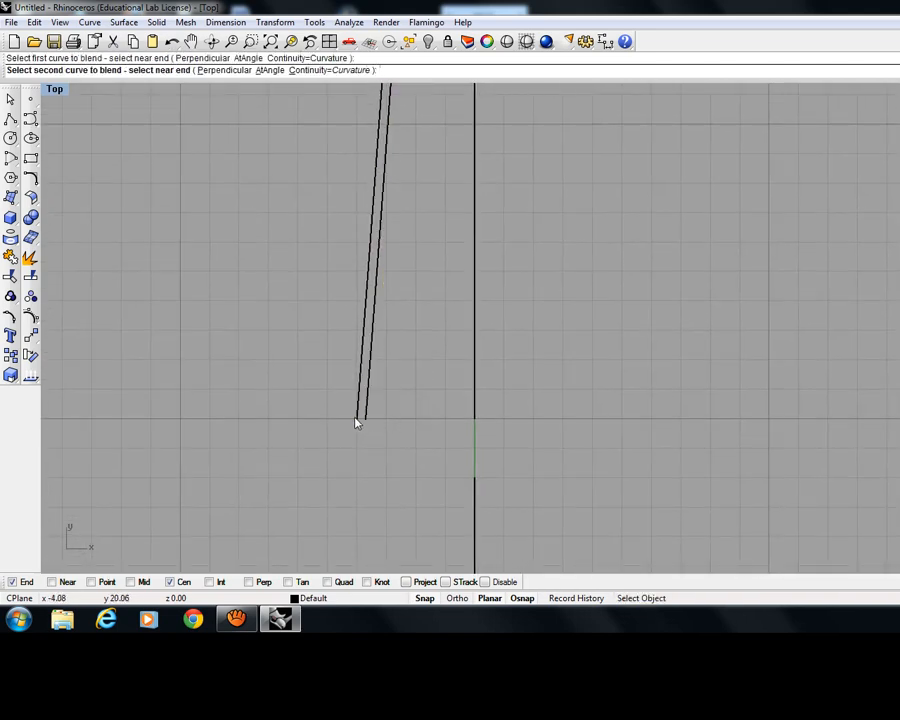
click(358, 421)
scroll(526, 323, down, 5)
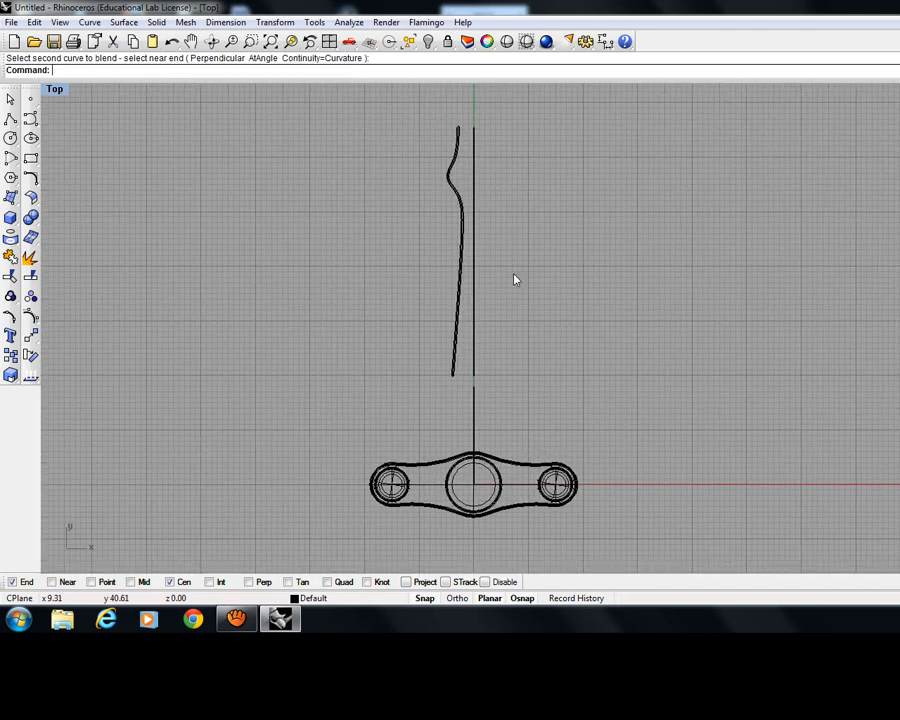
right_drag(514, 275, 472, 330)
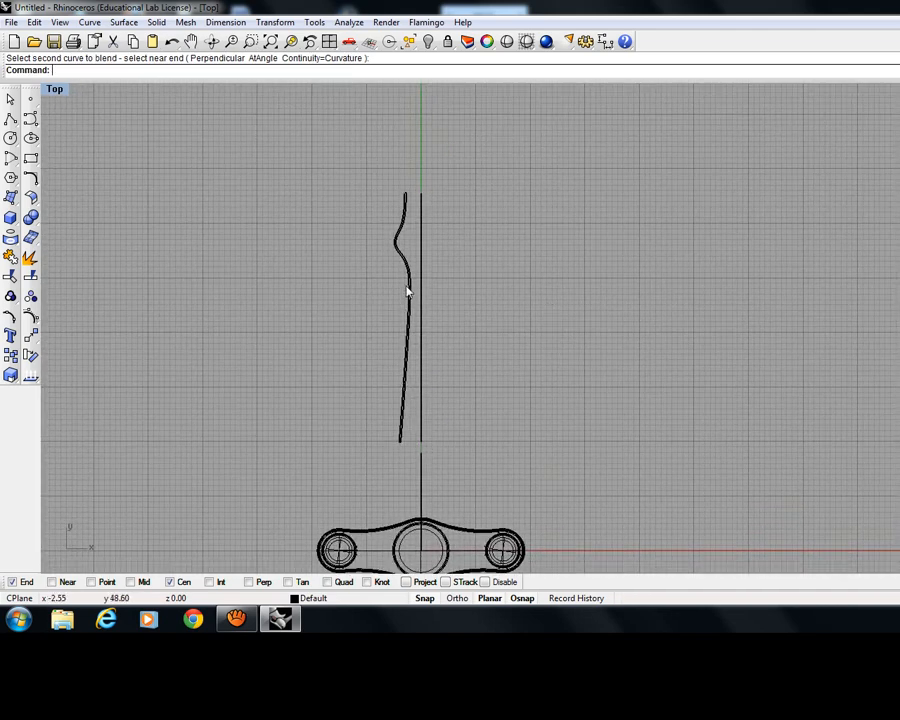
scroll(407, 291, up, 3)
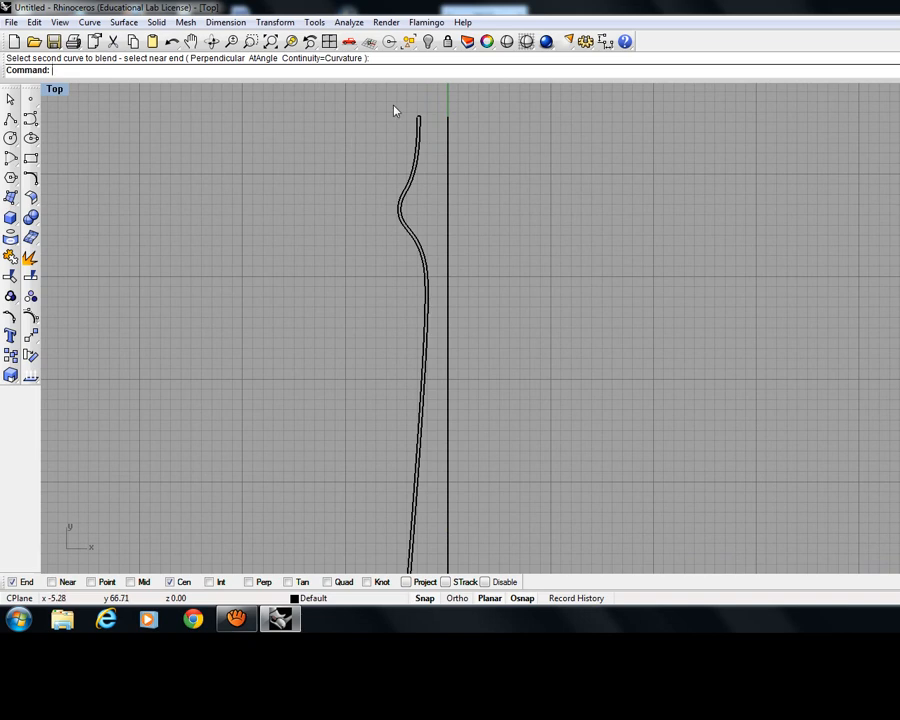
drag(394, 111, 431, 545)
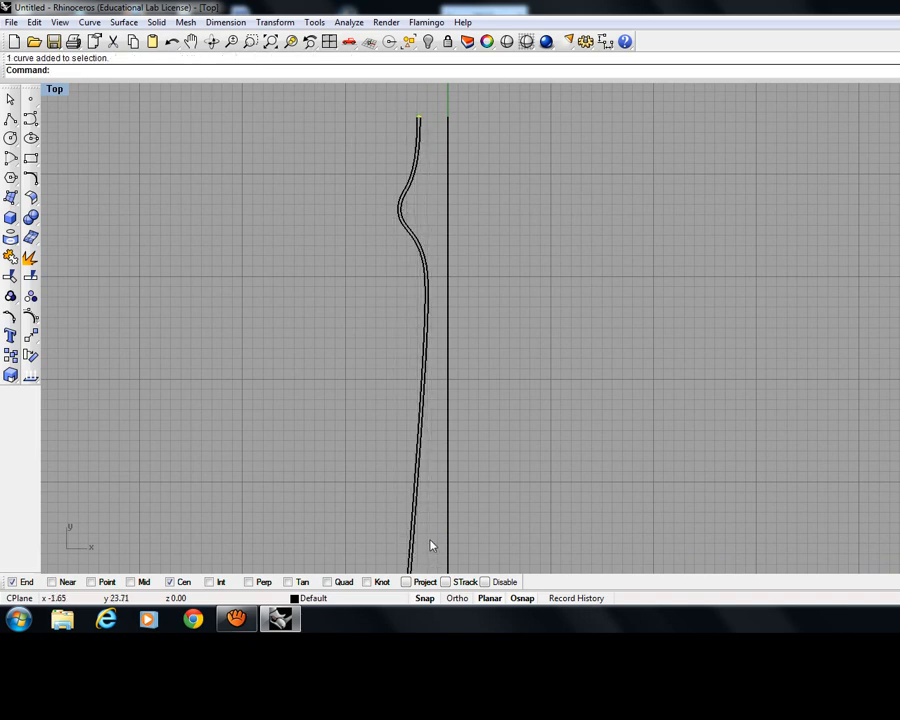
right_drag(490, 520, 486, 386)
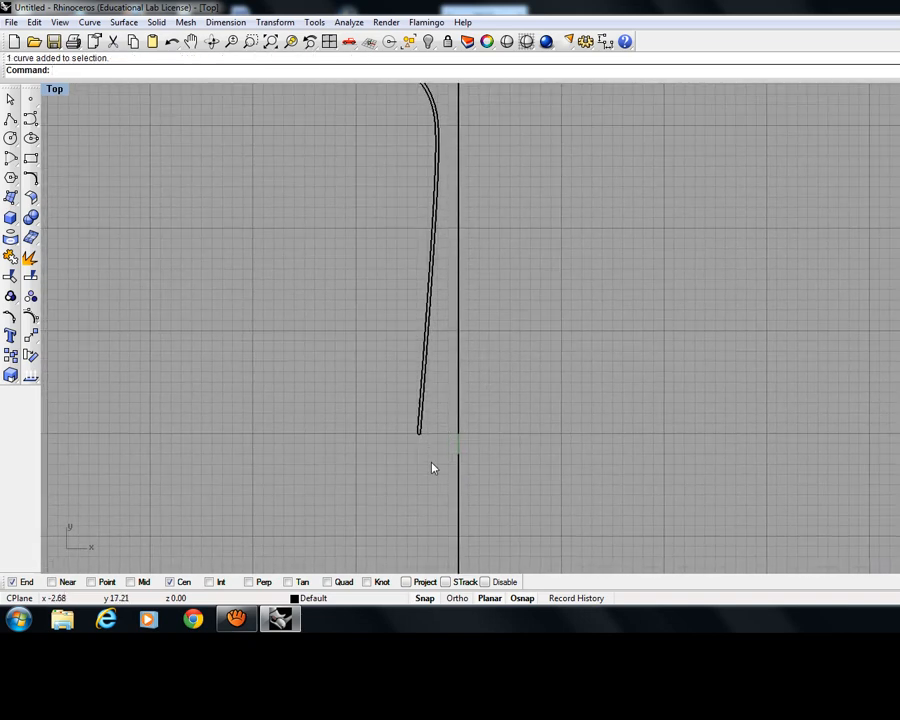
drag(336, 193, 336, 194)
scroll(336, 194, down, 4)
right_drag(336, 194, 332, 284)
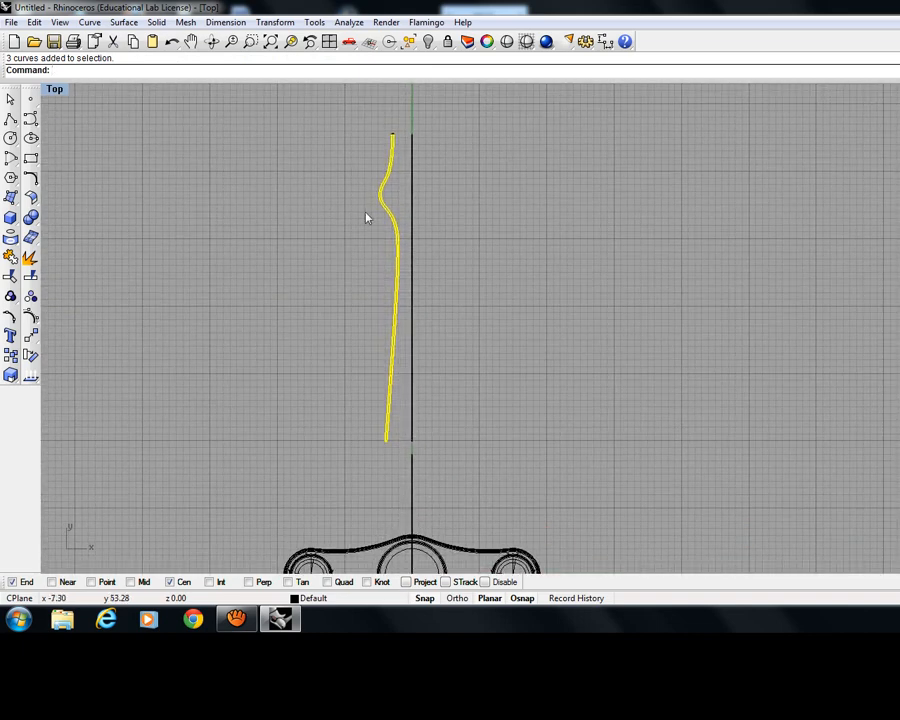
click(352, 154)
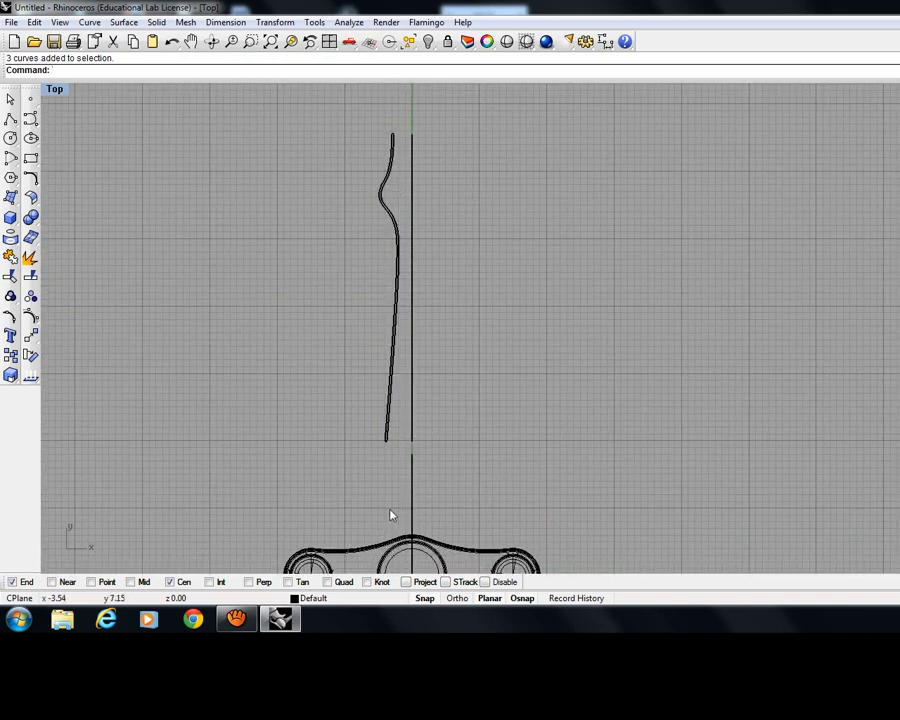
Join the profile curve, its offset and the two end blends into one closed curve.
drag(348, 358, 345, 131)
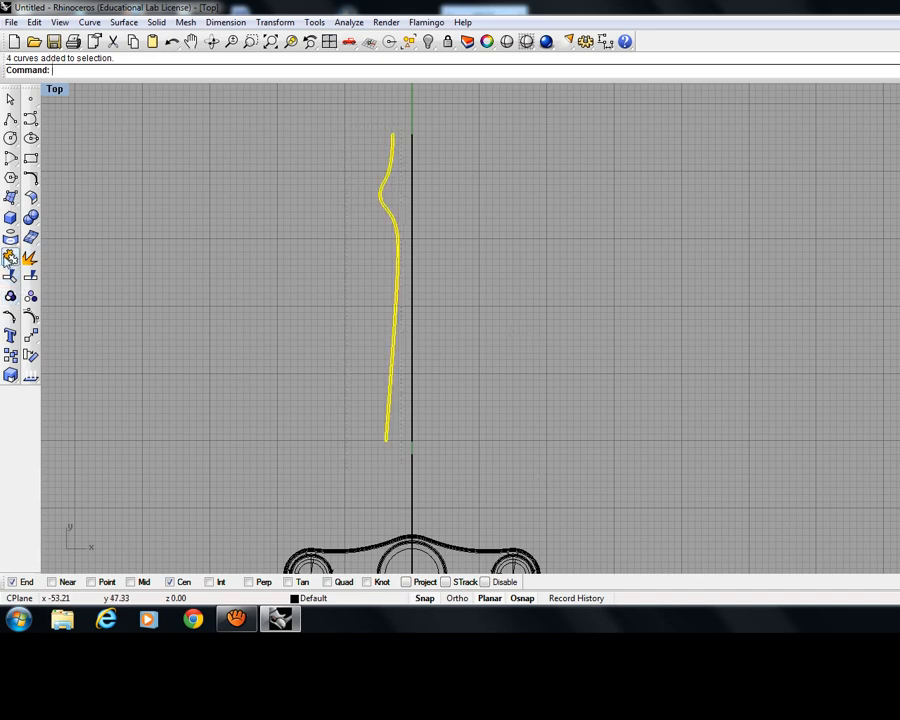
click(10, 256)
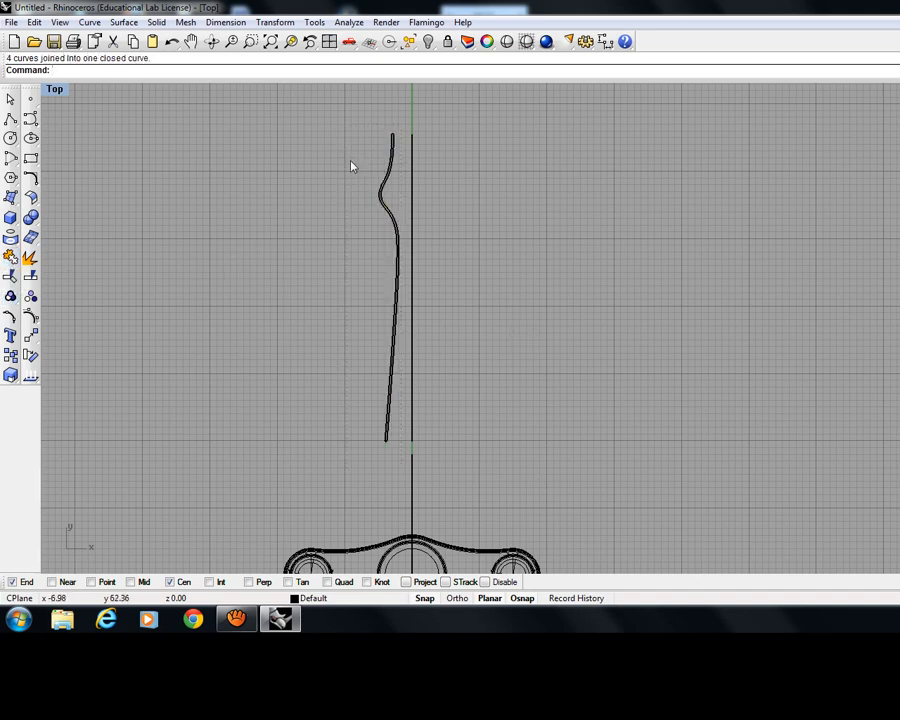
click(388, 216)
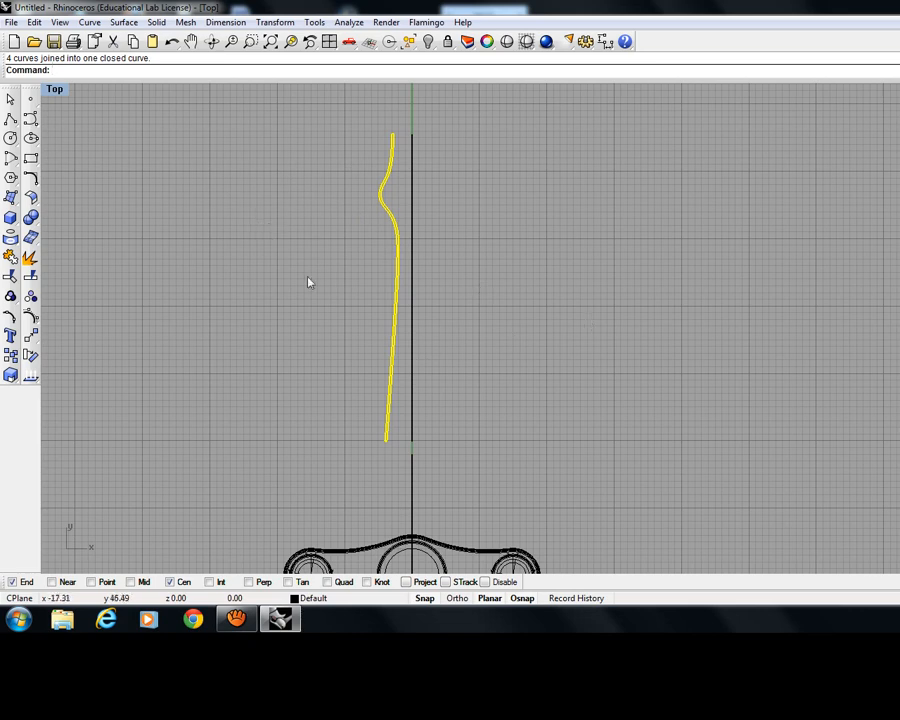
click(323, 313)
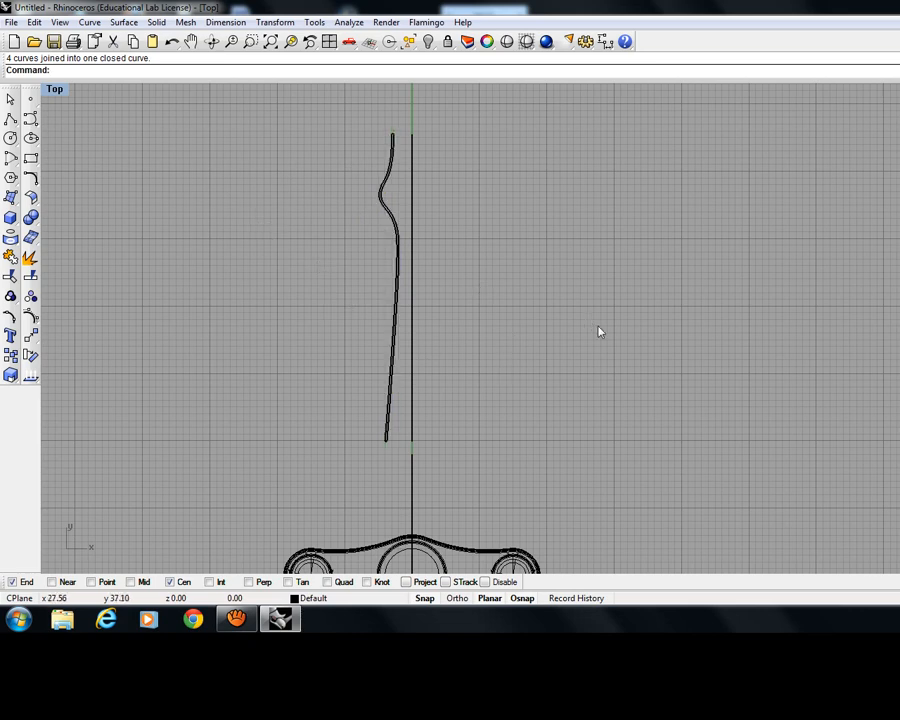
Restore the four-viewport layout and turn on Record History.
right_drag(599, 331, 565, 325)
right_drag(532, 416, 524, 390)
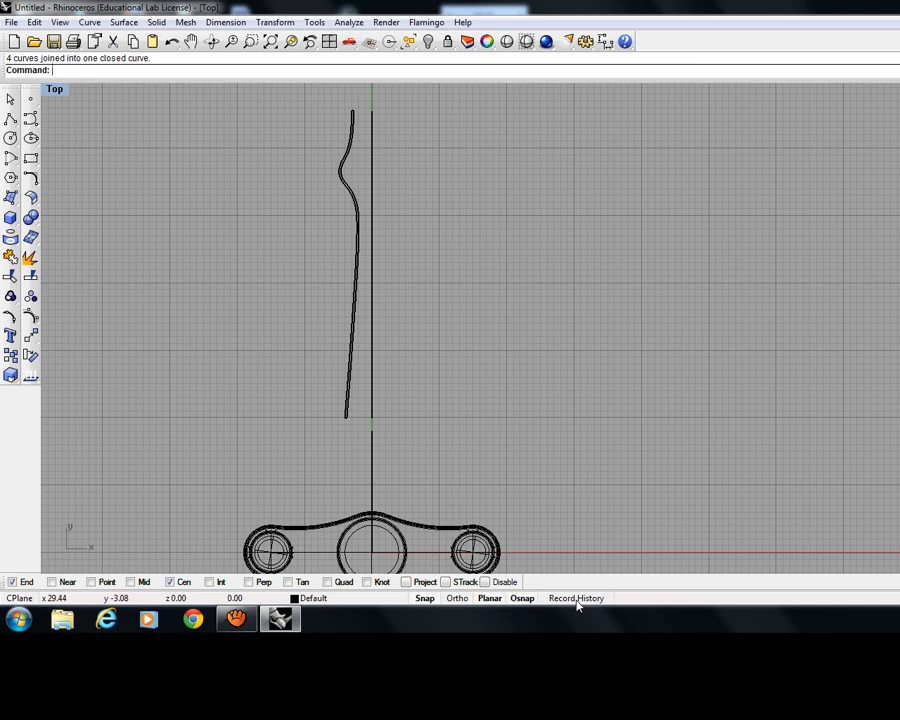
double_click(52, 91)
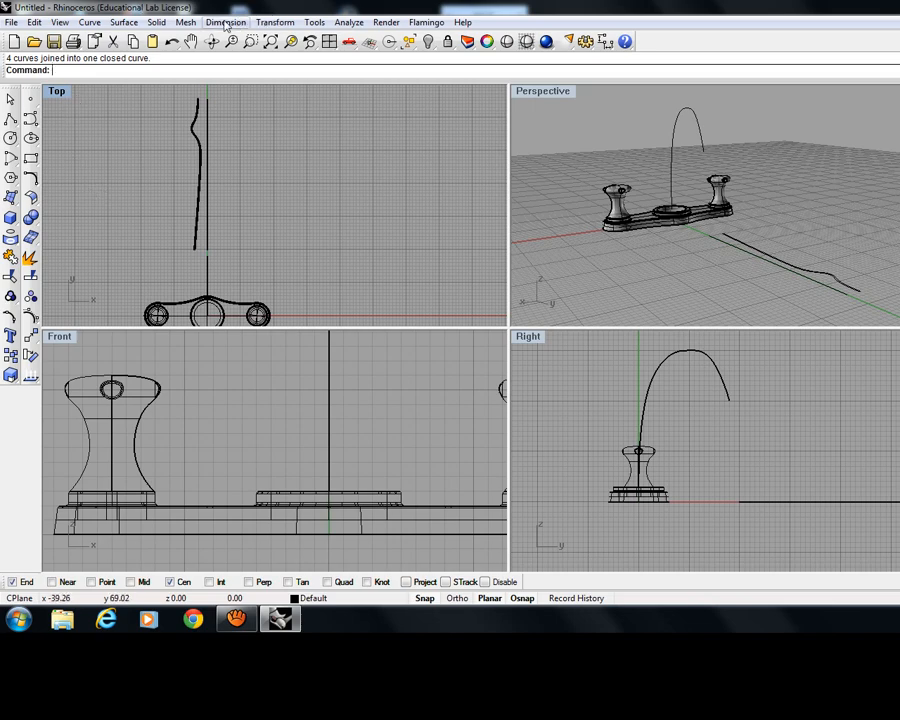
click(588, 599)
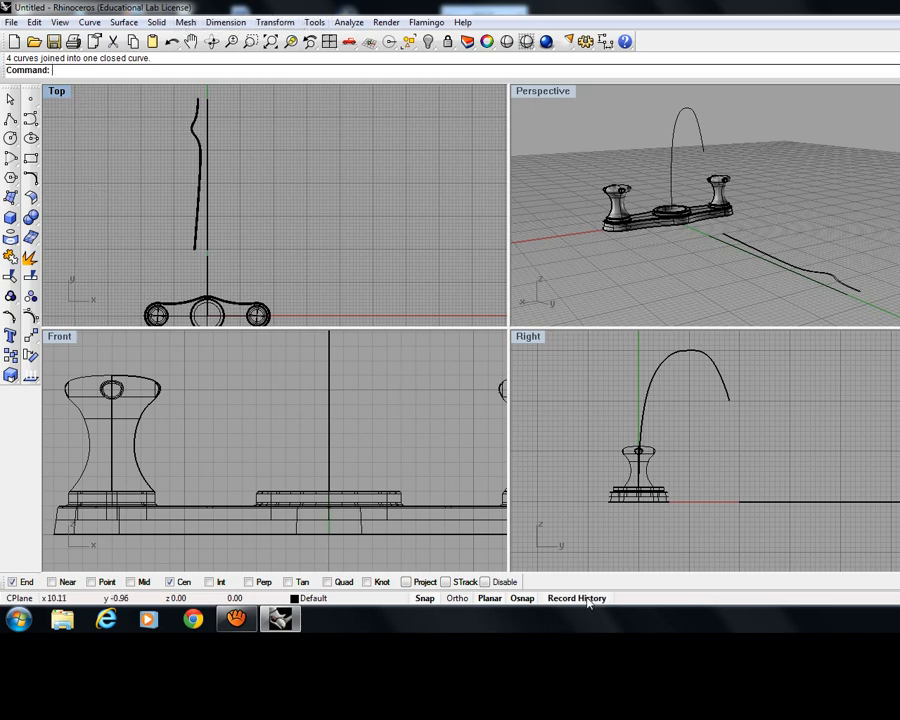
Revolve the closed profile around the straight line's two endpoints, from start angle 0 through 360 degrees, and inspect the hollow spout.
click(124, 22)
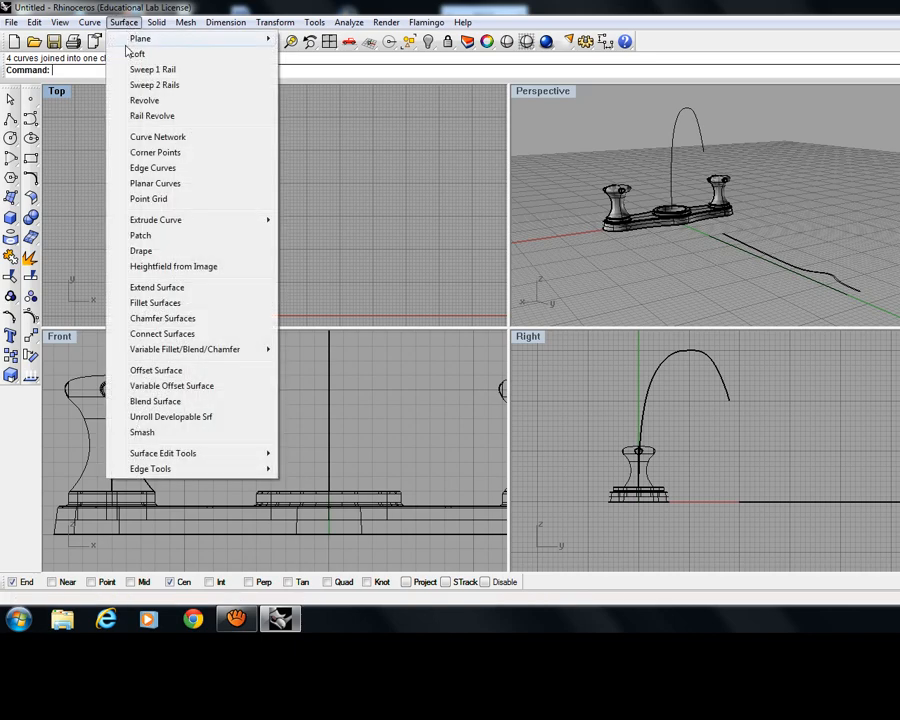
click(135, 100)
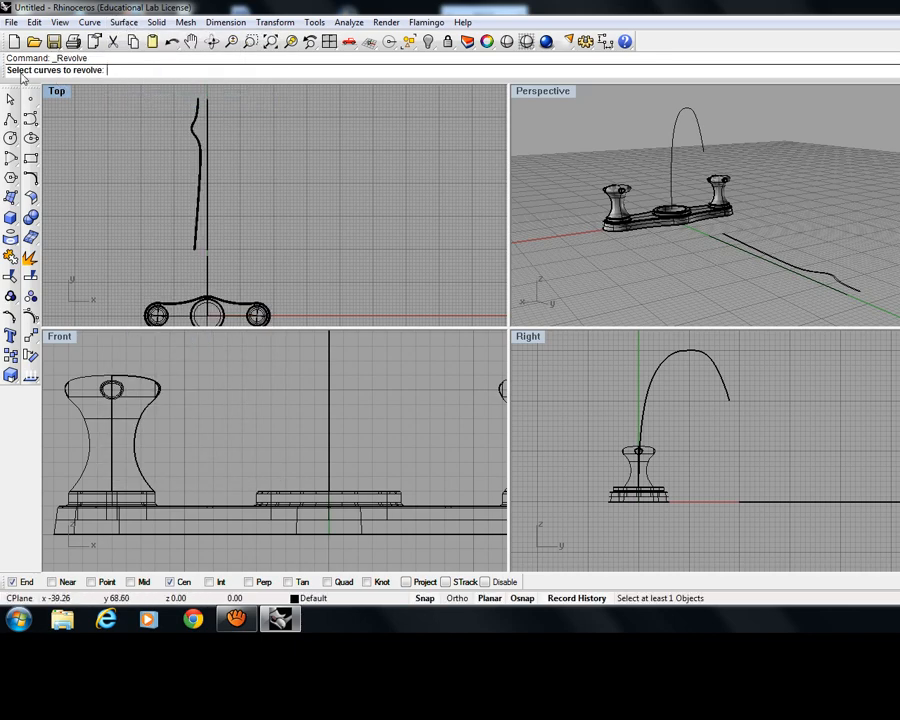
click(200, 191)
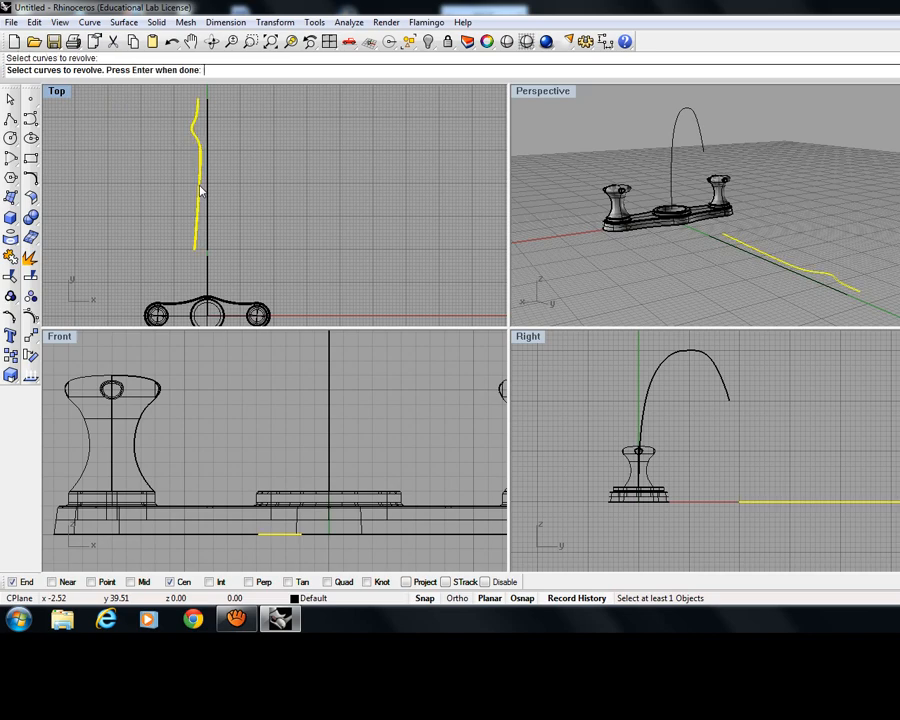
key(Return)
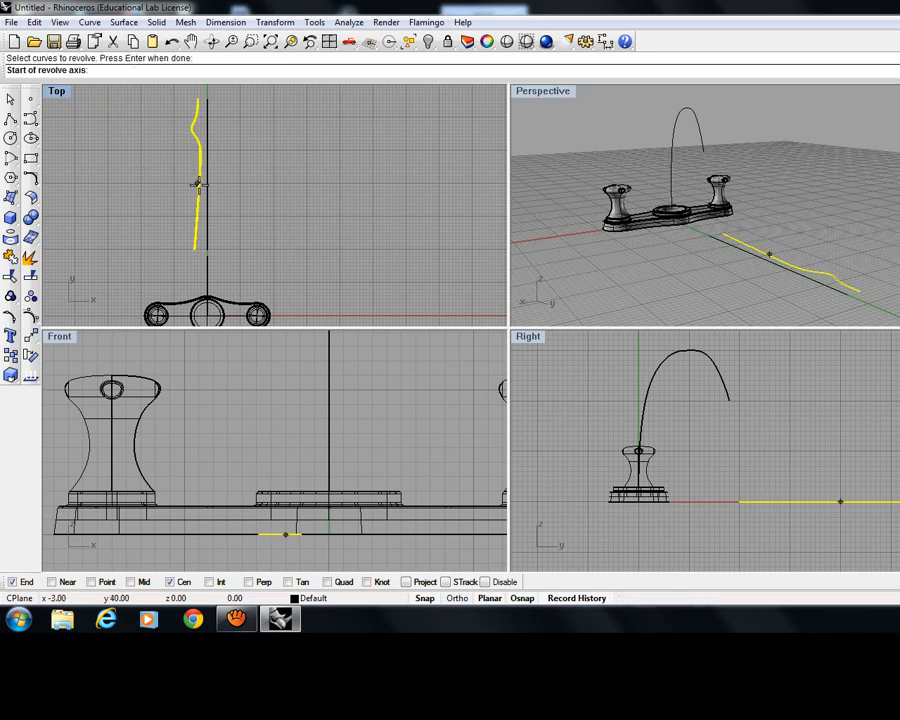
click(207, 99)
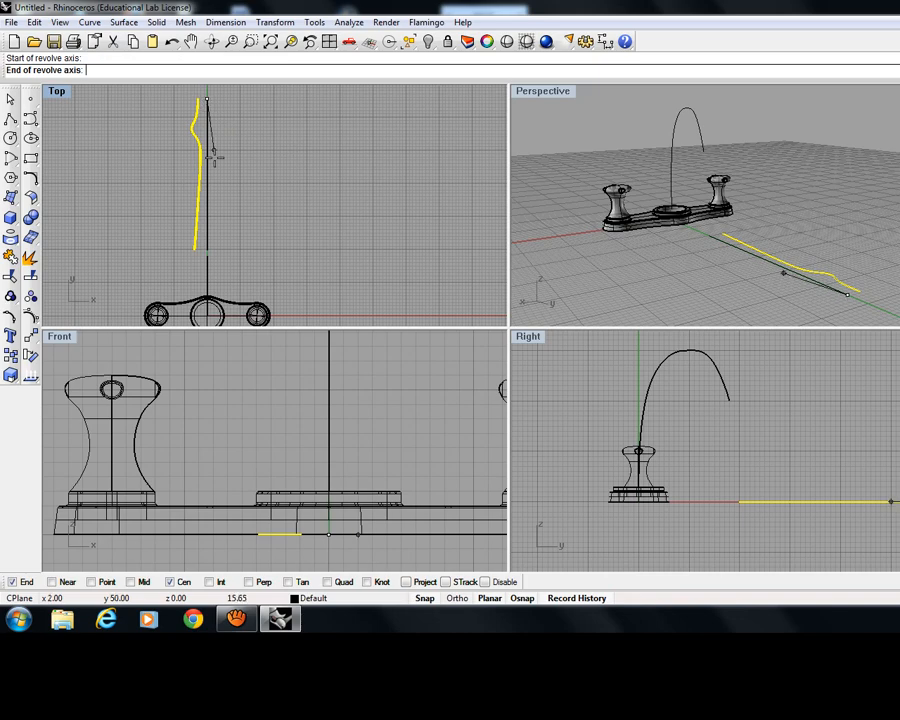
click(206, 247)
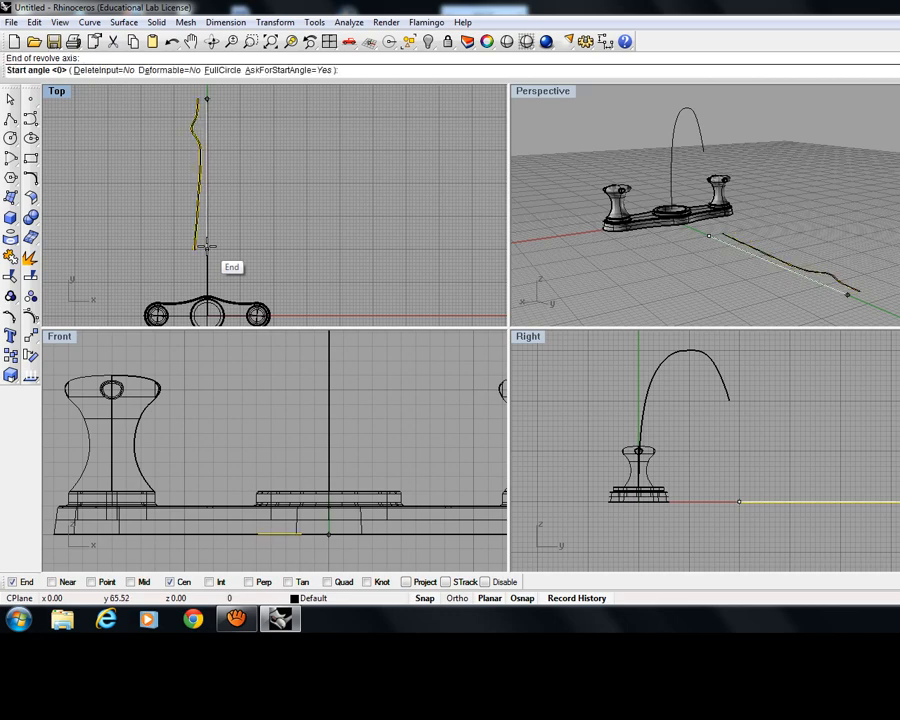
key(Return)
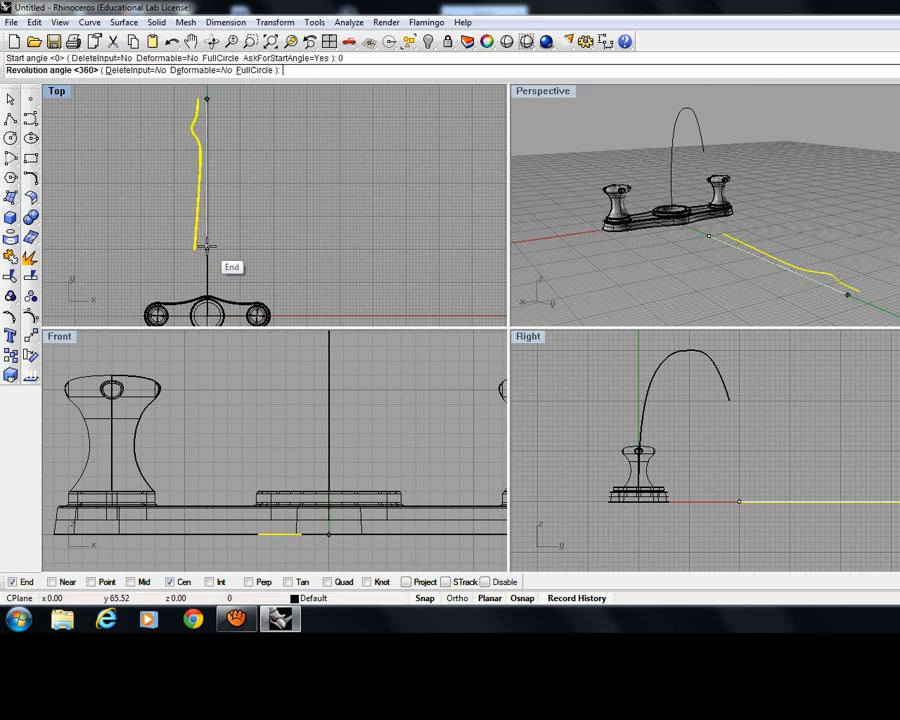
text(360)
key(Return)
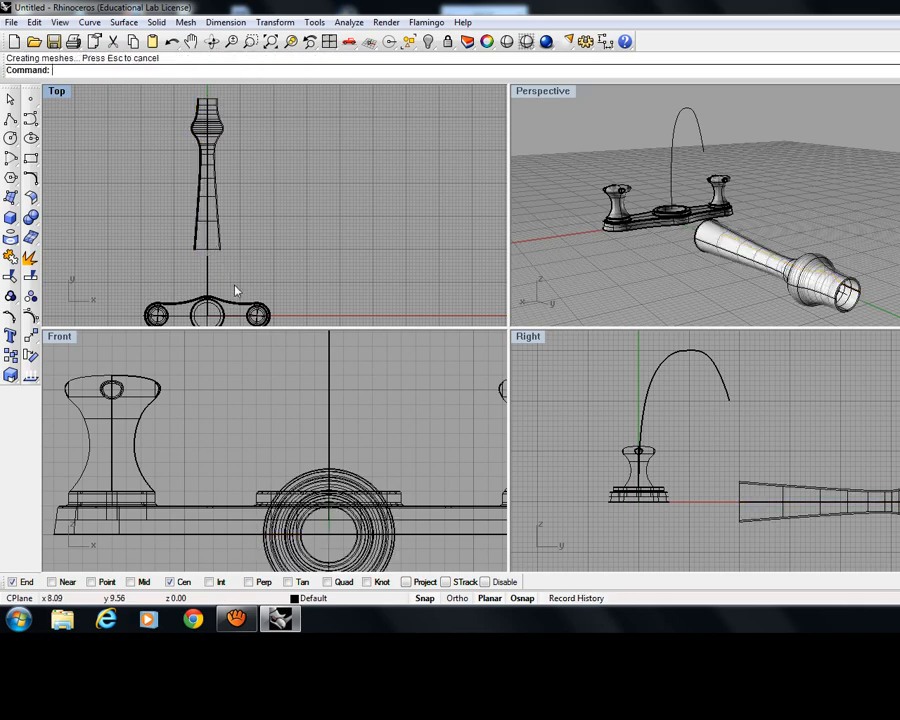
right_drag(719, 279, 641, 284)
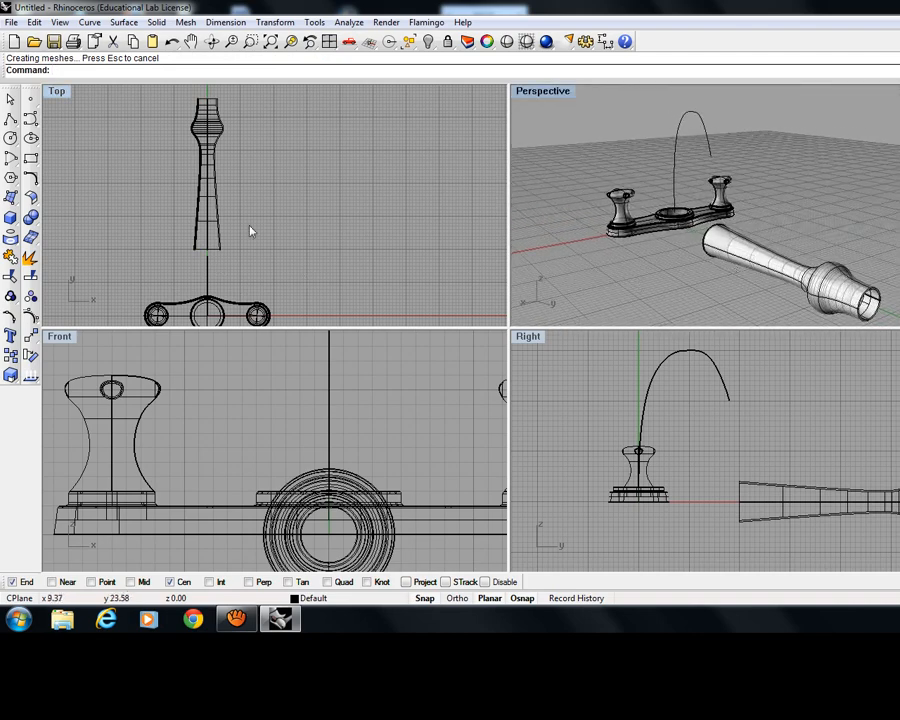
right_drag(289, 157, 306, 169)
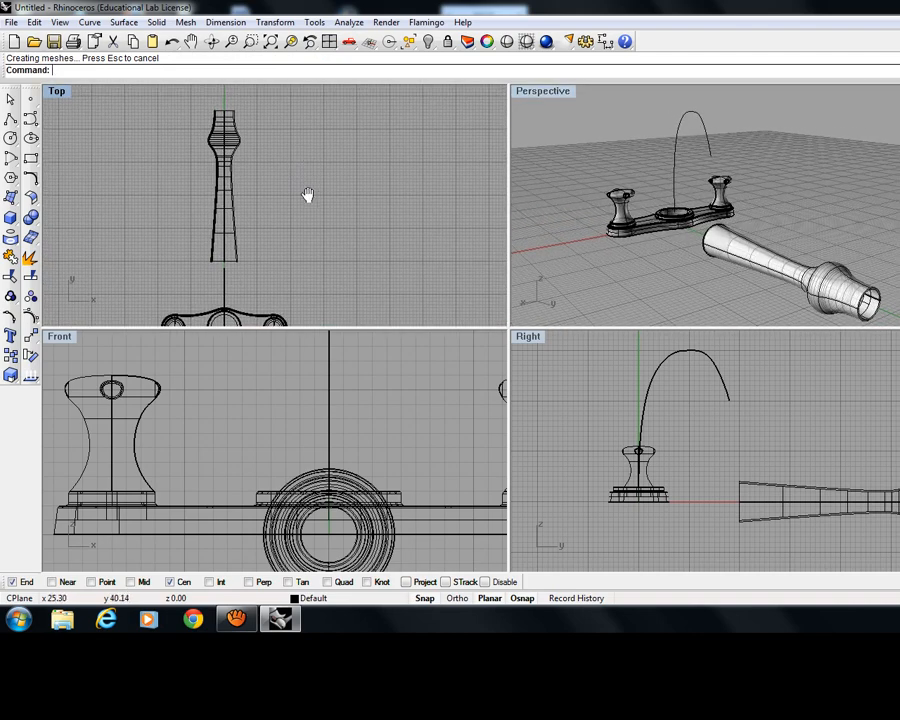
click(241, 148)
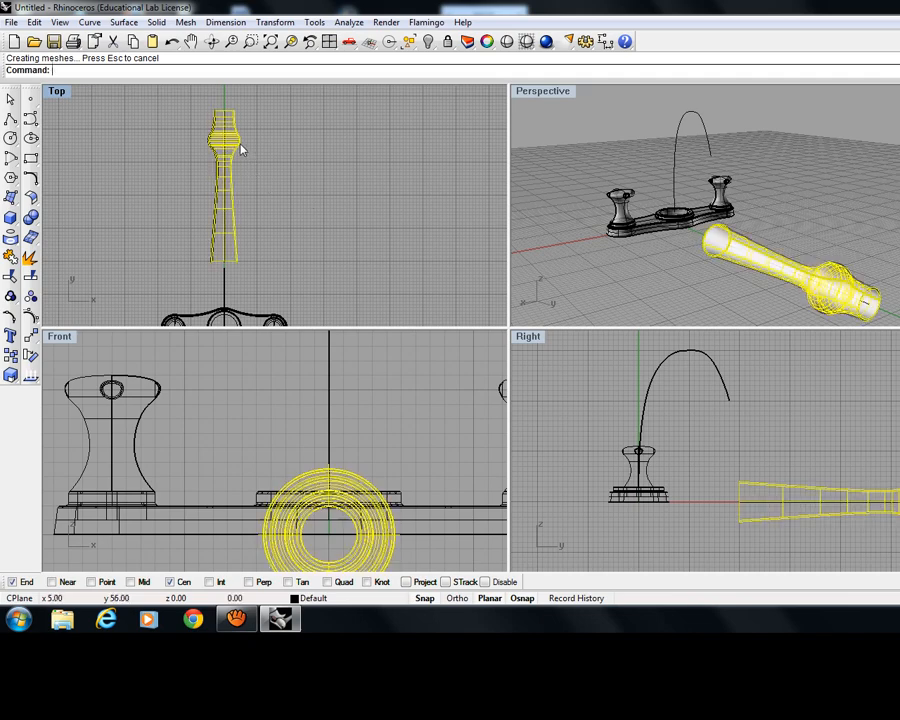
click(323, 193)
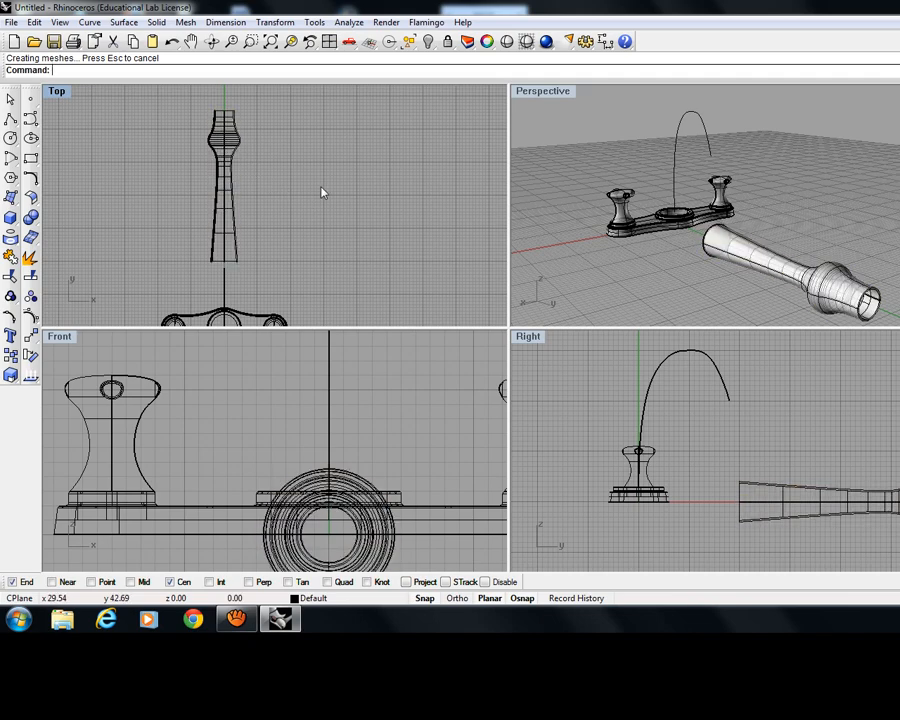
Show the control points of the spout's profile curve, pull the bulge points inward toward the axis and shorten the profile at its tip.
click(220, 187)
click(255, 214)
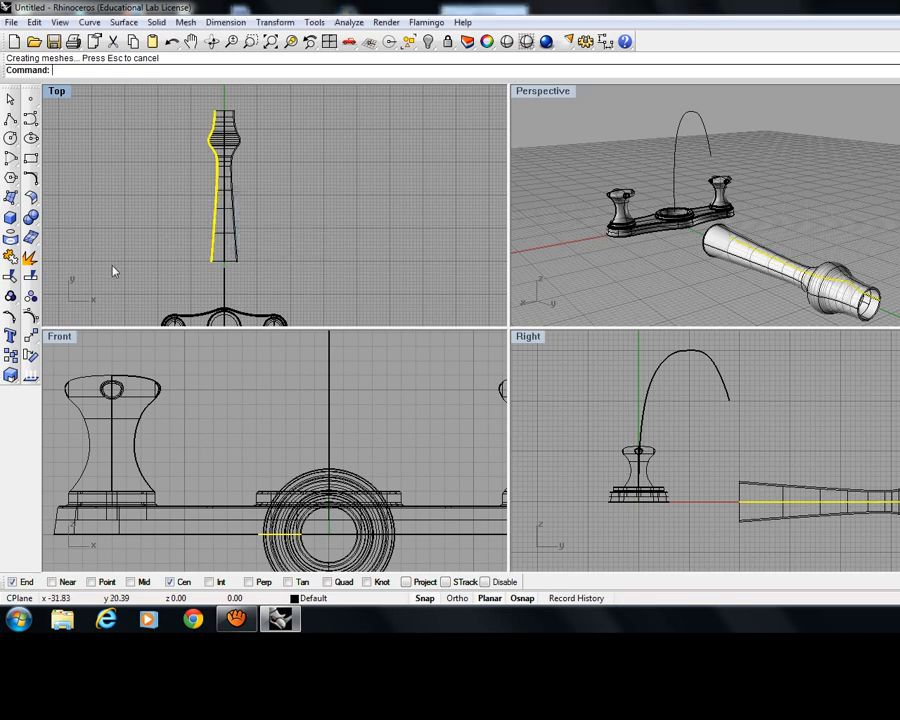
click(10, 335)
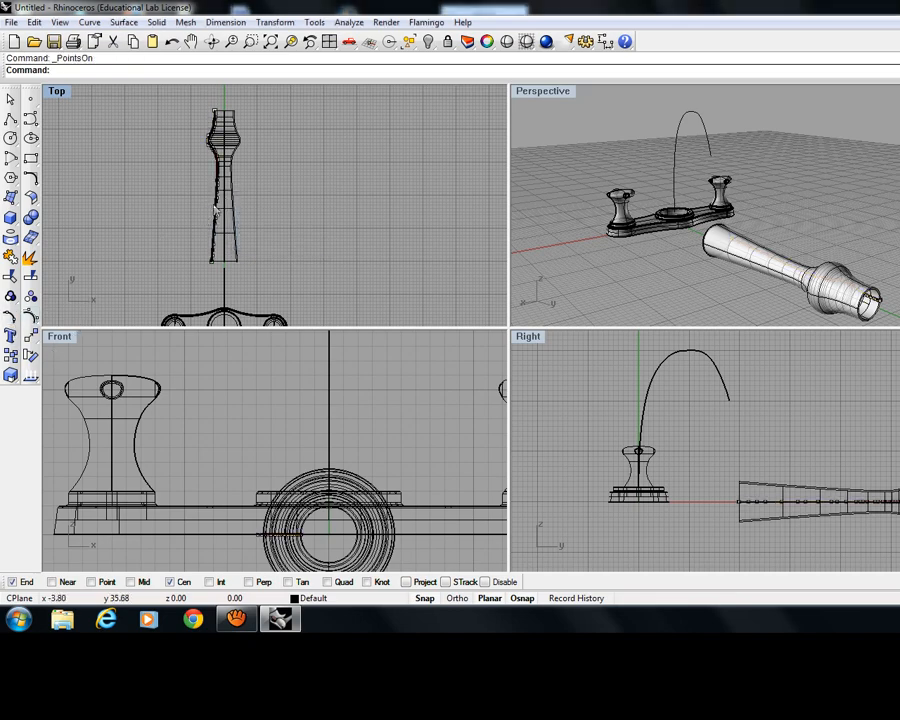
scroll(215, 165, up, 2)
scroll(203, 165, up, 2)
scroll(171, 181, down, 1)
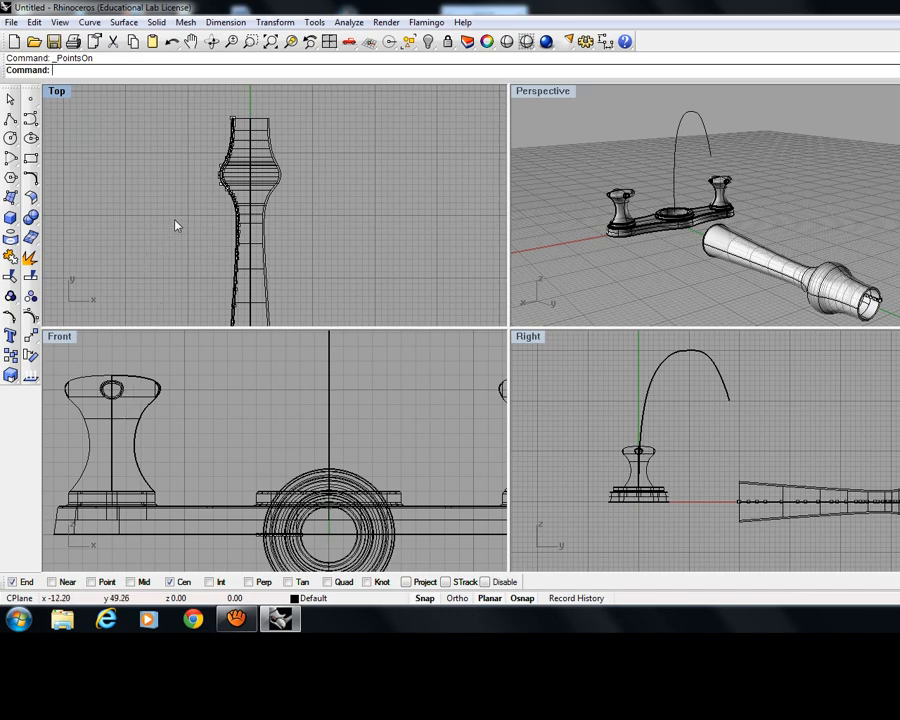
drag(213, 153, 227, 175)
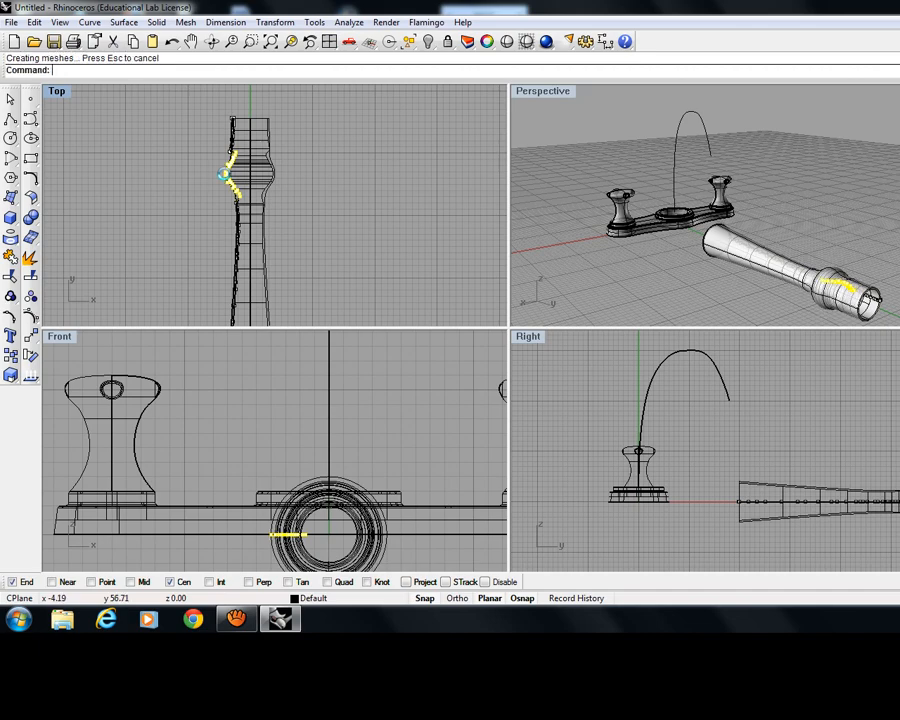
click(311, 134)
mouse_move(227, 111)
mouse_down()
mouse_move(244, 126)
mouse_move(236, 117)
mouse_move(235, 131)
mouse_up()
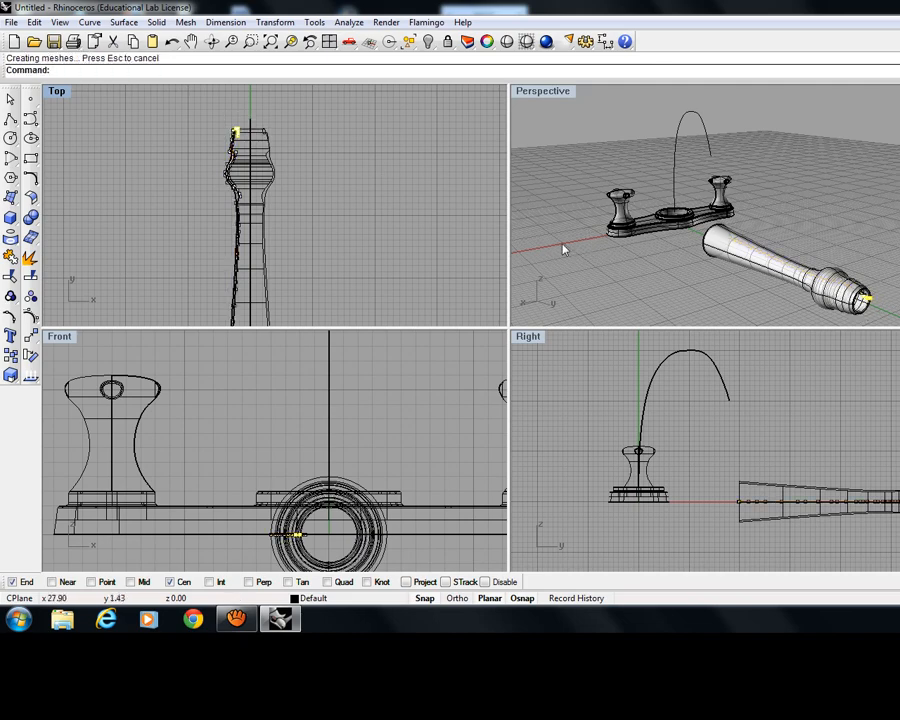
Try to narrow the spout's mid-length by moving profile control points toward the axis, and undo those moves.
right_drag(349, 239, 349, 208)
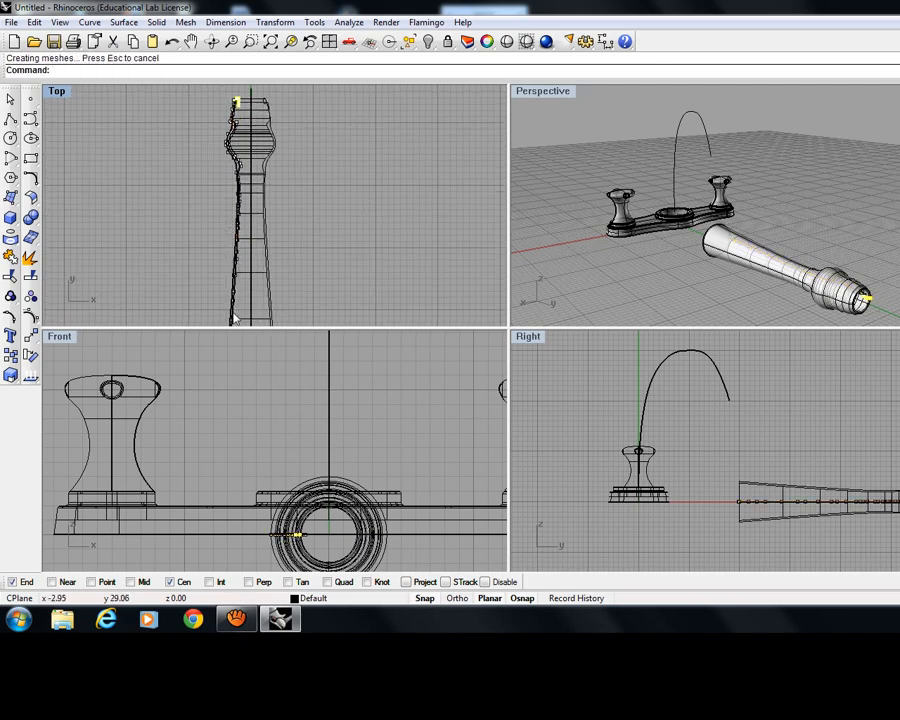
right_drag(328, 253, 344, 183)
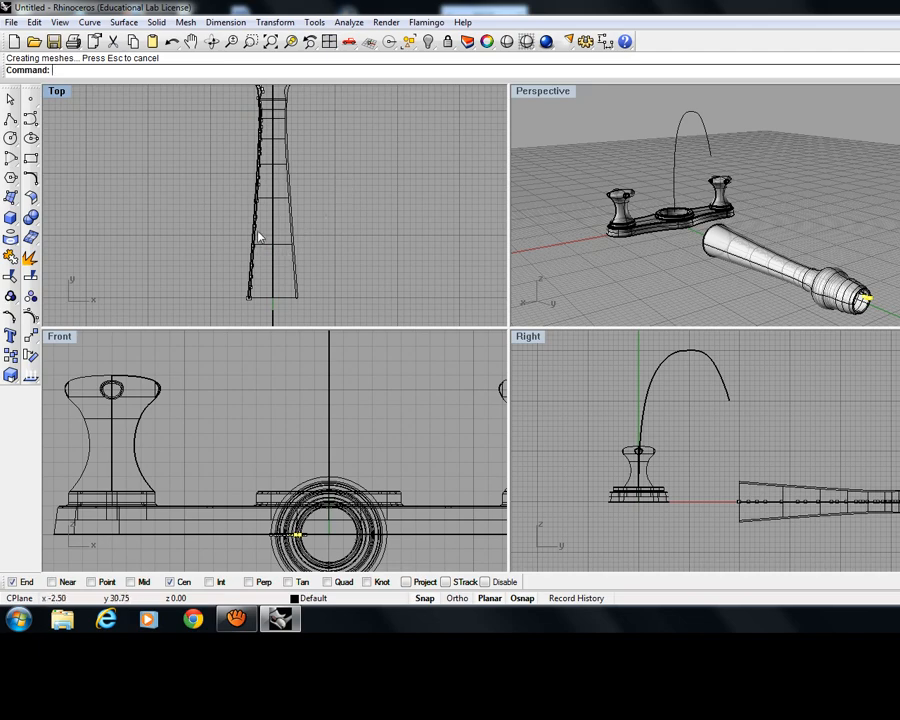
drag(239, 210, 263, 207)
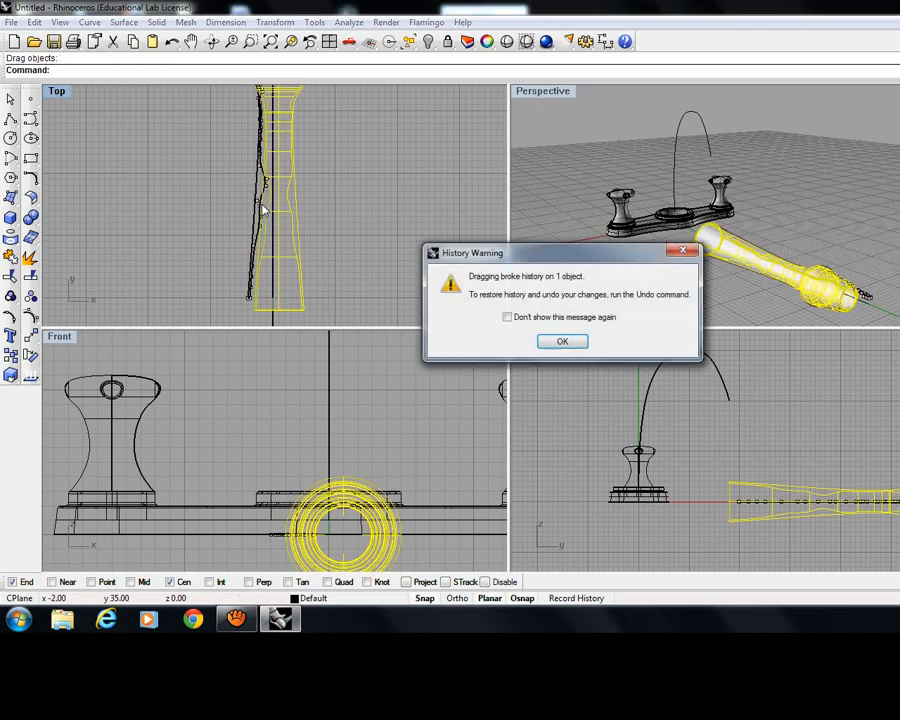
click(562, 340)
key(ctrl+z)
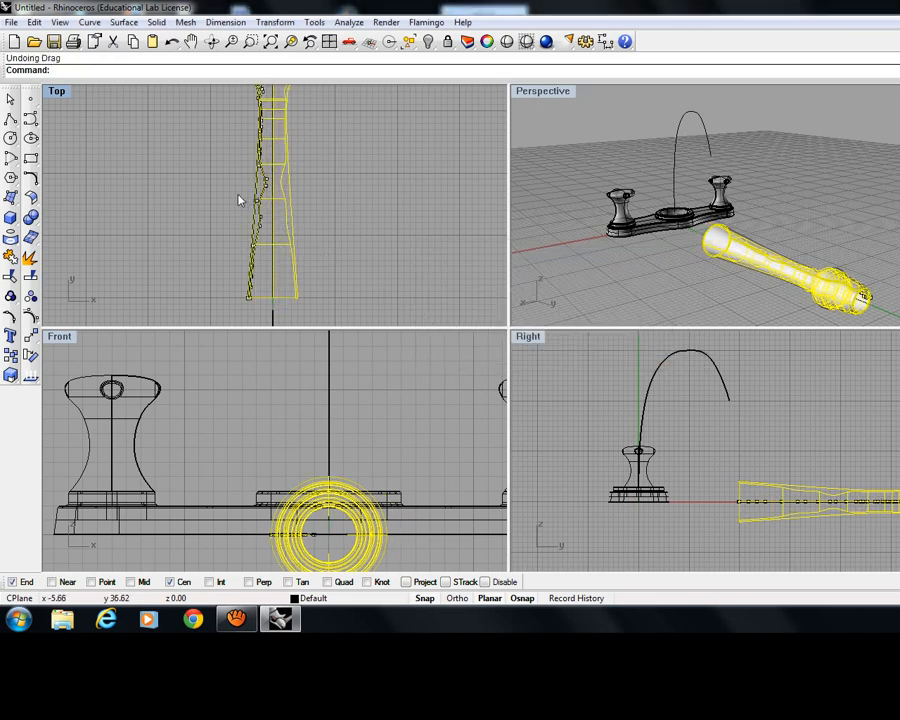
key(Escape)
key(ctrl+z)
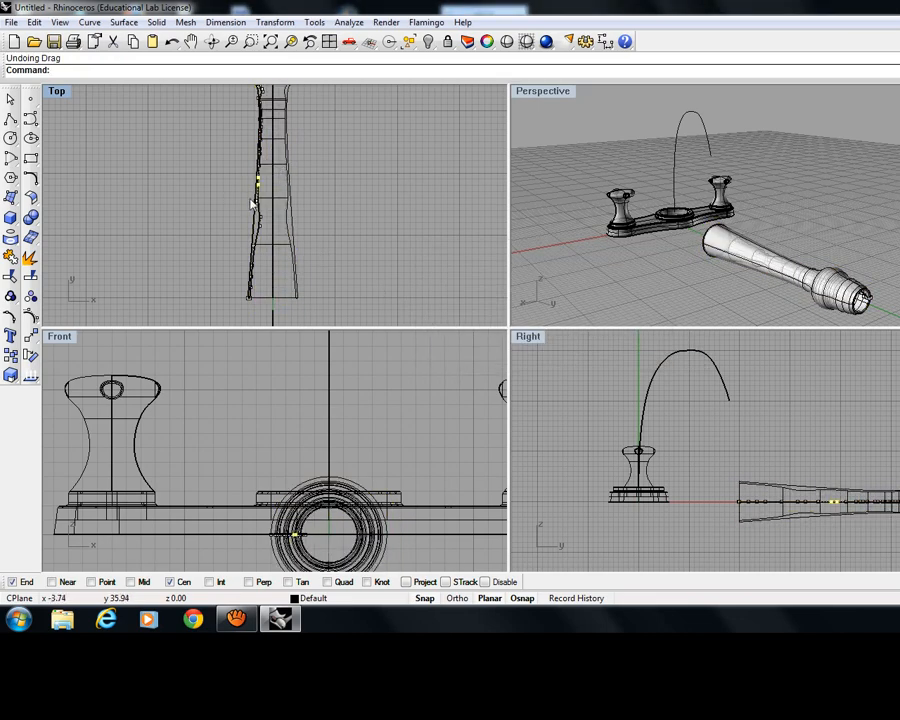
key(ctrl+z)
click(499, 229)
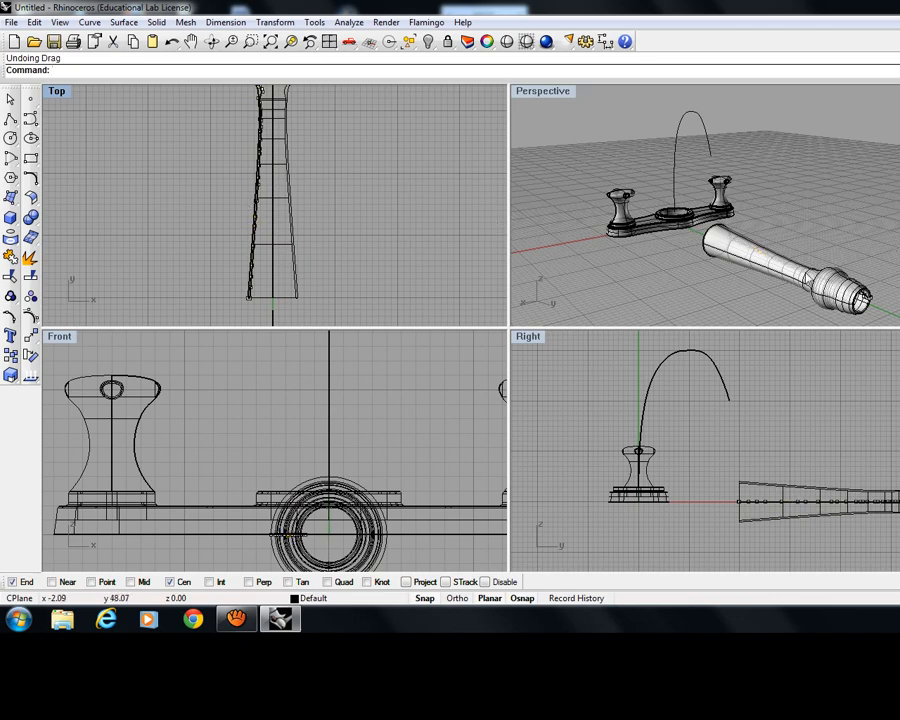
Move the three outlying inner-wall control points near the profile's tip inward and away from the tip to uncross the two walls.
right_drag(770, 230, 570, 145)
right_drag(377, 119, 392, 254)
mouse_move(257, 136)
mouse_down()
mouse_move(277, 170)
mouse_move(276, 160)
mouse_move(297, 172)
mouse_move(268, 156)
mouse_up()
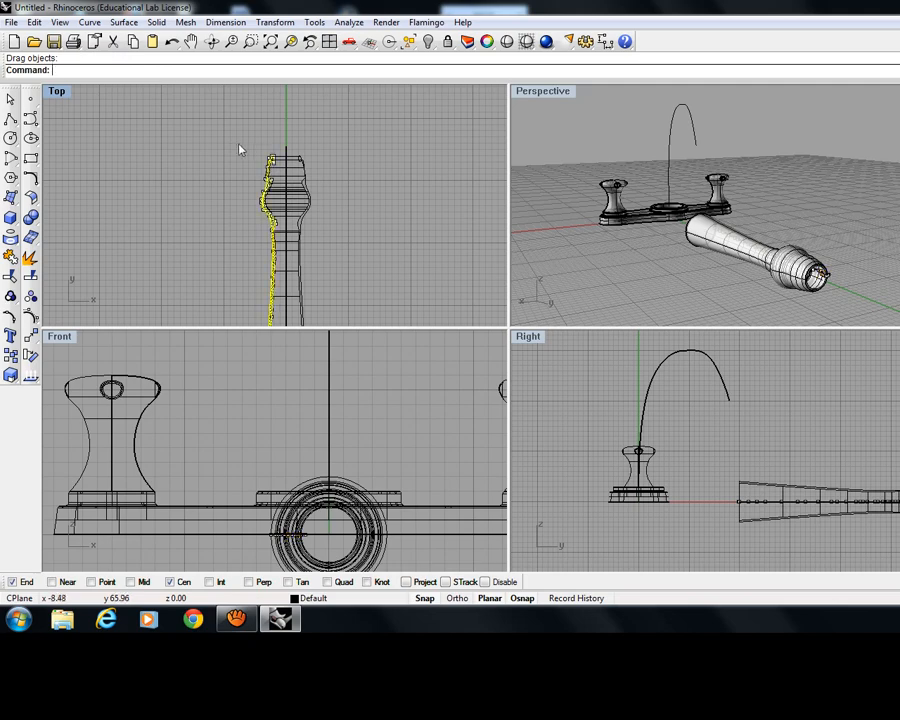
scroll(290, 164, up, 4)
scroll(263, 250, up, 3)
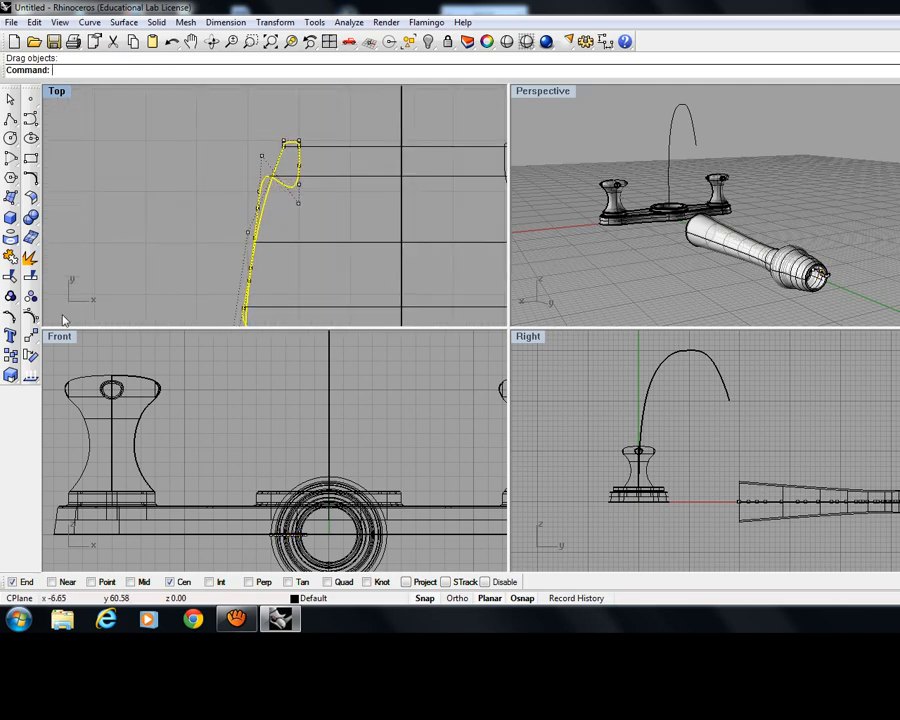
key(Escape)
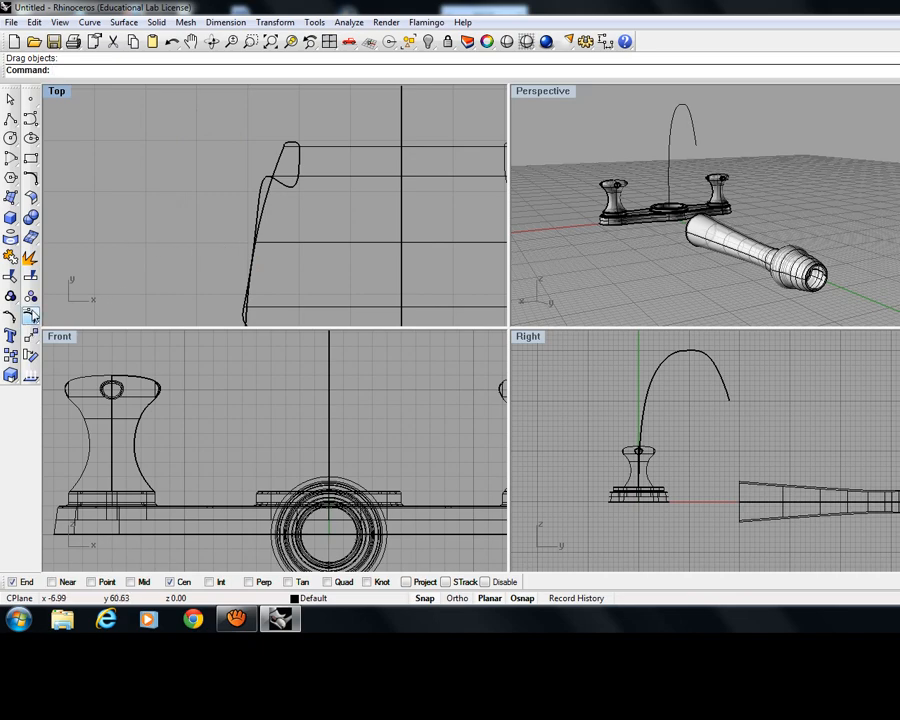
click(250, 290)
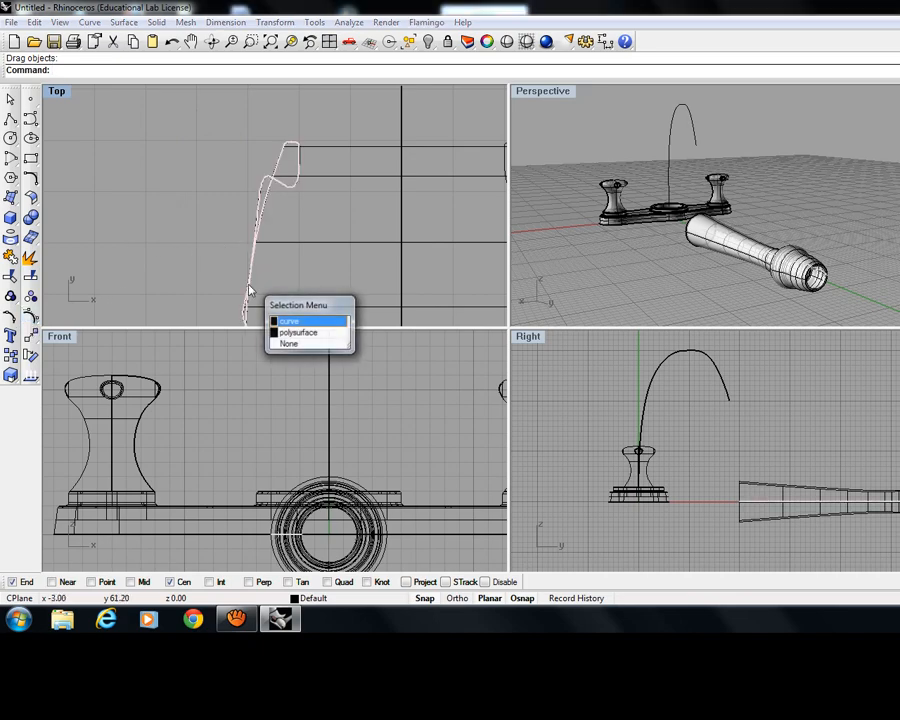
click(286, 322)
key(F10)
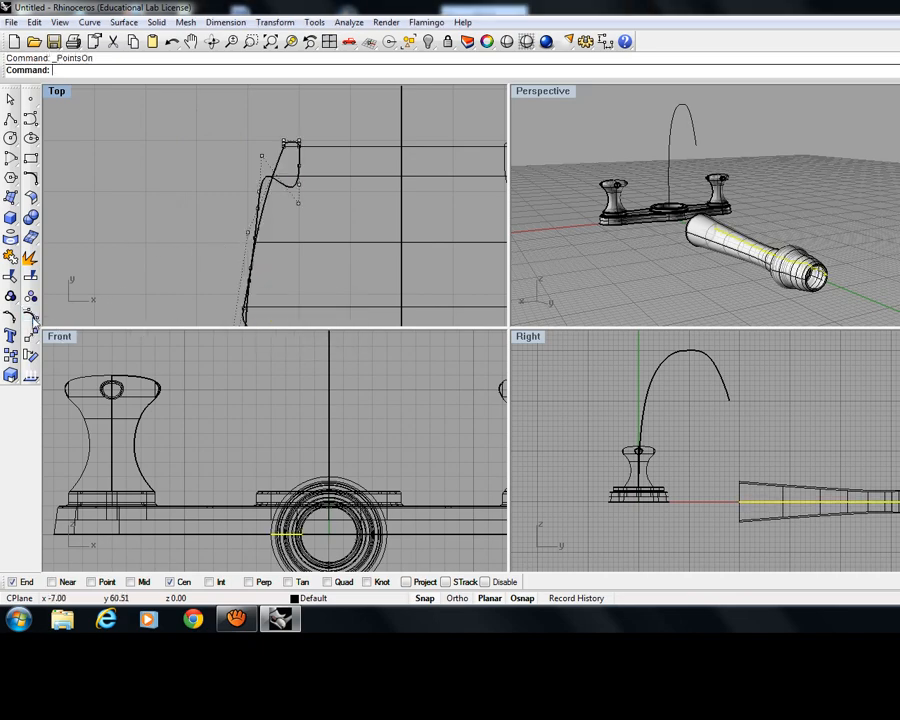
drag(249, 145, 287, 217)
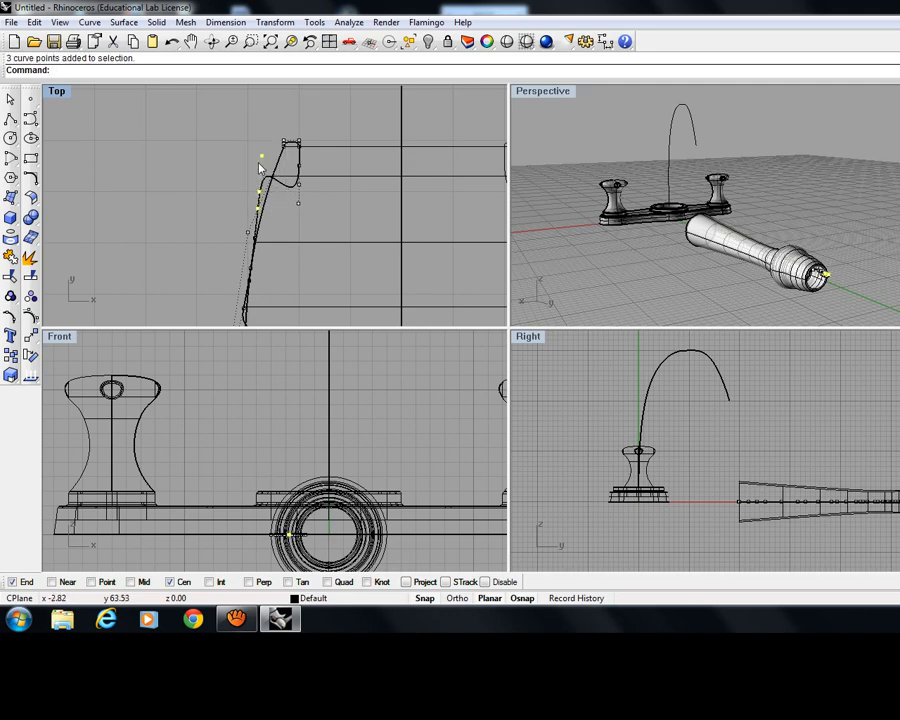
drag(268, 162, 275, 203)
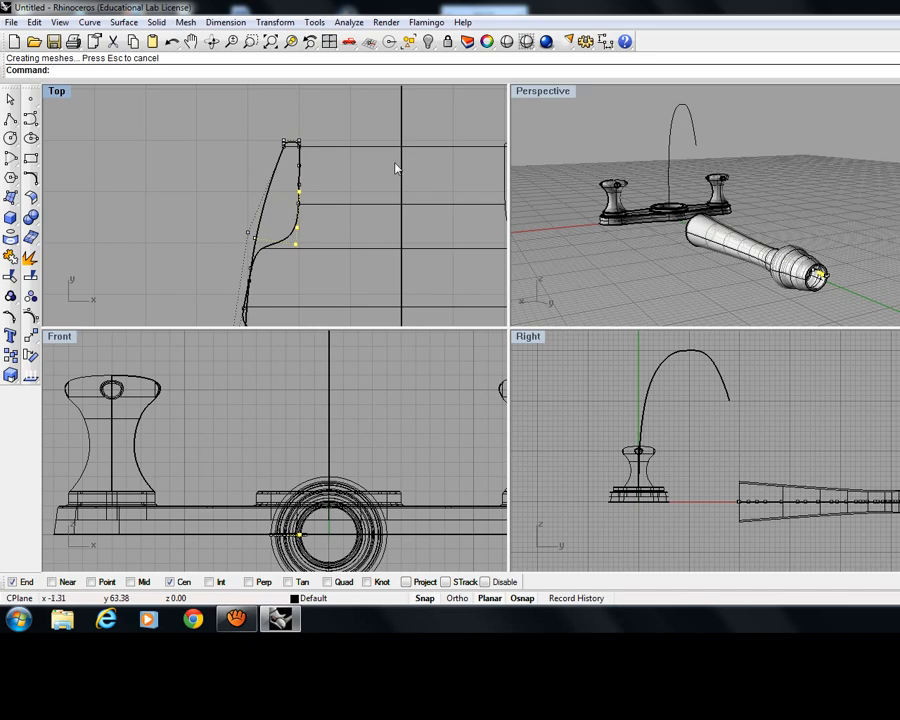
Examine the reshaped spout opening and the whole faucet model from several angles.
right_drag(848, 259, 841, 293)
scroll(698, 250, up, 5)
scroll(821, 275, down, 4)
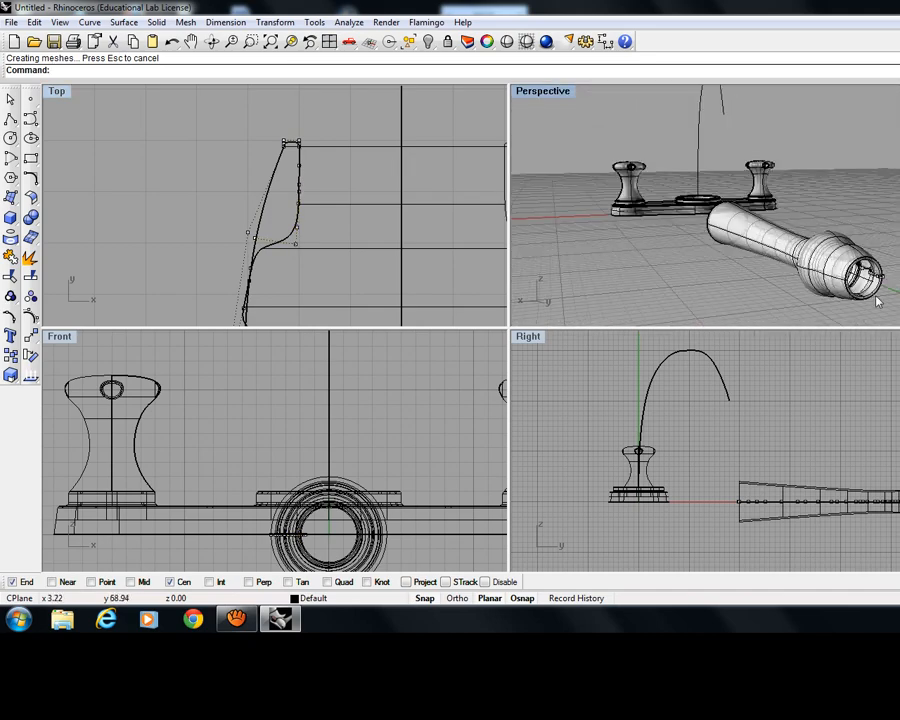
click(861, 252)
click(890, 236)
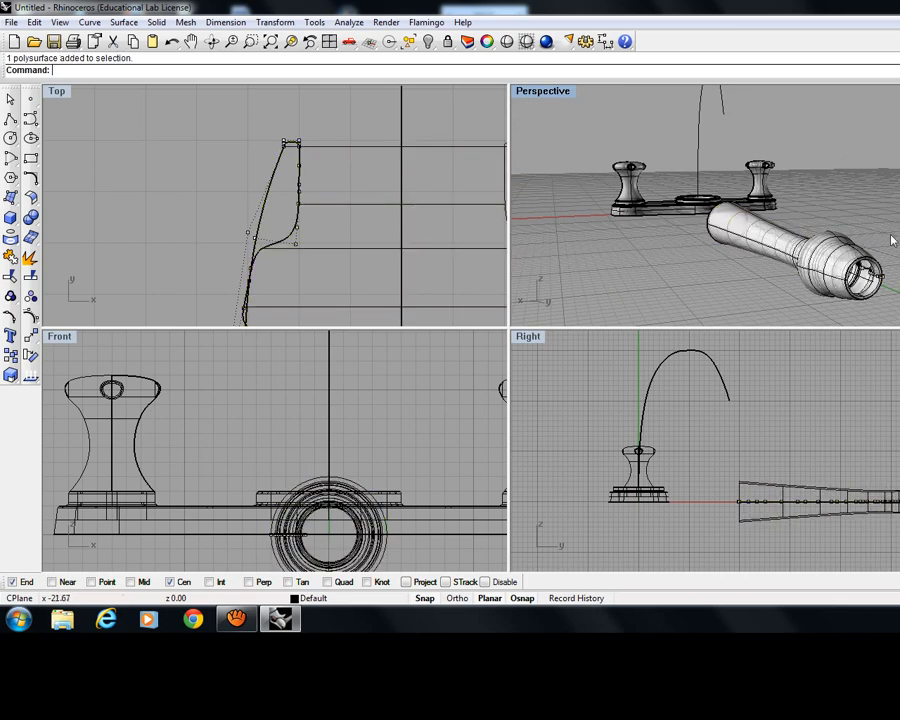
right_drag(889, 236, 870, 238)
scroll(449, 226, down, 8)
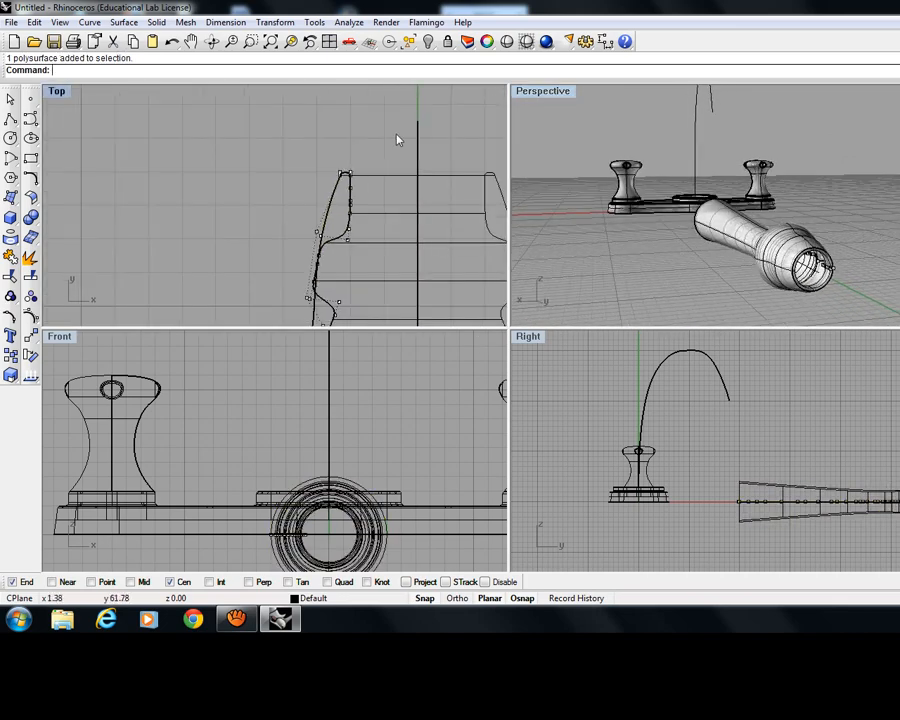
right_drag(446, 222, 394, 206)
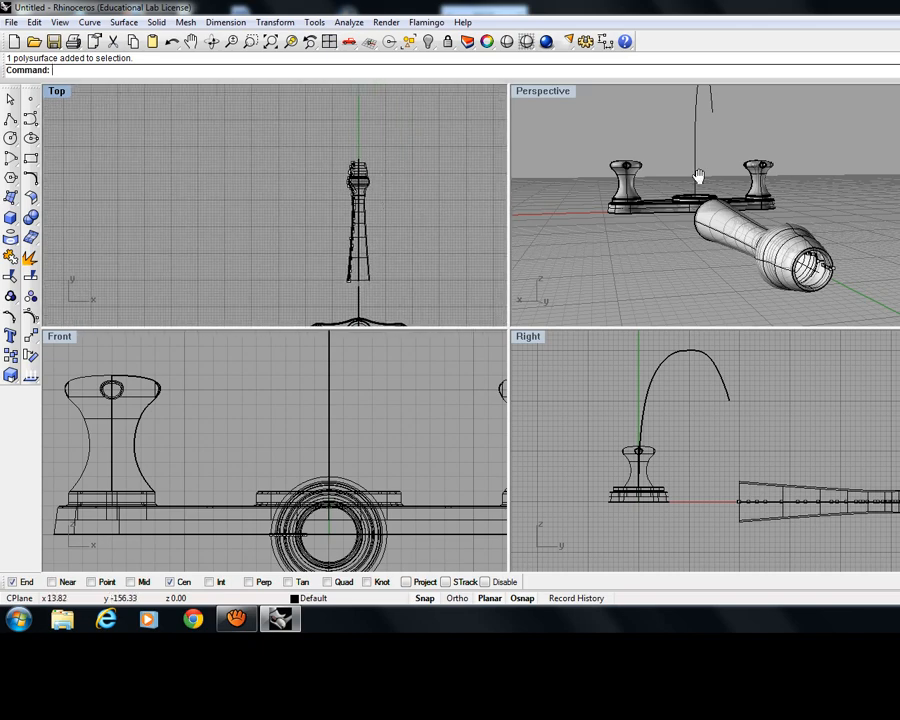
right_drag(674, 248, 718, 271)
scroll(731, 263, down, 6)
scroll(733, 270, up, 4)
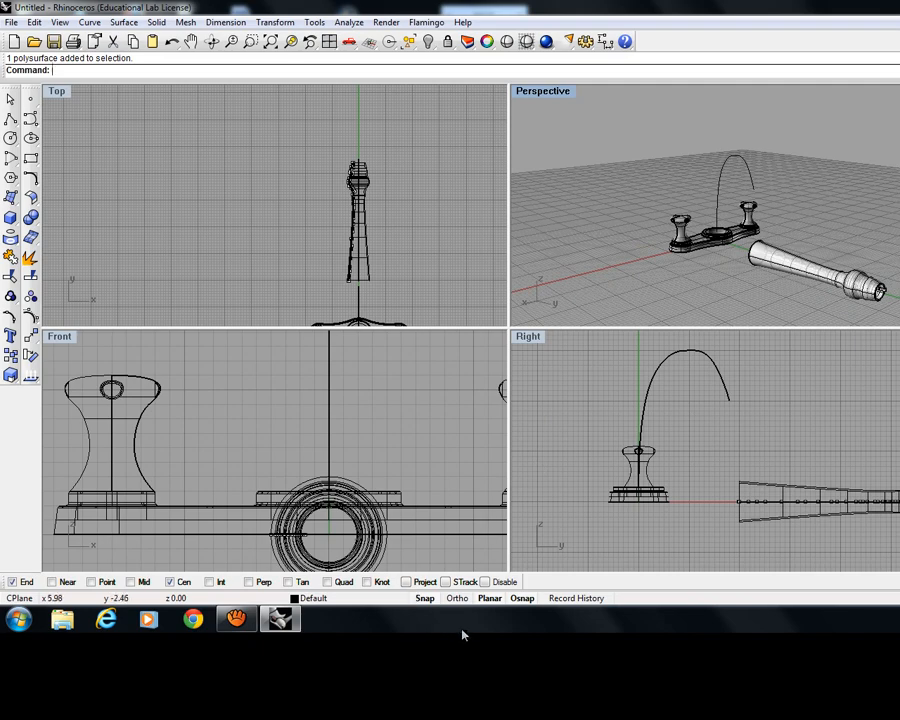
click(236, 619)
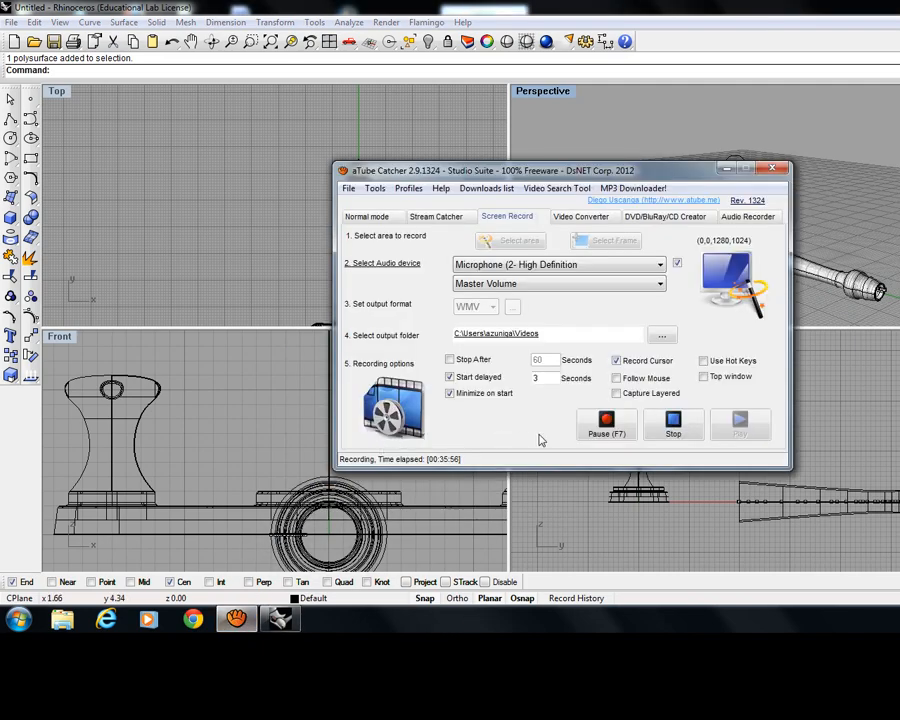
click(597, 431)
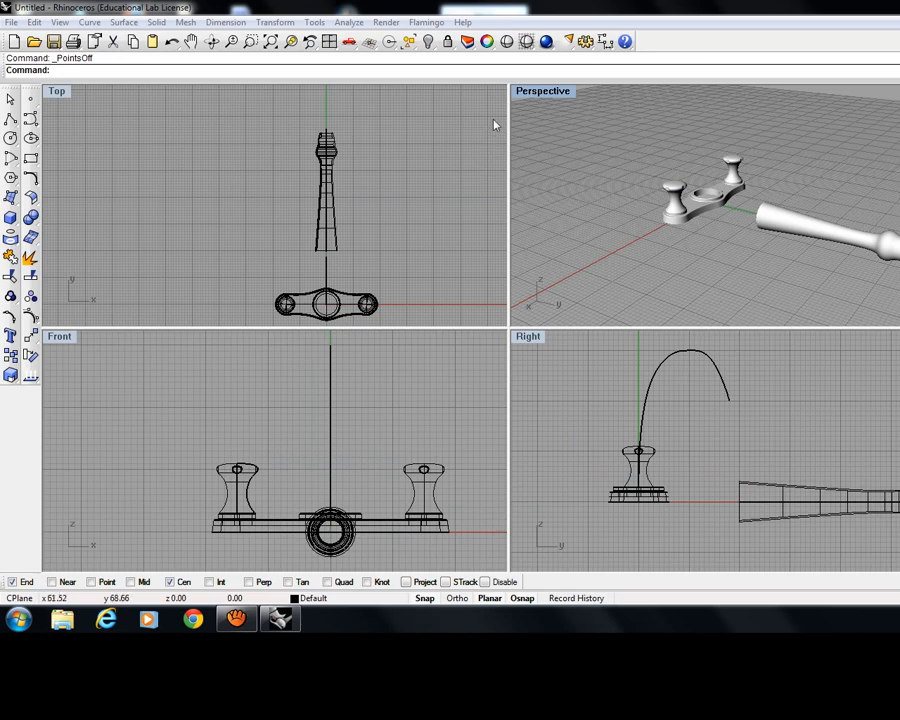
Switch the Perspective viewport to a see-through display mode and view the base, knobs and spout's open wide end.
click(528, 94)
click(522, 173)
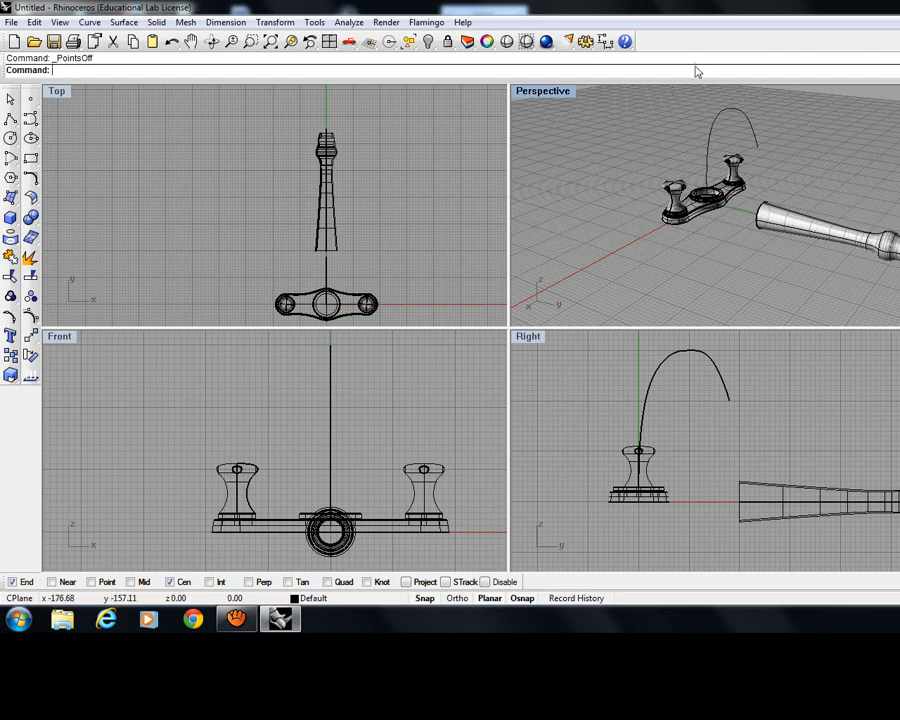
right_drag(707, 231, 870, 250)
scroll(716, 175, up, 4)
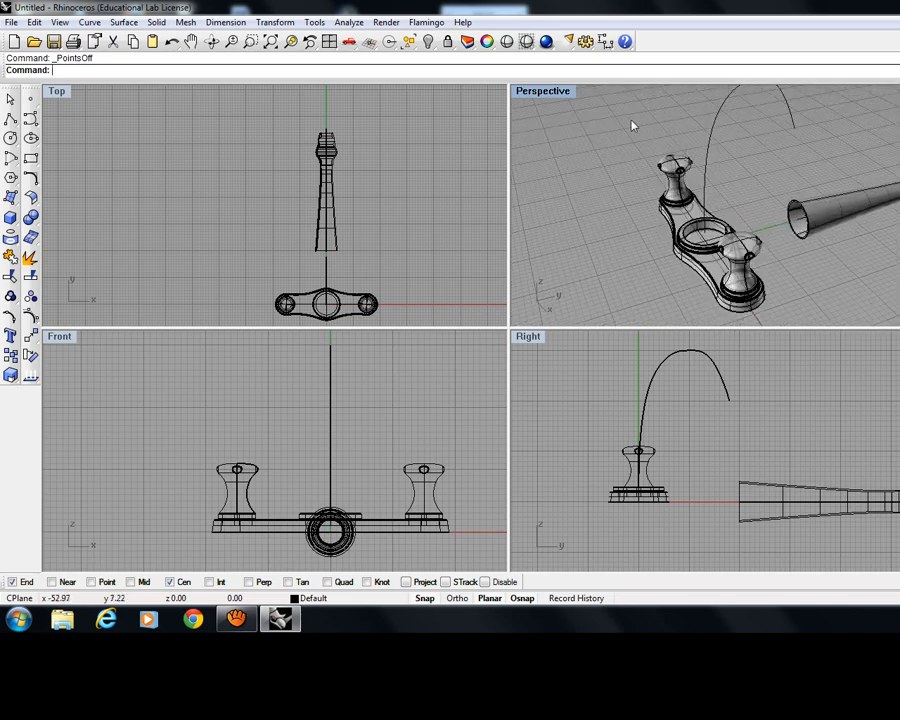
Flow a copy of the revolved spout along the arch curve, using its straight axis line near the wide end as base and the arch's lower end as target.
click(267, 23)
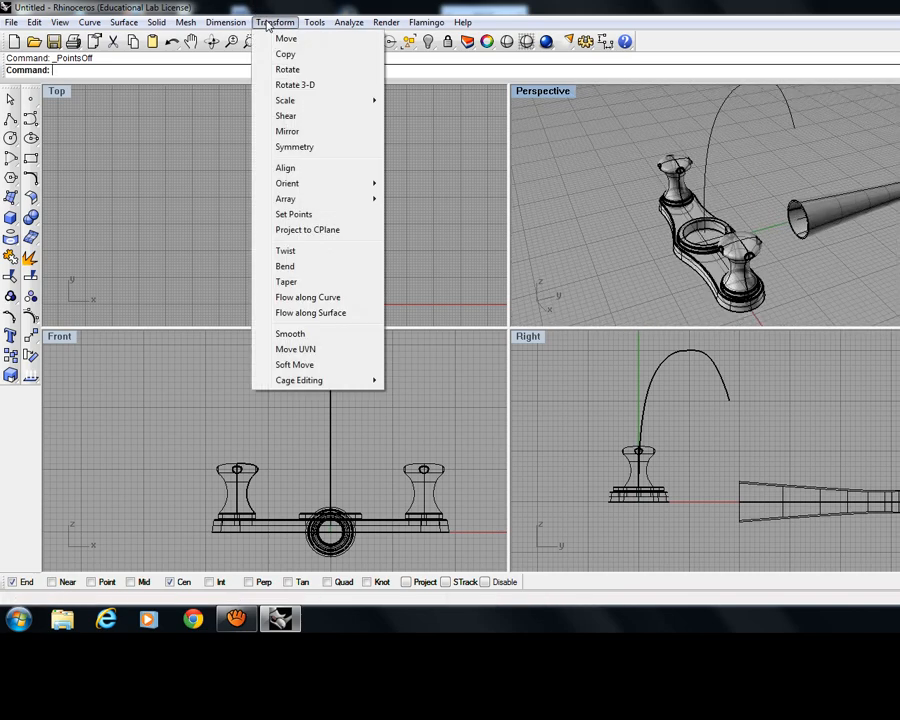
click(308, 297)
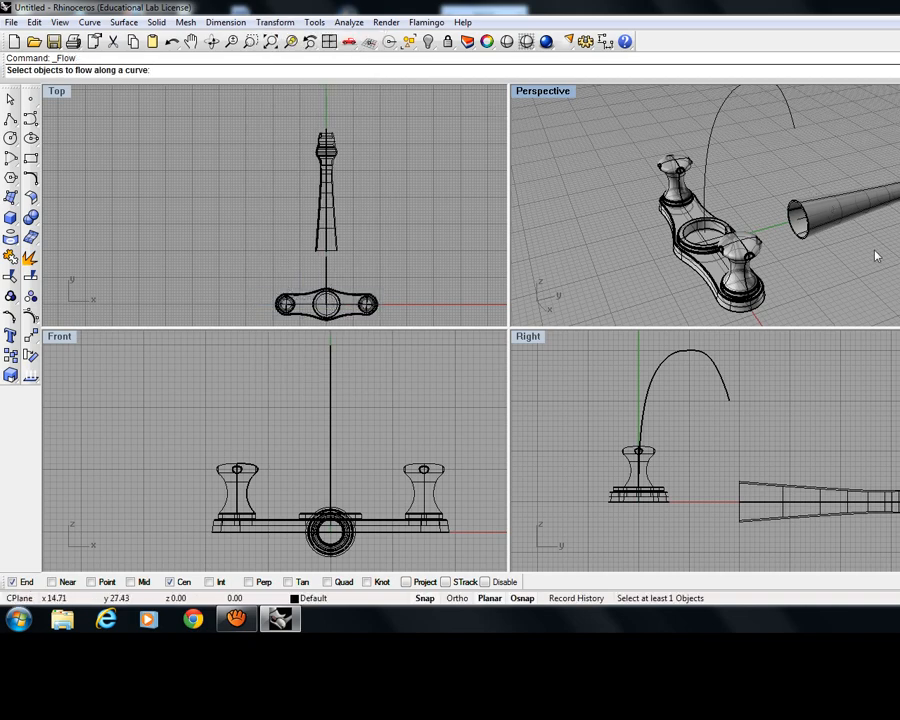
right_drag(882, 255, 890, 251)
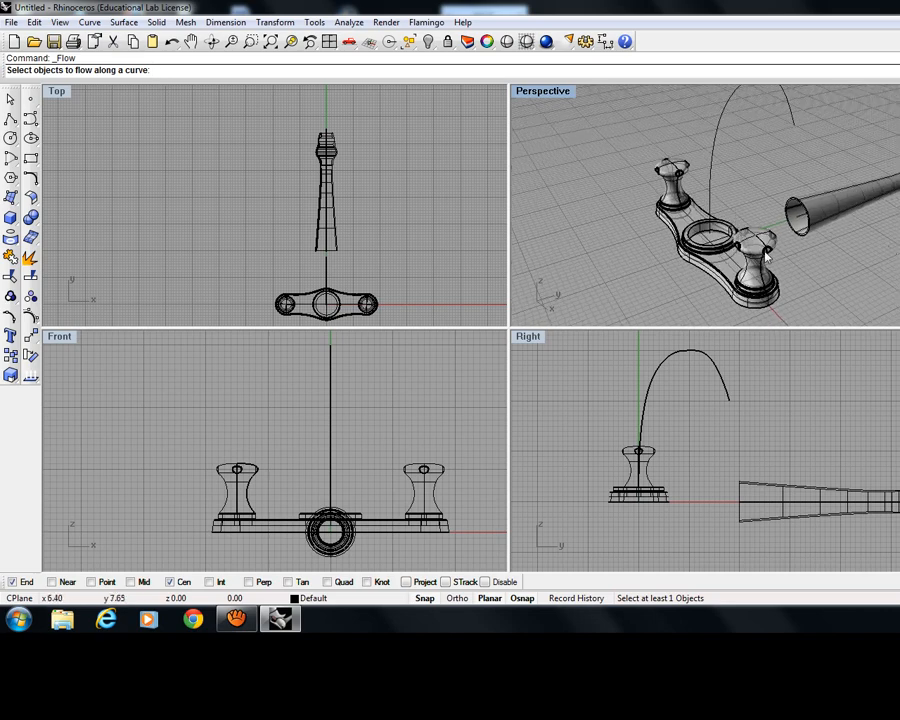
scroll(755, 270, up, 3)
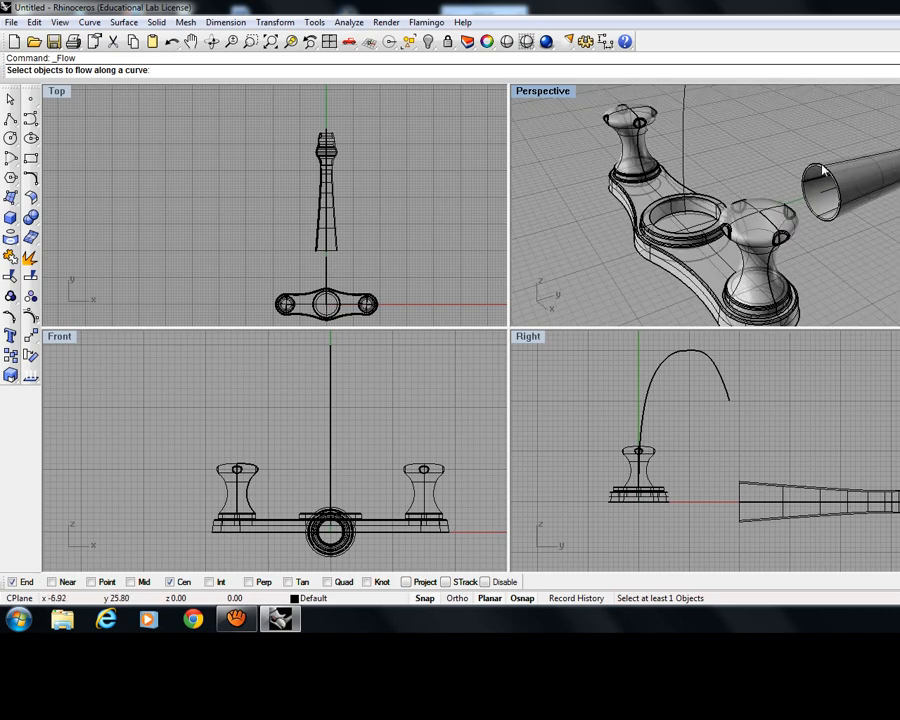
click(822, 172)
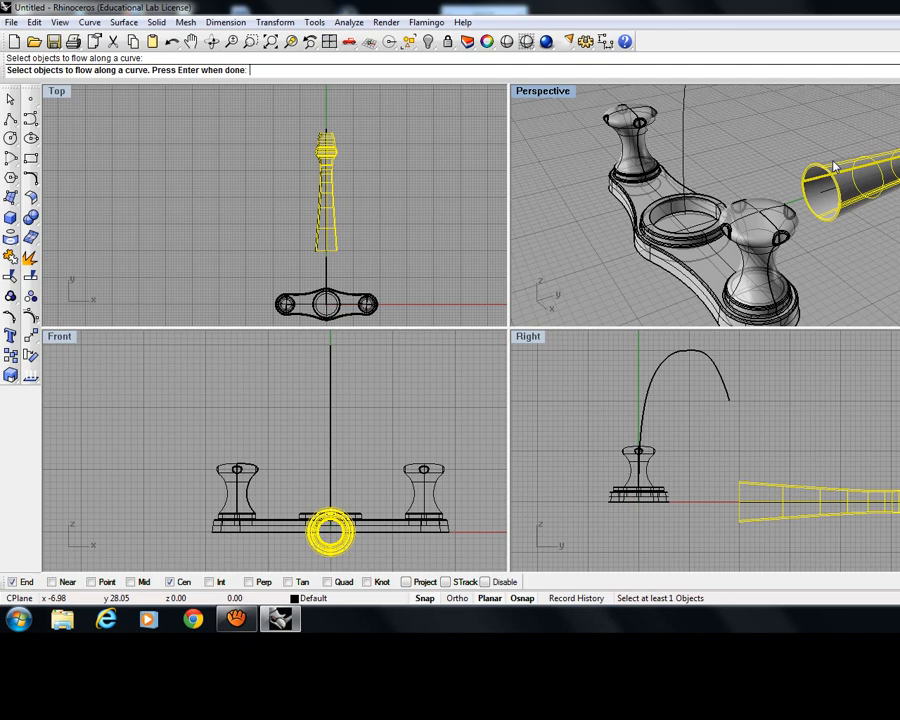
key(Return)
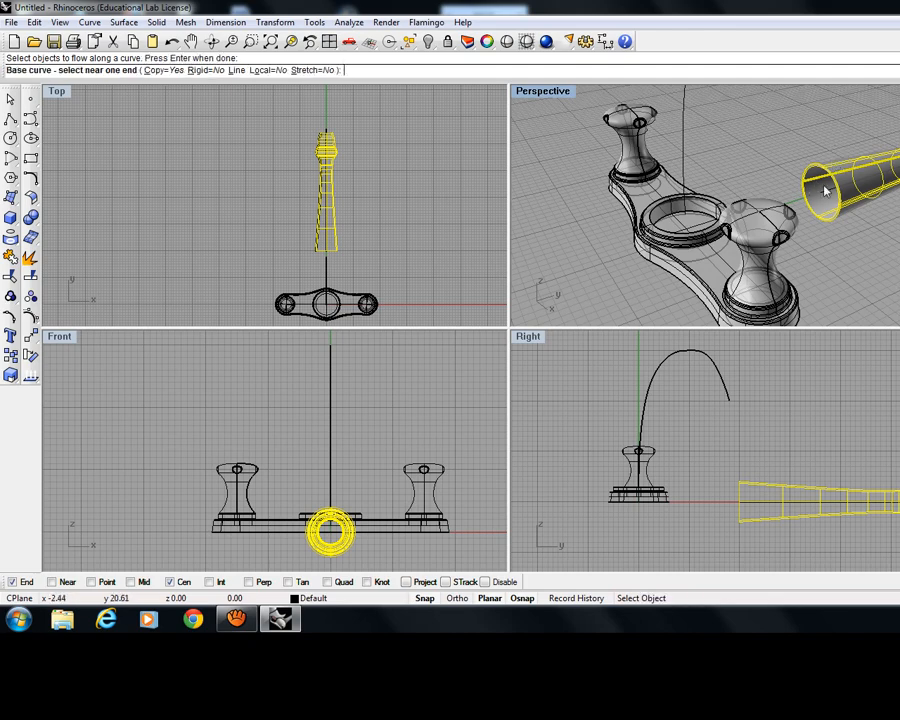
scroll(832, 200, up, 3)
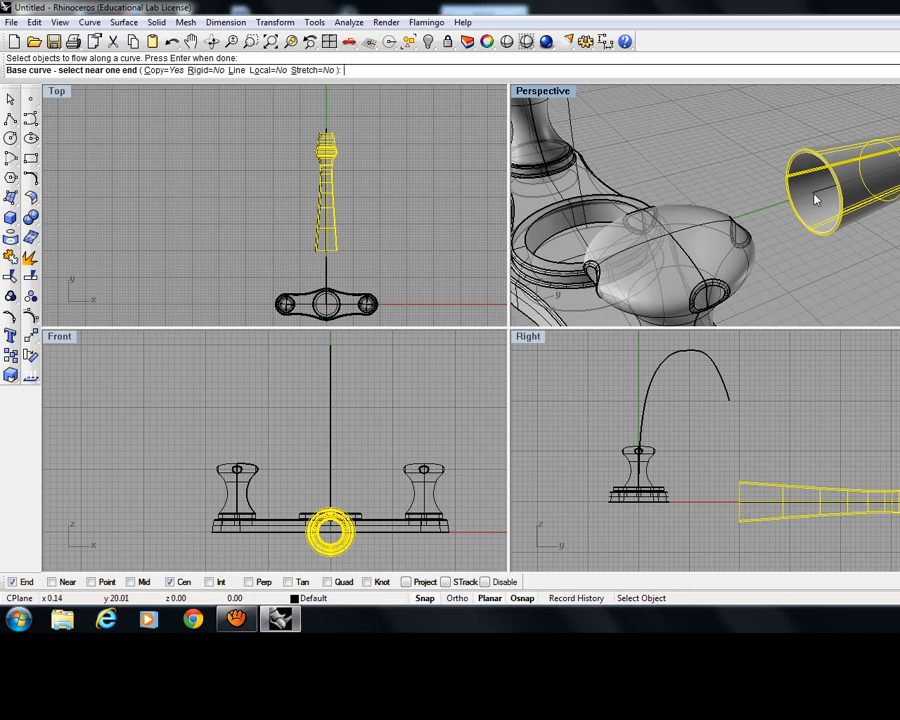
scroll(815, 199, up, 3)
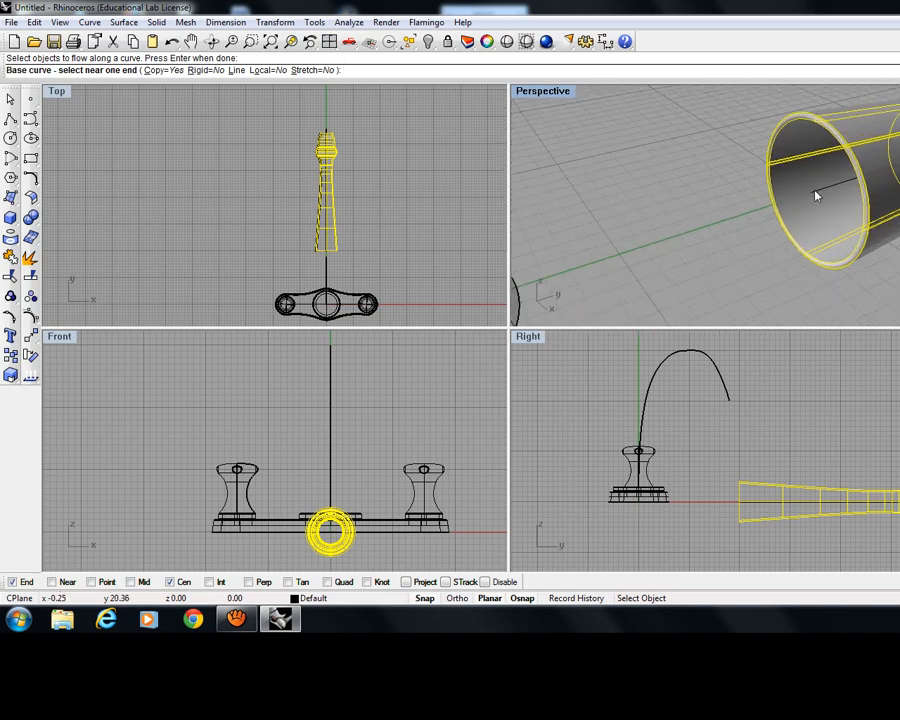
scroll(815, 200, down, 5)
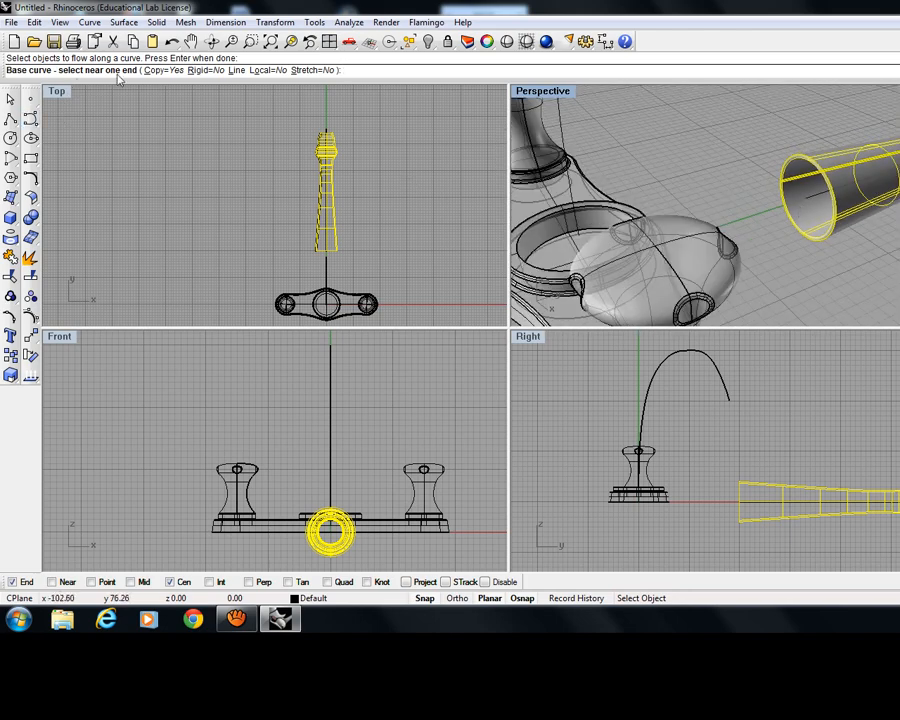
scroll(815, 240, up, 3)
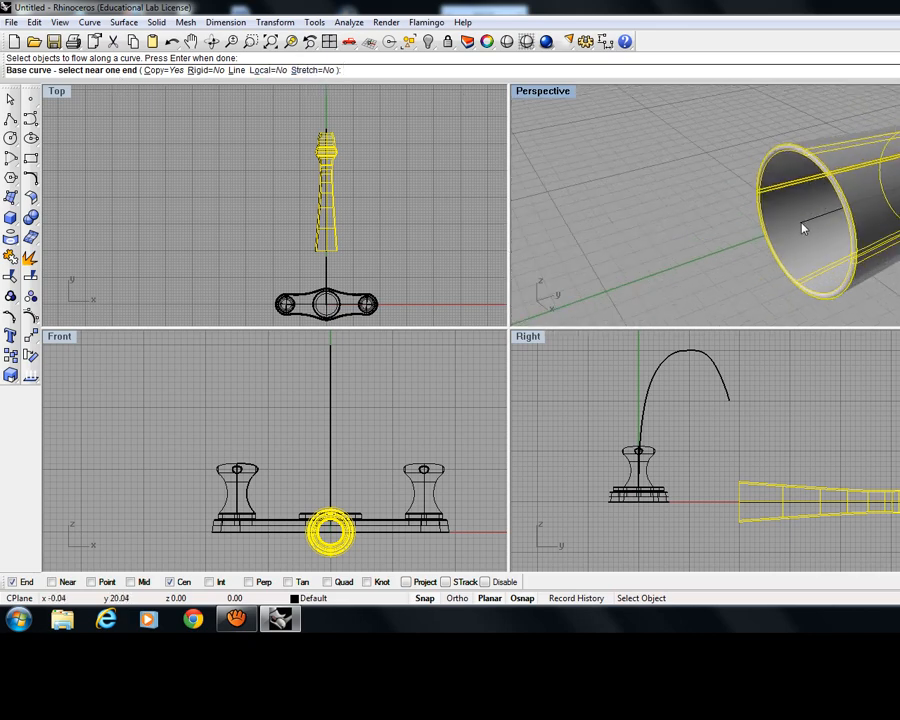
click(803, 228)
scroll(700, 270, down, 5)
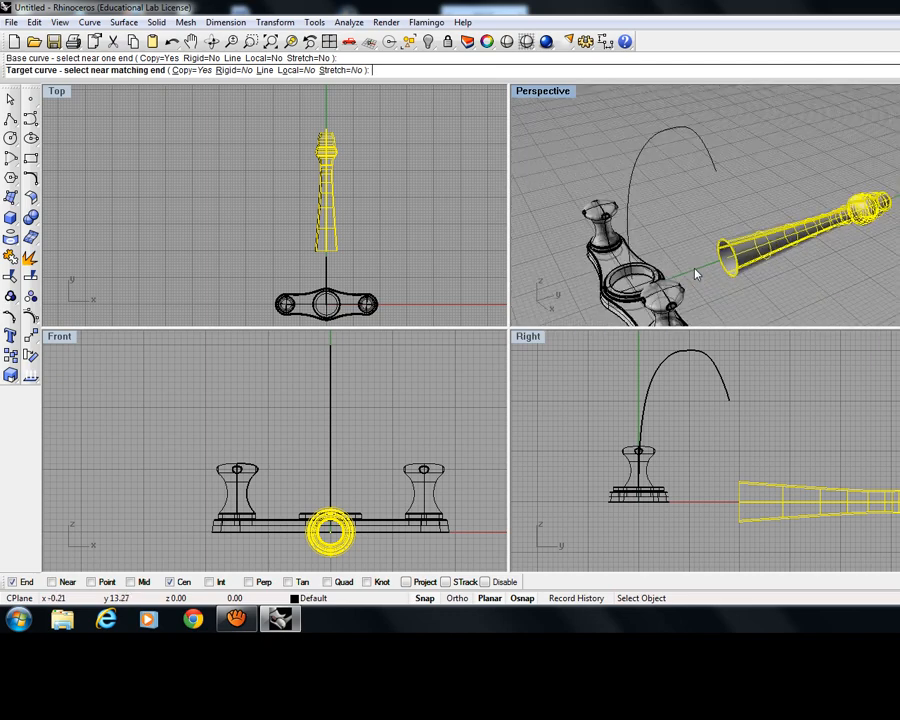
scroll(578, 302, up, 4)
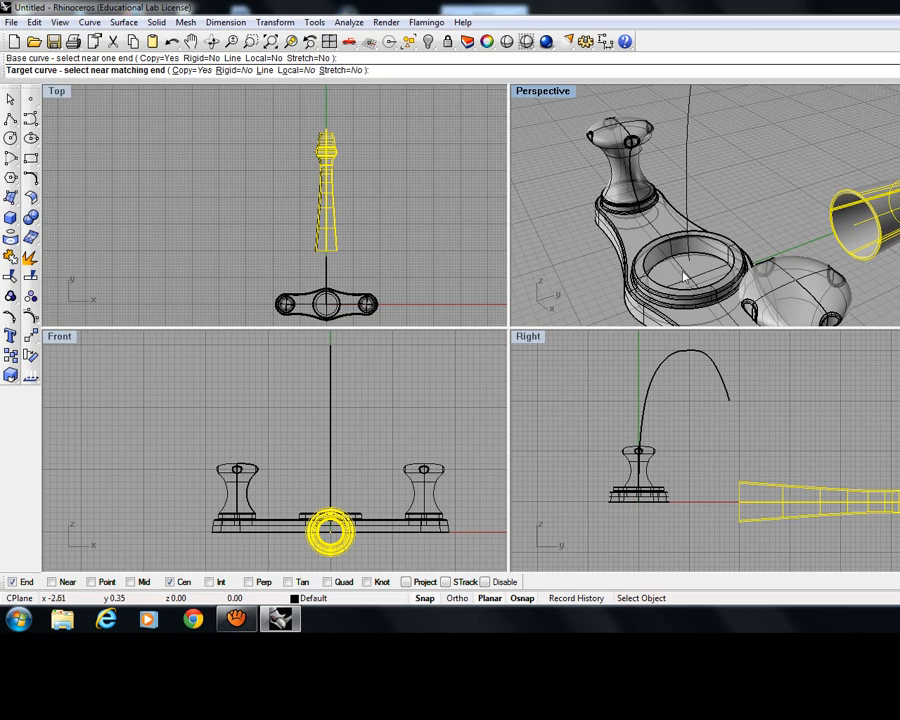
scroll(690, 285, up, 3)
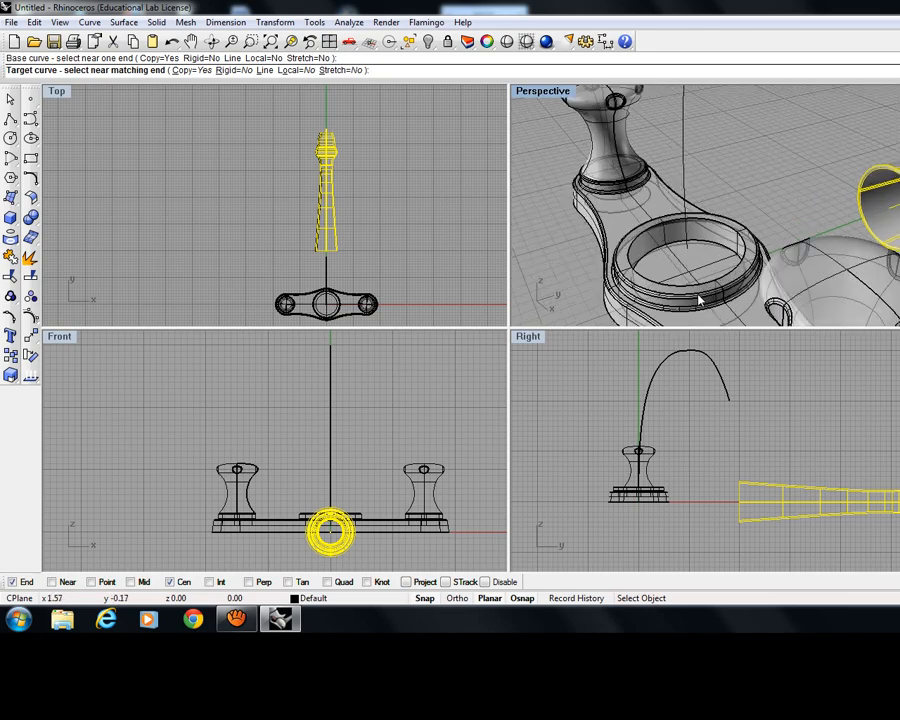
click(684, 236)
click(684, 237)
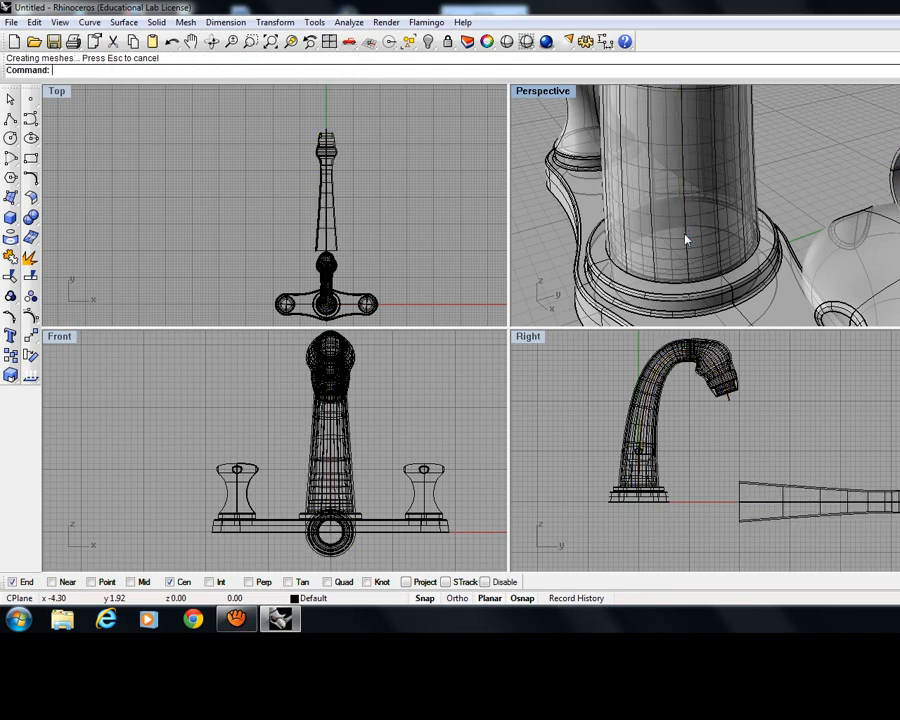
Delete the original straight spout lying beside the faucet.
scroll(686, 240, down, 6)
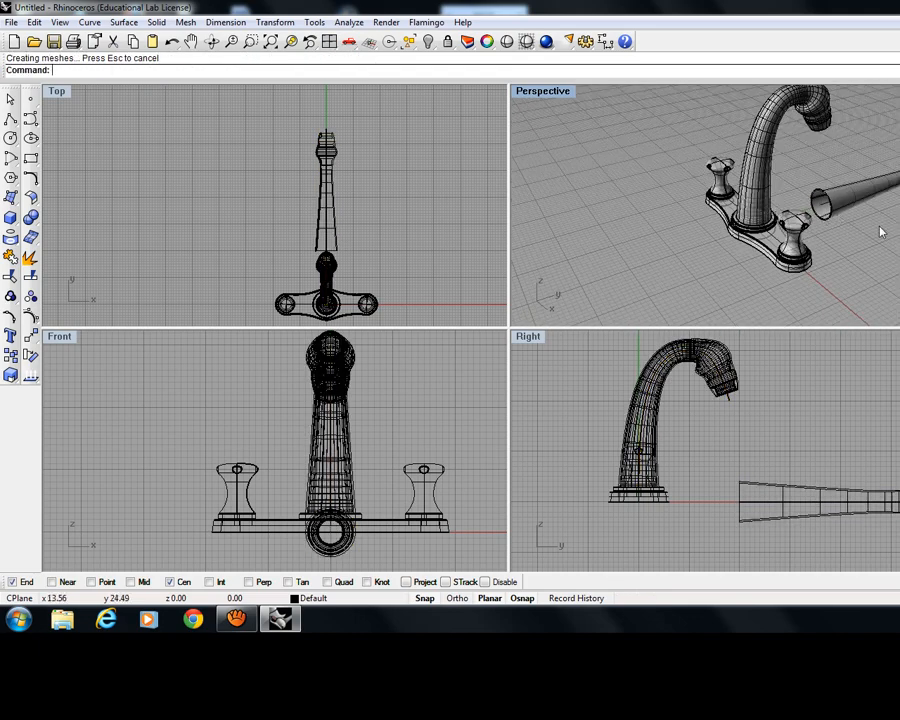
right_drag(686, 240, 848, 312)
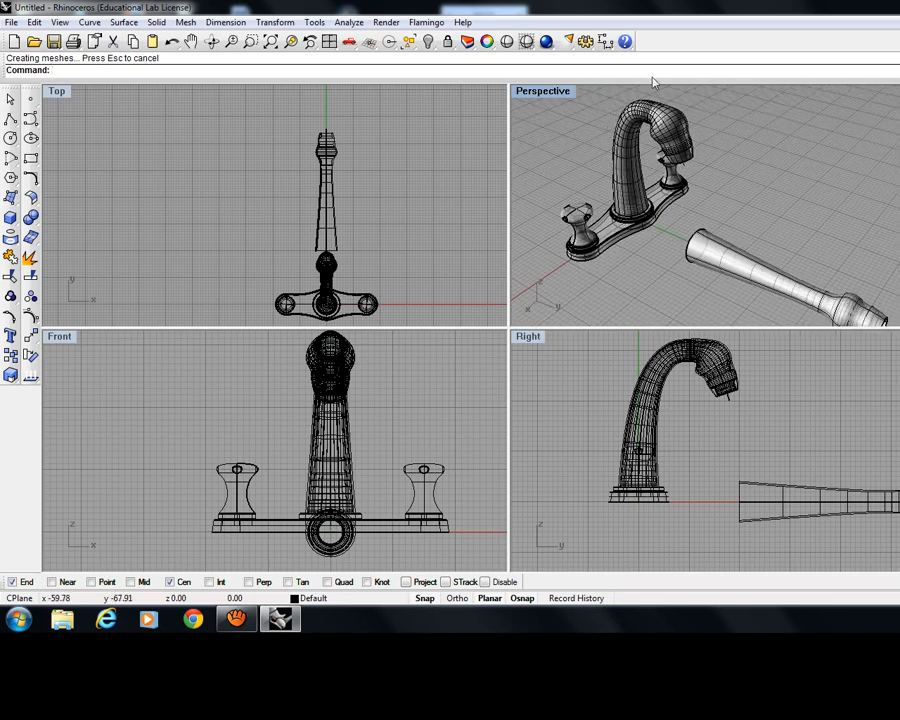
right_drag(703, 195, 808, 180)
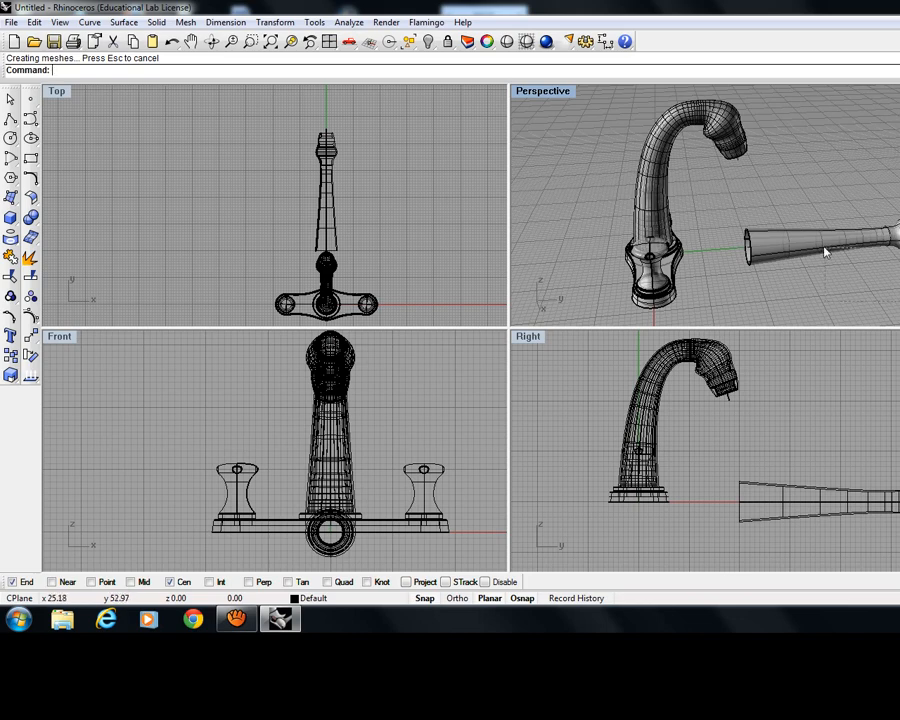
click(790, 245)
key(Delete)
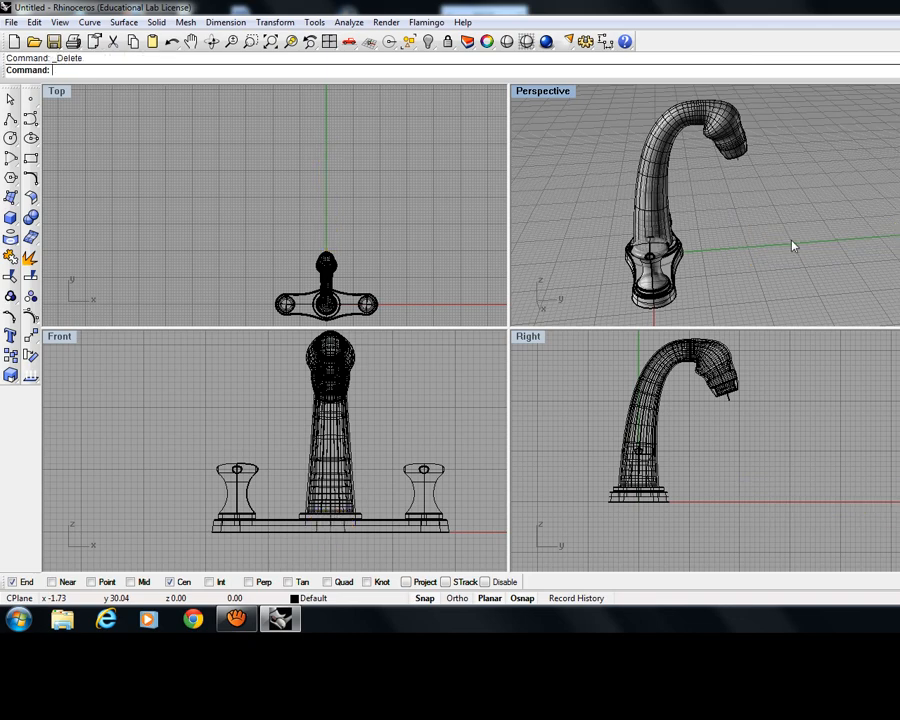
Maximize the Perspective viewport, set it to Rendered display, and examine the curved spout and base from several angles.
right_drag(794, 245, 676, 241)
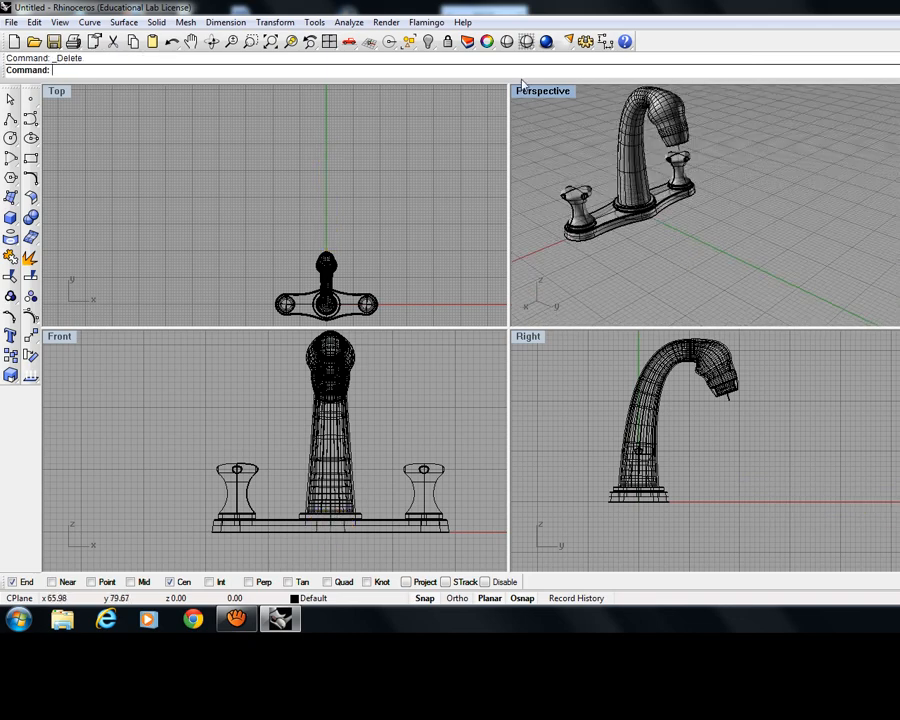
double_click(527, 92)
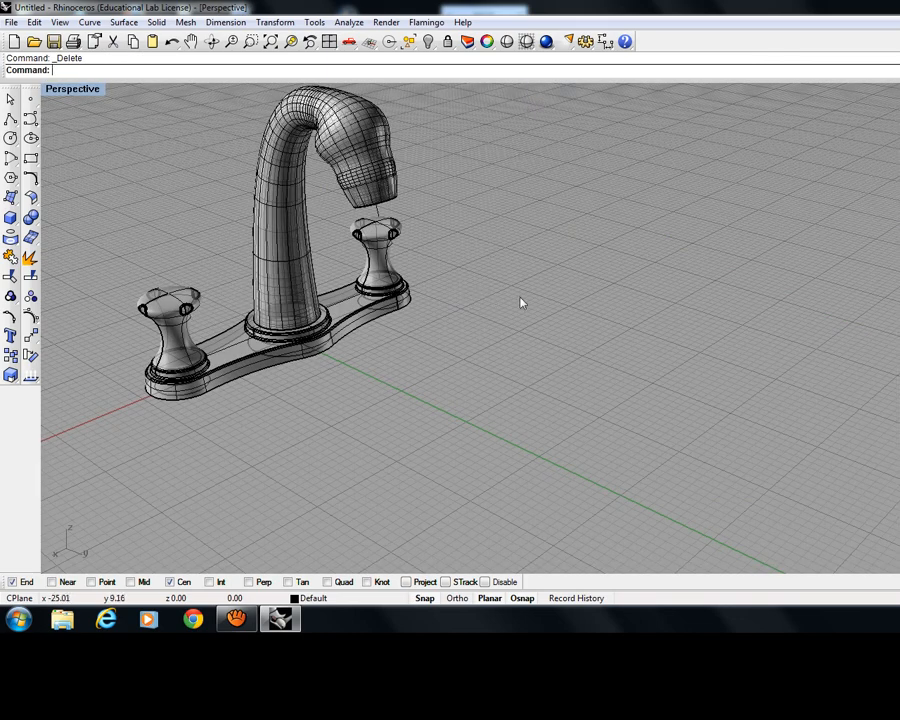
right_drag(520, 302, 667, 378)
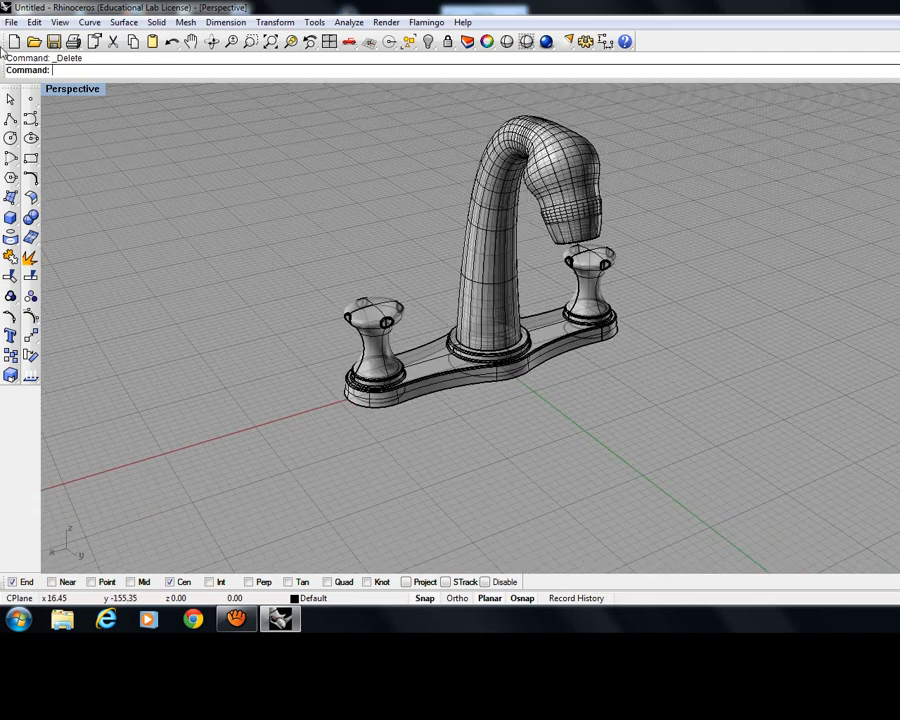
click(64, 91)
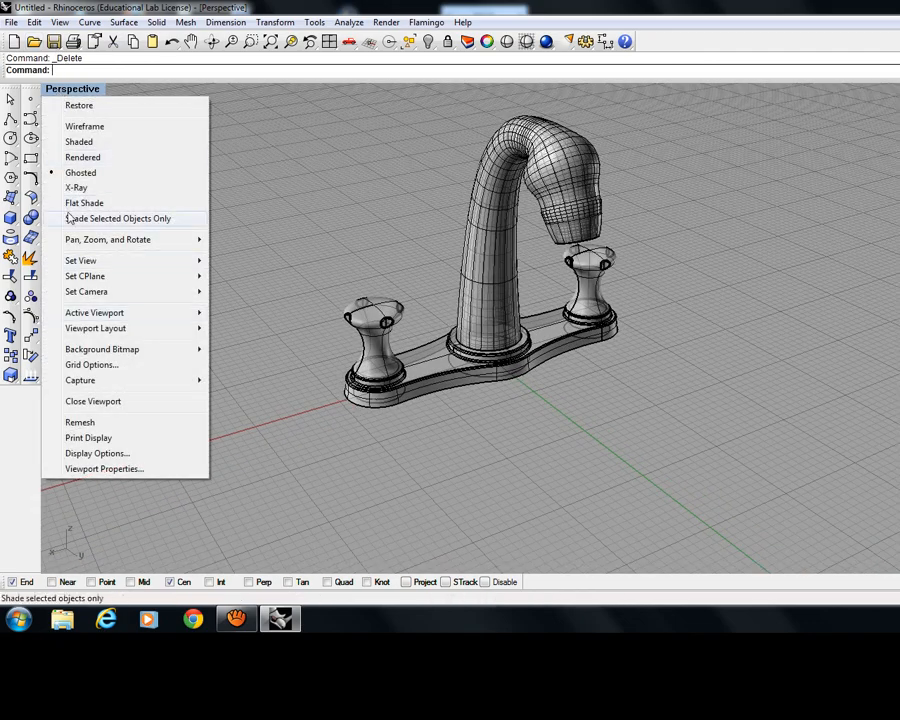
click(70, 158)
mouse_move(675, 424)
right_down()
mouse_move(444, 360)
mouse_move(459, 431)
mouse_move(810, 412)
mouse_move(812, 428)
right_up()
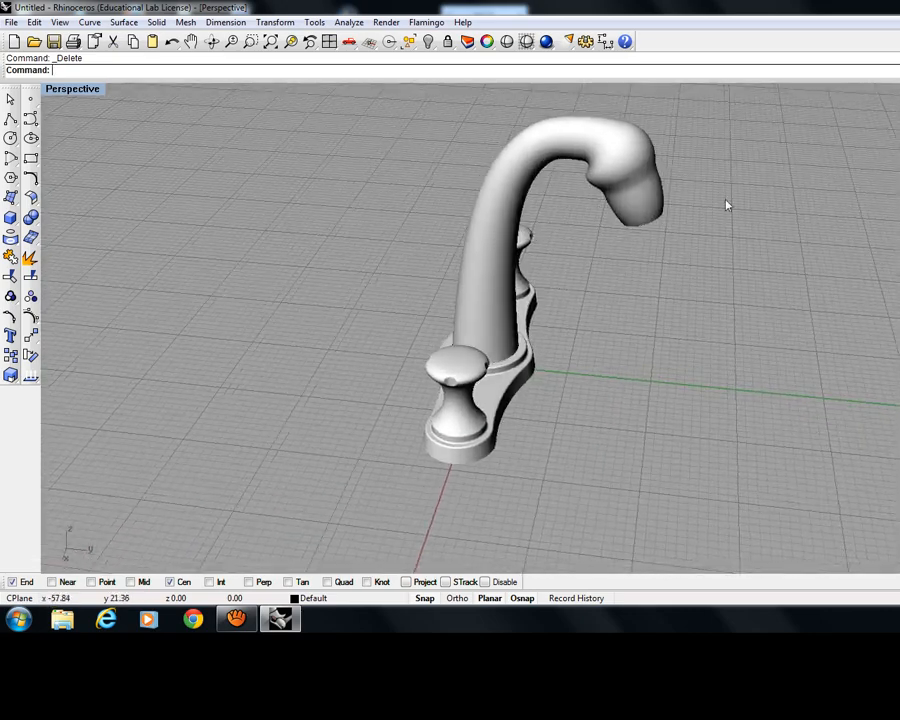
right_drag(660, 390, 577, 358)
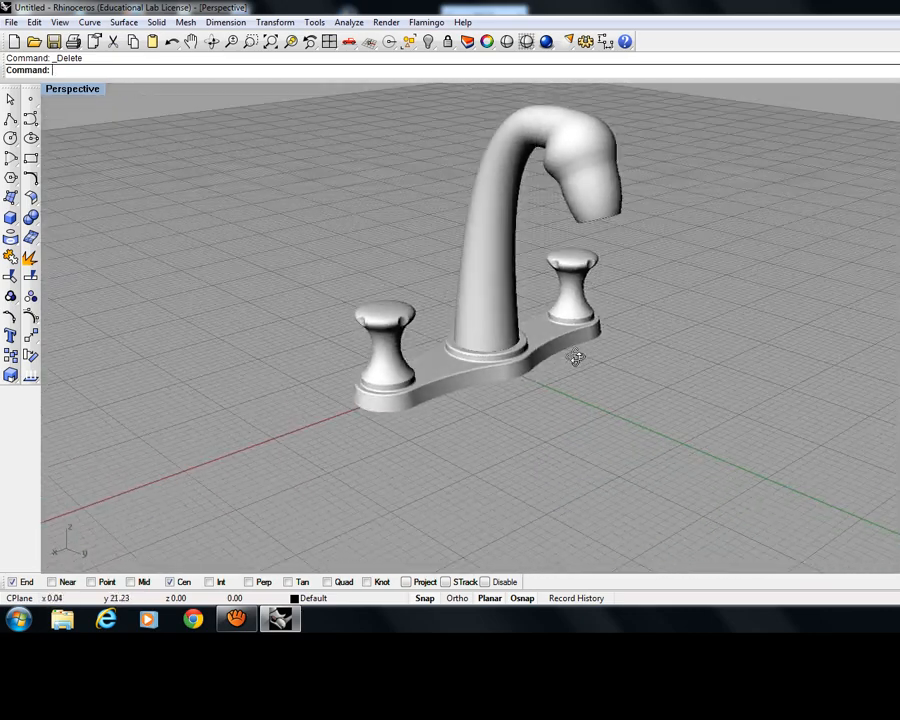
right_drag(595, 404, 577, 392)
Undo the straight spout's deletion and the flow along the arch, and restore the four-viewport layout with nothing selected.
click(505, 230)
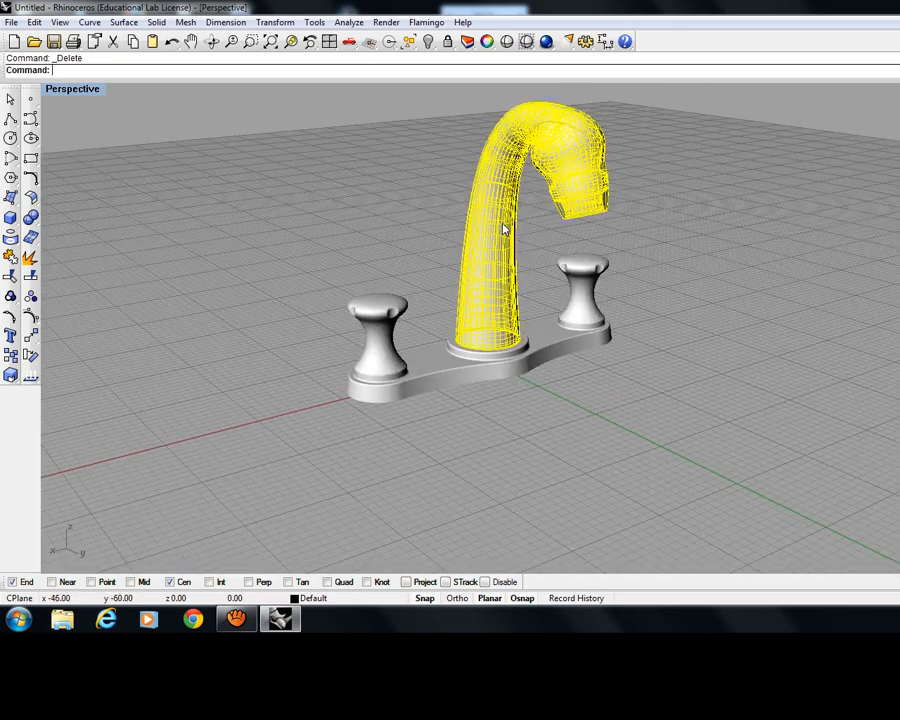
key(ctrl+z)
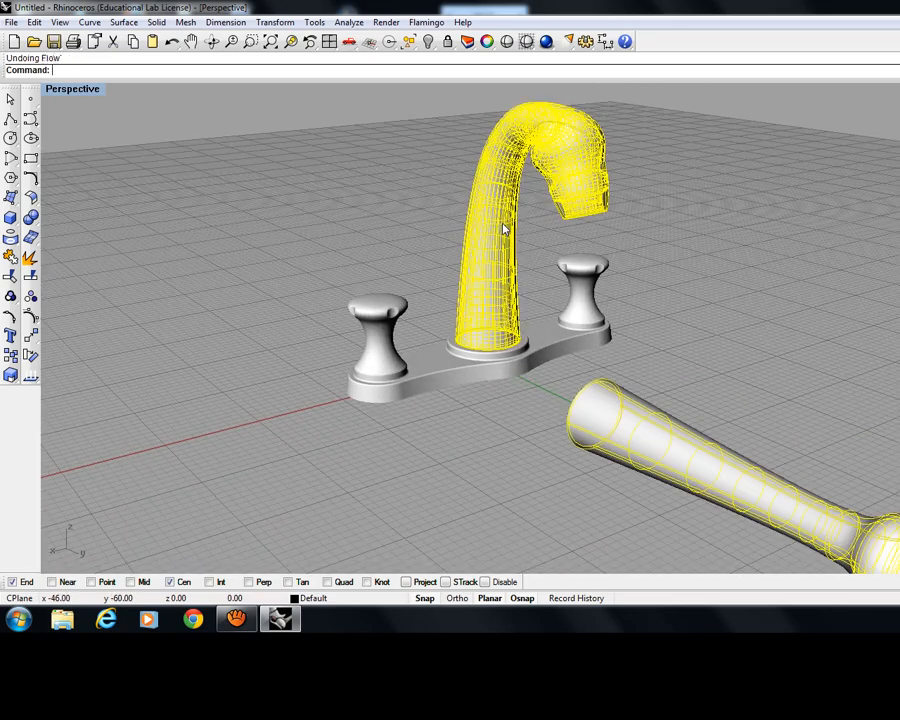
double_click(68, 92)
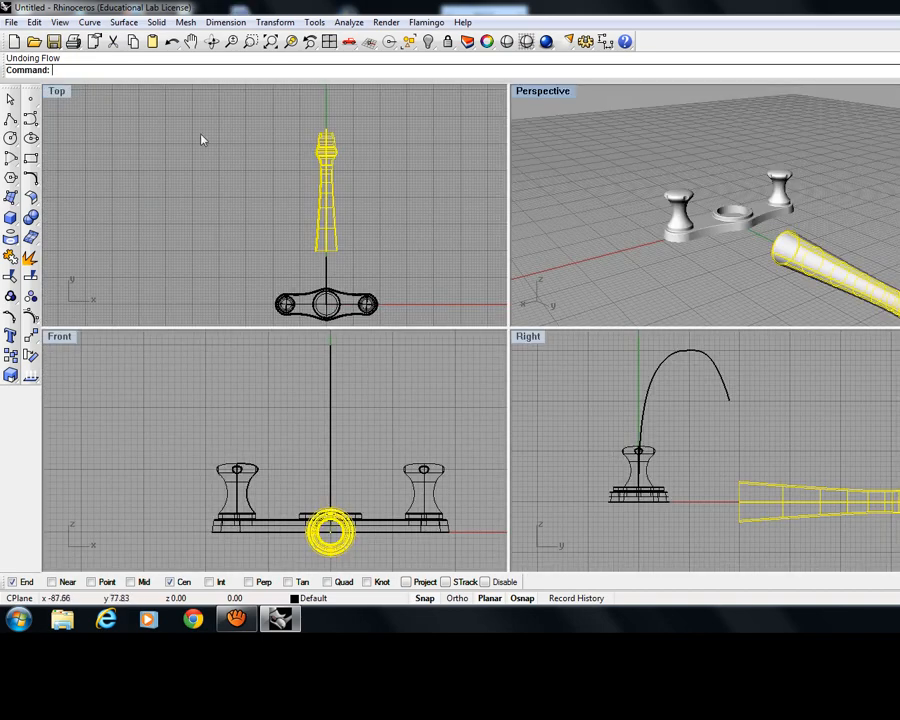
click(718, 287)
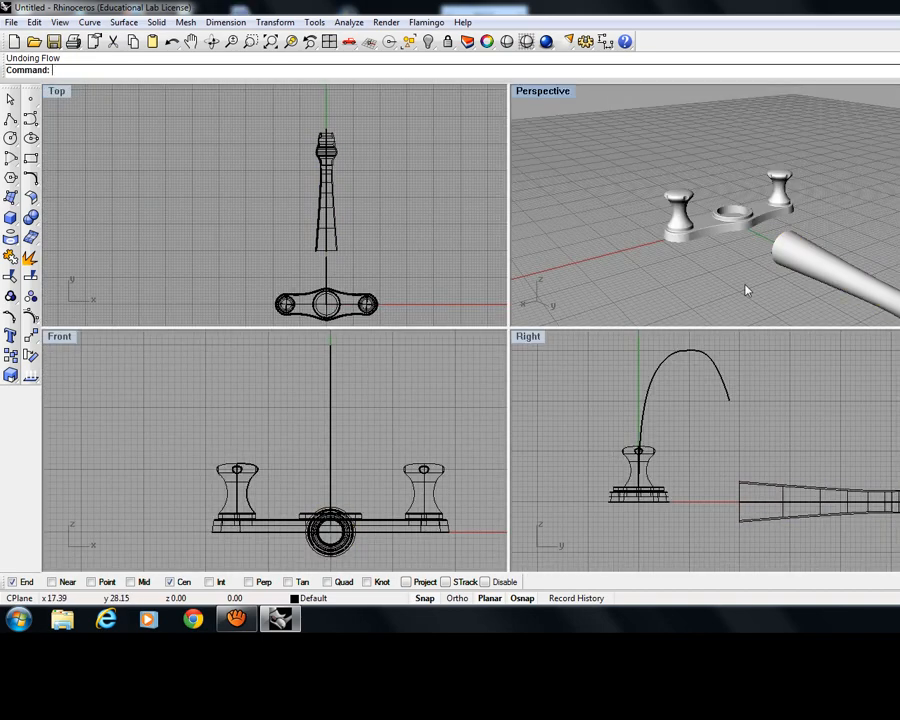
Turn on the spout profile curve's control points and move the mid-length ones inward toward the axis to narrow the tube.
click(327, 201)
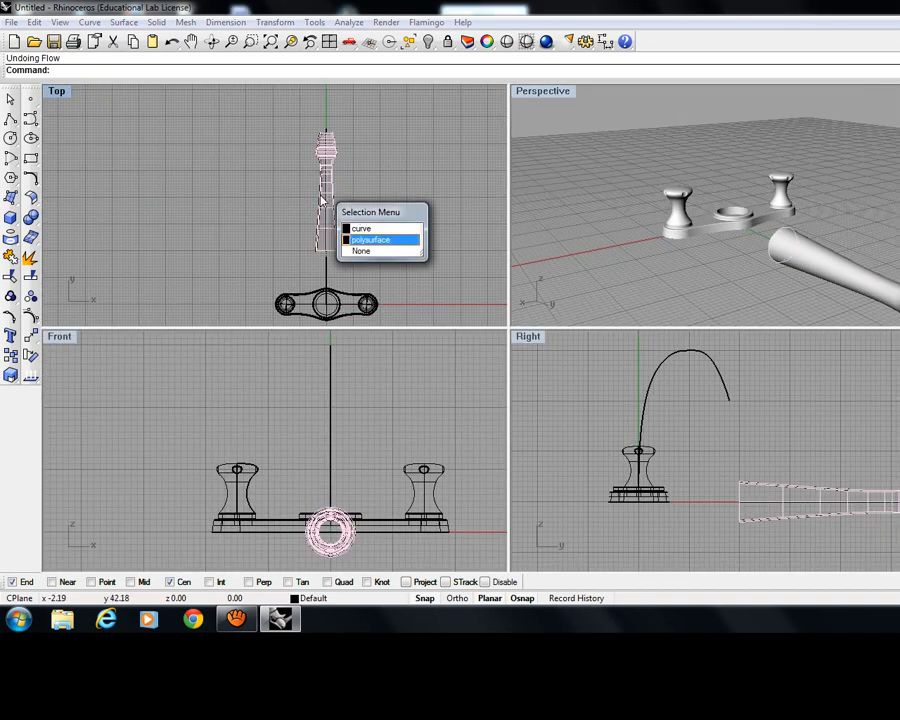
click(359, 230)
scroll(316, 150, up, 6)
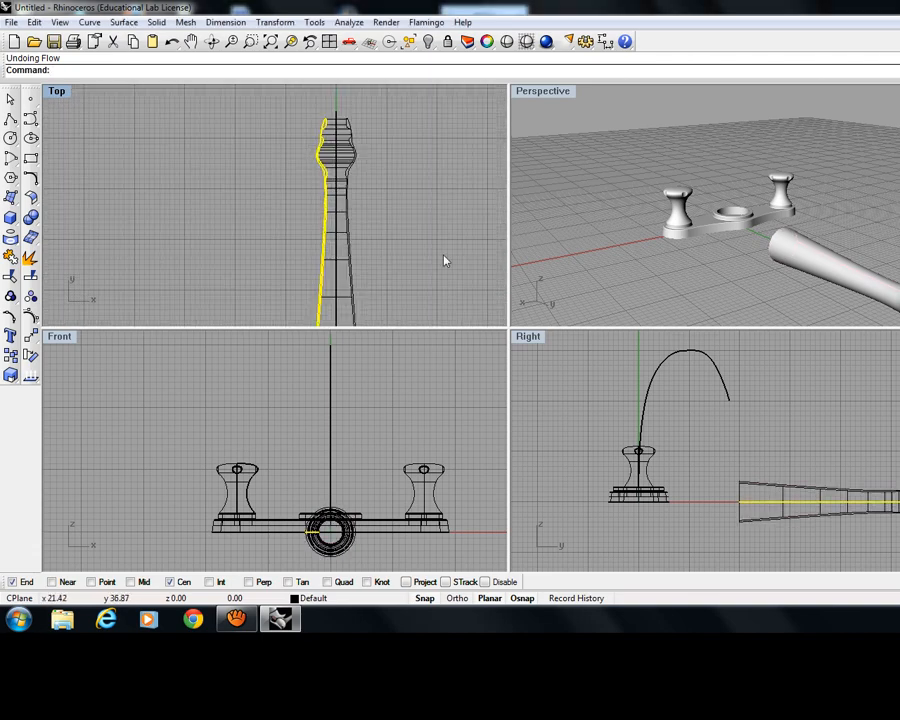
right_drag(264, 247, 232, 230)
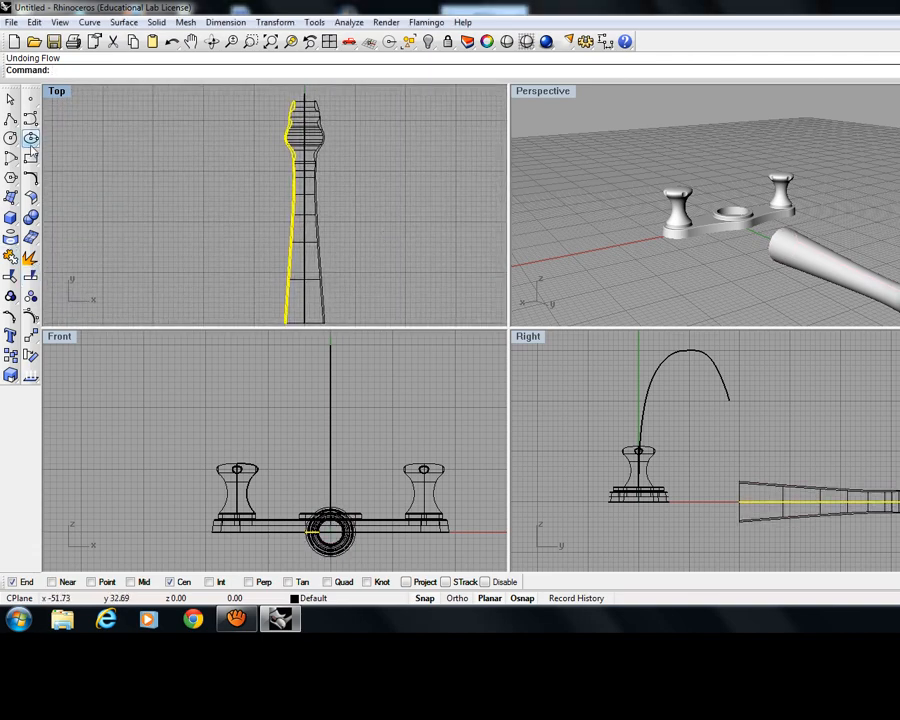
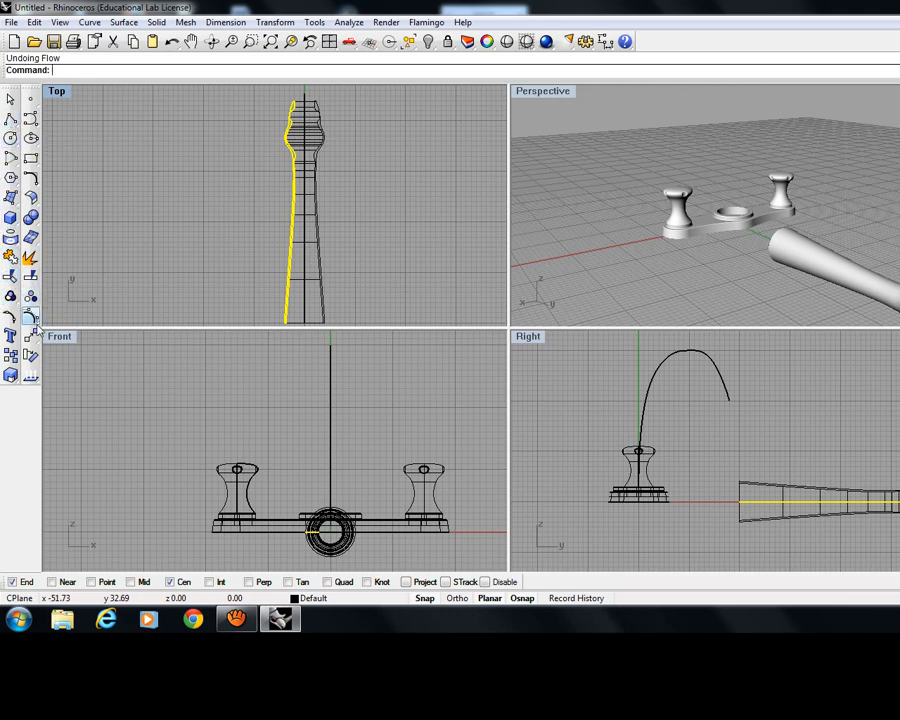
click(30, 226)
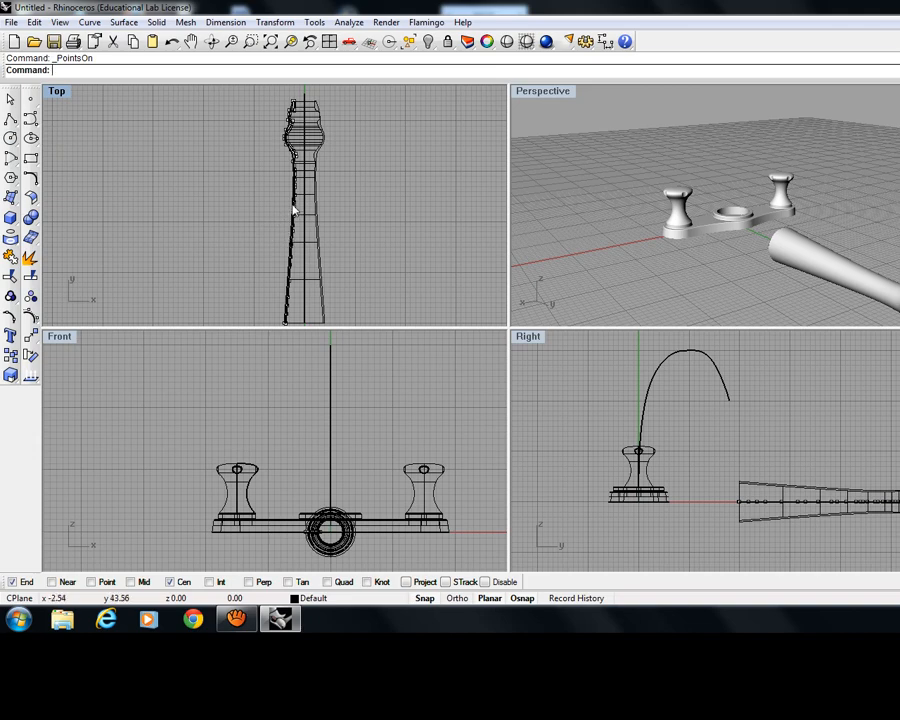
drag(281, 275, 304, 280)
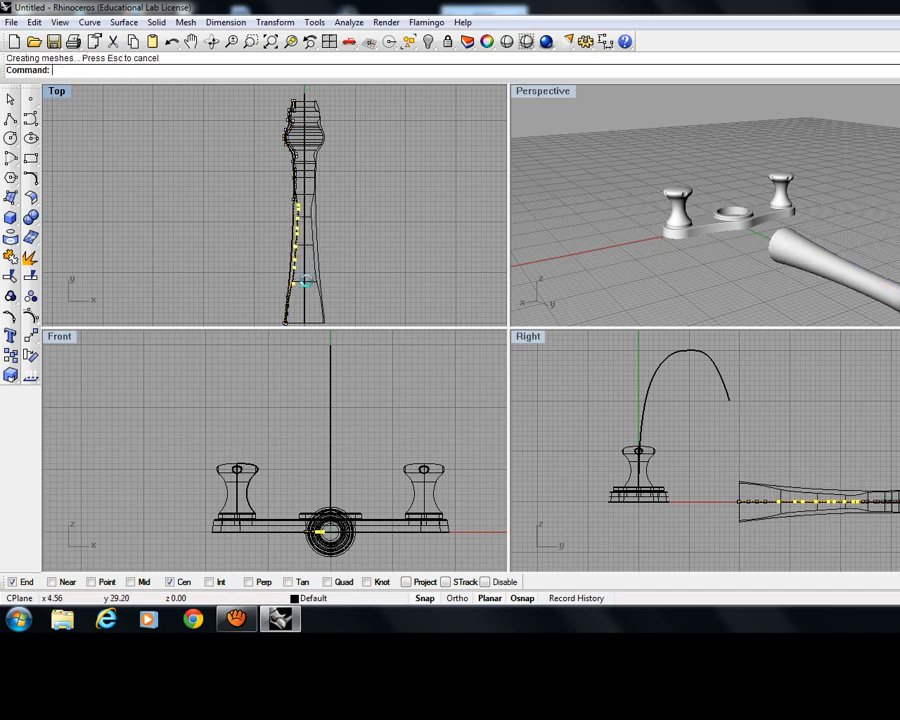
click(350, 233)
scroll(311, 229, up, 2)
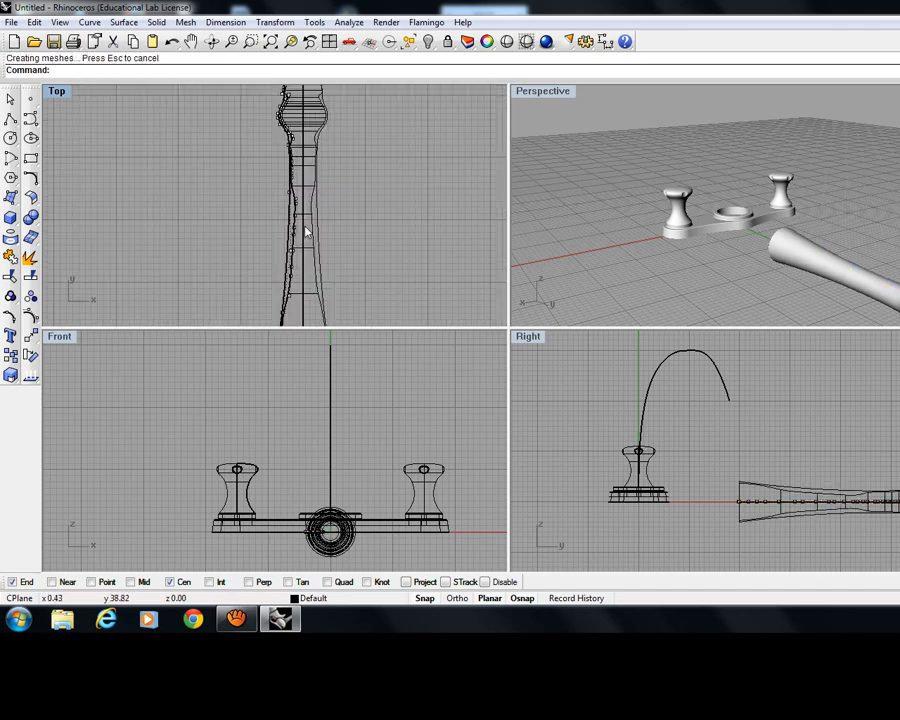
Adjust the upper-shaft points of the spout profile, and move the outlet tip's points inward toward the axis to narrow the opening.
drag(299, 187, 283, 175)
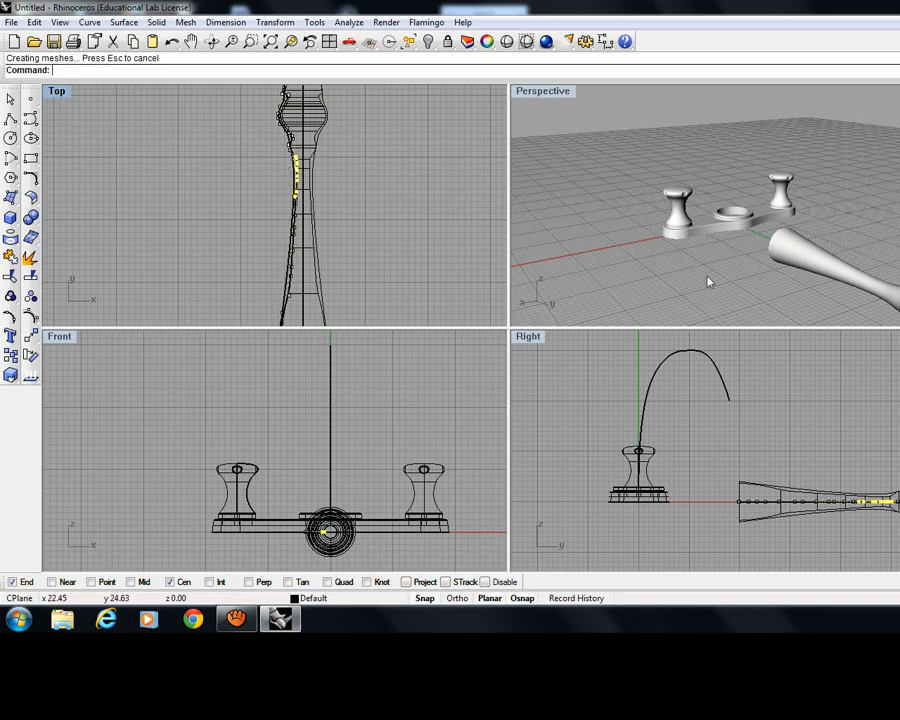
mouse_move(708, 279)
right_down()
mouse_move(686, 262)
mouse_move(702, 268)
right_up()
right_drag(432, 190, 457, 288)
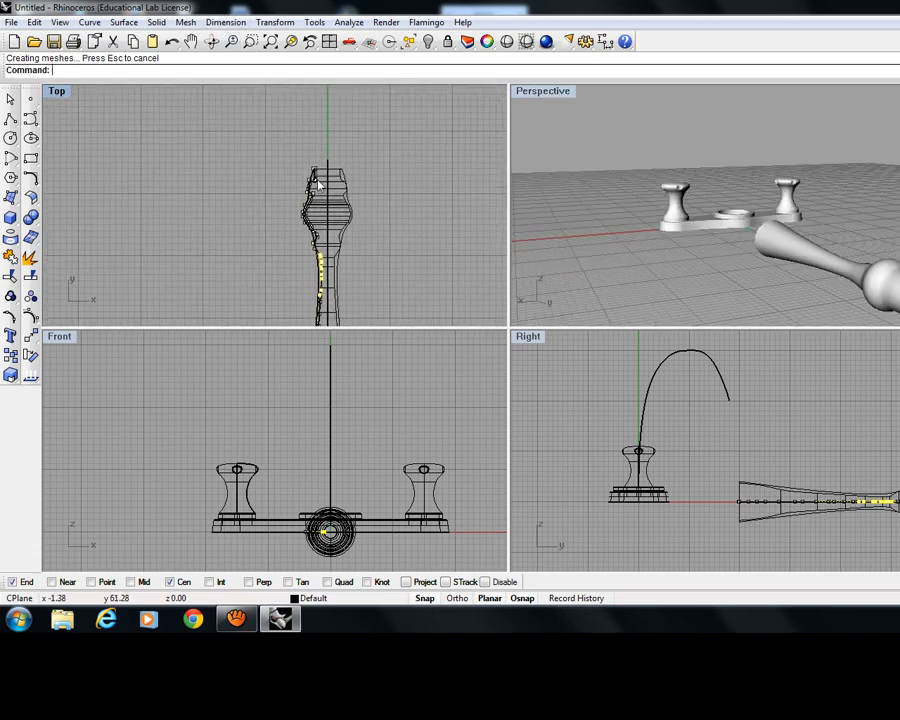
scroll(317, 183, up, 5)
mouse_move(317, 226)
mouse_down()
mouse_move(301, 231)
mouse_move(316, 225)
mouse_up()
drag(260, 145, 331, 237)
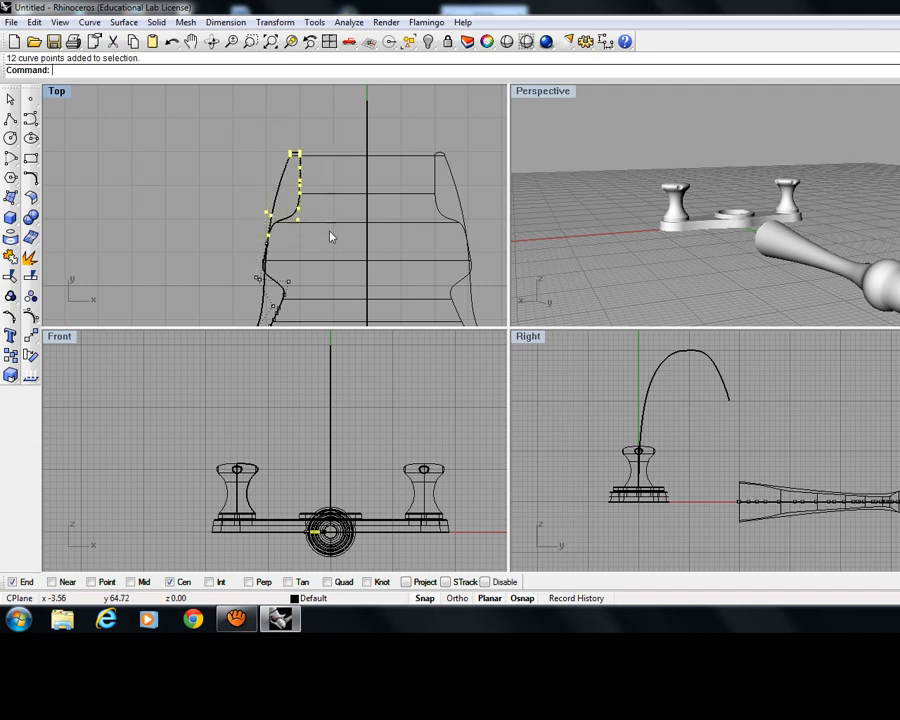
drag(300, 188, 334, 192)
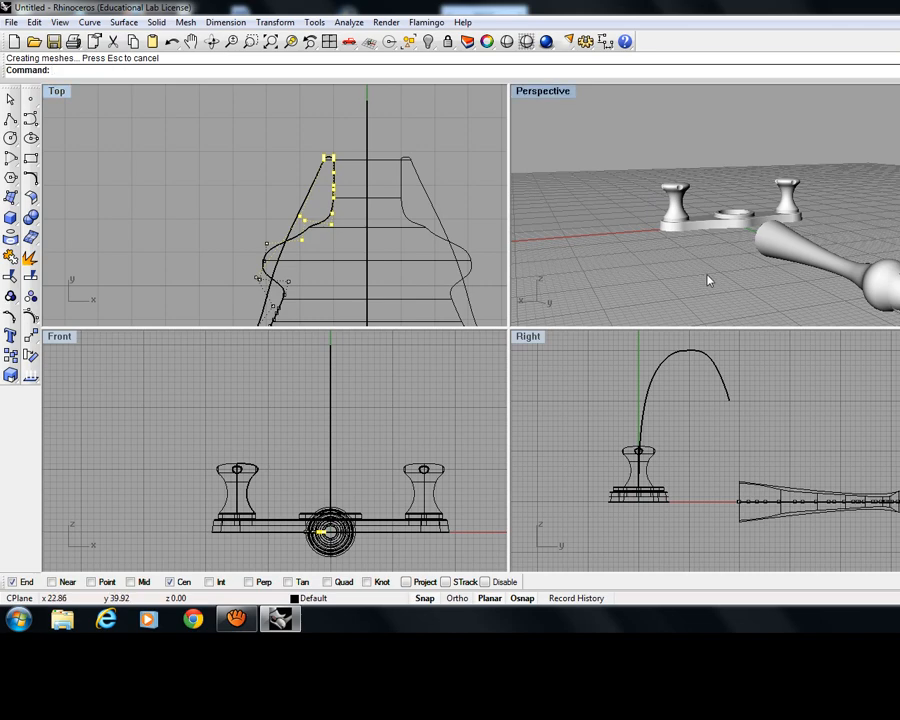
Move the profile's neck control points just below the outlet tip inward to line up with the narrowed tip.
drag(245, 229, 298, 312)
drag(265, 263, 297, 260)
click(243, 181)
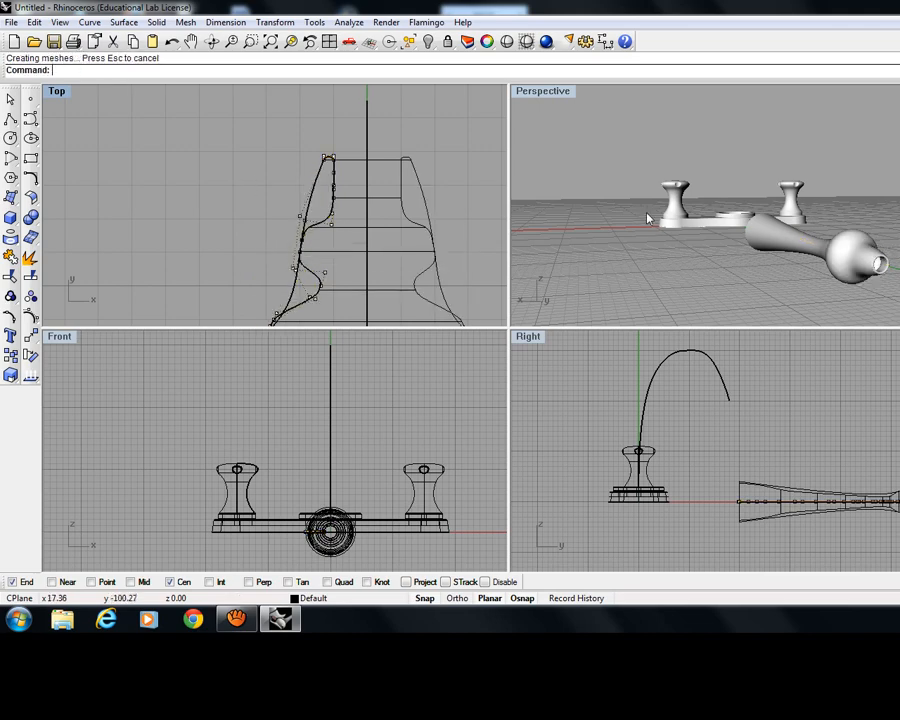
right_drag(745, 270, 797, 277)
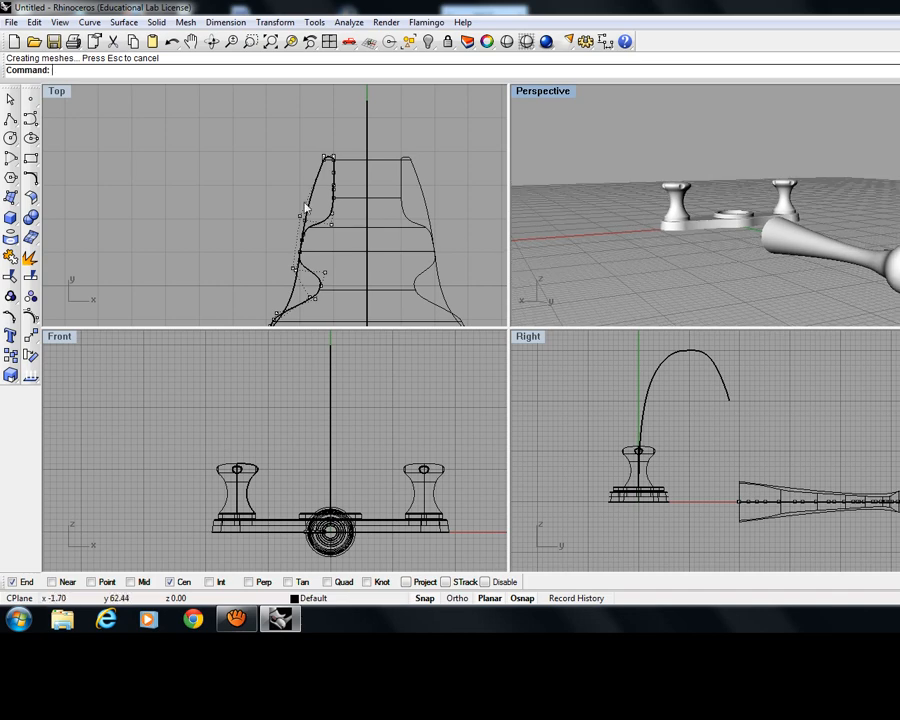
Move the control points of the profile's bulb section inward toward the axis to slim the bulb.
right_drag(283, 194, 262, 40)
drag(153, 150, 291, 345)
drag(228, 260, 255, 255)
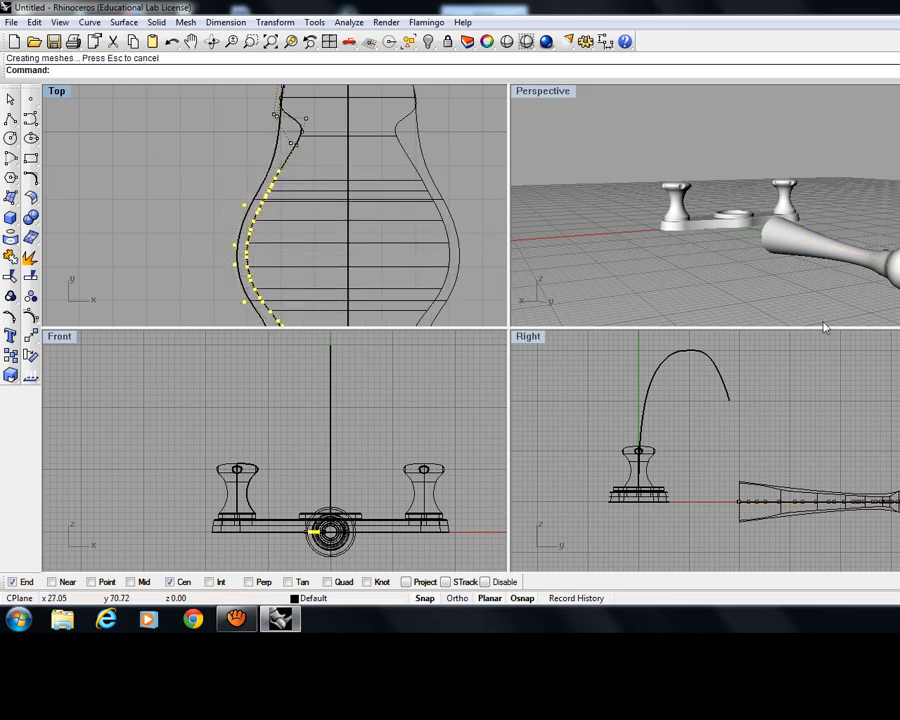
right_drag(824, 327, 768, 268)
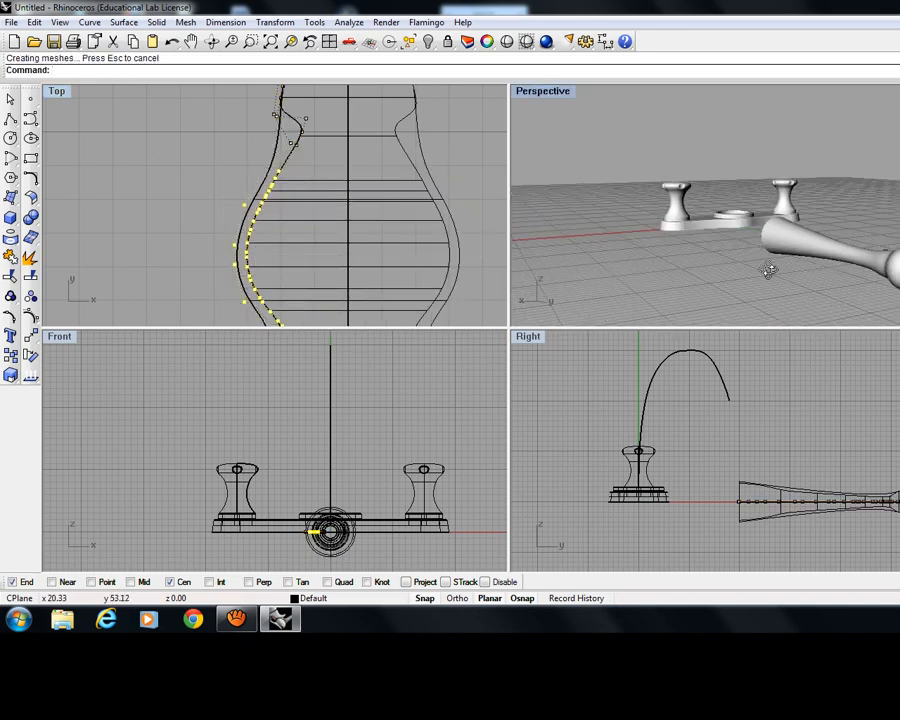
Shift the outlet tip and neck control points down along the axis toward the bulb to shorten the spout's end.
right_drag(432, 133, 257, 153)
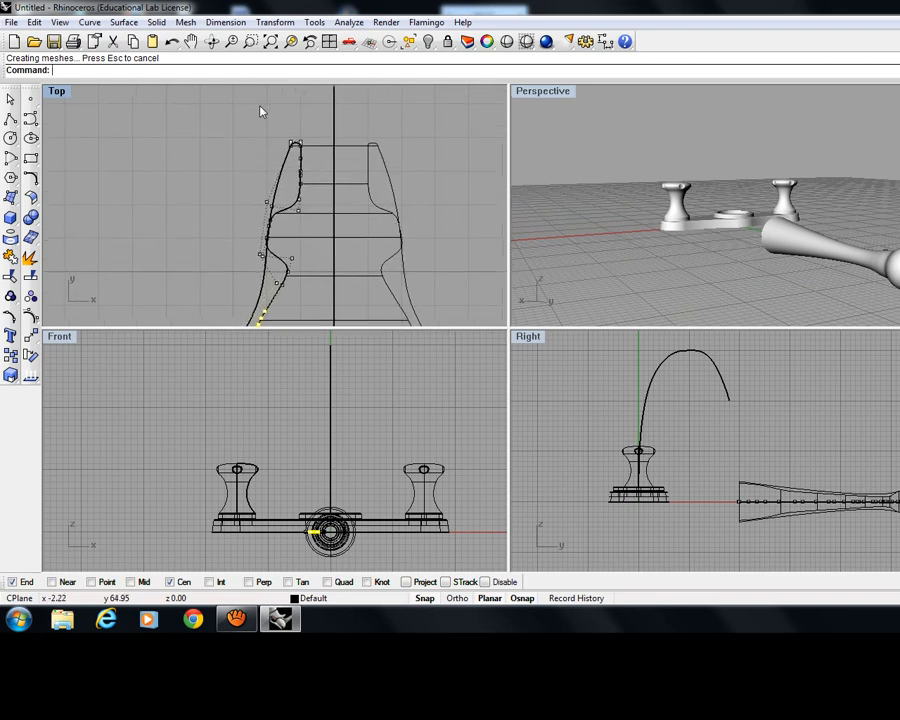
drag(260, 108, 316, 280)
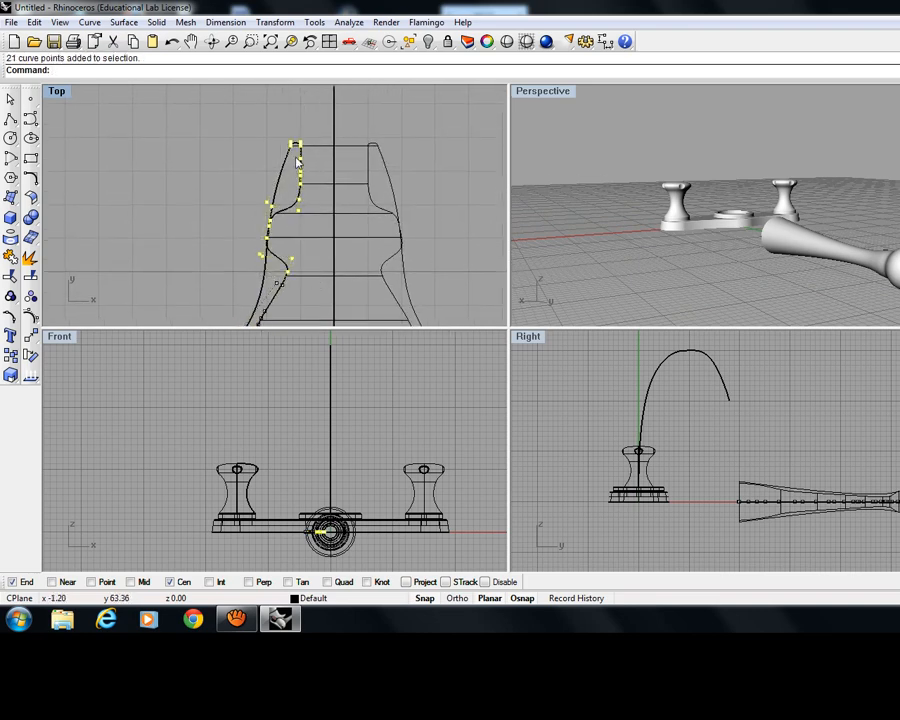
drag(297, 160, 297, 190)
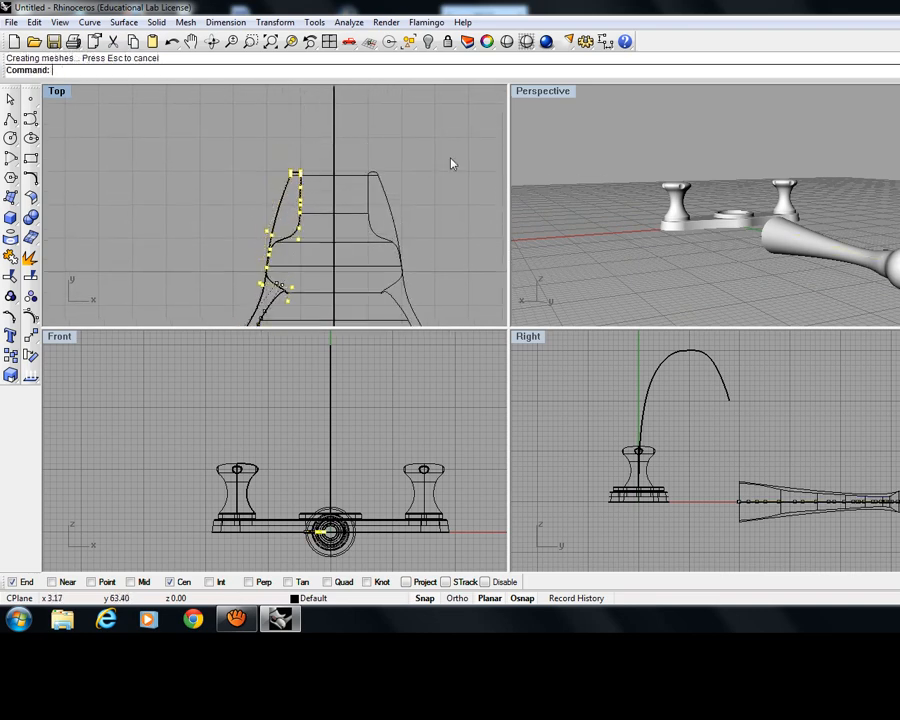
click(670, 261)
right_drag(622, 254, 597, 251)
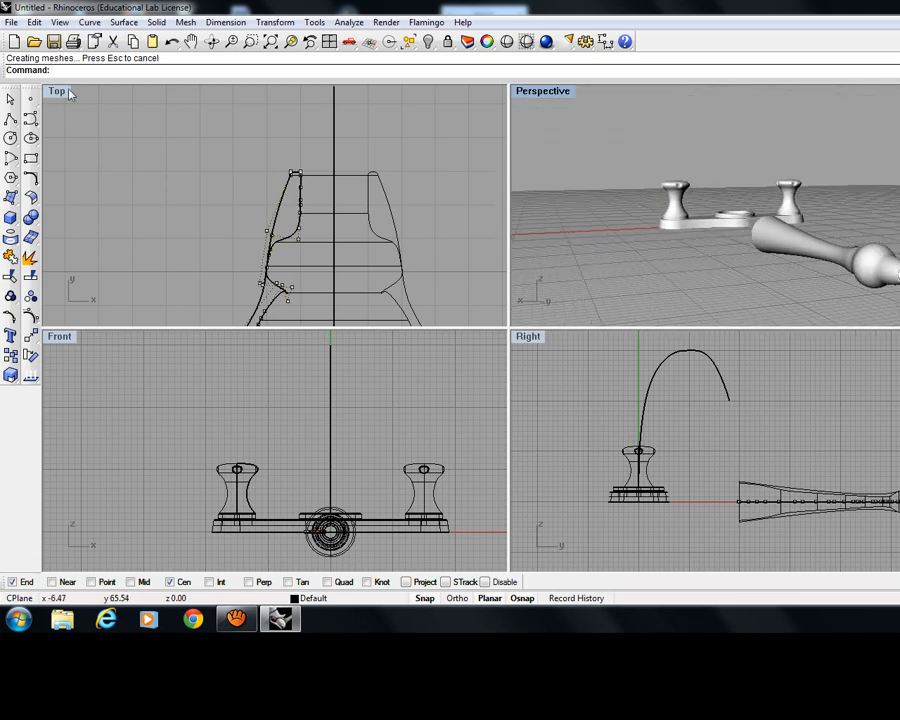
Maximize the Perspective viewport and set it to Ghosted display so the arch curve and the spout are both accessible.
double_click(532, 93)
scroll(483, 402, up, 3)
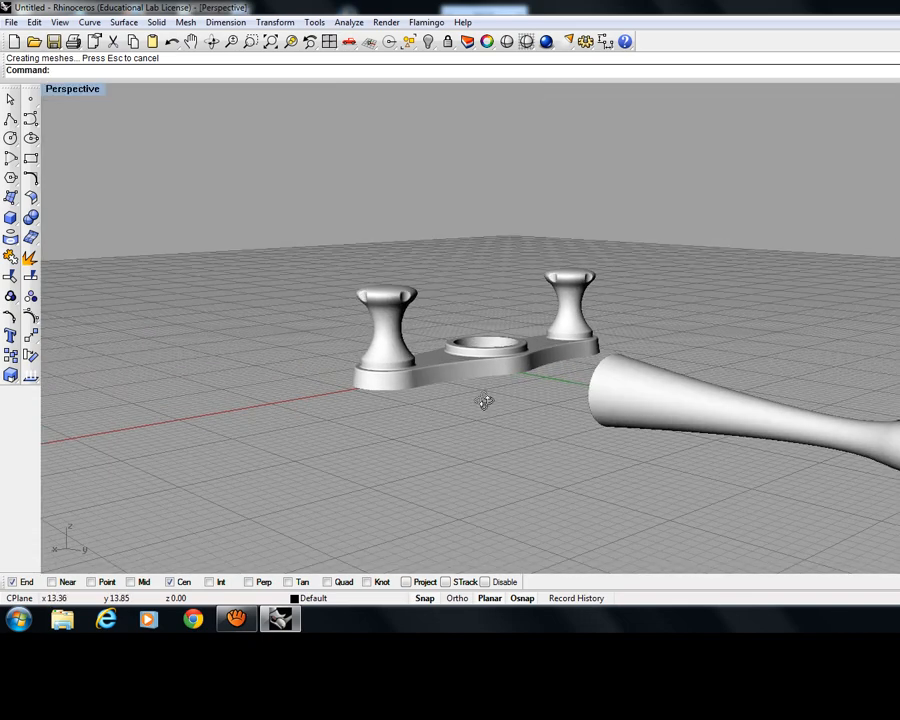
right_drag(484, 401, 58, 71)
click(66, 91)
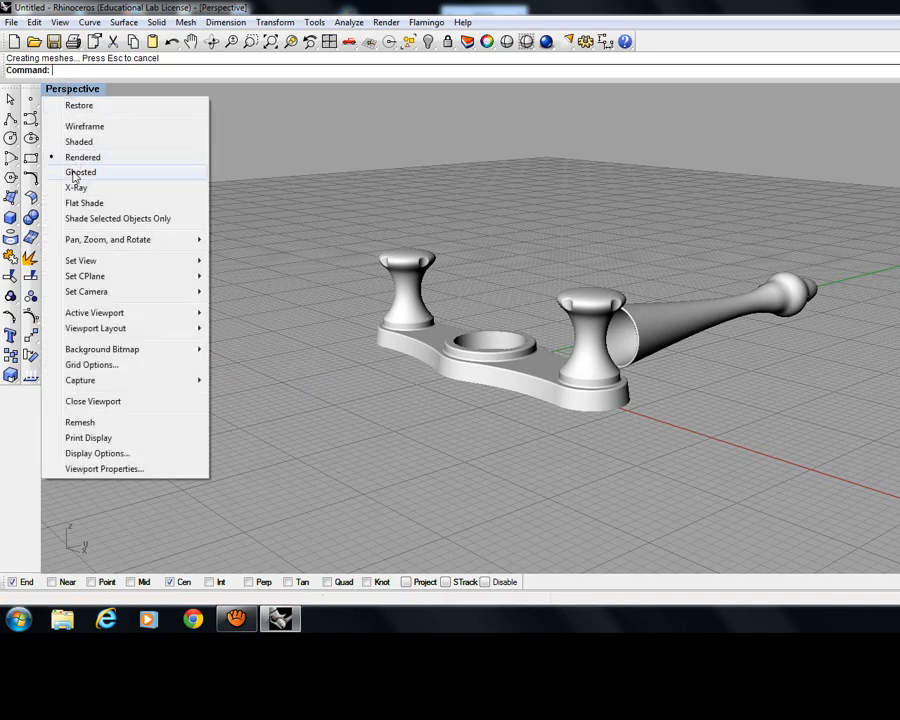
click(82, 172)
right_drag(526, 364, 622, 395)
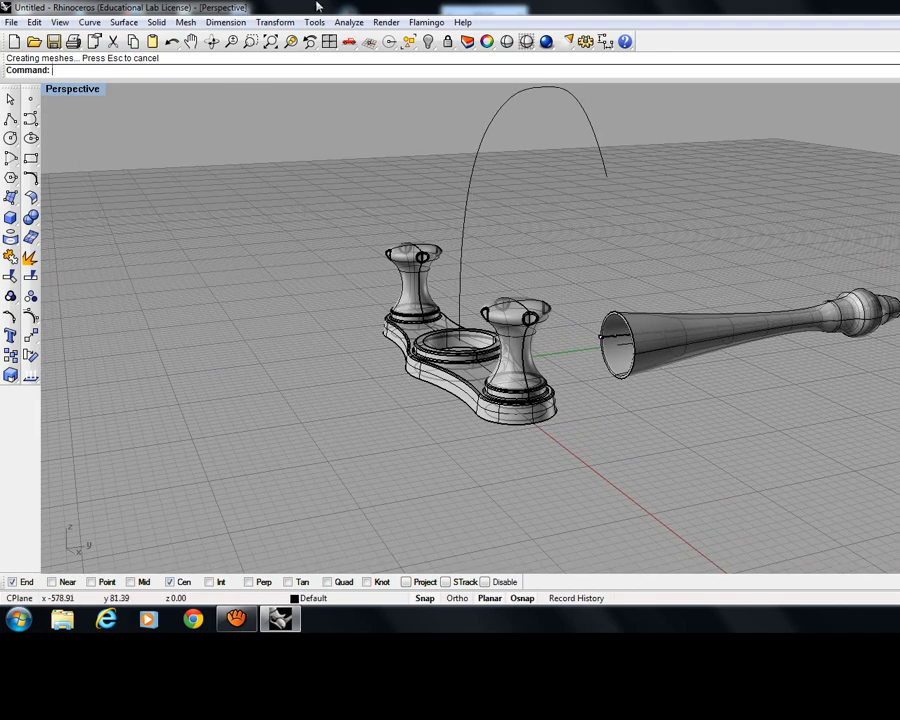
Flow a copy of the revised straight spout from its center axis line along the arch curve, matching the base ends, without stretching.
click(275, 22)
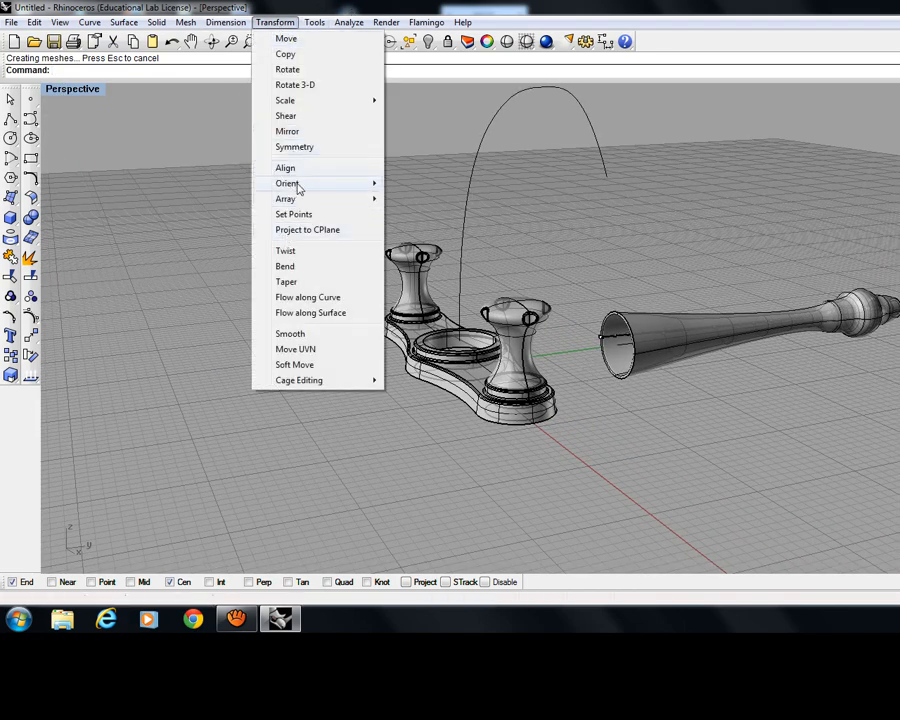
click(300, 297)
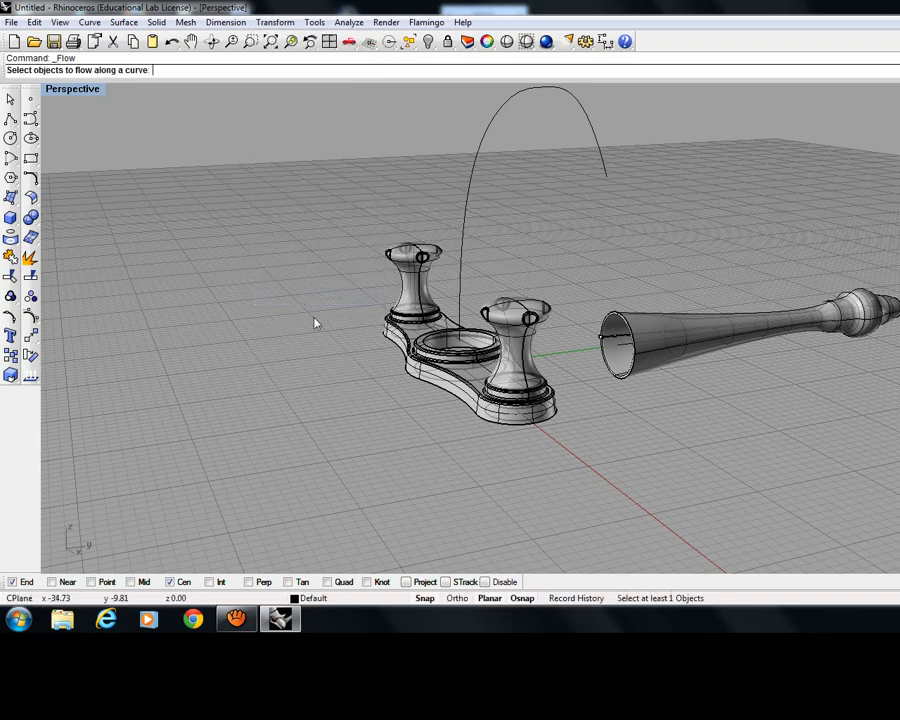
click(648, 318)
key(Return)
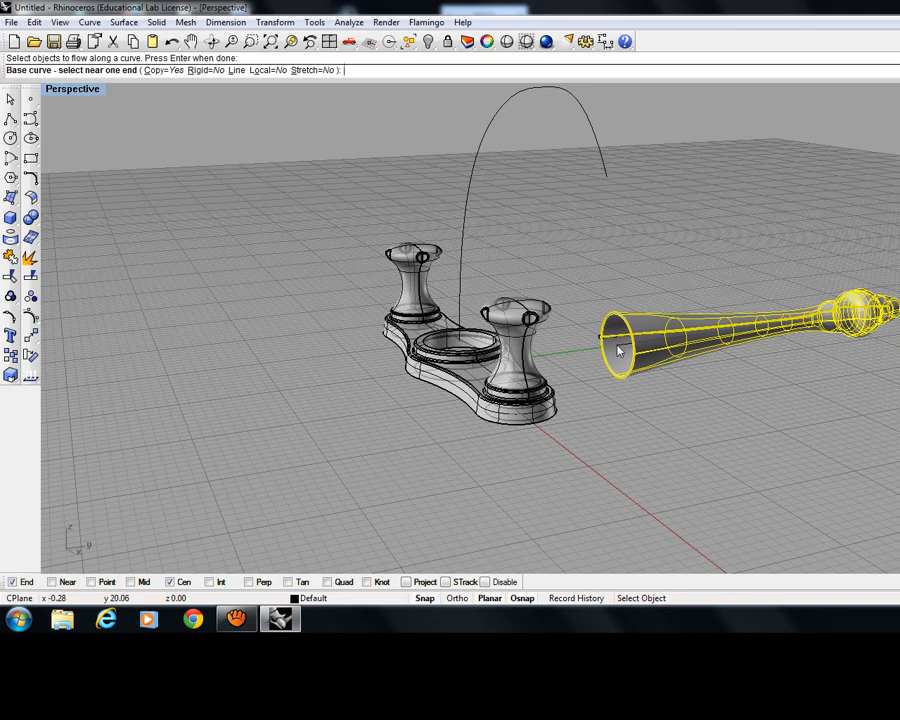
click(618, 350)
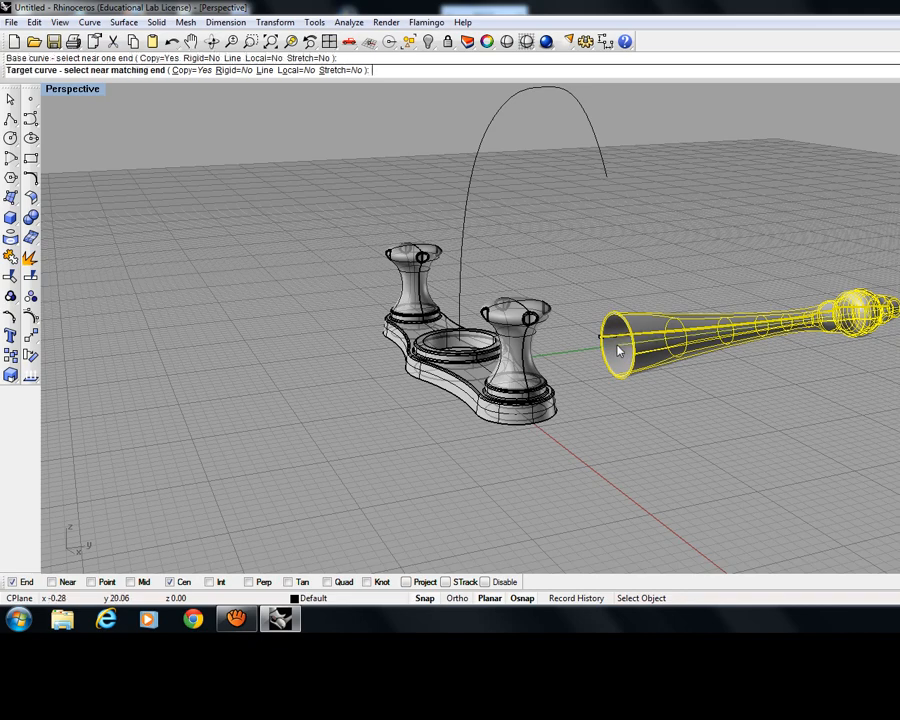
click(461, 344)
click(499, 376)
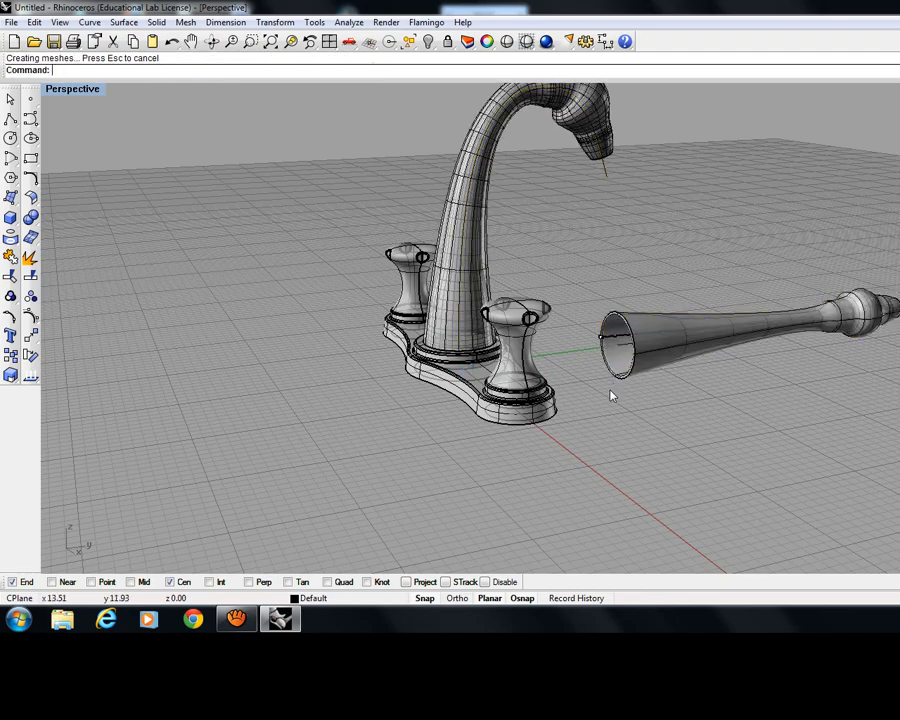
Delete the straight spout and its construction curves lying beside the faucet.
right_drag(779, 406, 620, 427)
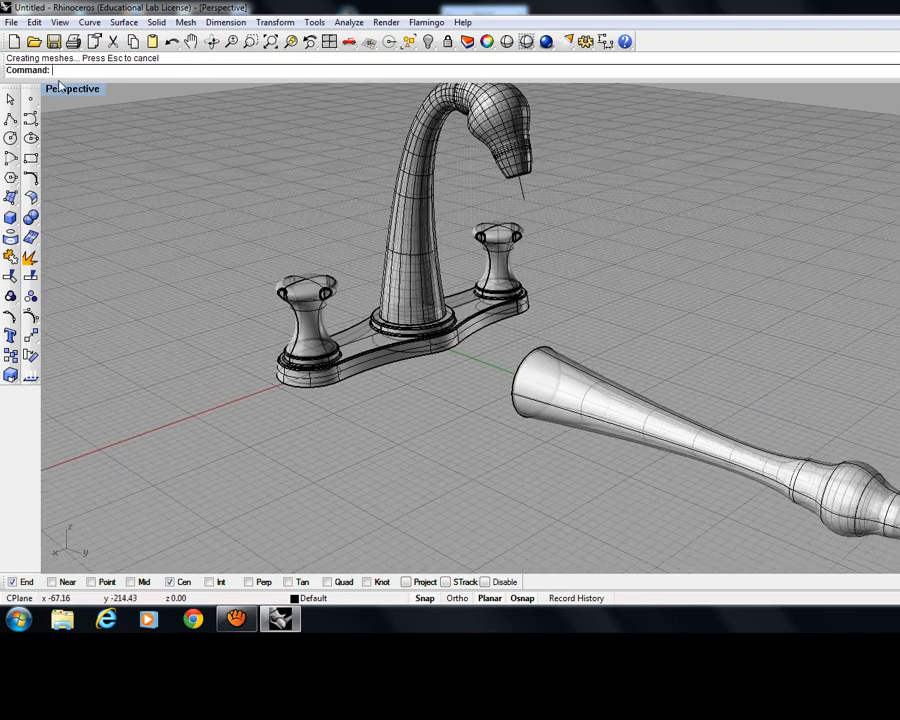
double_click(64, 92)
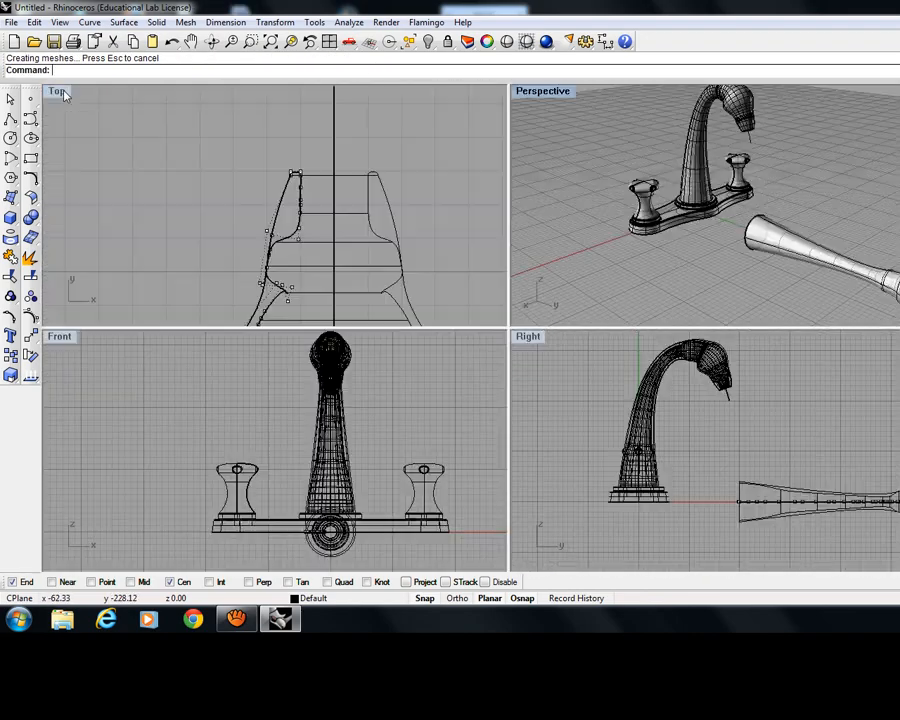
double_click(545, 92)
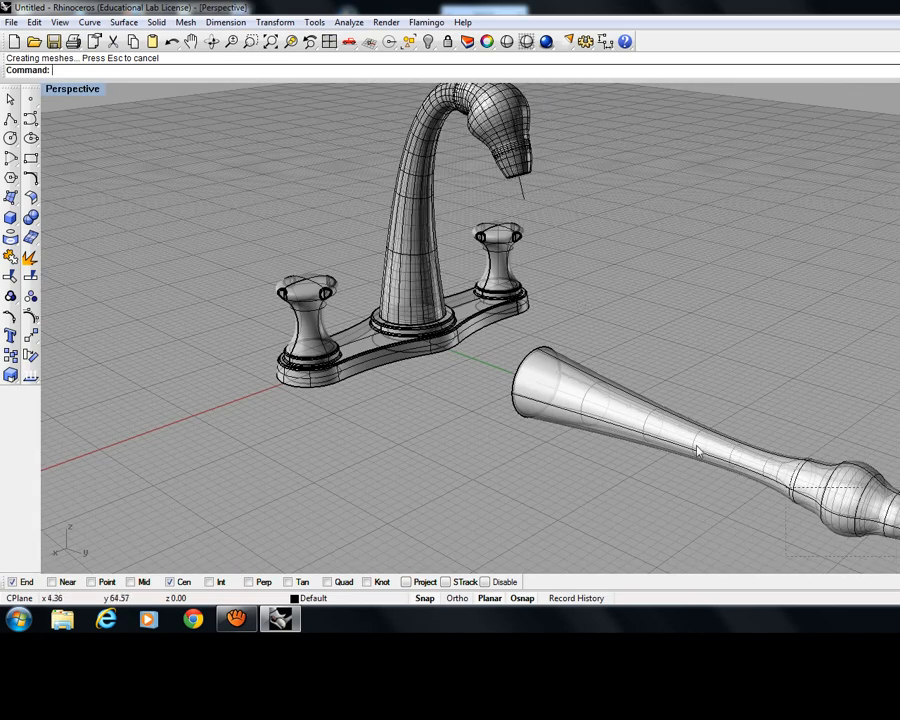
click(512, 368)
key(Delete)
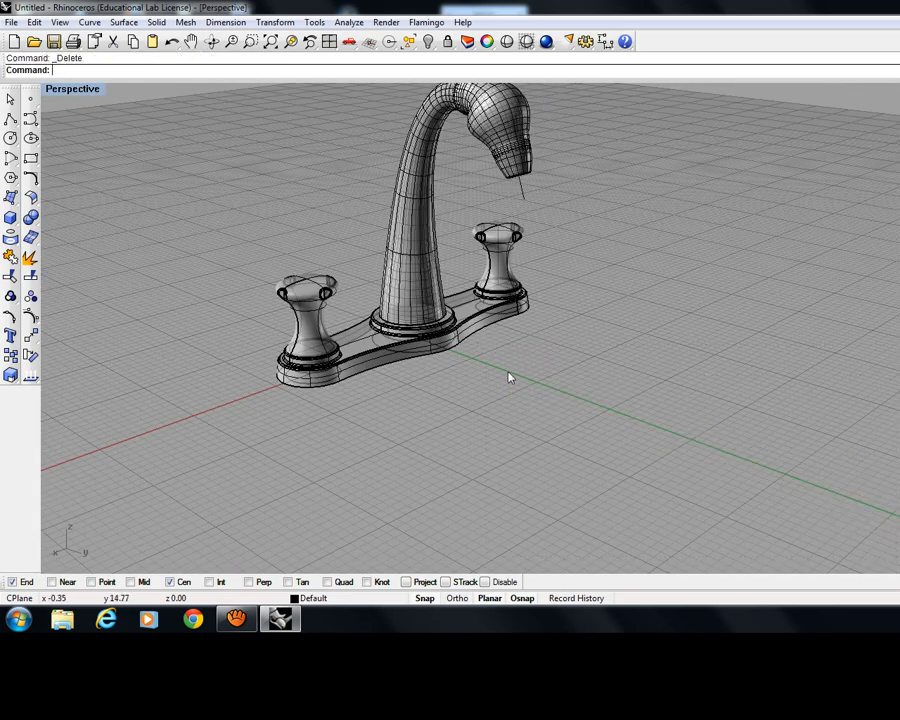
Center the finished faucet in the Perspective view and try Shaded display before setting it to Rendered.
shift+right_drag(522, 378, 630, 454)
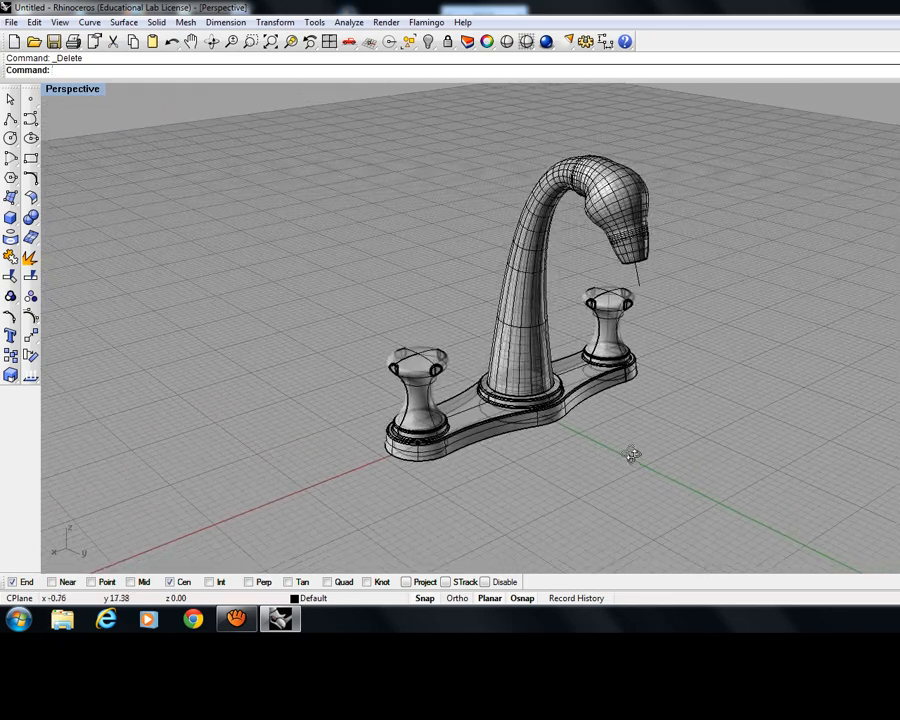
click(50, 90)
click(78, 141)
click(50, 90)
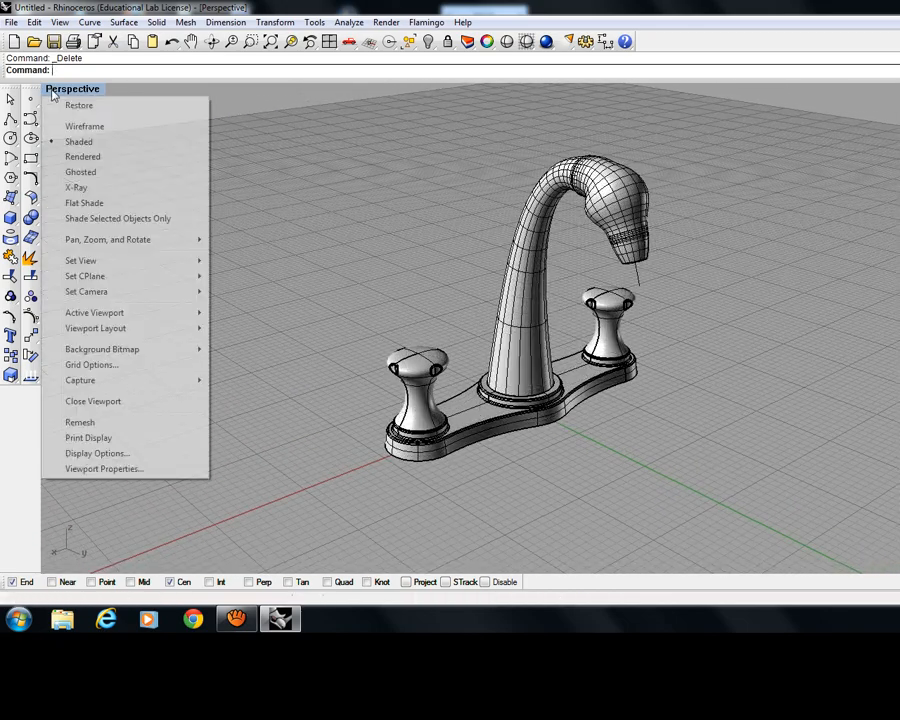
click(53, 158)
right_drag(713, 388, 720, 424)
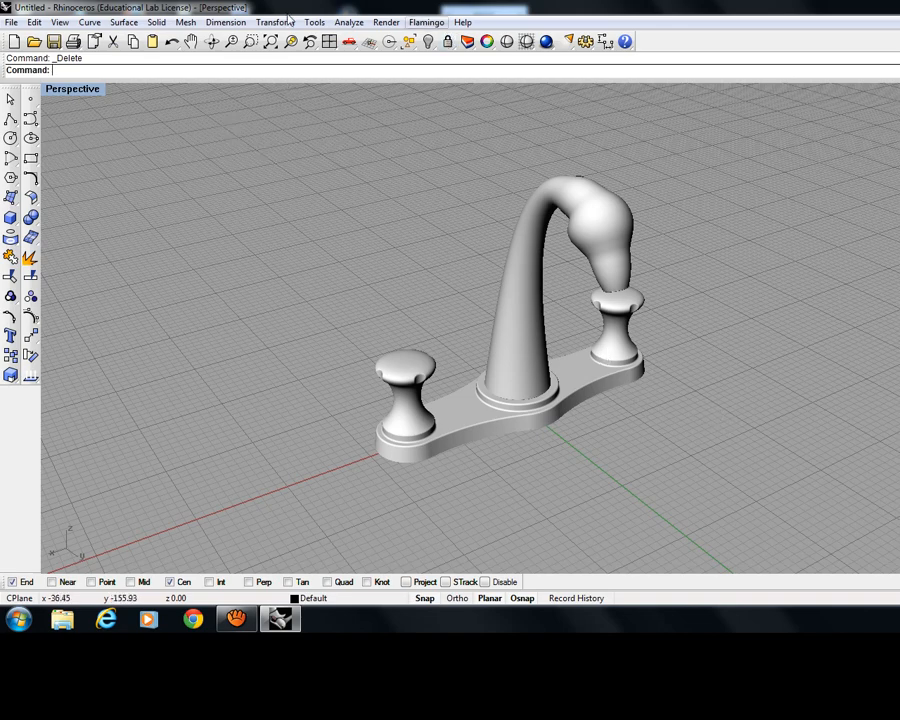
Apply an Environment Map surface analysis to the entire faucet.
click(348, 22)
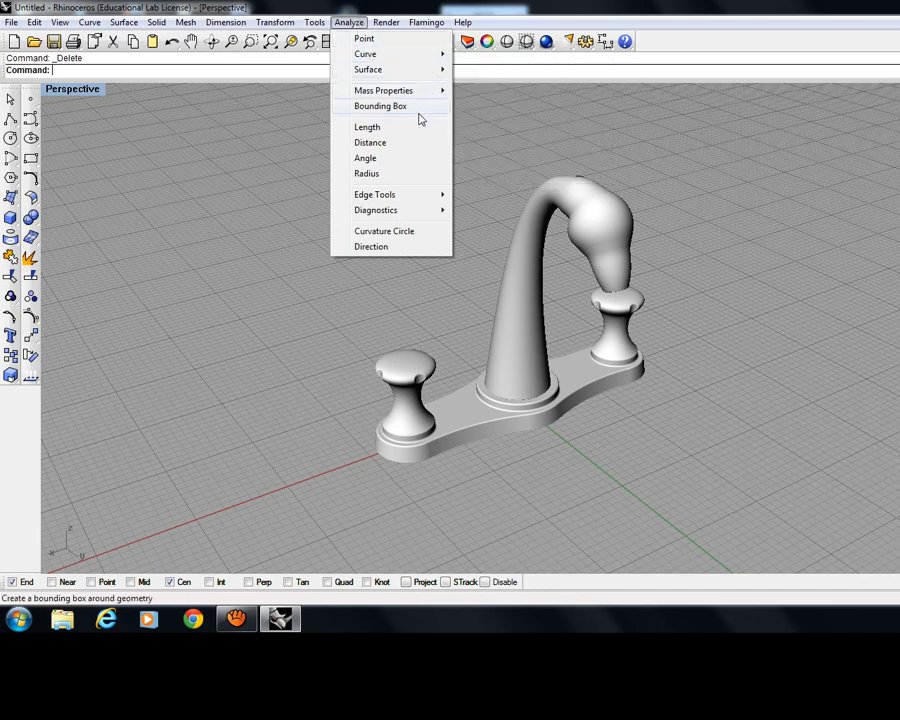
mouse_move(418, 72)
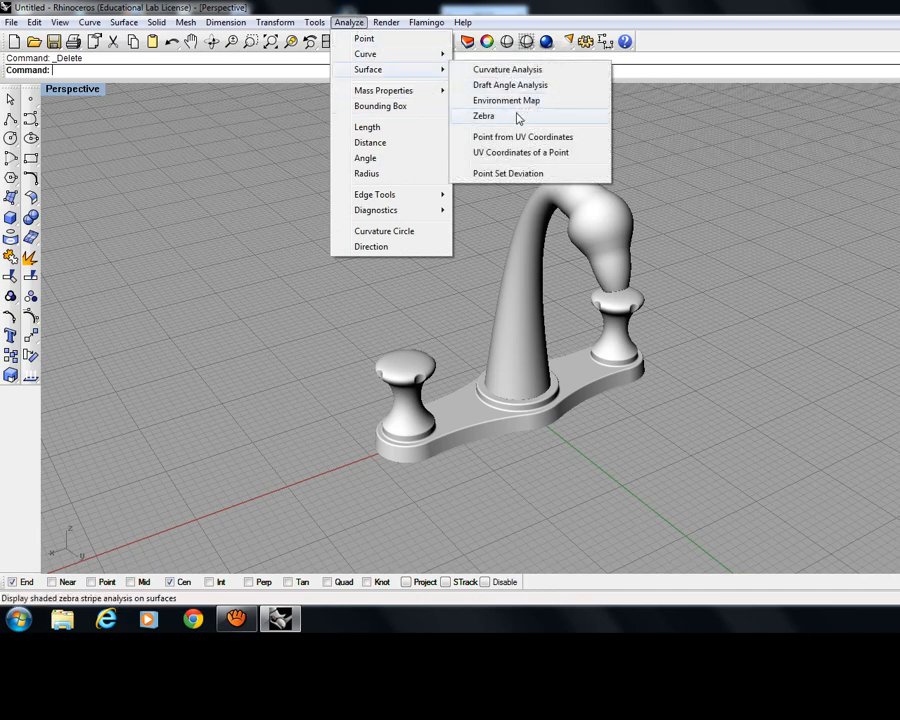
click(509, 103)
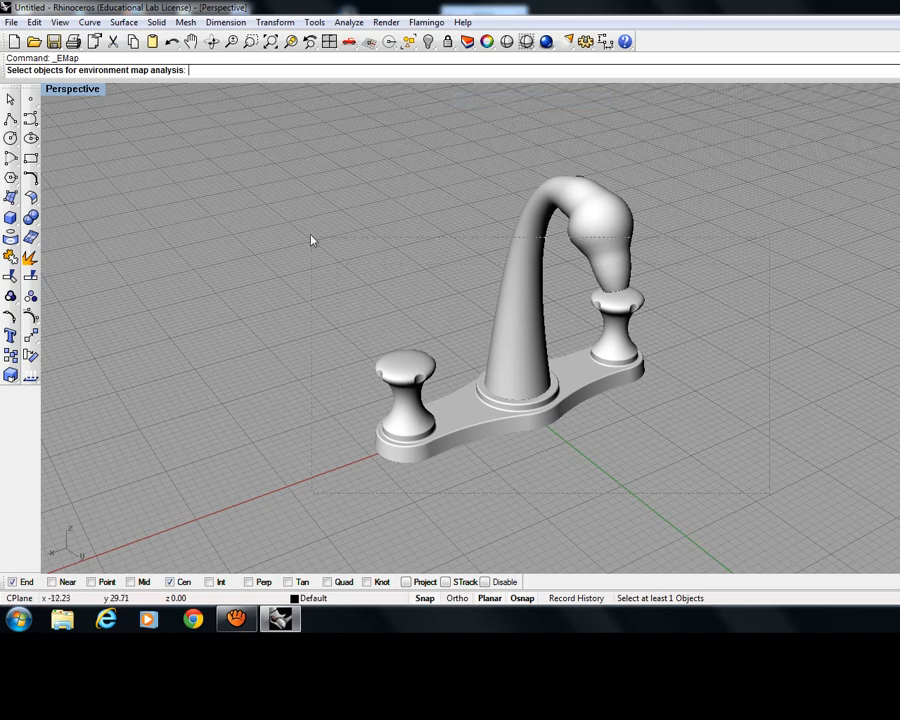
drag(311, 240, 270, 116)
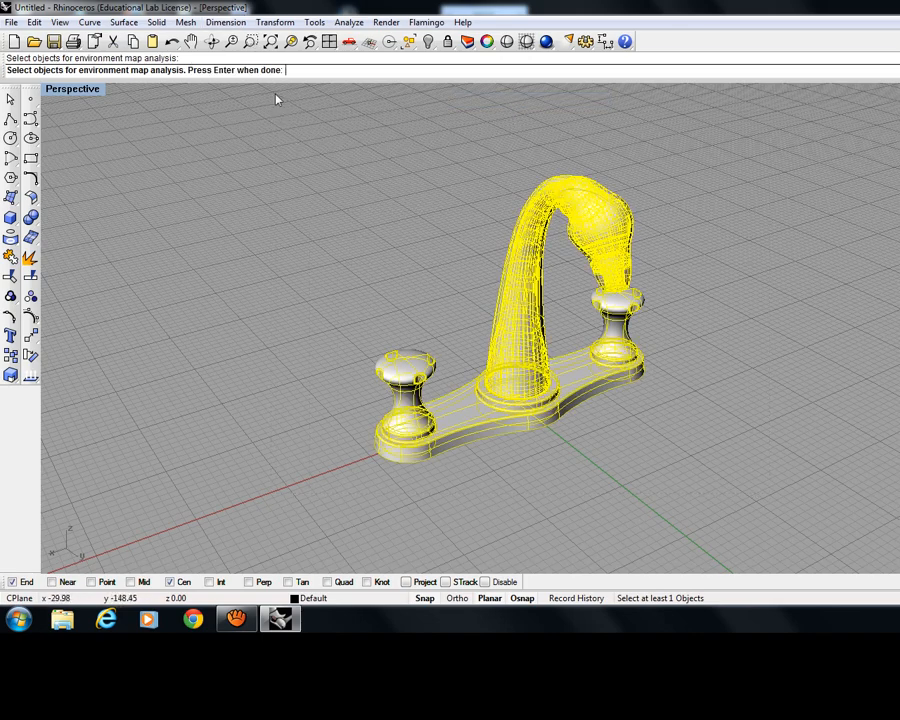
key(Return)
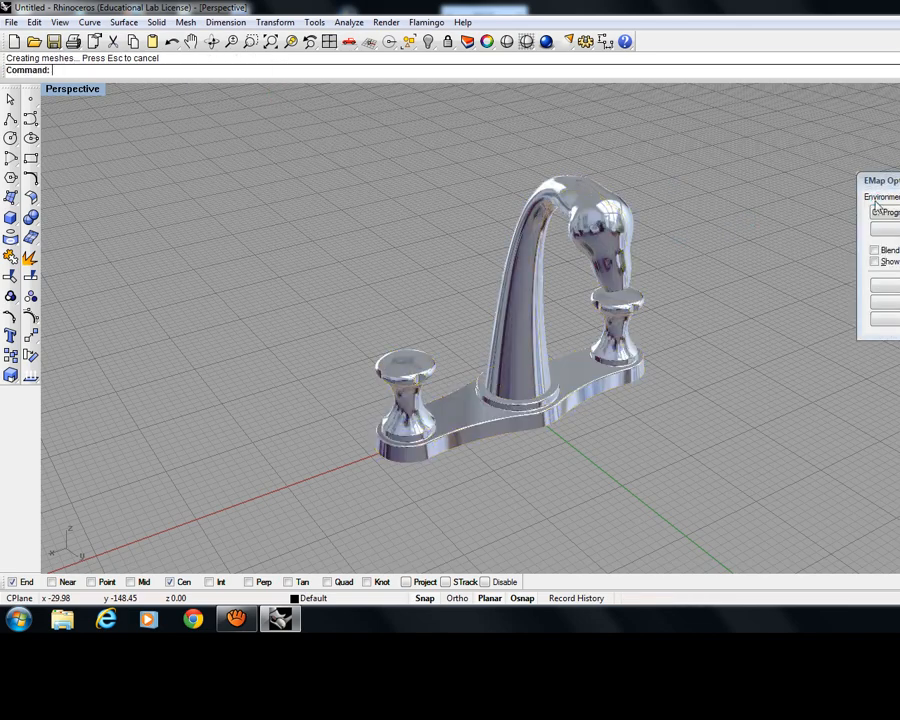
Inspect the reflections from a lower angle and change the environment map to the fifth image in the list.
right_drag(715, 381, 722, 355)
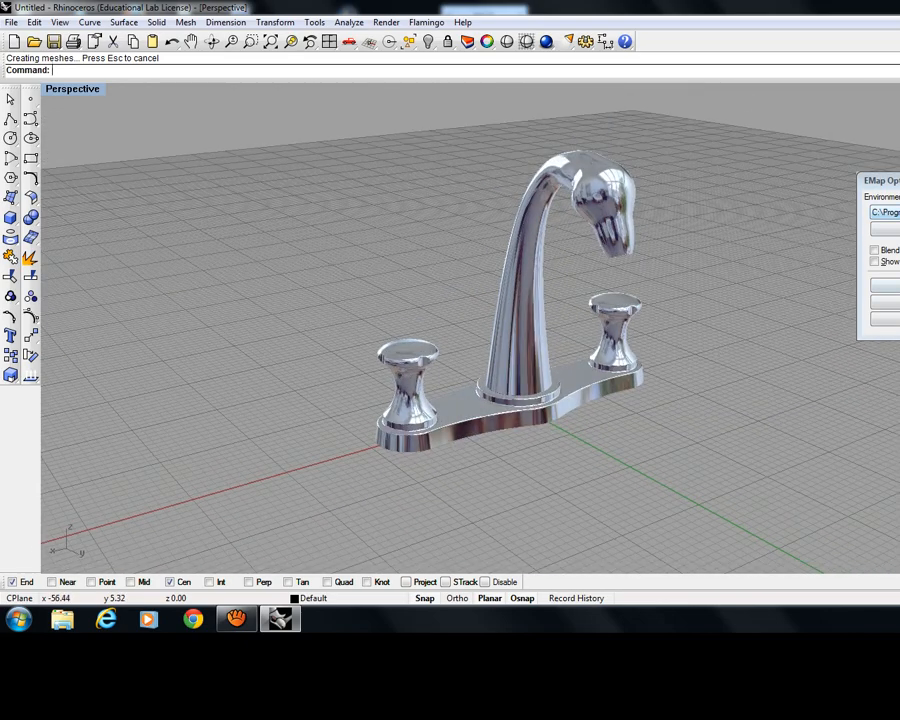
click(892, 212)
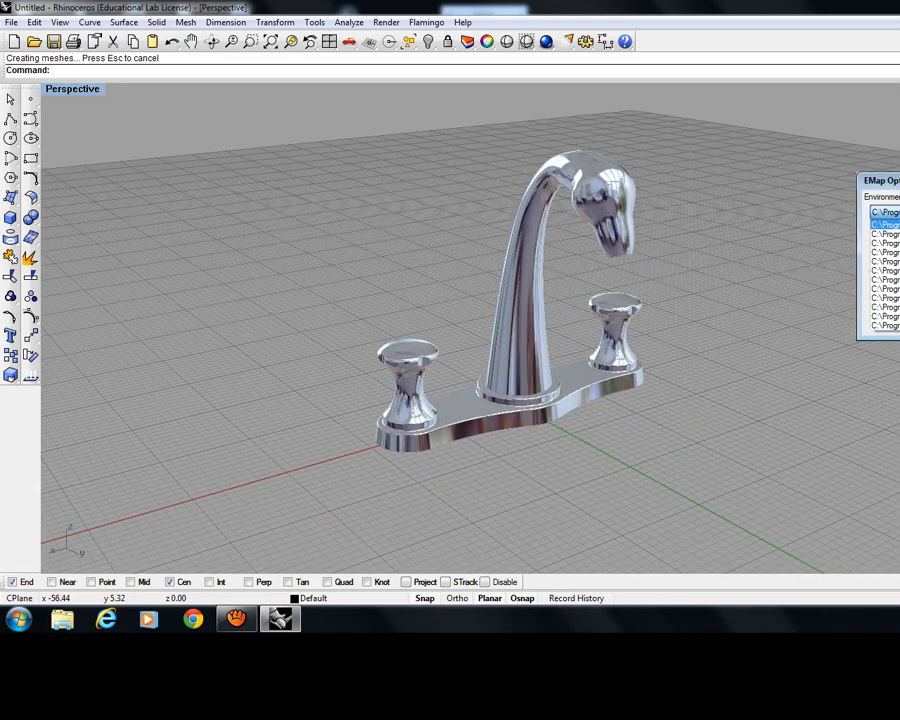
click(886, 261)
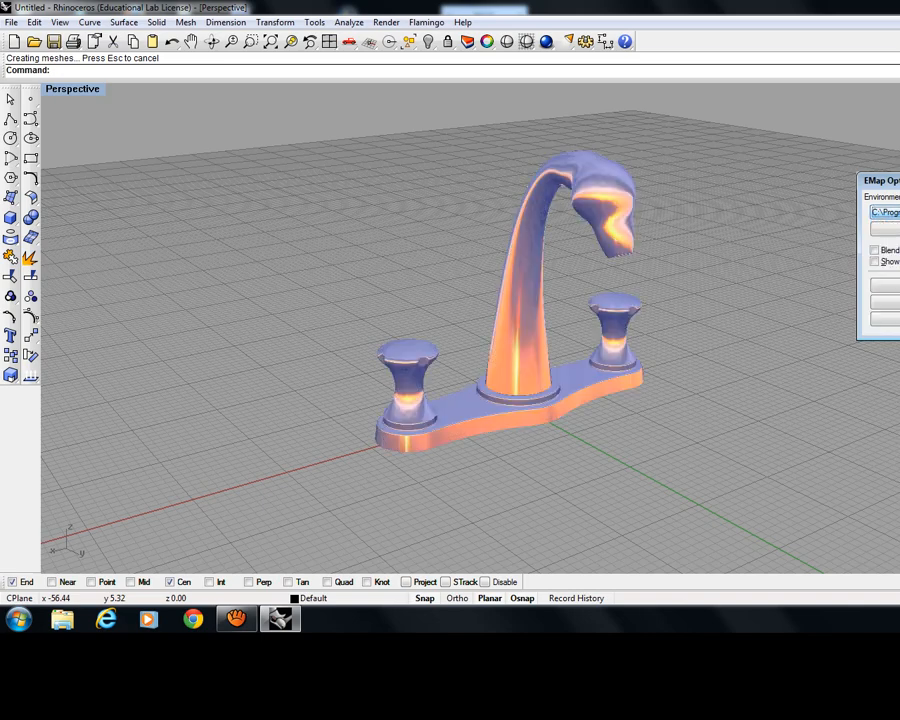
Try the further environment maps in the list on the faucet and settle on the silver chrome-like one.
key(Down)
key(Down)
key(Down)
key(Down)
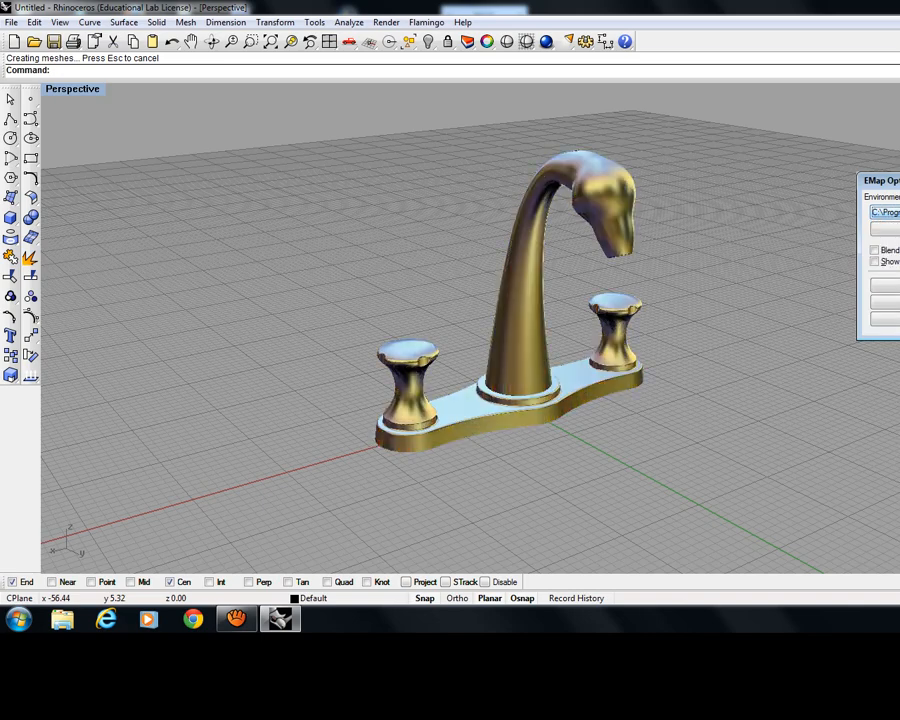
key(Down)
key(Down)
key(Down)
key(Down)
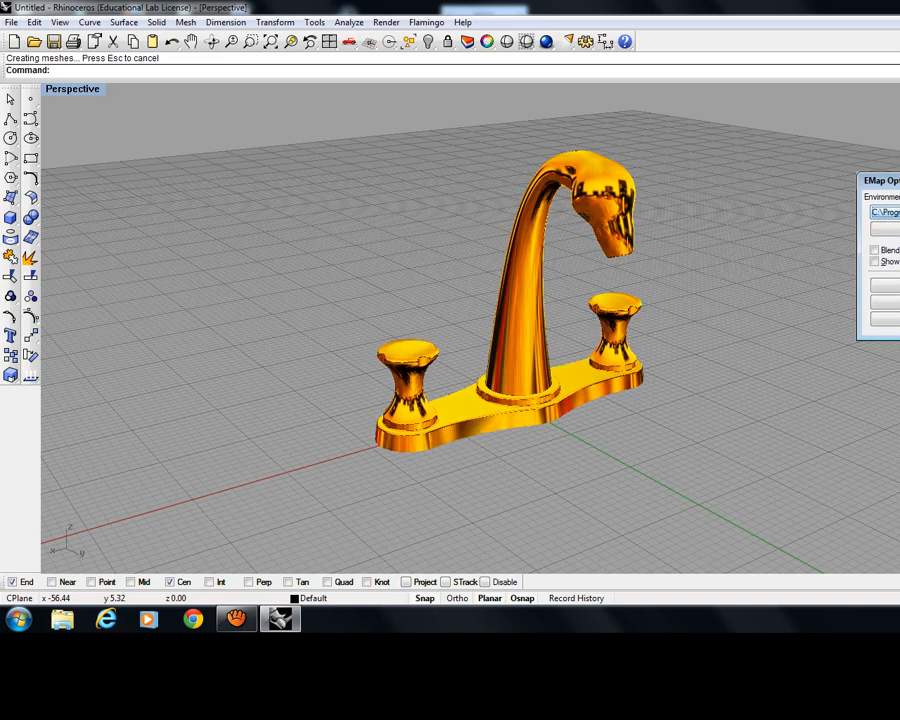
key(Down)
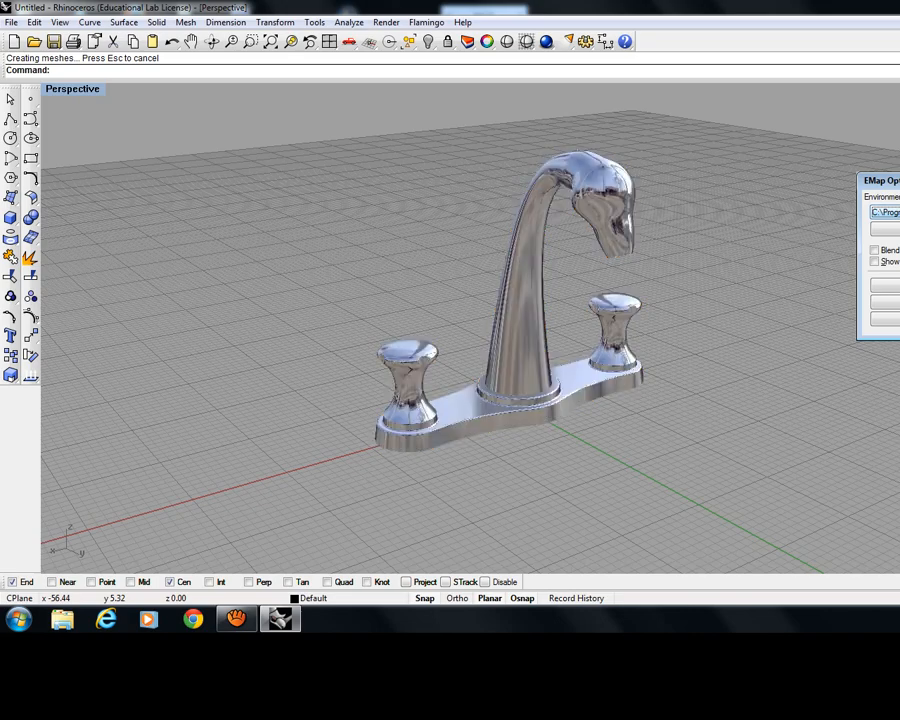
key(Down)
key(Up)
Examine the chrome-like reflections on the spout, knobs and base from lower and higher angles.
right_drag(801, 305, 838, 290)
right_drag(838, 289, 814, 293)
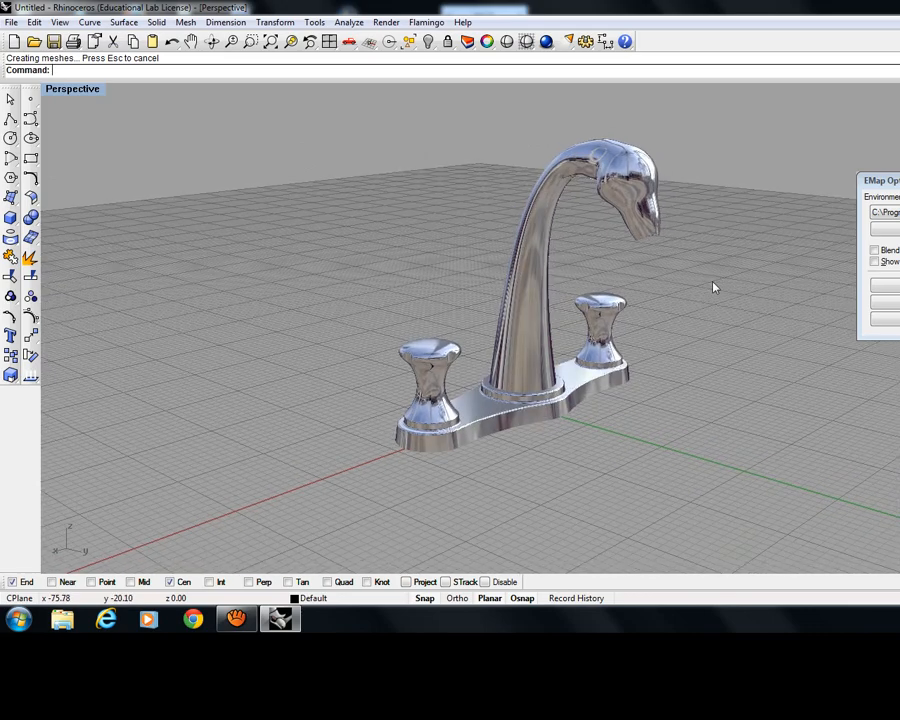
right_drag(631, 277, 675, 335)
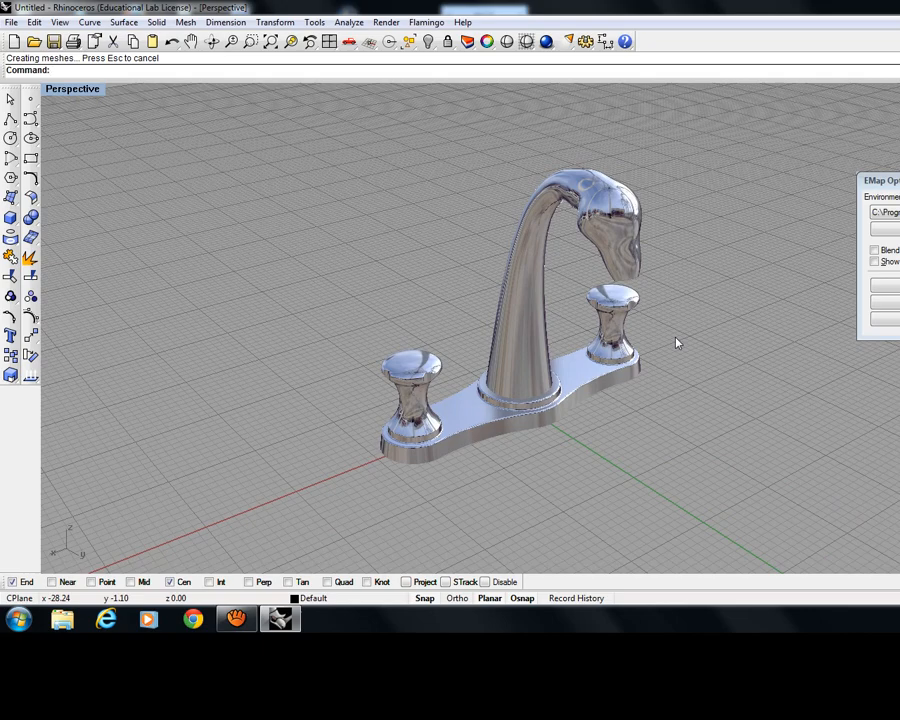
mouse_move(695, 400)
right_down()
mouse_move(396, 400)
mouse_move(737, 374)
mouse_move(688, 393)
right_up()
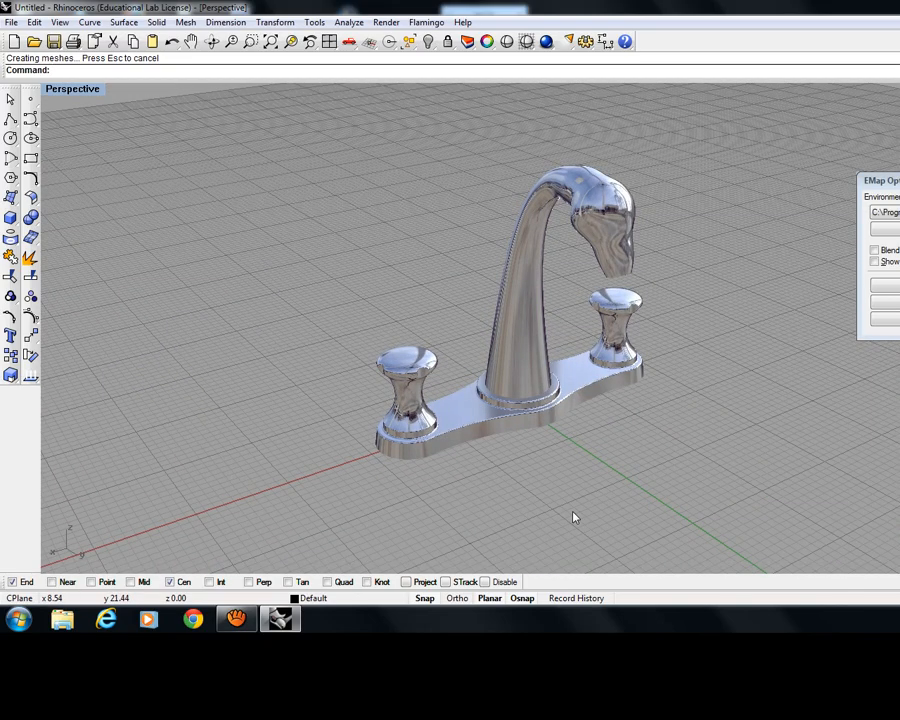
mouse_move(665, 474)
right_down()
mouse_move(711, 458)
mouse_move(639, 446)
mouse_move(631, 460)
mouse_move(663, 460)
right_up()
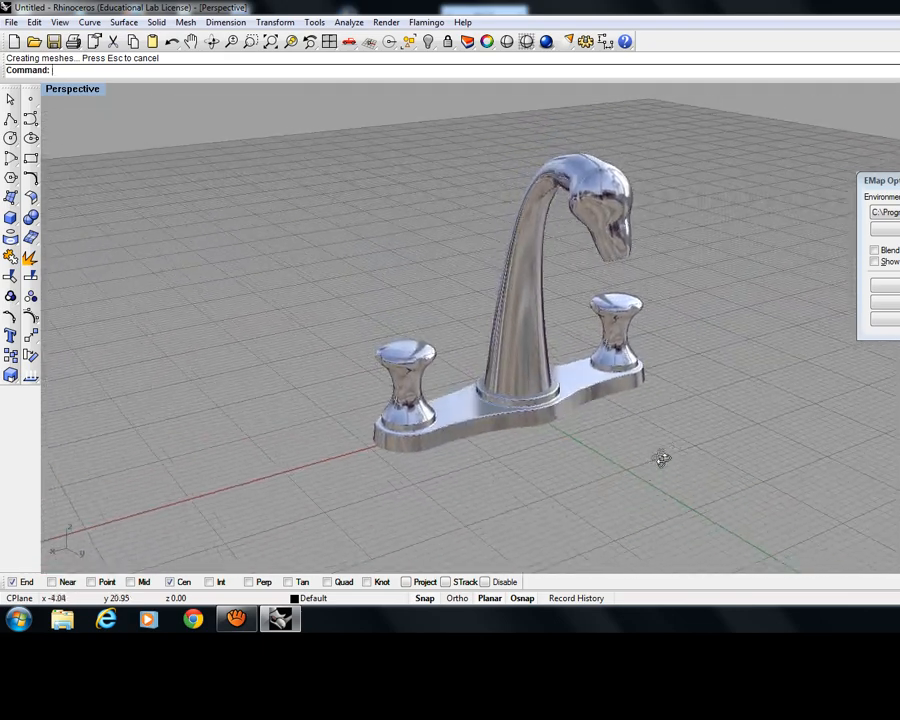